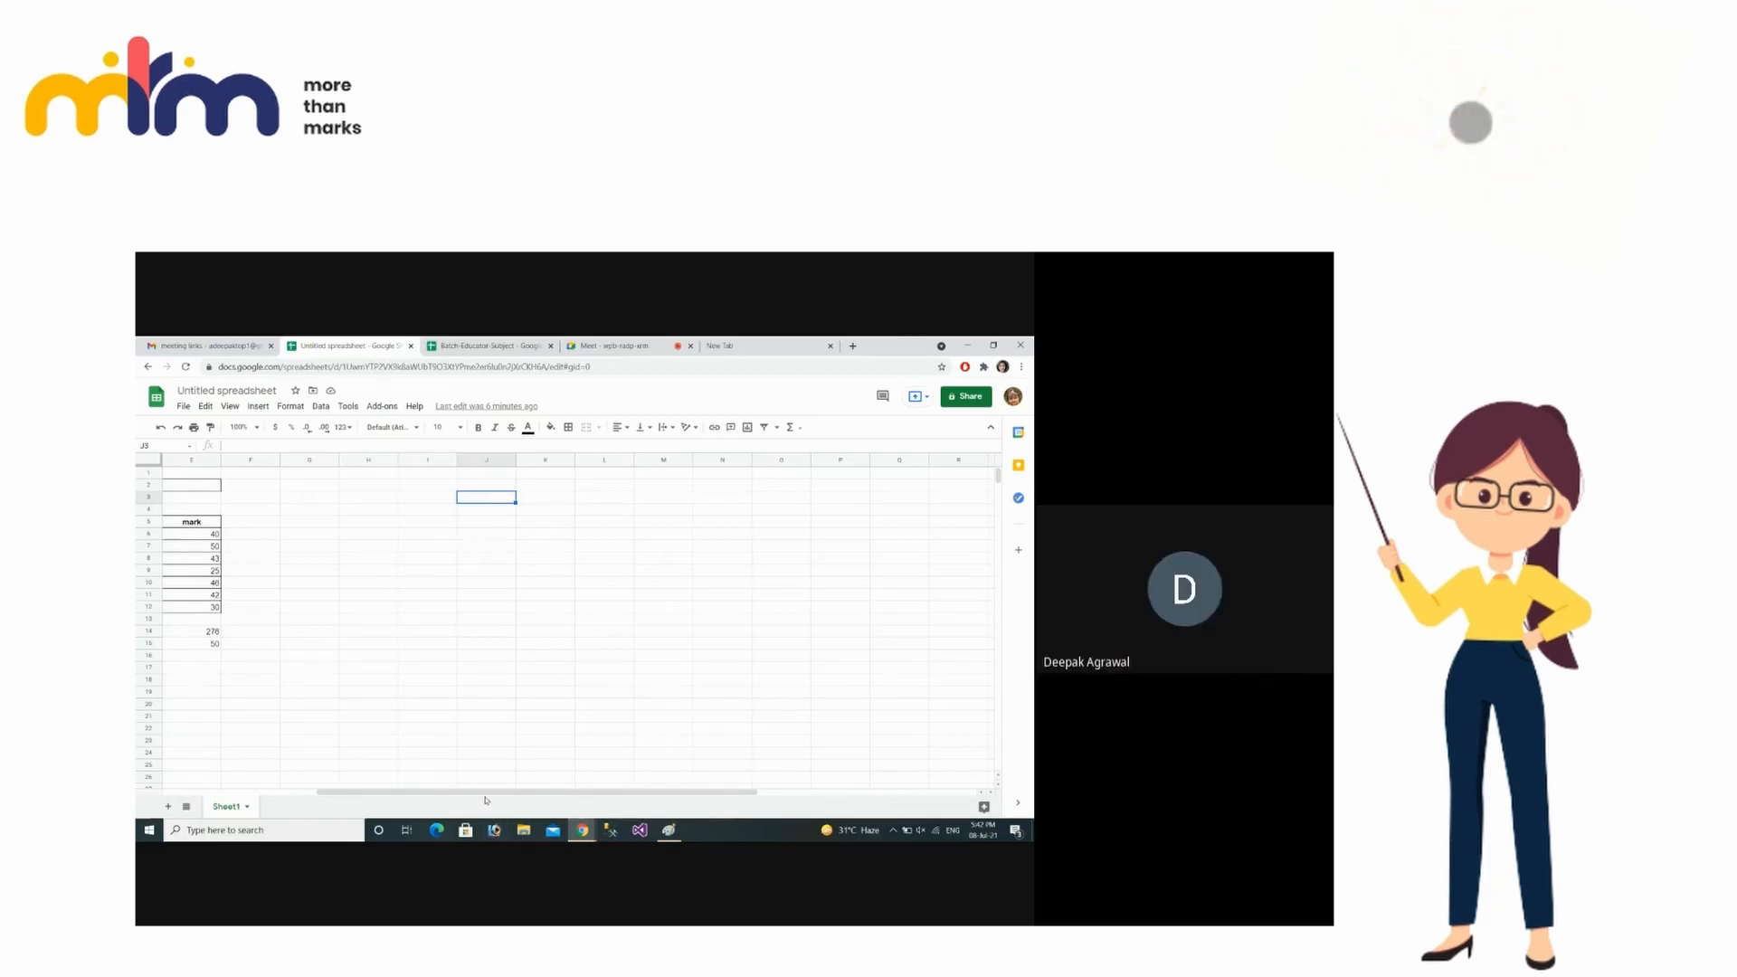
# - Enter the title "Viva College mumbai" in cell J3, in the empty area beside the existing table
pyautogui.moveTo(486, 793); pyautogui.dragTo(509, 793)
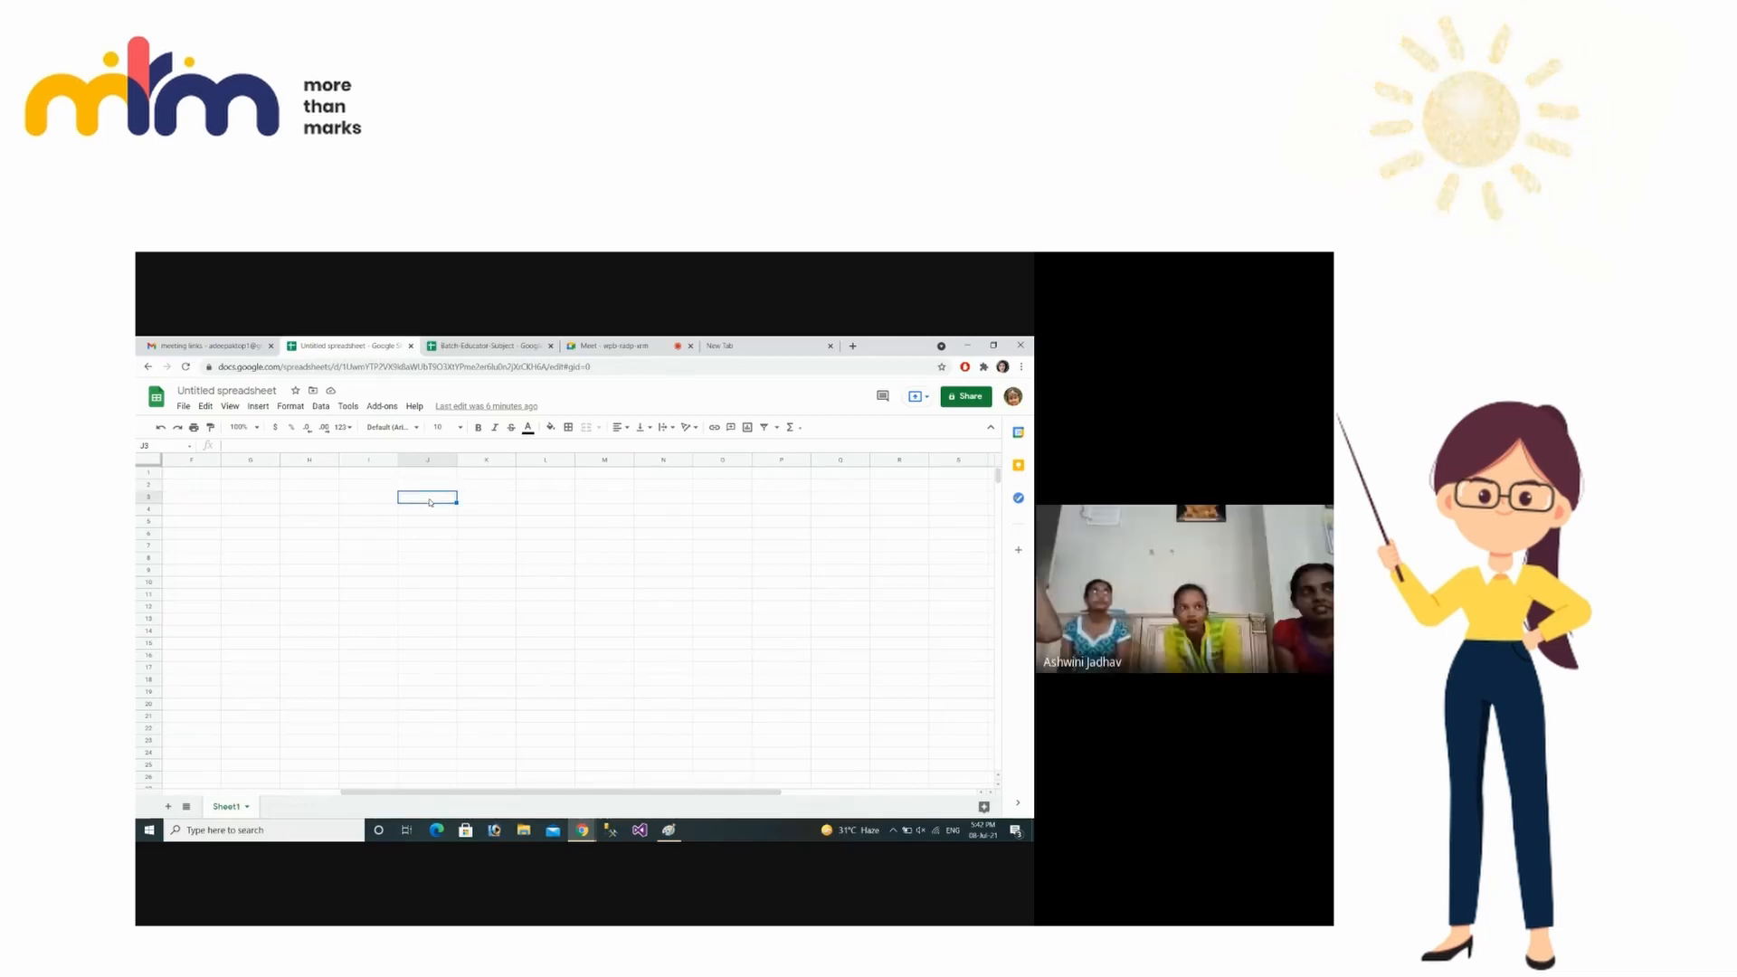
pyautogui.write('M')
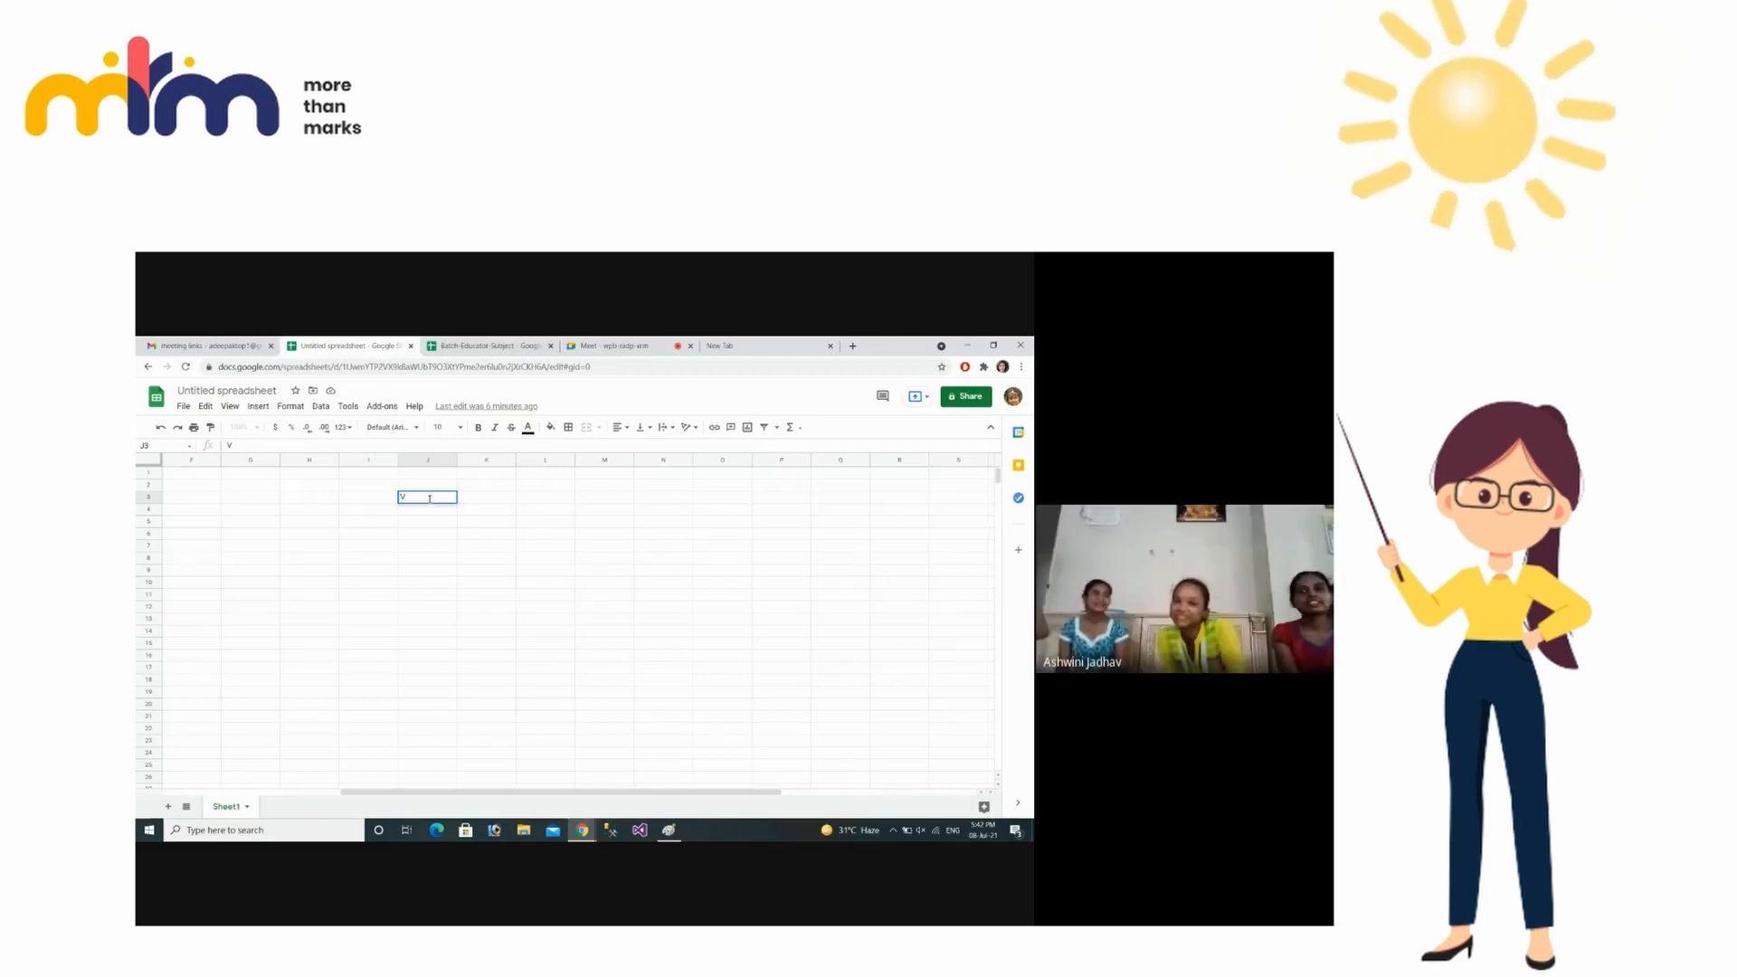
pyautogui.write('iva')
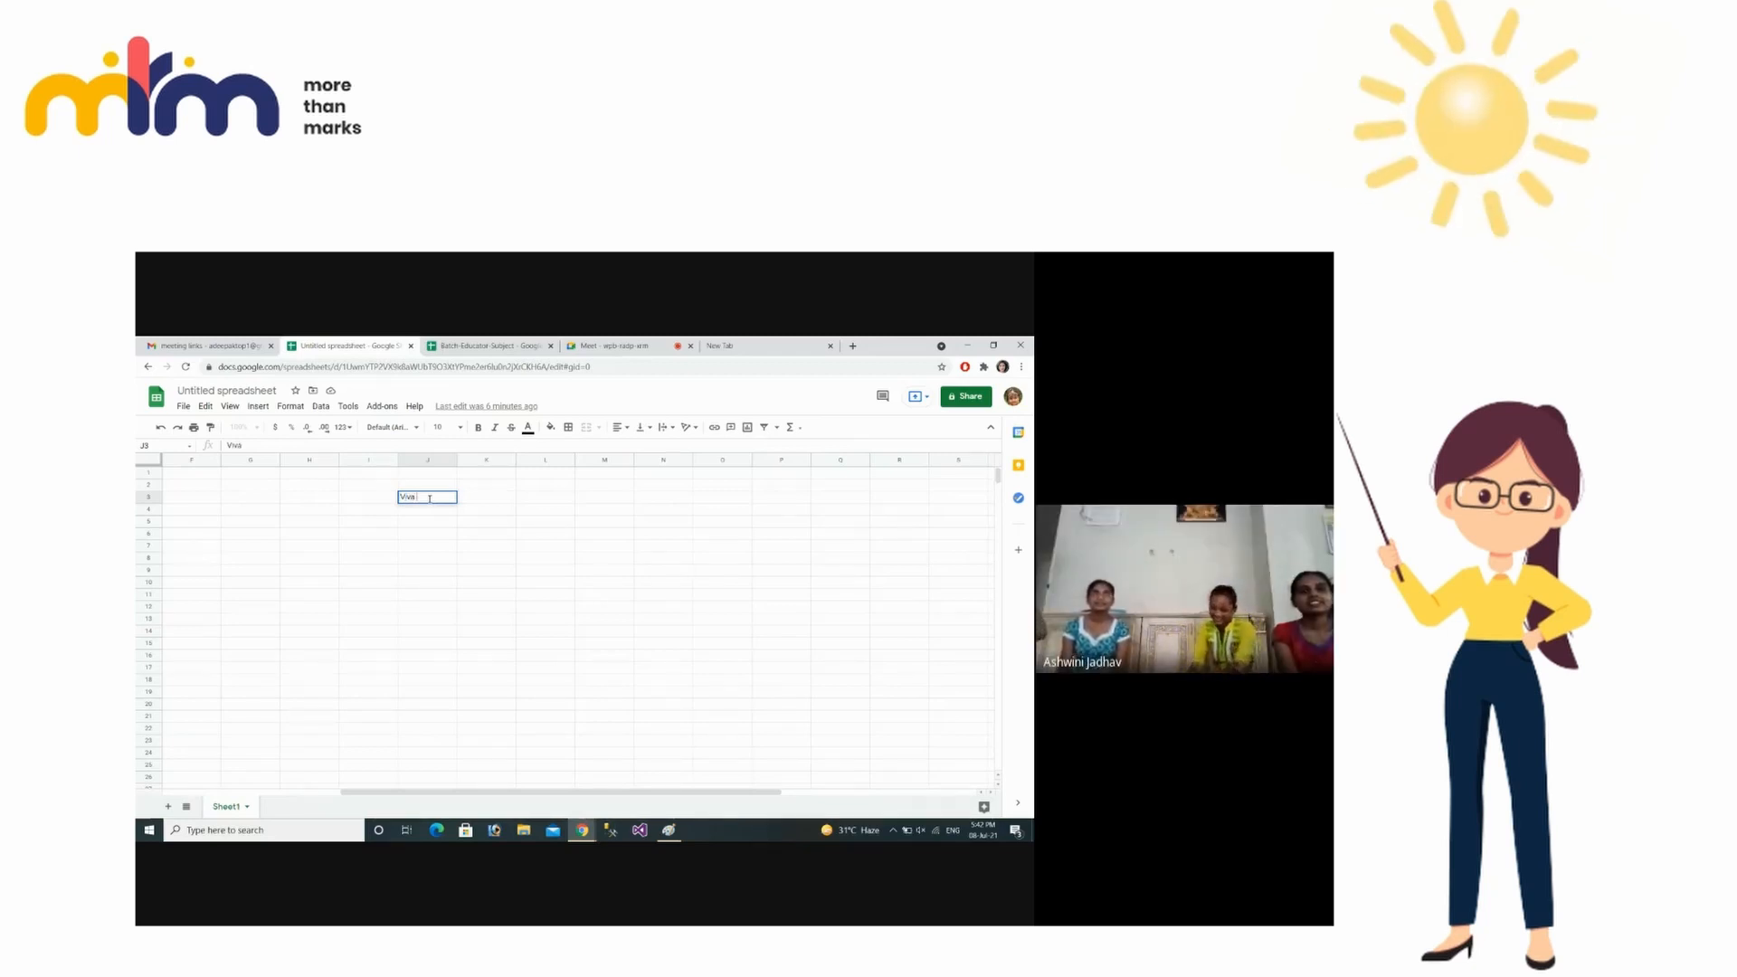
pyautogui.write(' College')
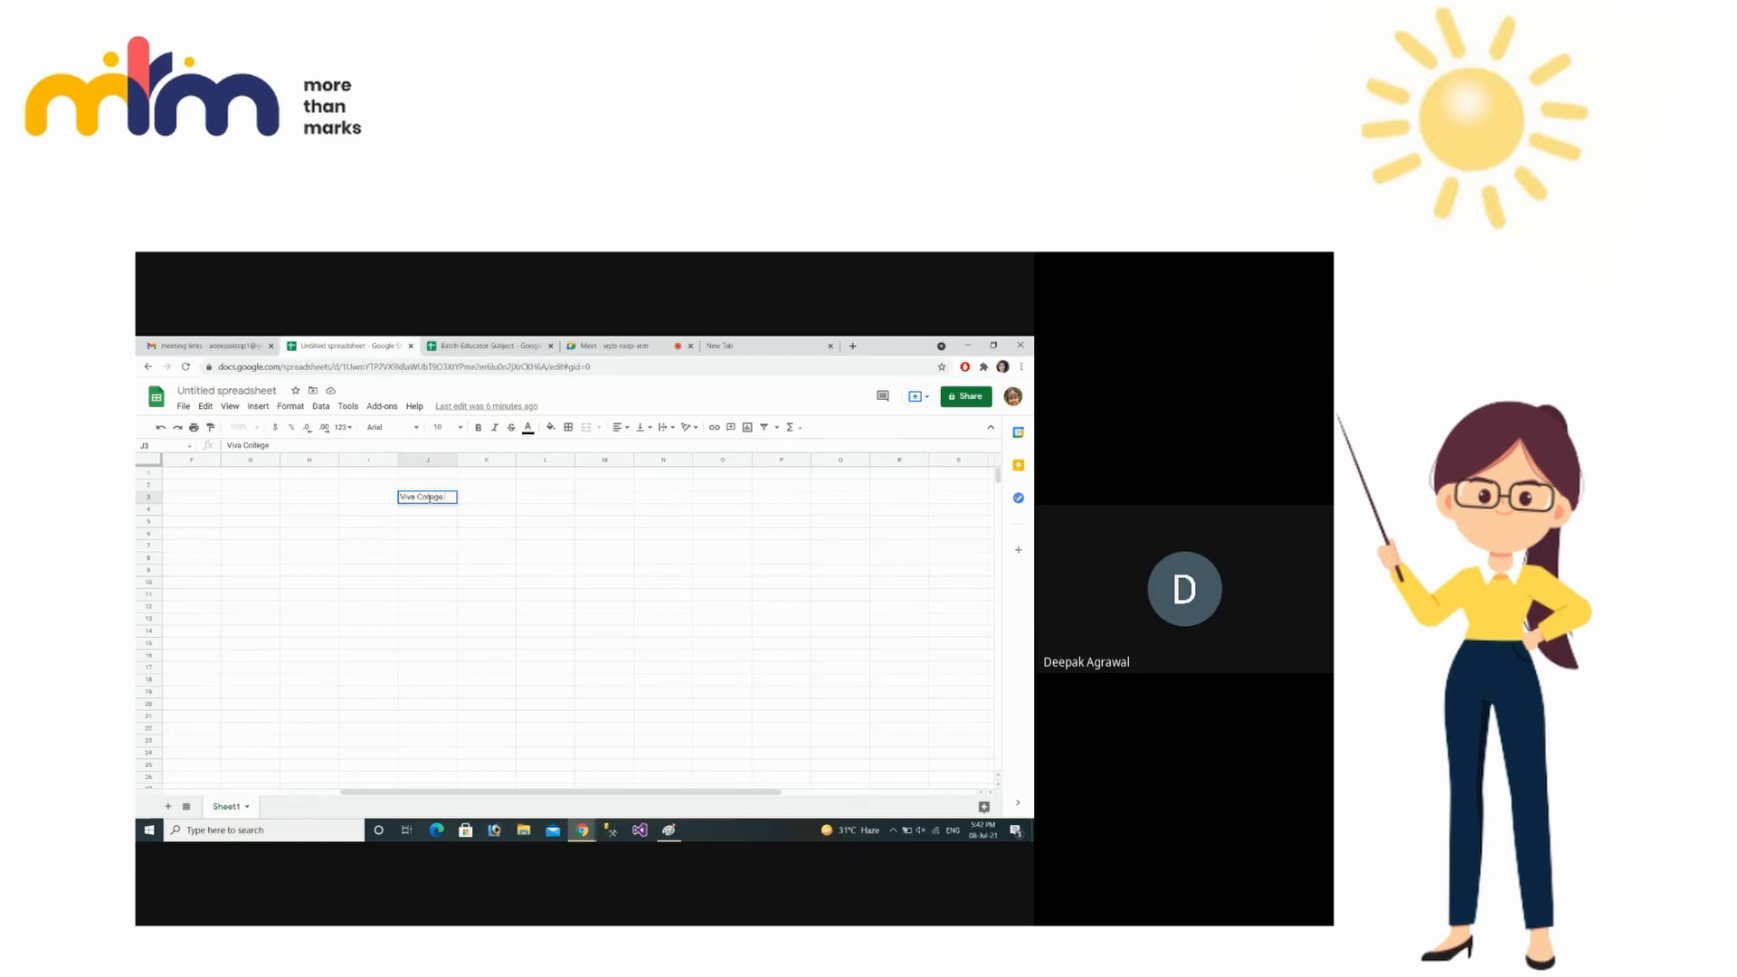
pyautogui.write(' mumbai')
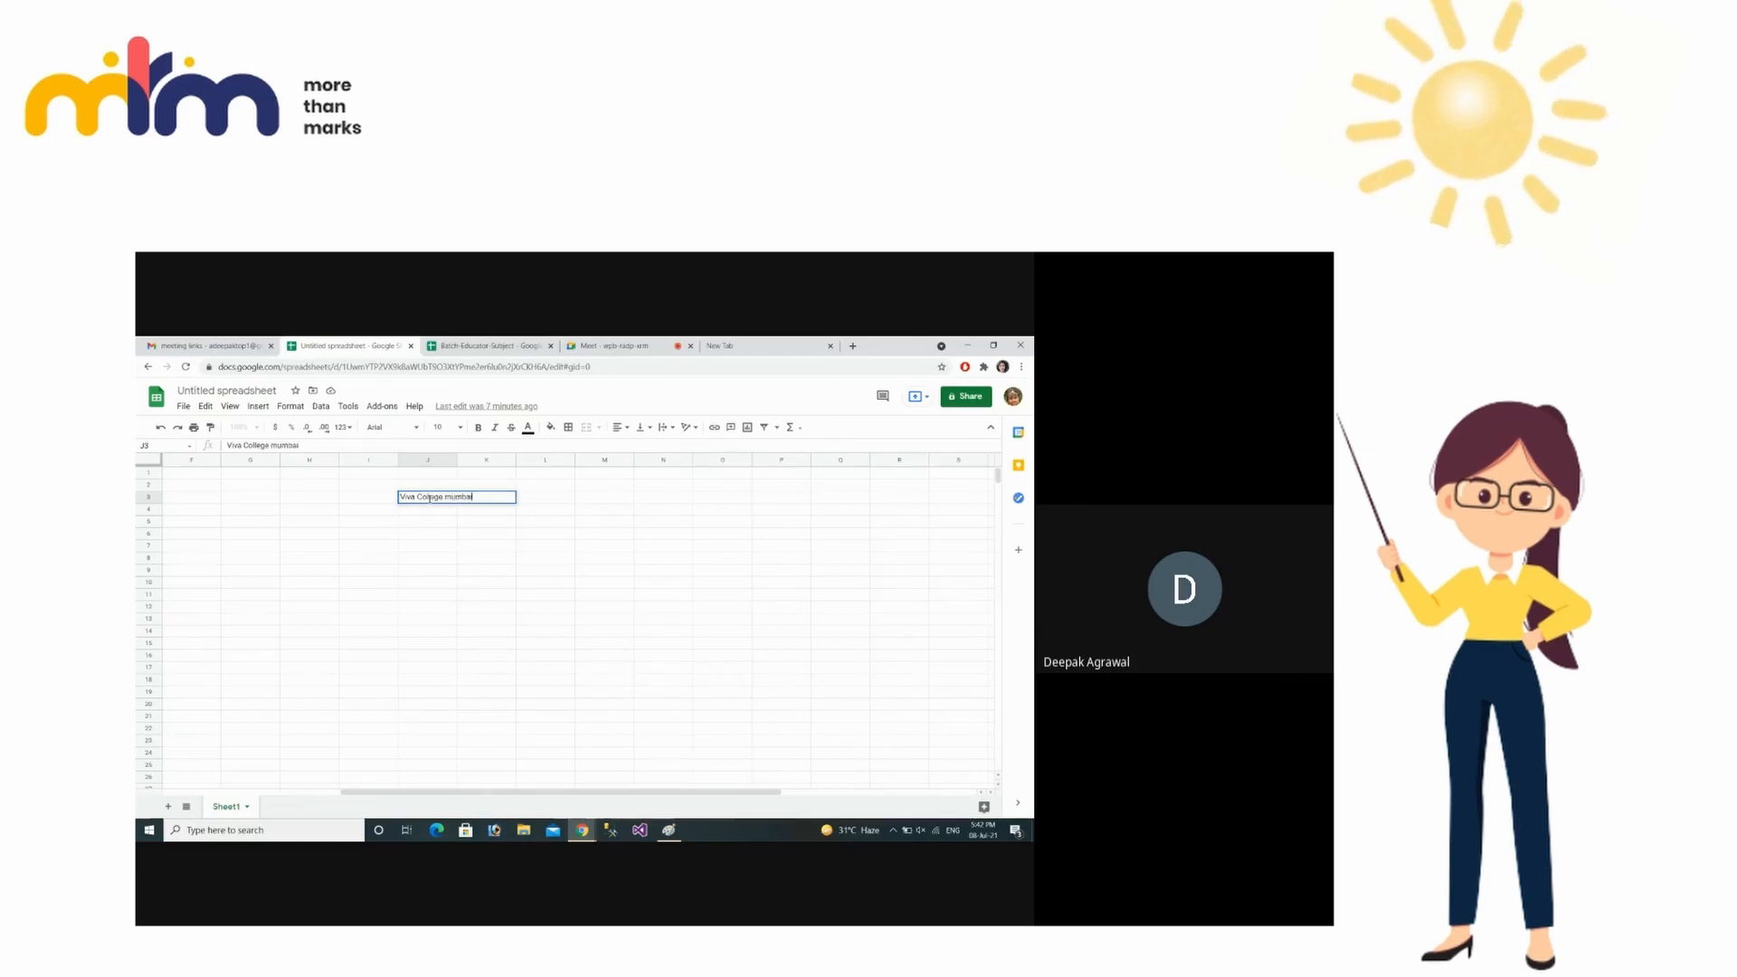
pyautogui.press('Return')
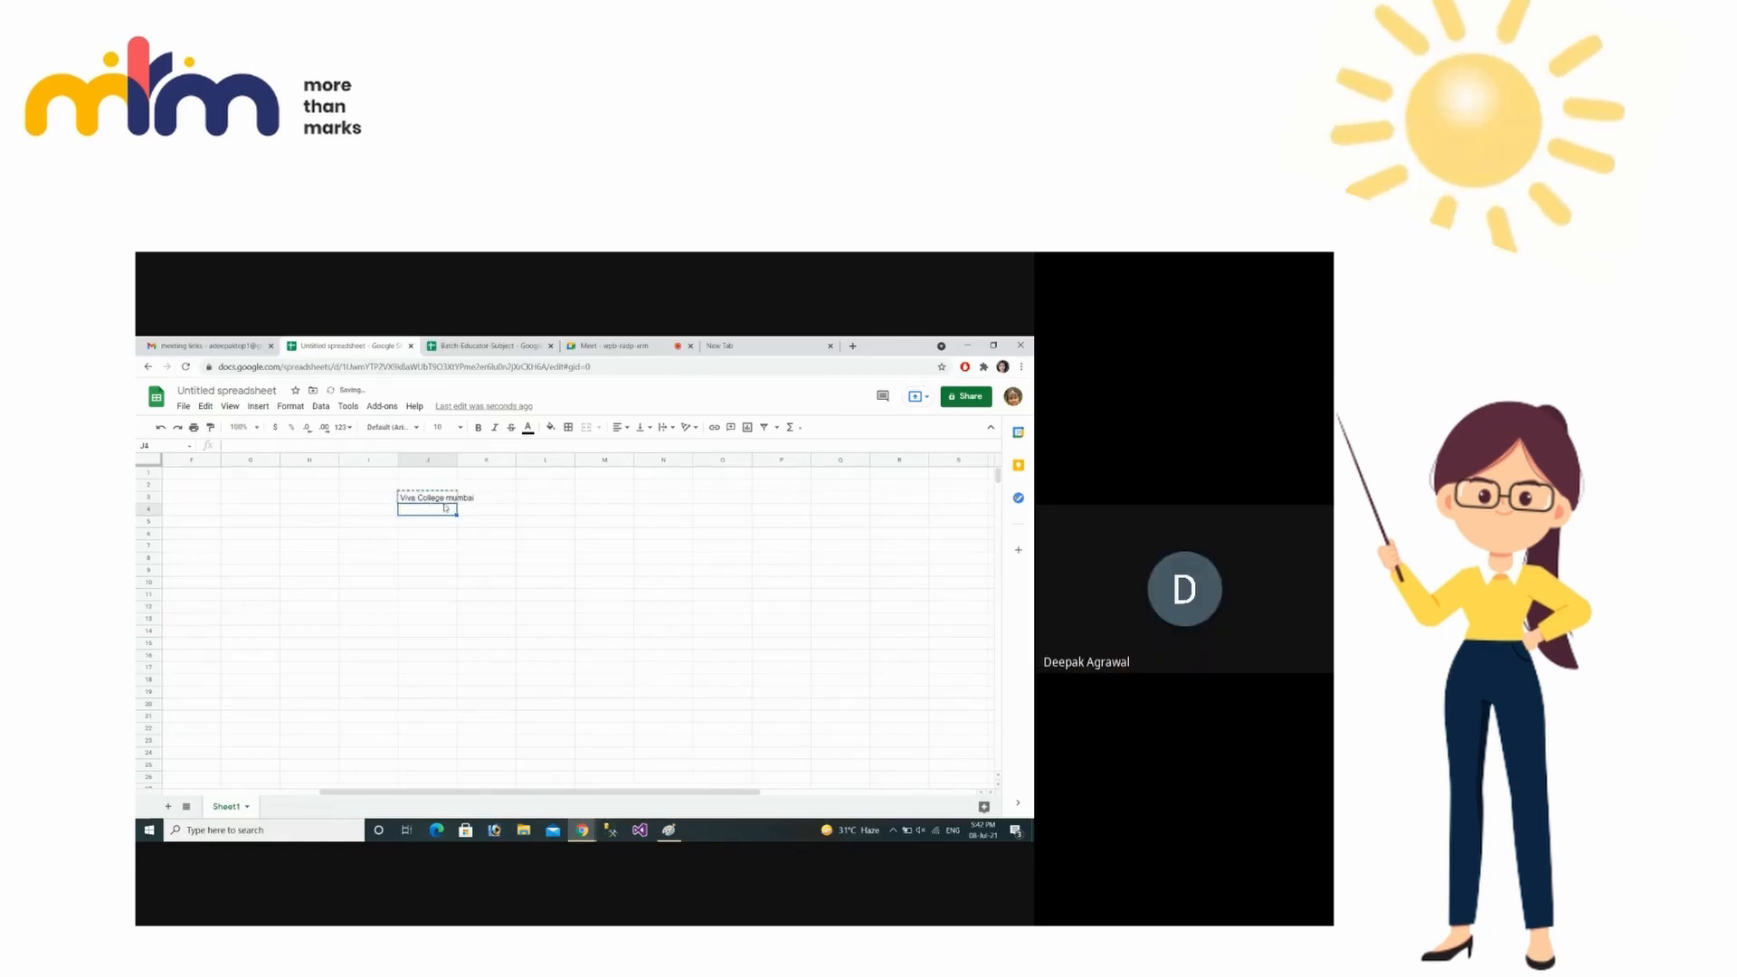
pyautogui.hotkey('ctrl', 'z')
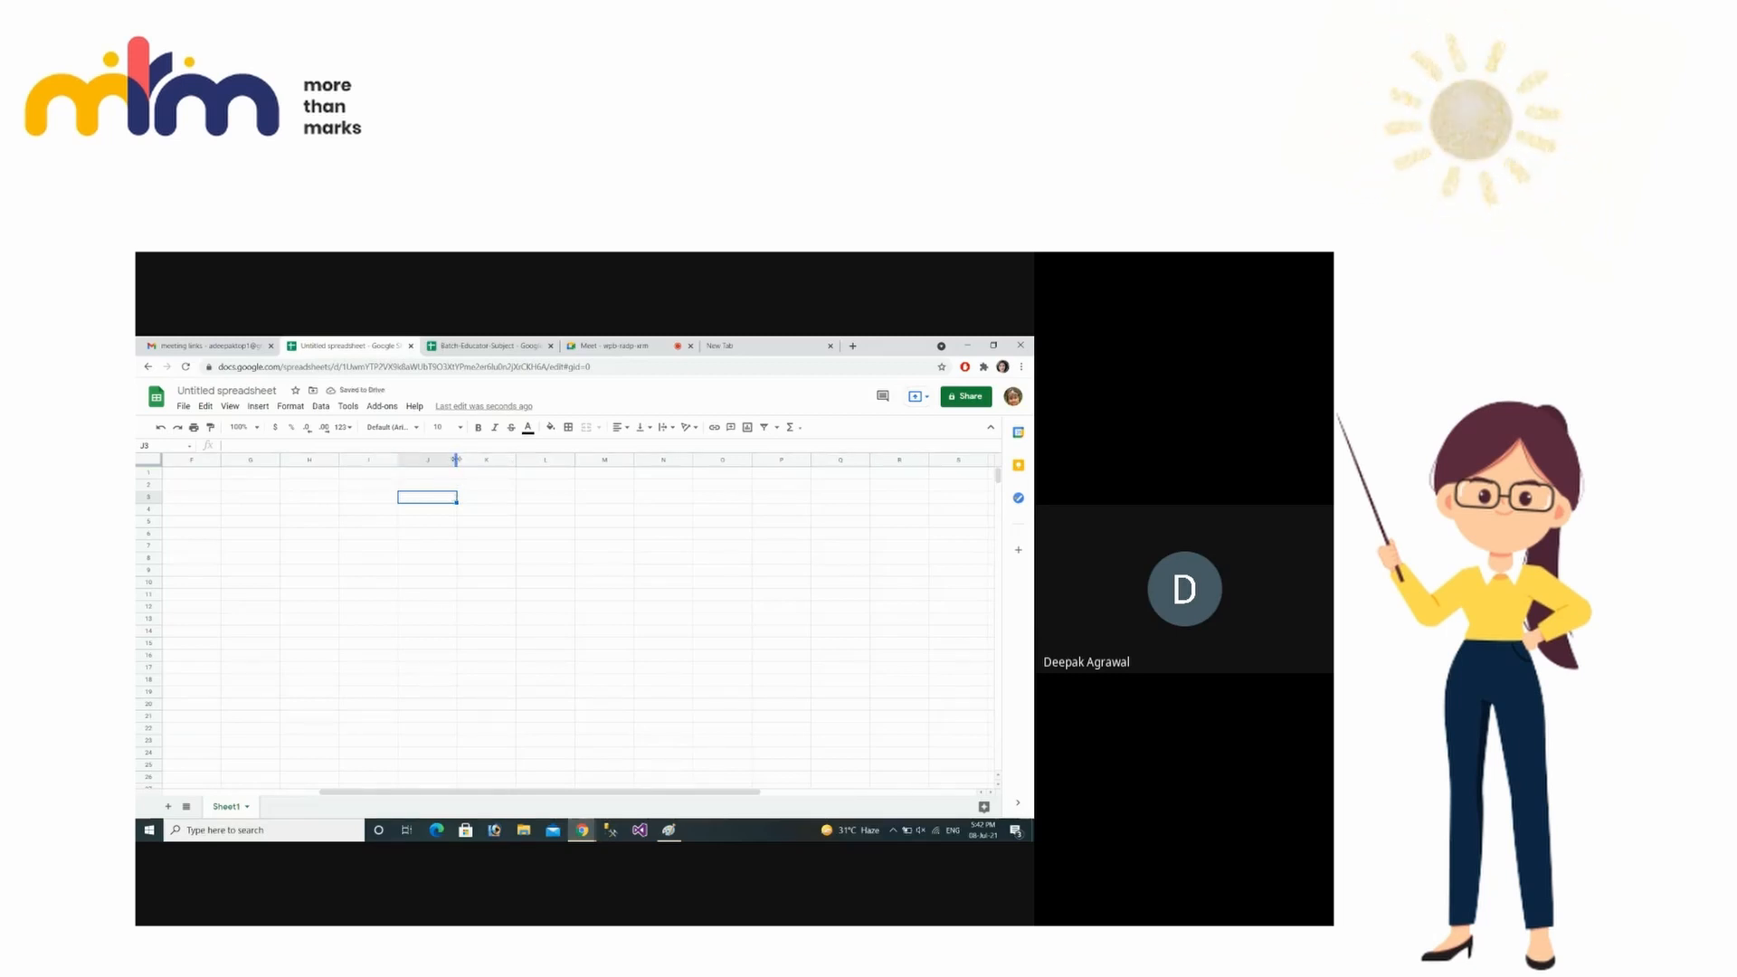
pyautogui.moveTo(456, 459)
pyautogui.mouseDown()
pyautogui.moveTo(520, 461)
pyautogui.moveTo(480, 462)
pyautogui.mouseUp()
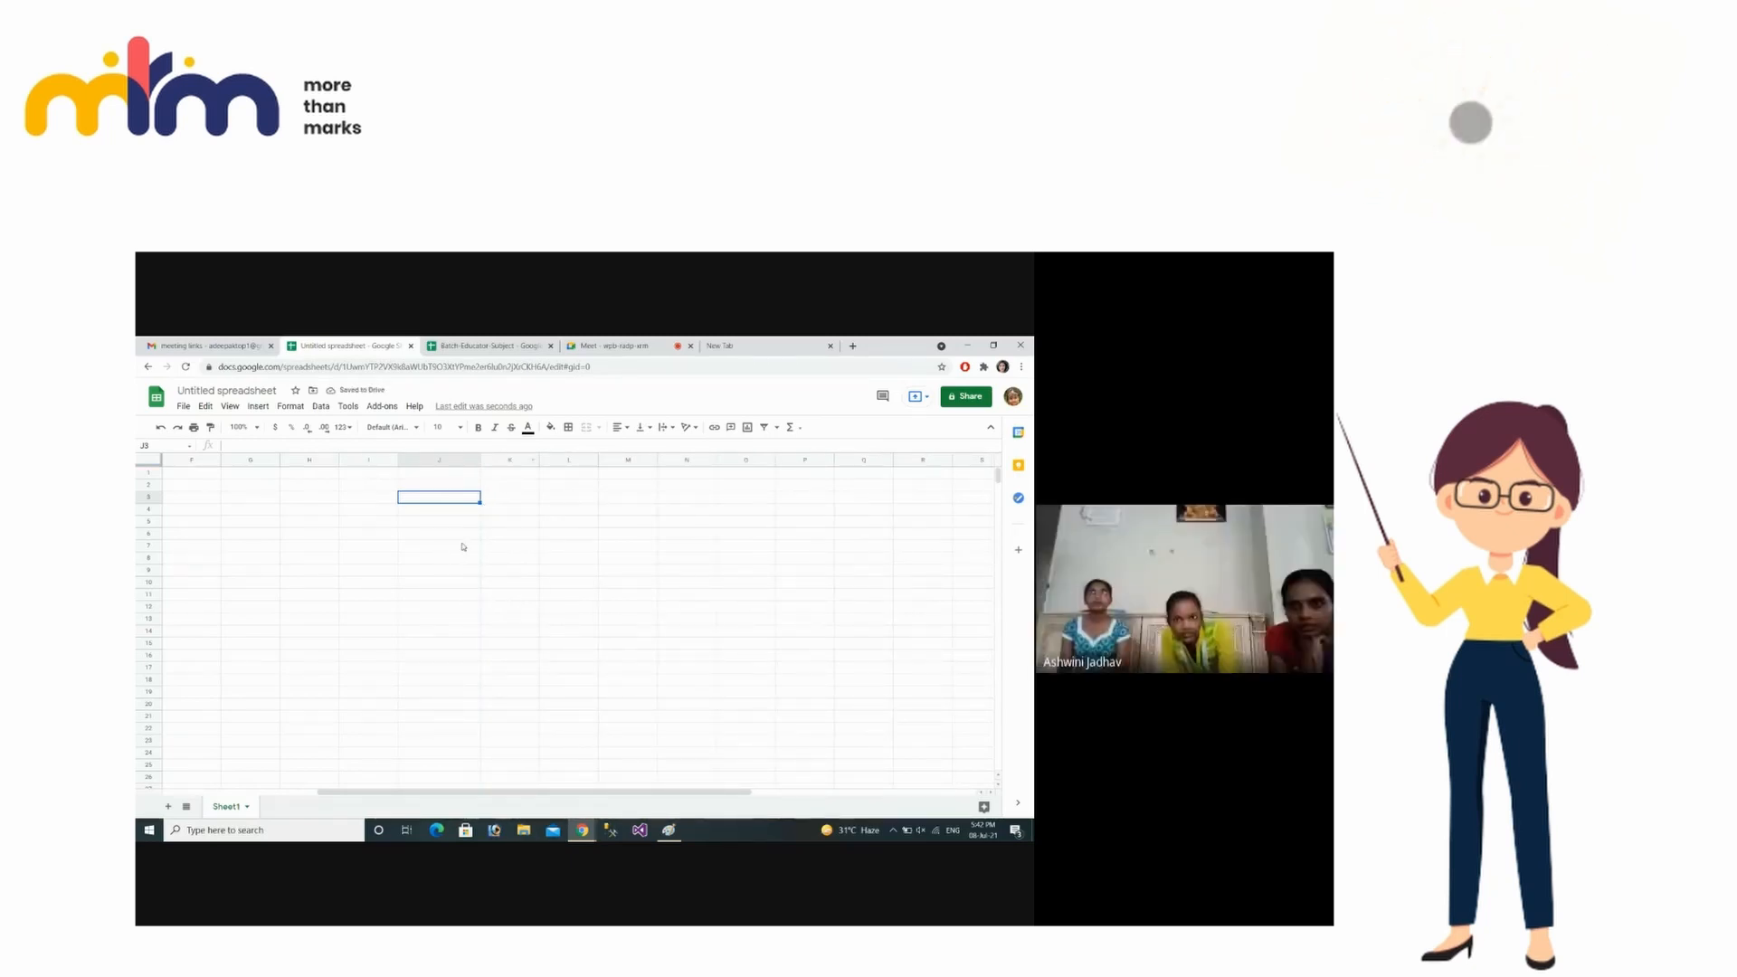
pyautogui.hotkey('ctrl', 'z')
pyautogui.hotkey('ctrl', 'z')
pyautogui.hotkey('ctrl', 'z')
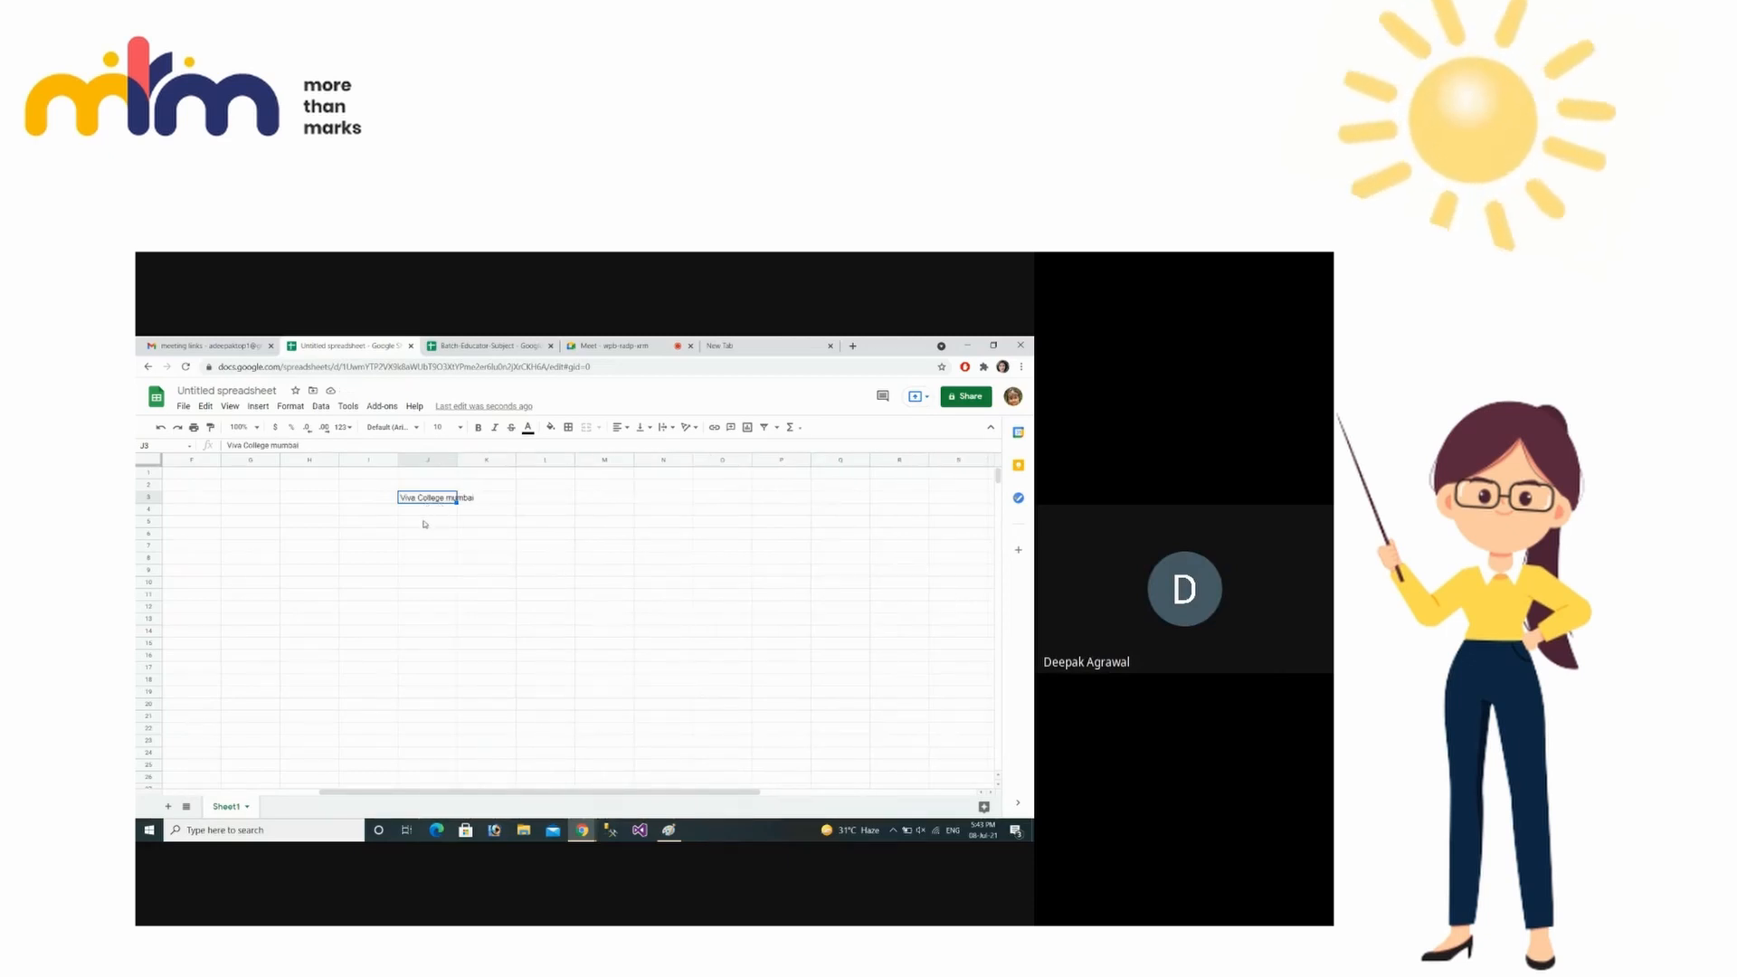
# - Enter the label "Student name" in cell J5, two rows below the college title
pyautogui.click(423, 520)
pyautogui.write('St')
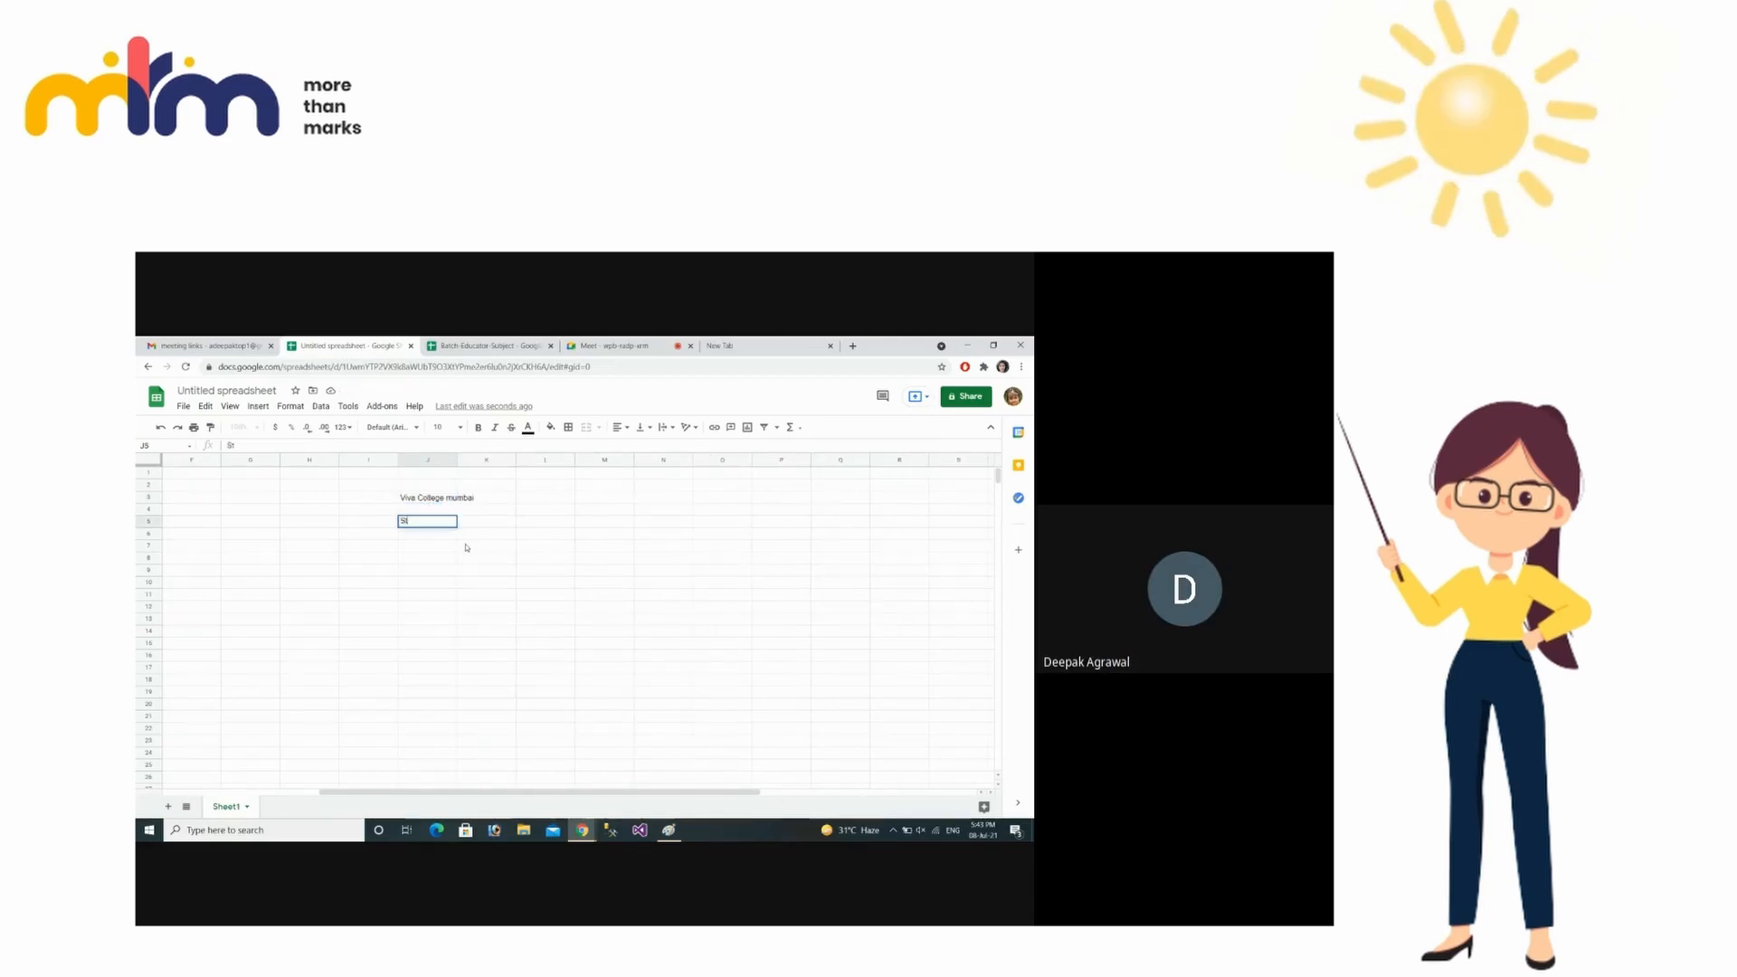
pyautogui.write('udent name')
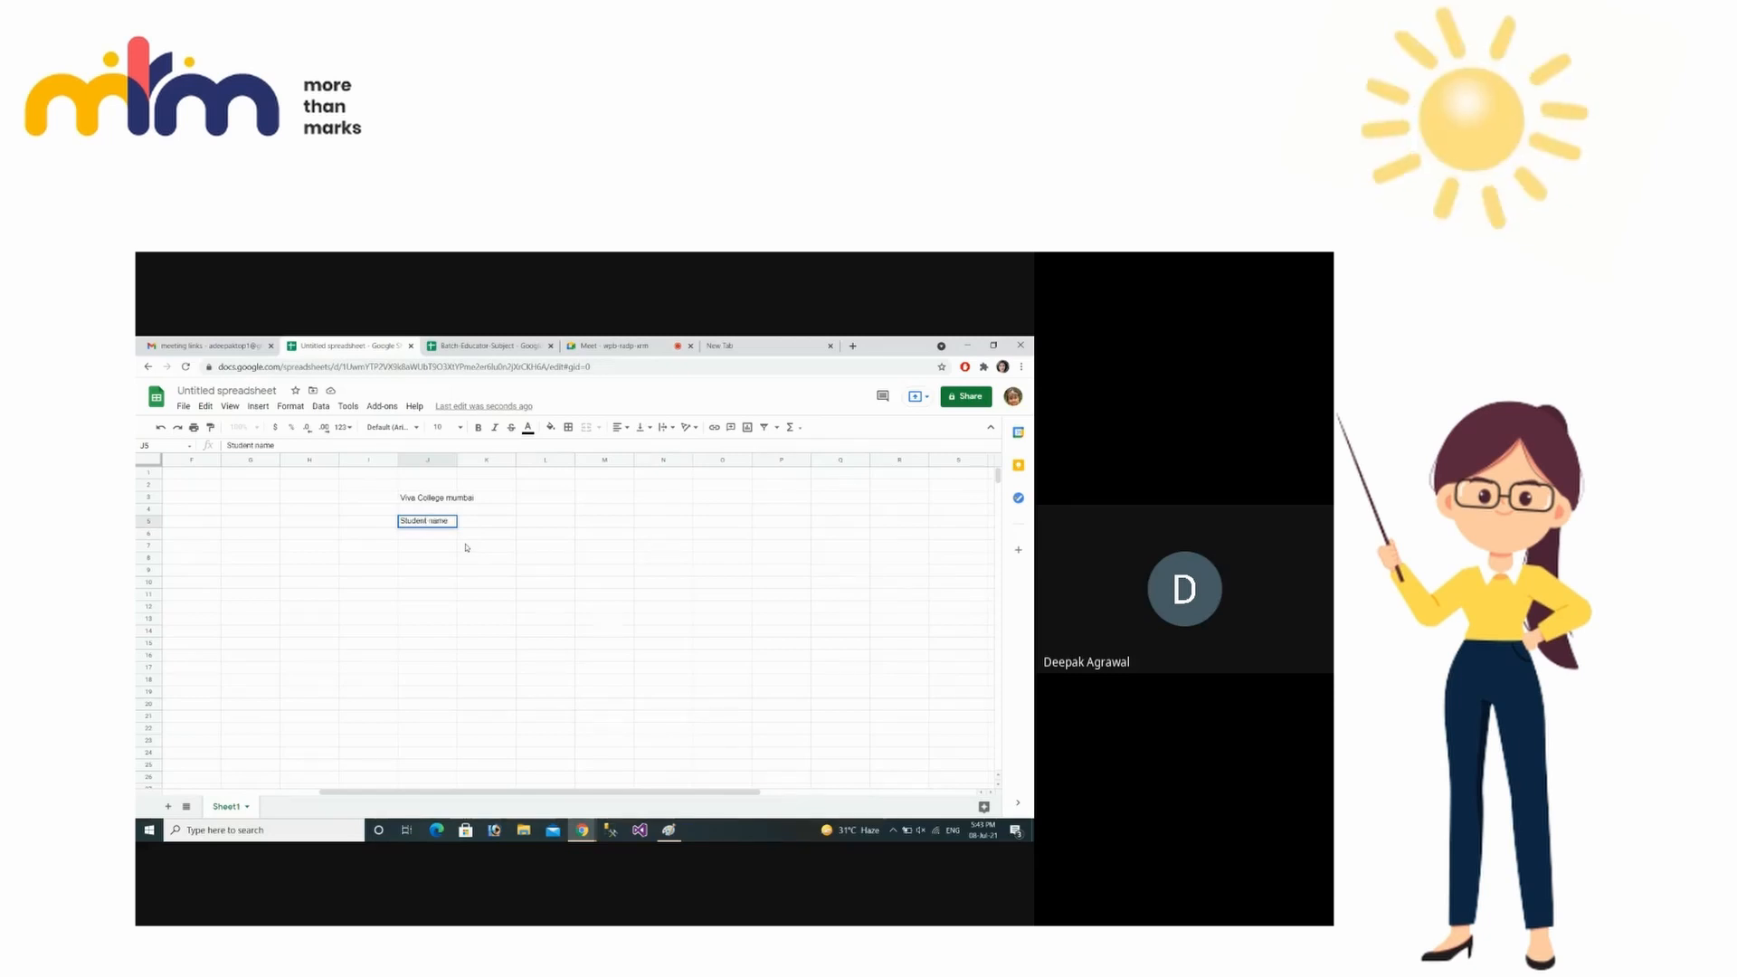
pyautogui.press('Return')
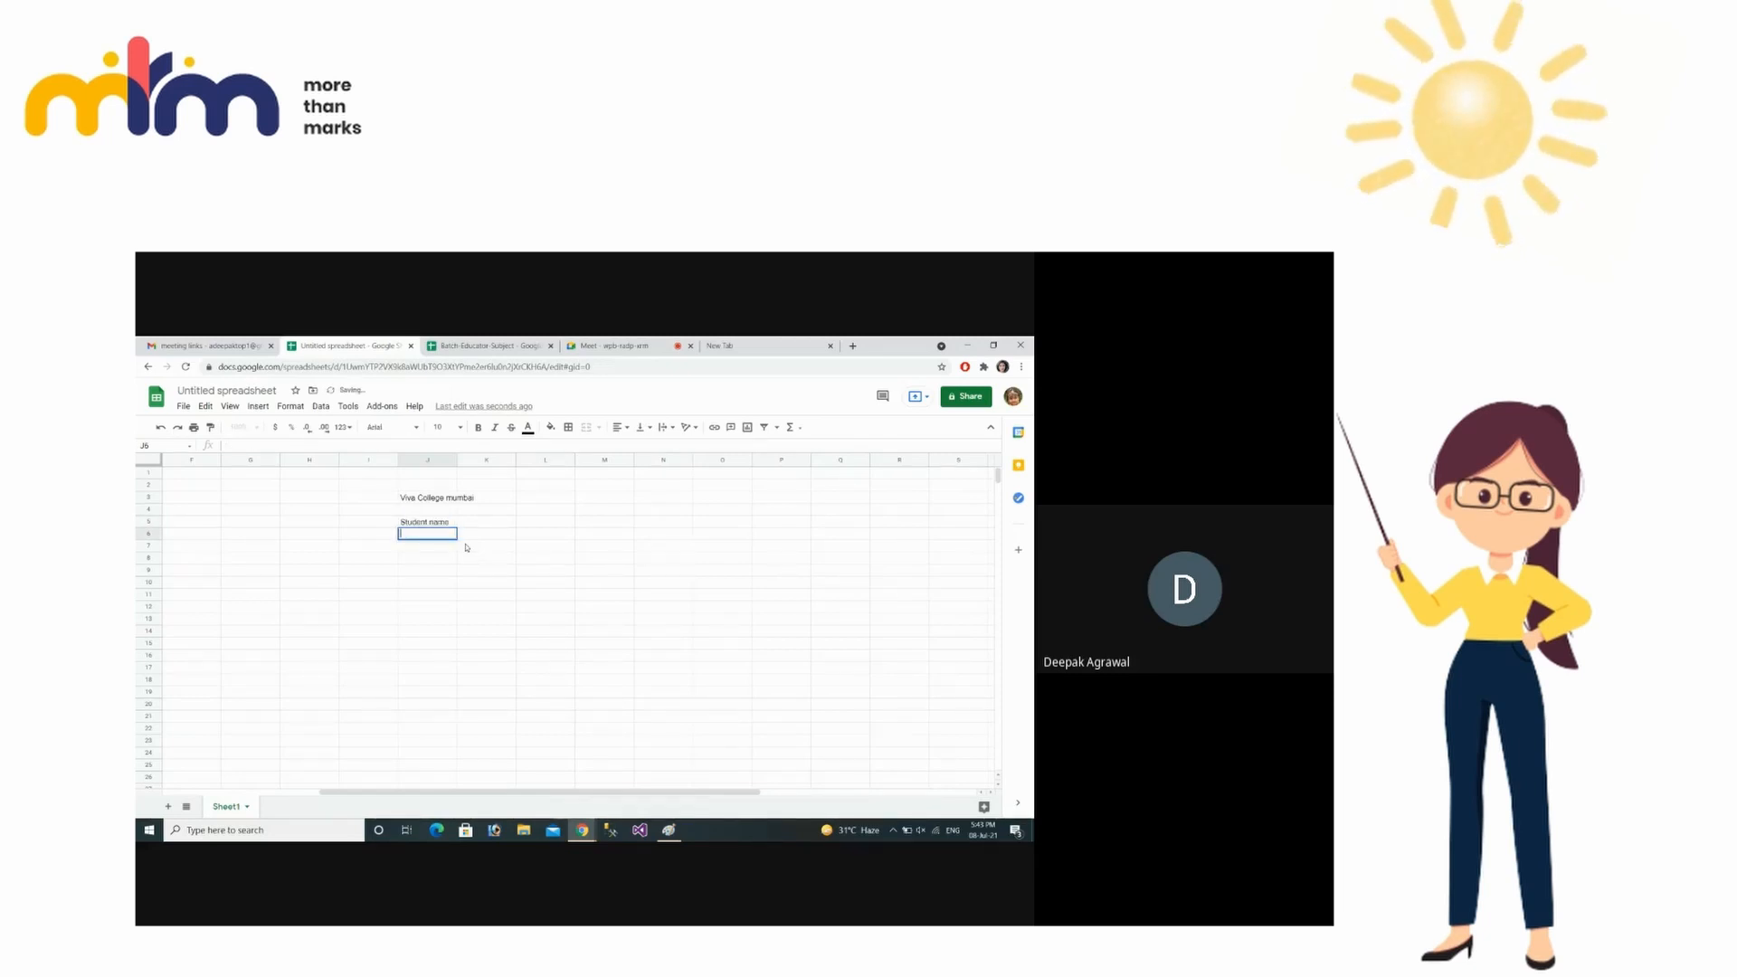
pyautogui.write('F')
pyautogui.press('BackSpace')
pyautogui.press('Return')
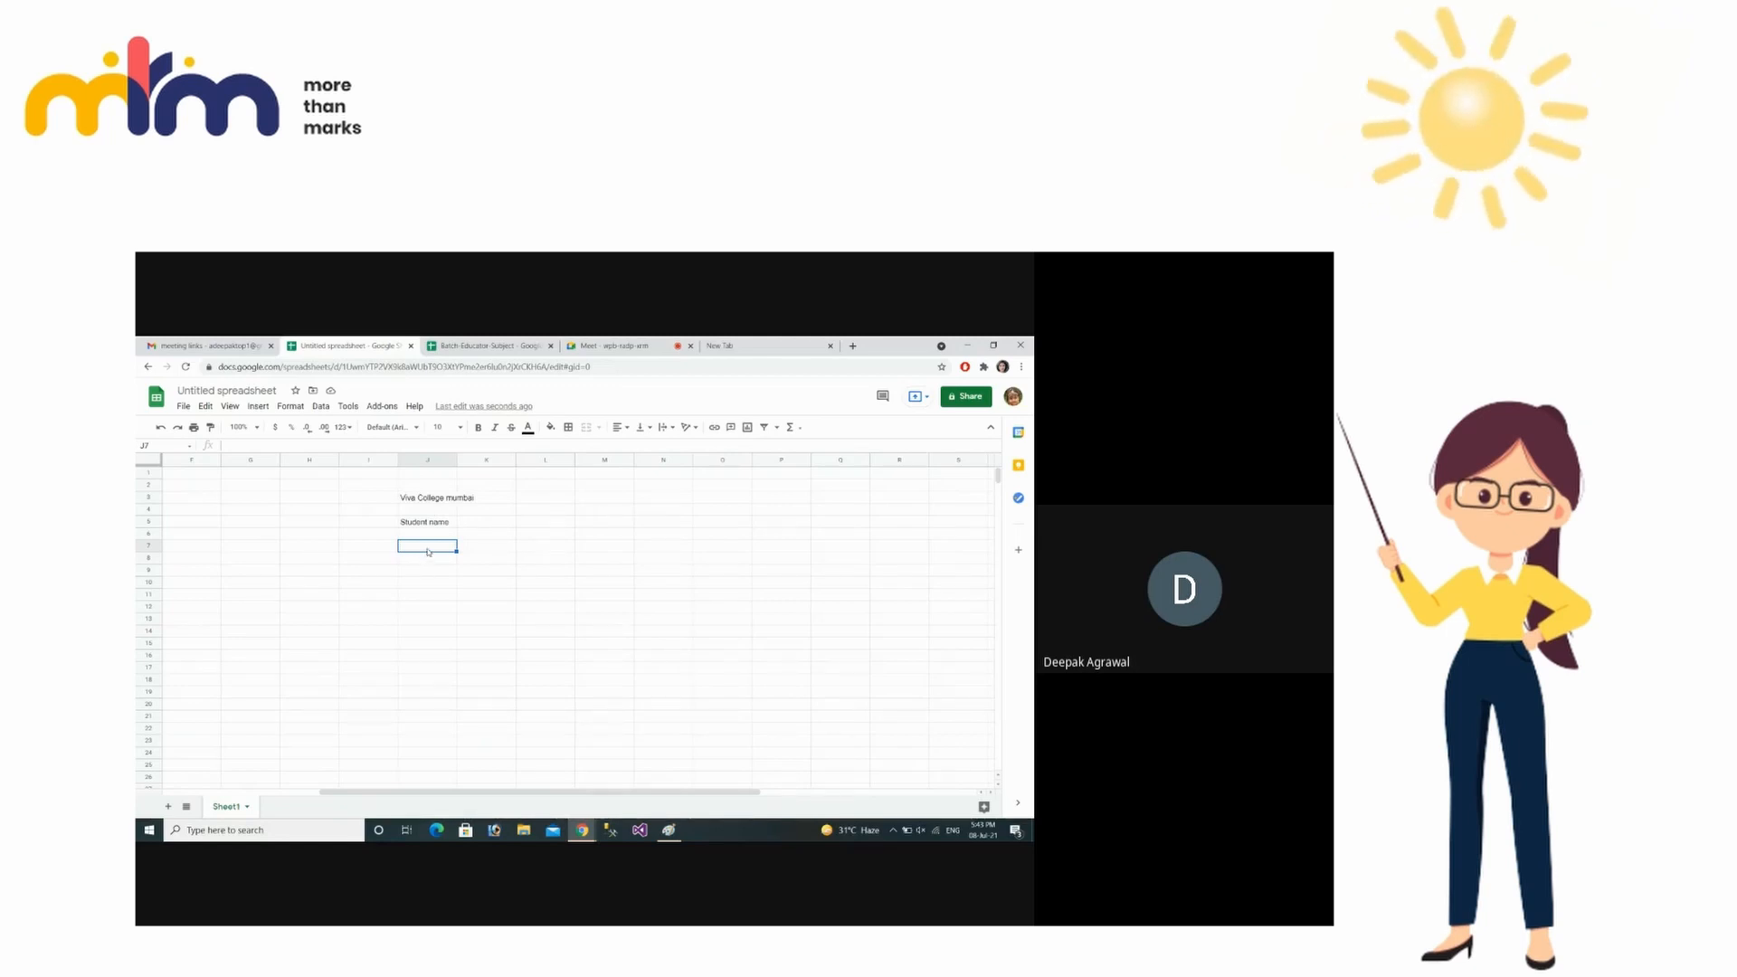
# - Enter the column headers "Subjects", "Min marks", "Max marks" and "Marks obtained" in row 7, starting at cell J7
pyautogui.write('Sub')
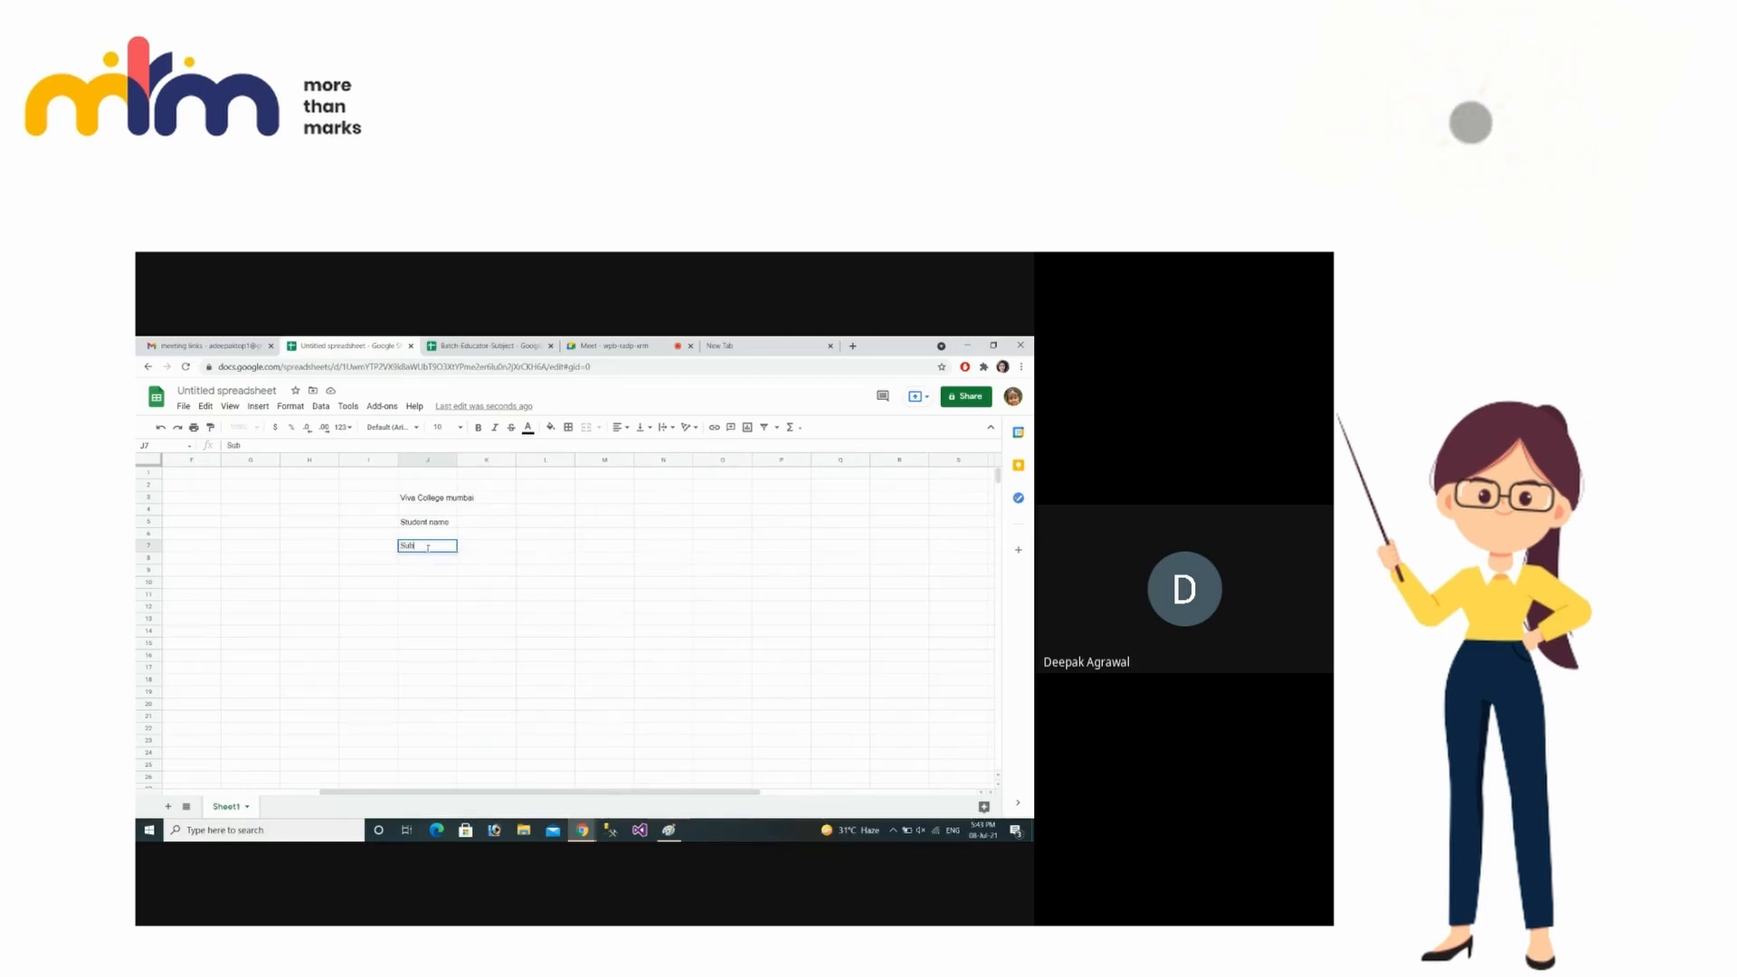
pyautogui.write('jects')
pyautogui.press('Tab')
pyautogui.write('Marks')
pyautogui.press('Tab')
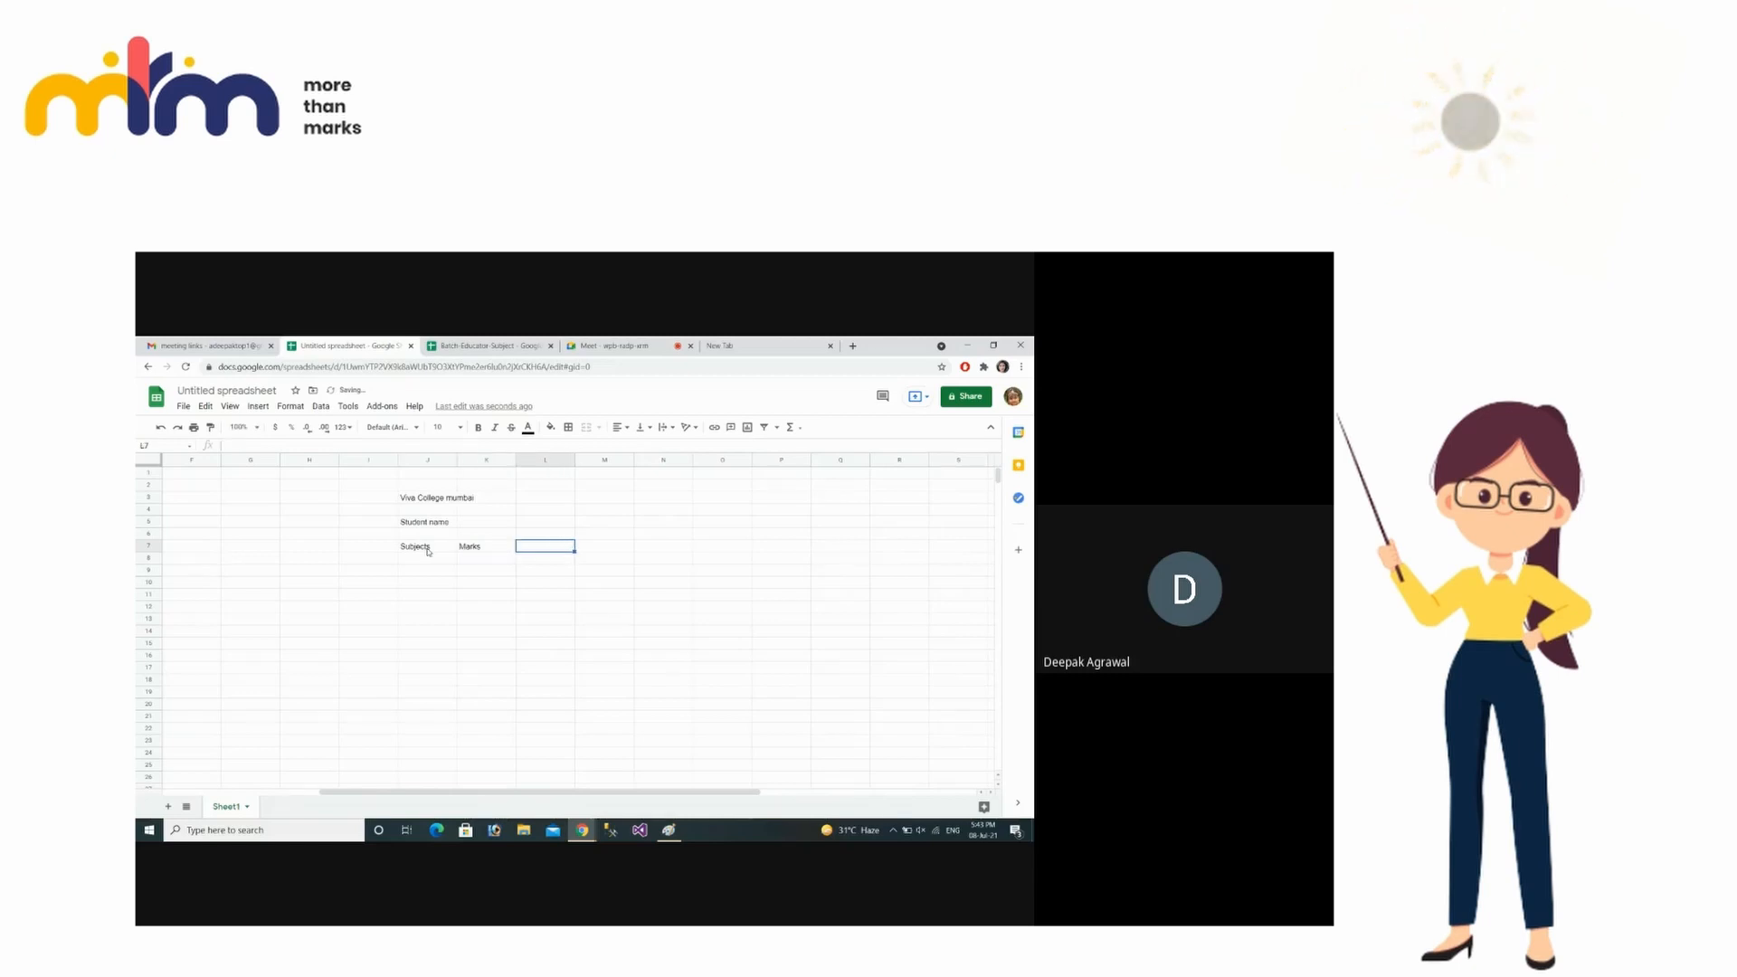
pyautogui.press('Left')
pyautogui.write('Min marks')
pyautogui.press('Tab')
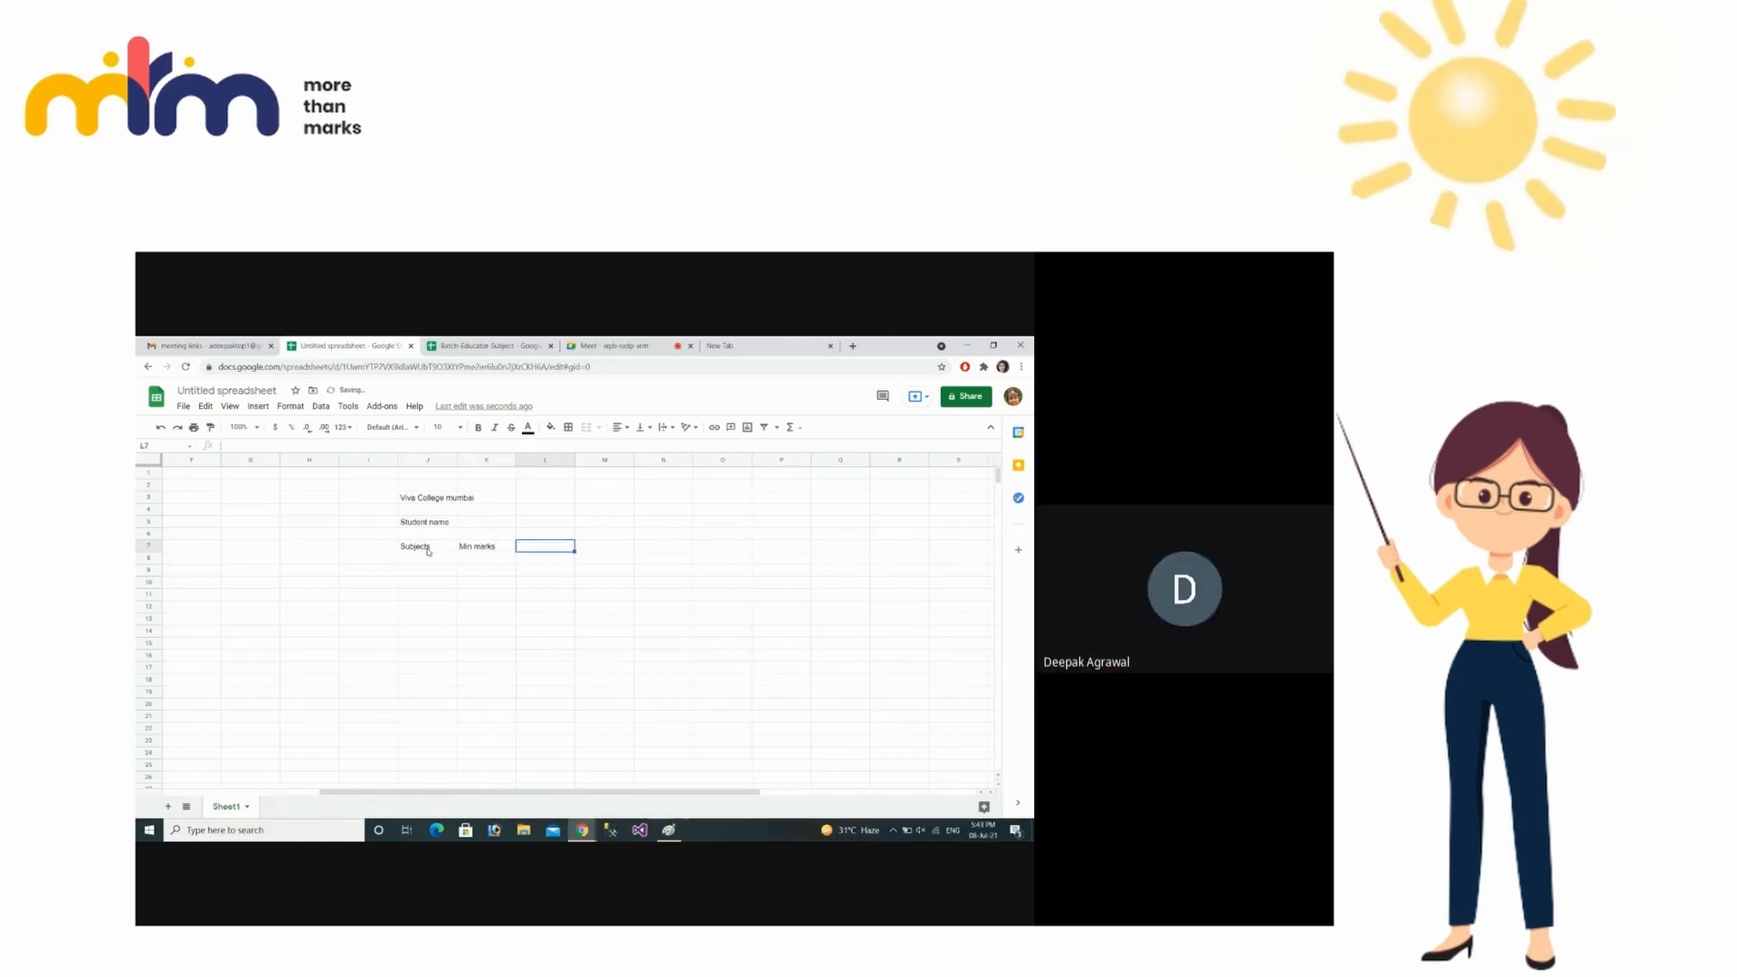
pyautogui.write('Max marks')
pyautogui.press('Tab')
pyautogui.write('Ma')
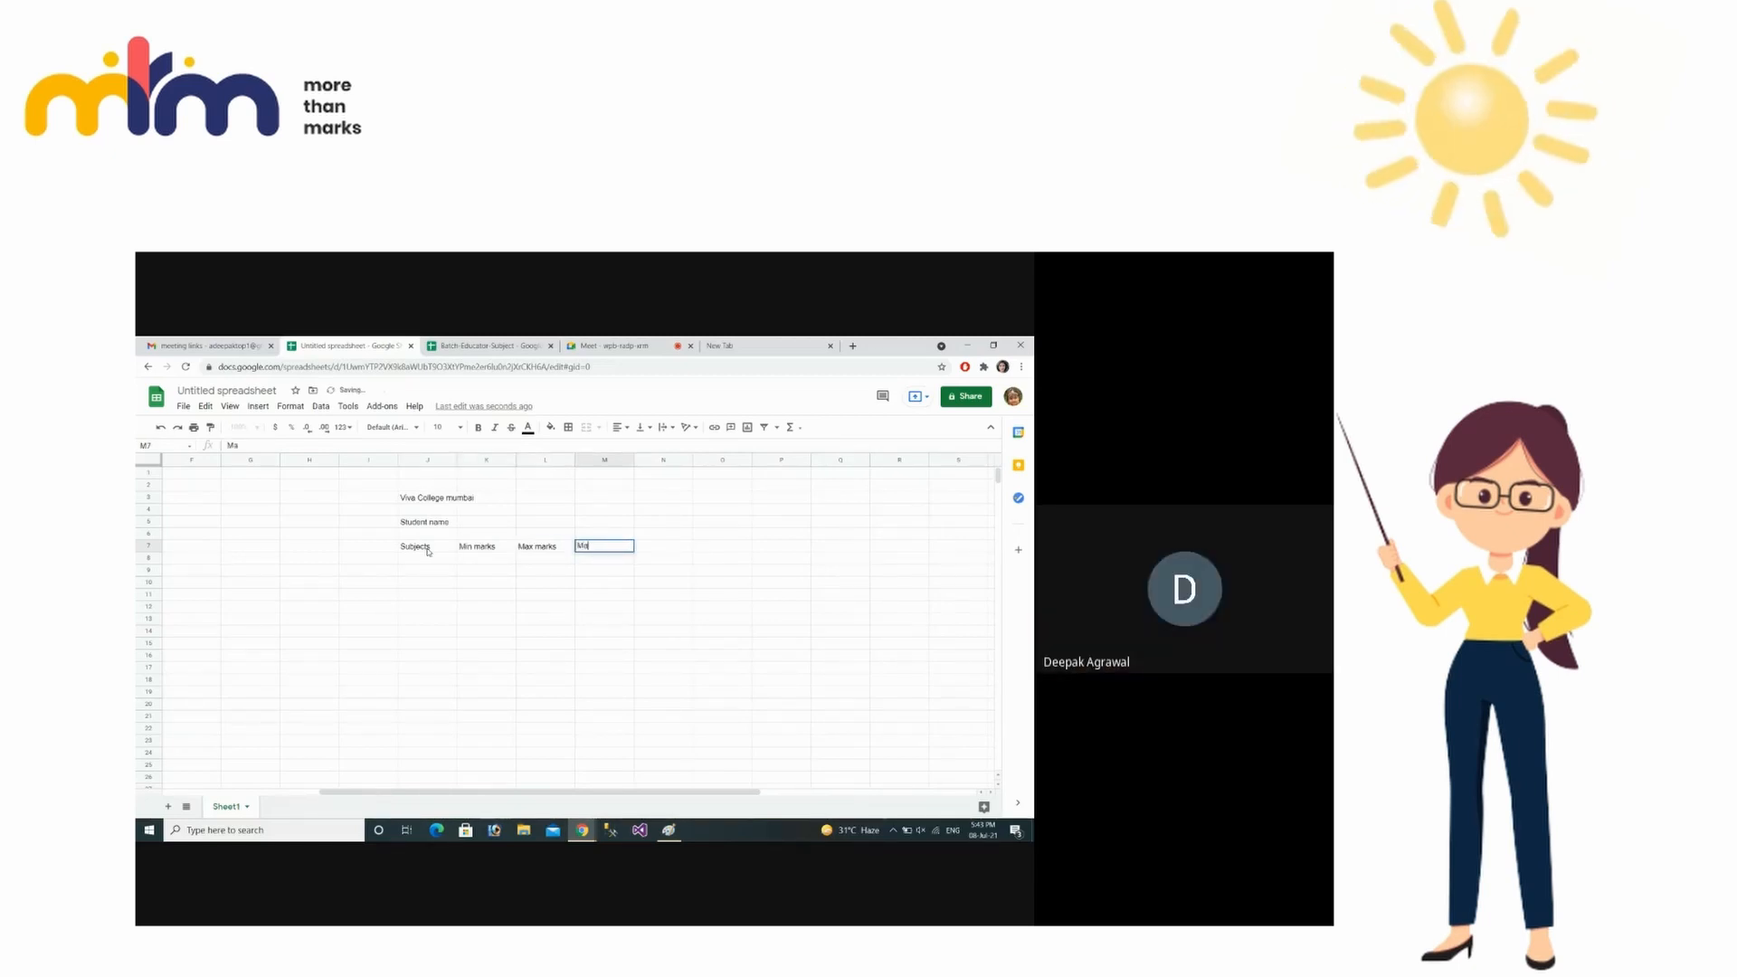
pyautogui.write('rks obtained')
# - List the subjects Math, Science, English, History and Social science in cells J9 to J13
pyautogui.click(442, 563)
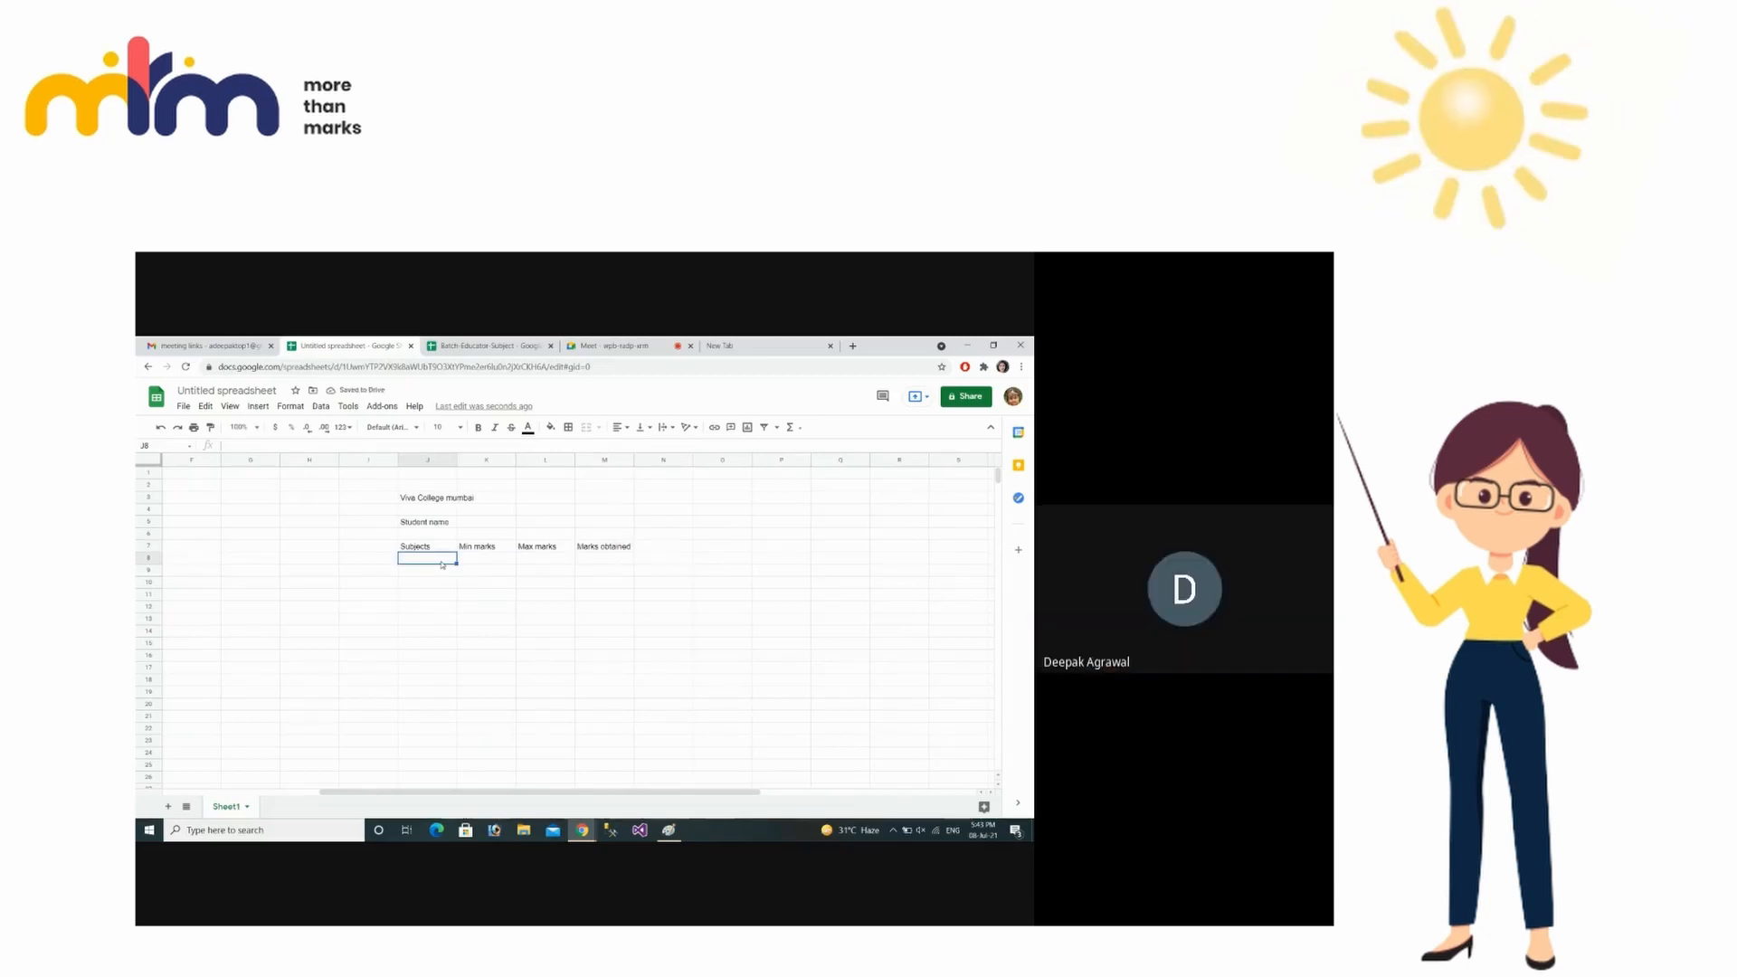
pyautogui.press('Down')
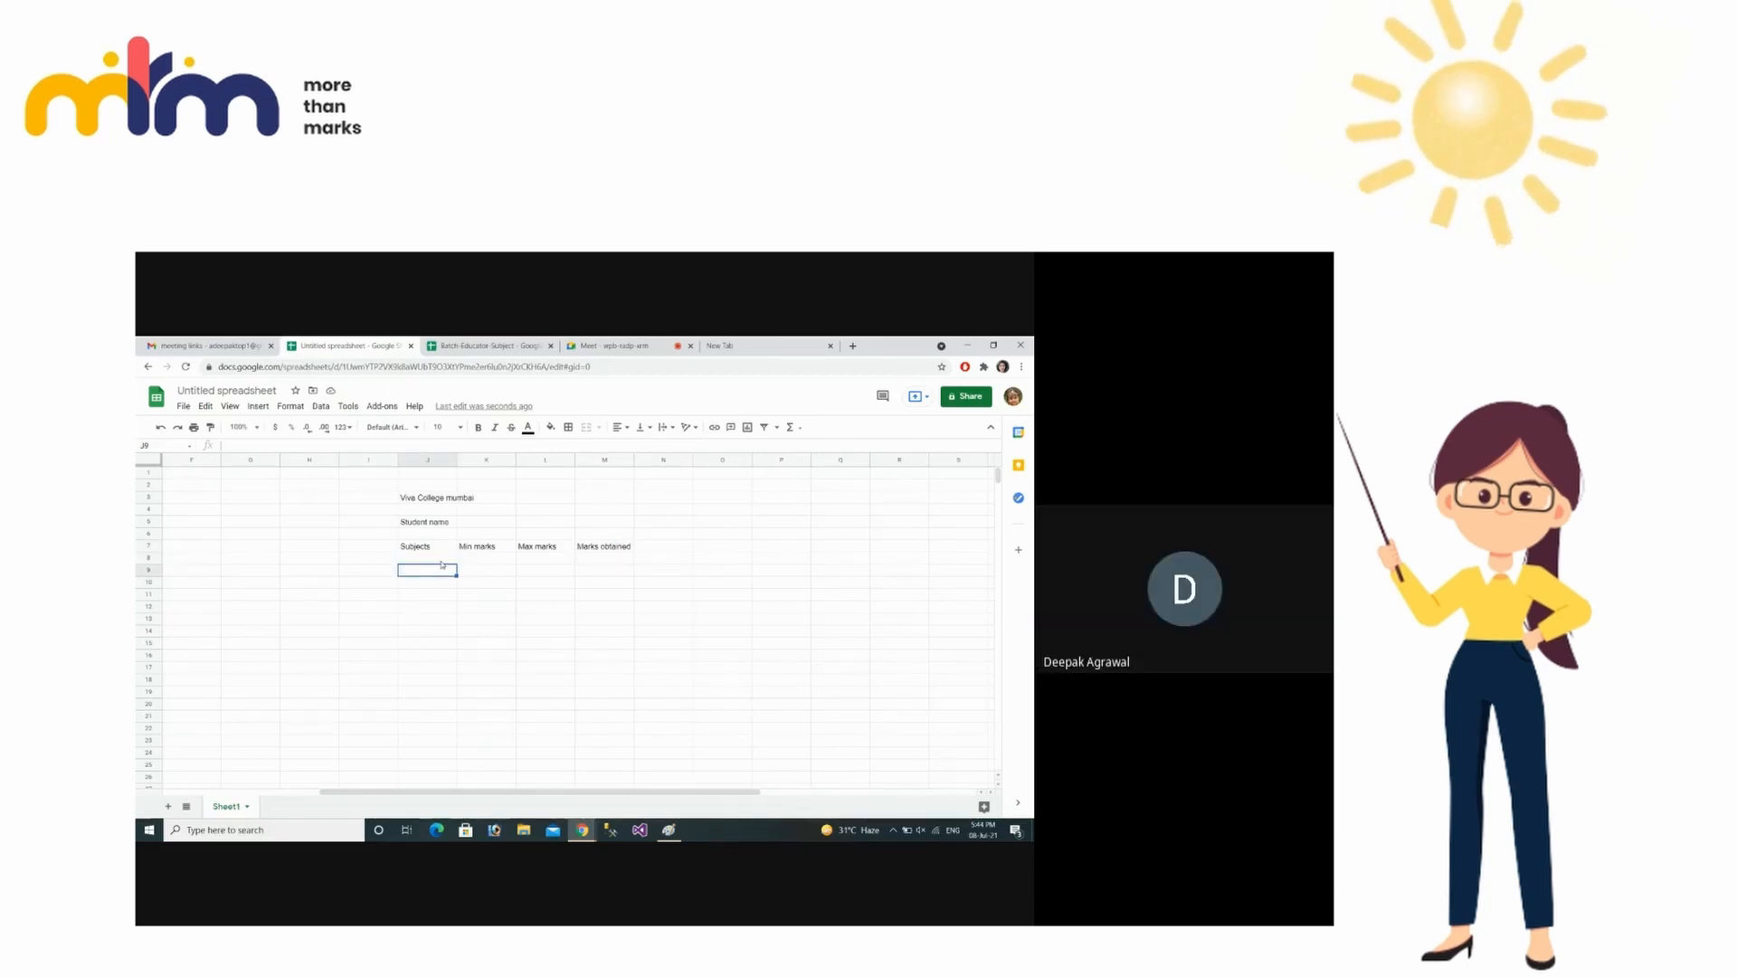
pyautogui.write('Math')
pyautogui.press('Return')
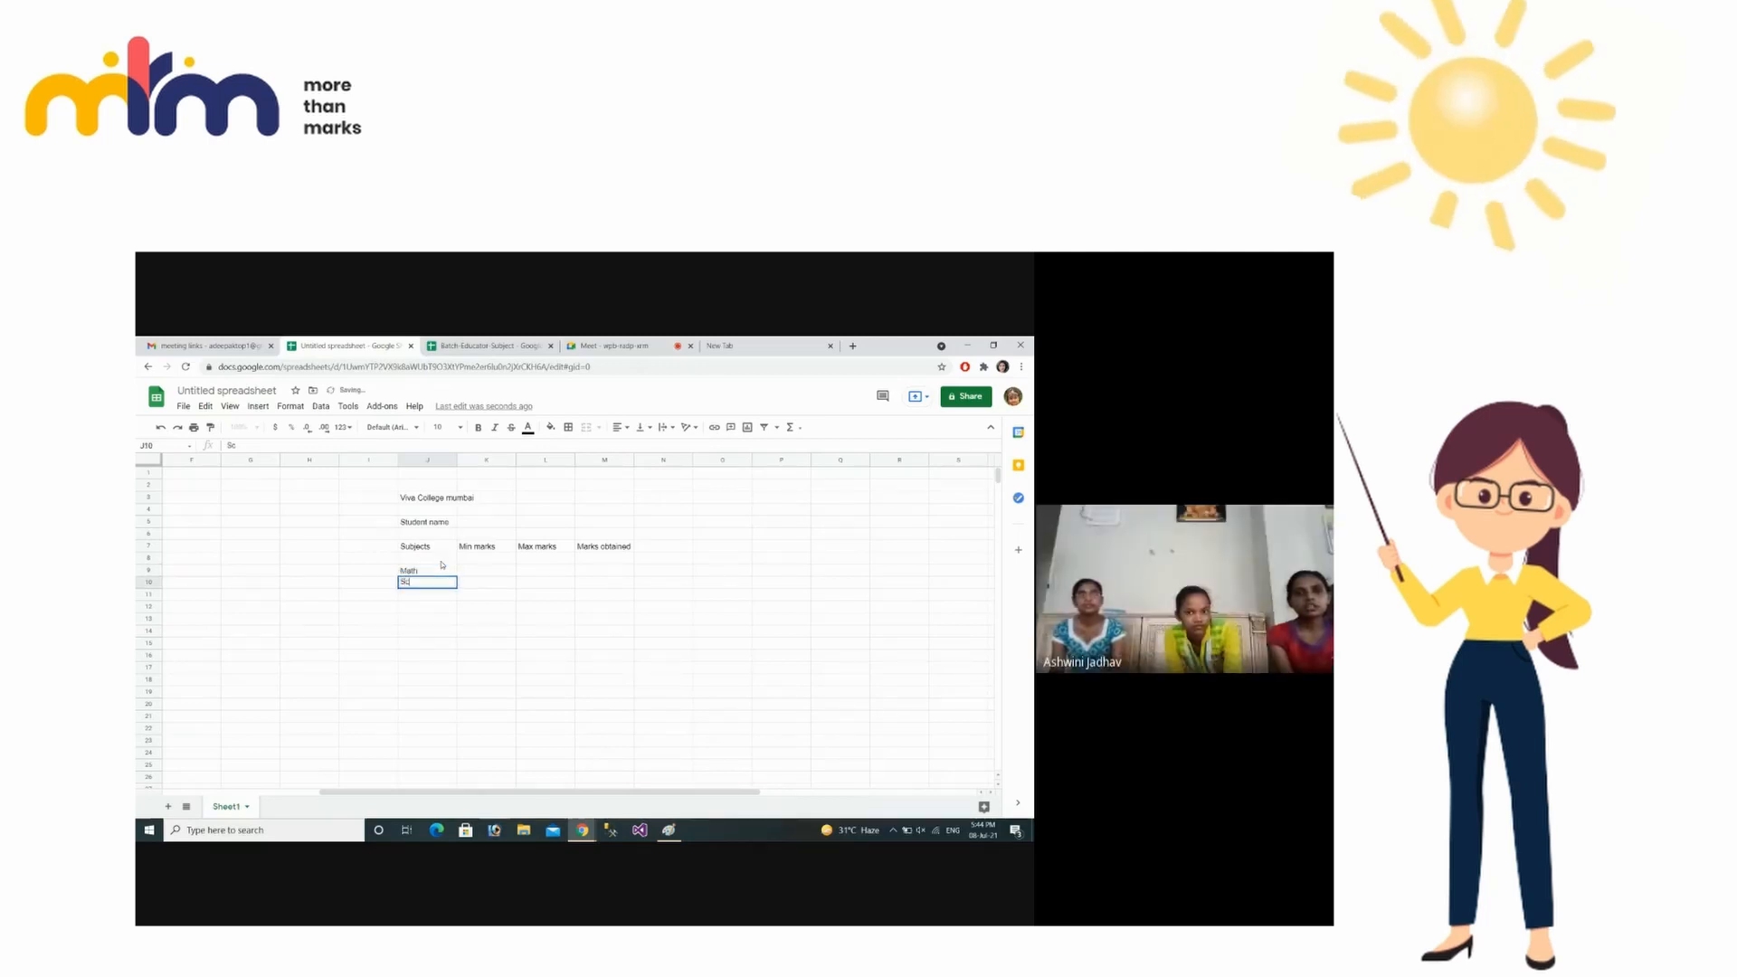
pyautogui.write('S')
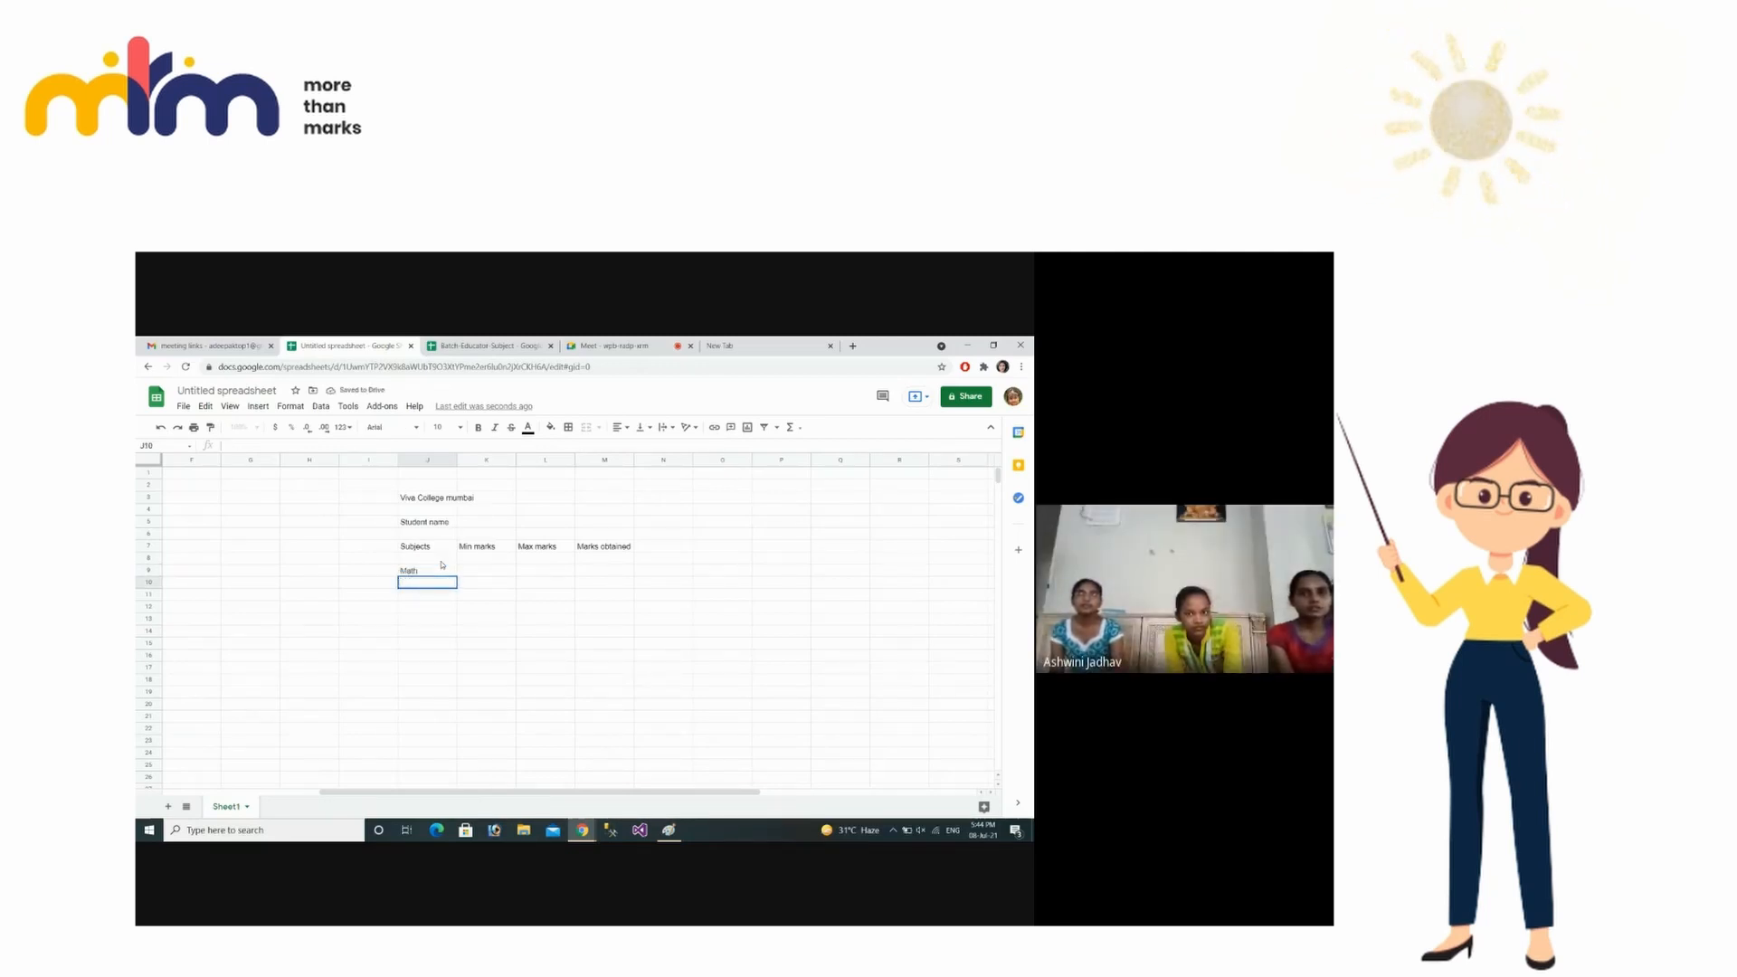
pyautogui.write('cien')
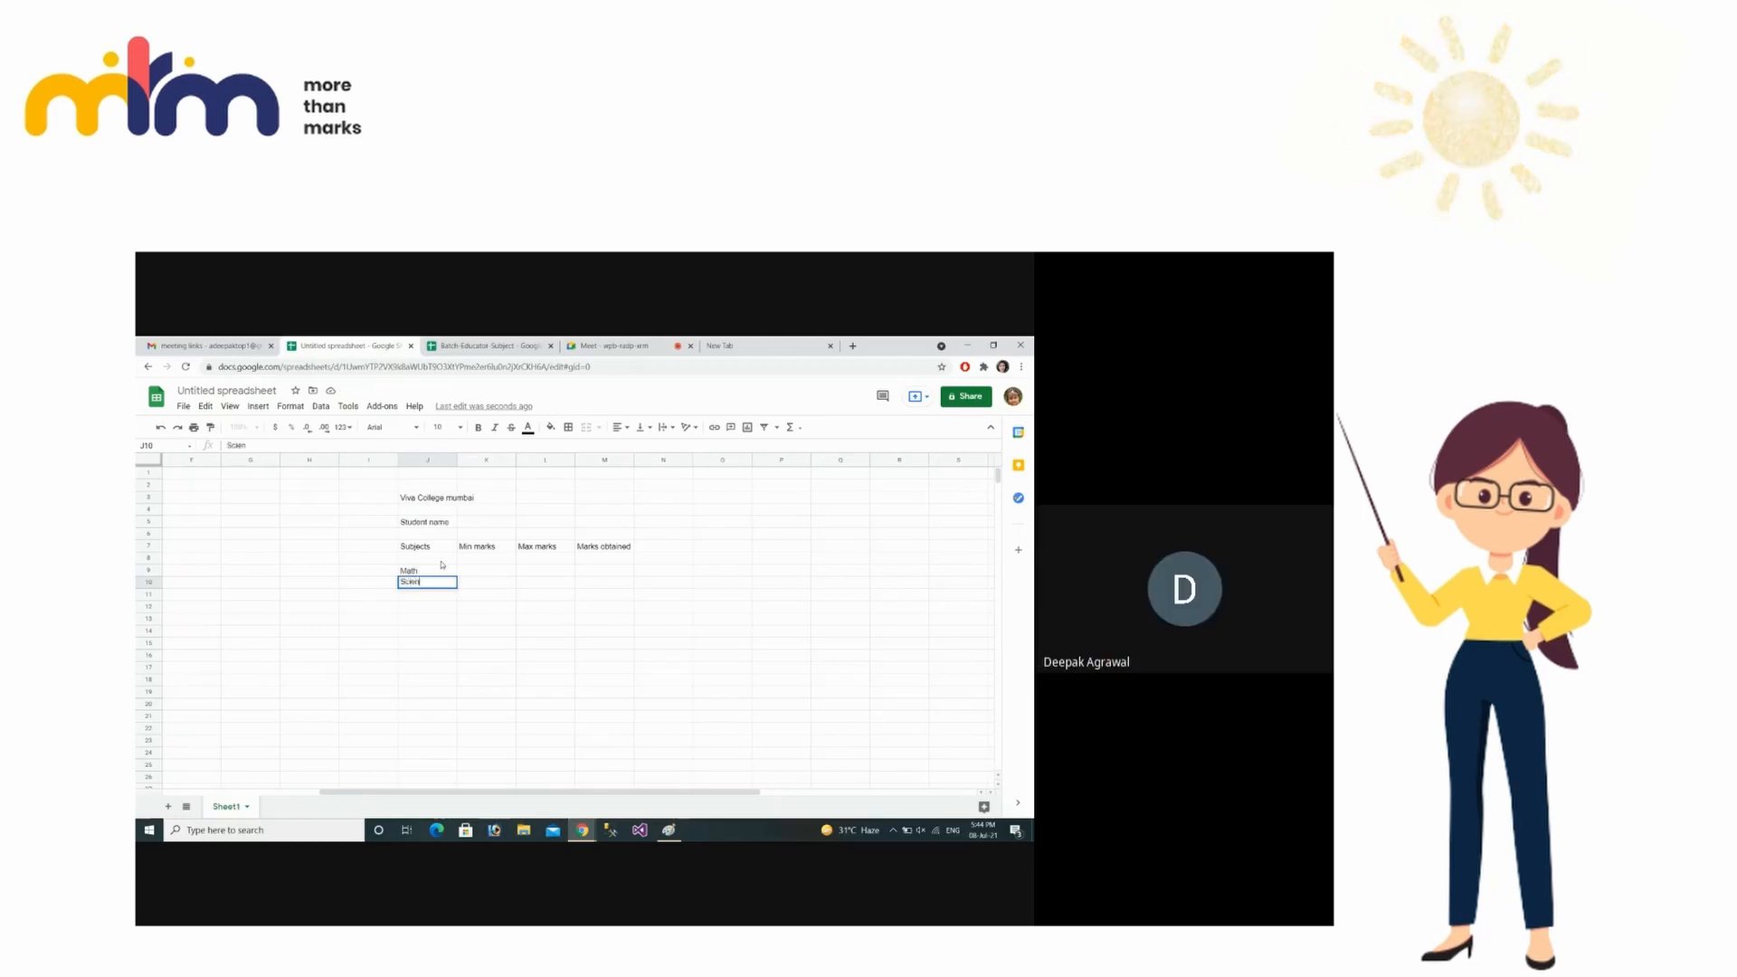
pyautogui.write('ce')
pyautogui.press('Return')
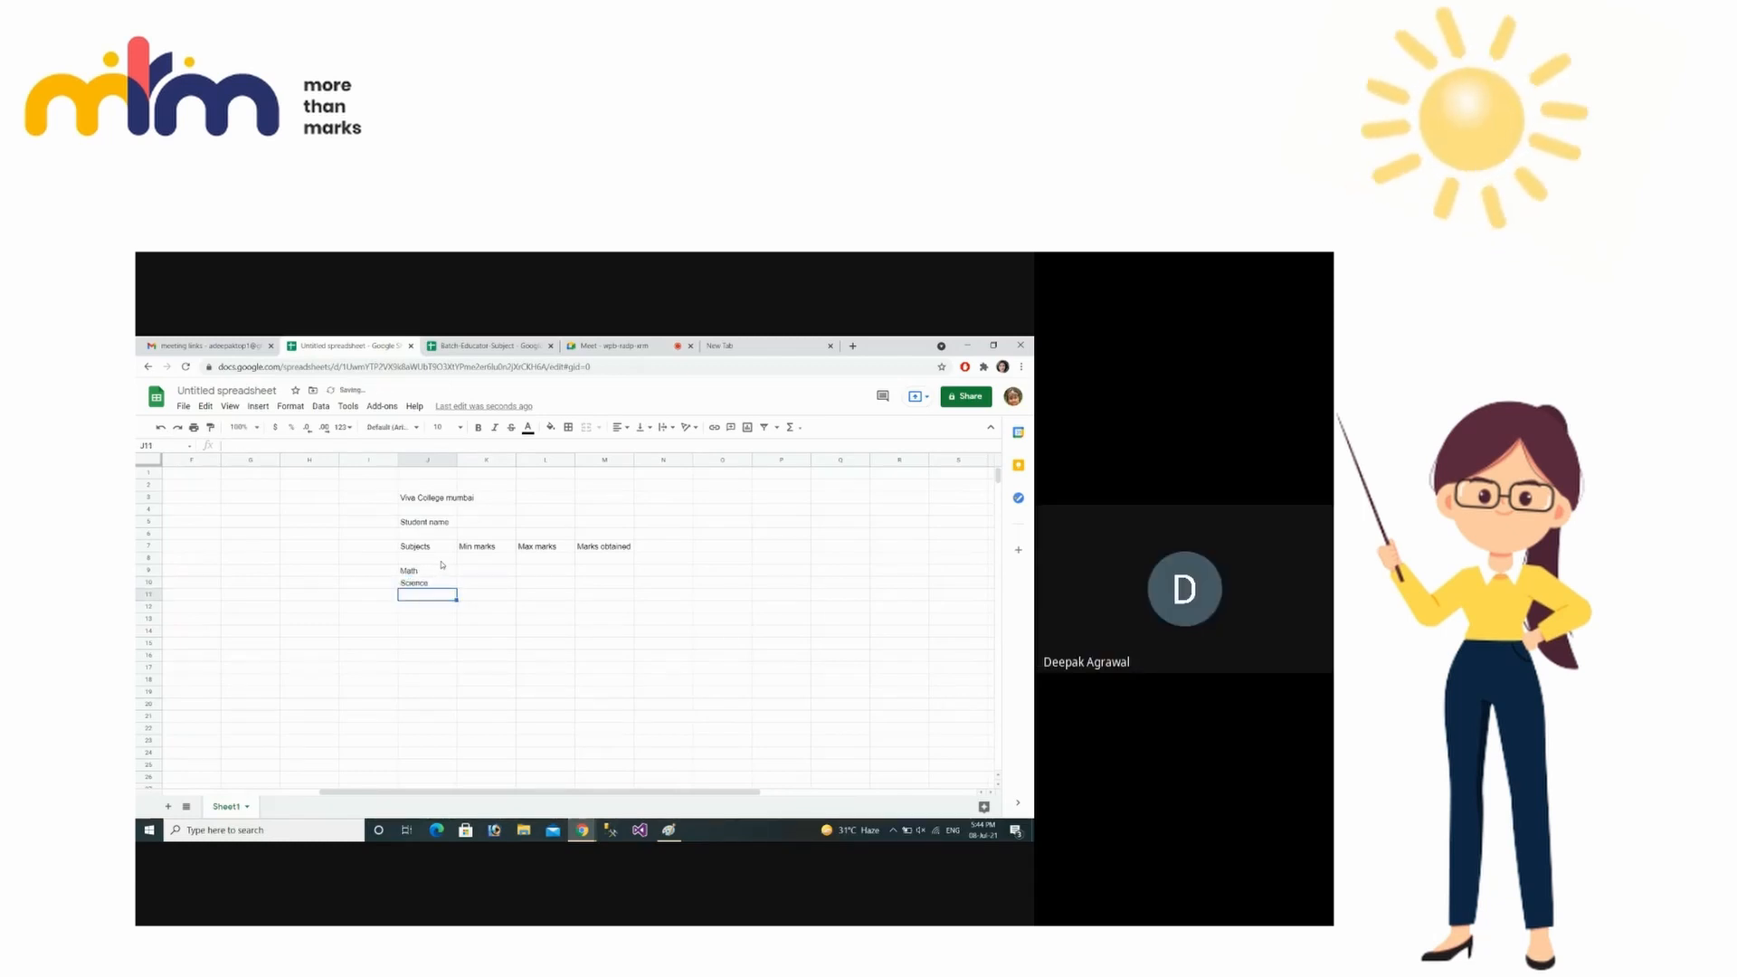
pyautogui.write('Engl')
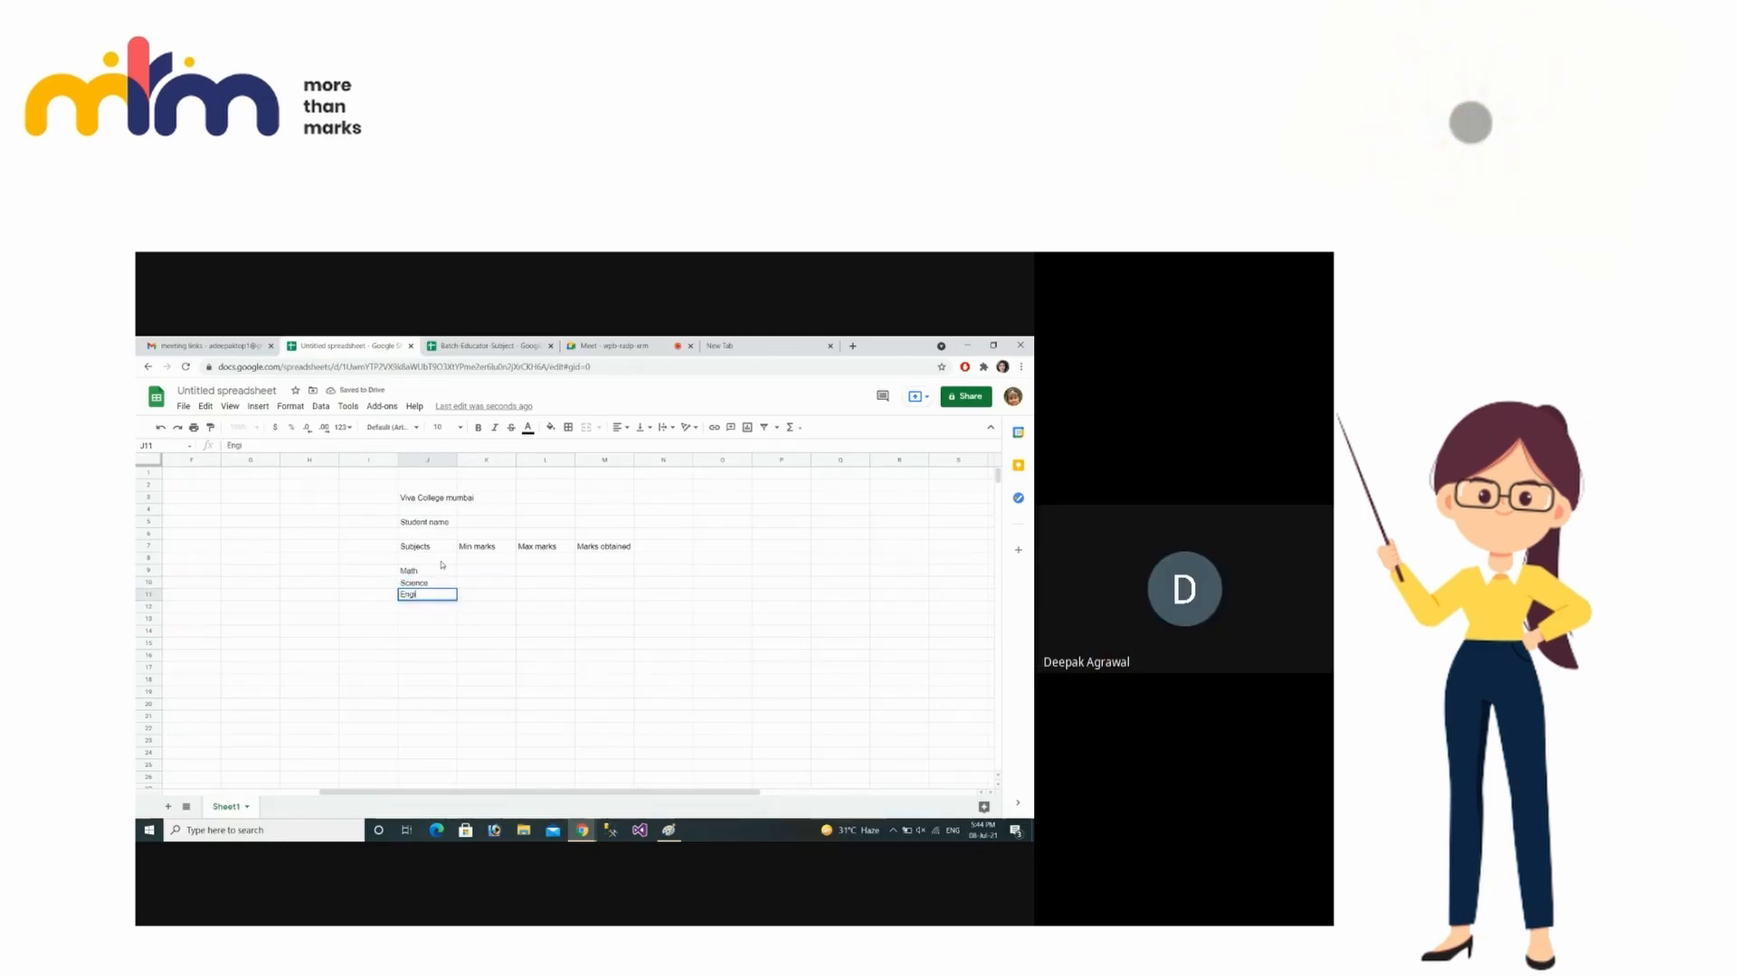
pyautogui.write('ish')
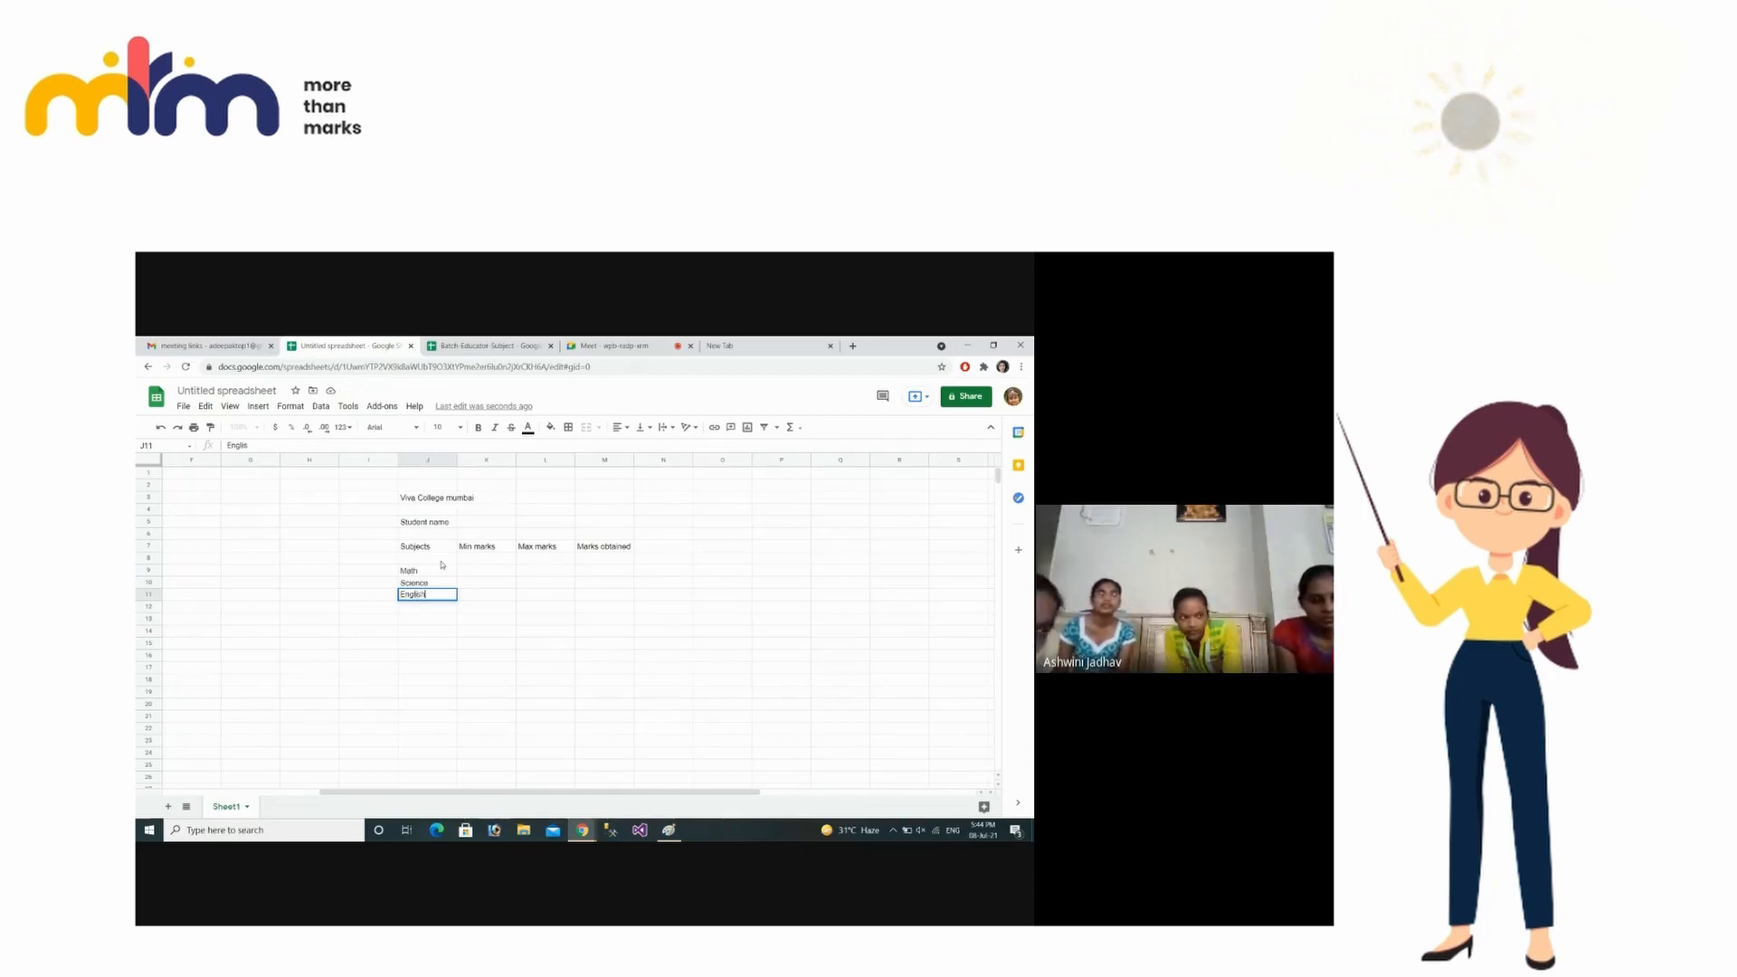
pyautogui.press('Return')
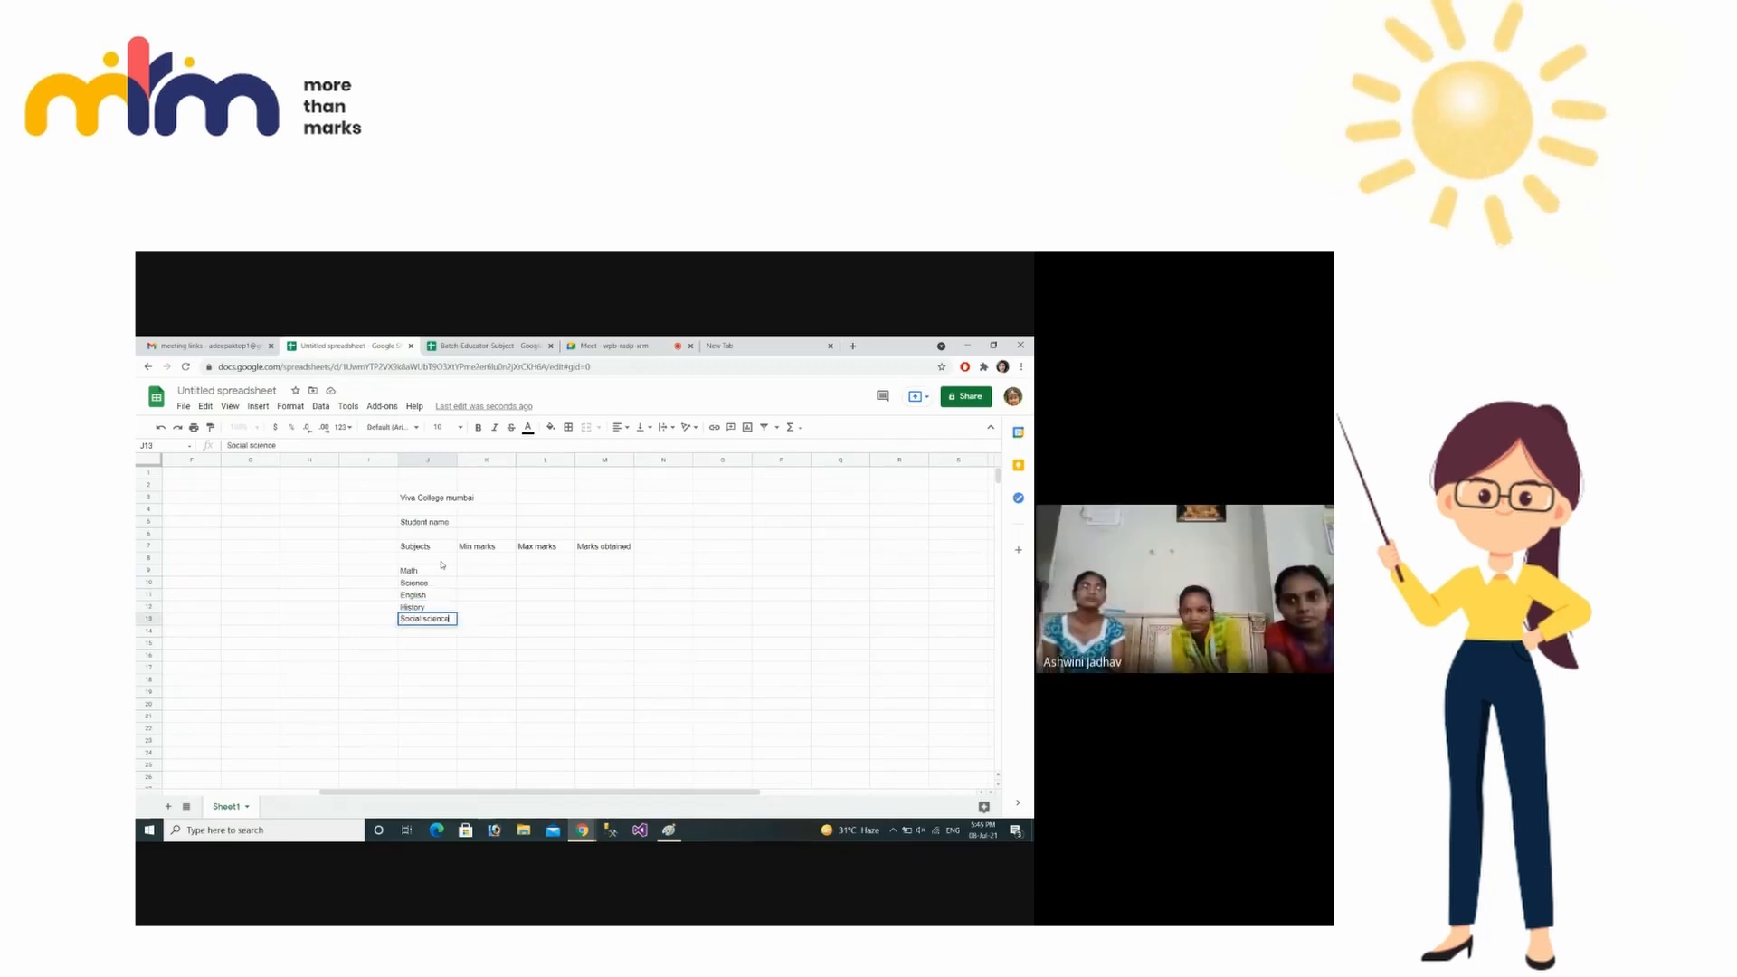
pyautogui.press('Tab')
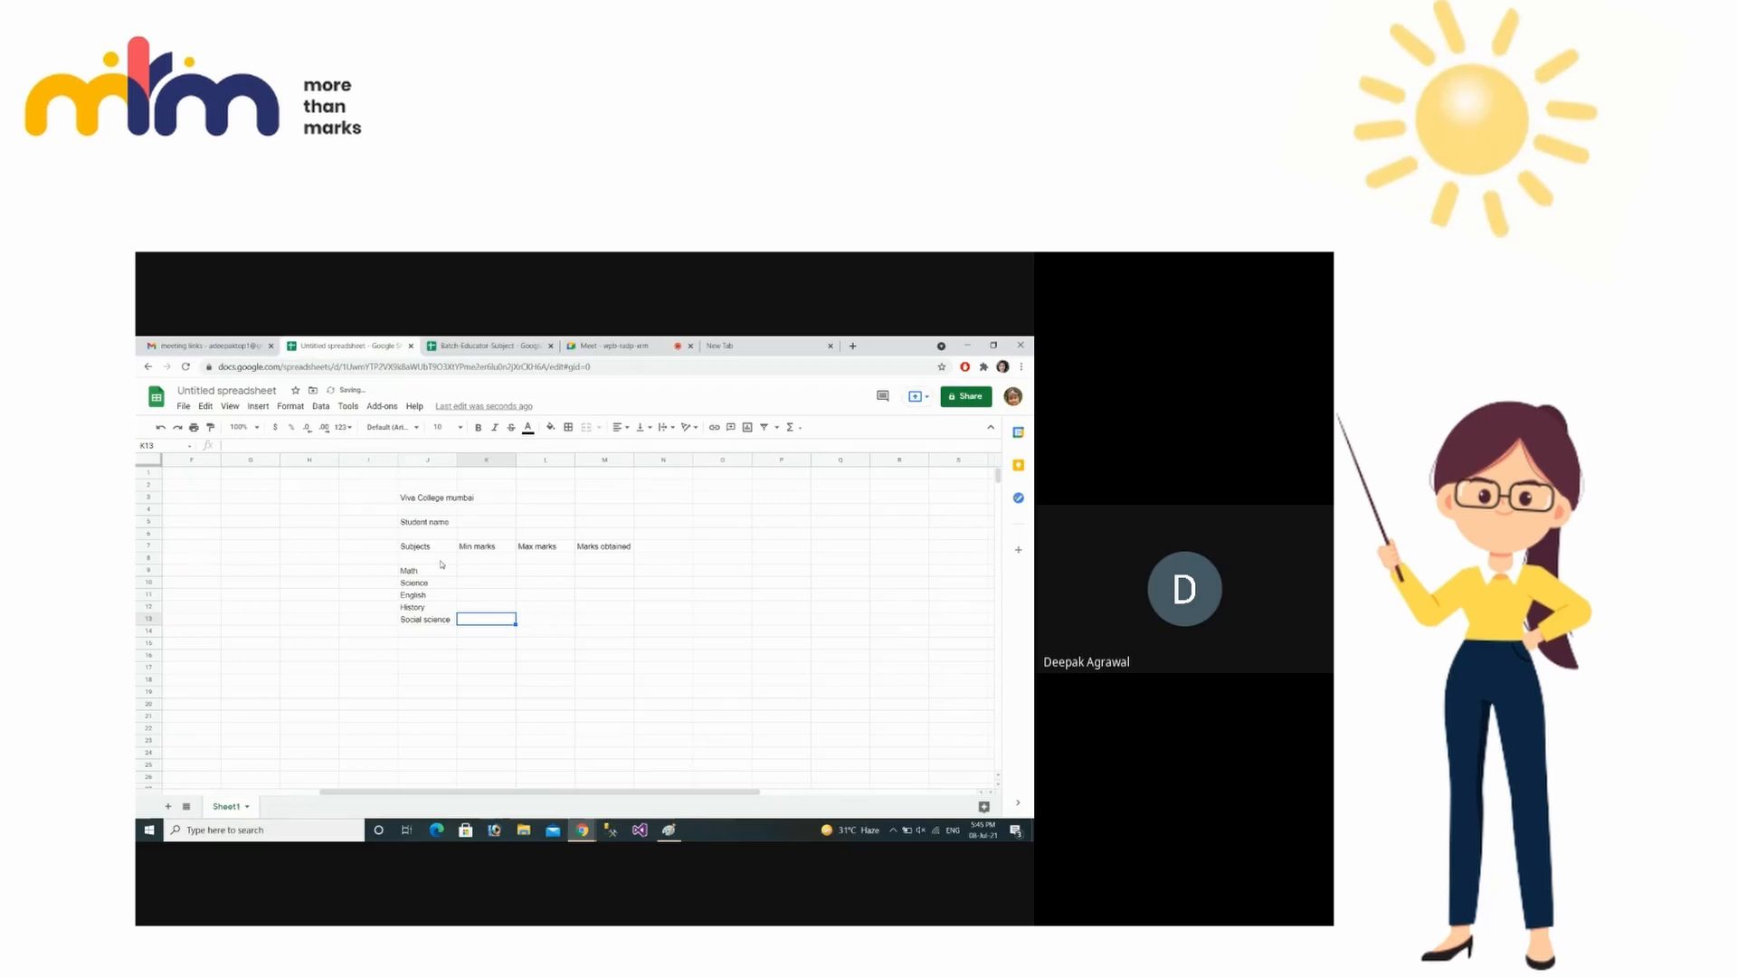
# - Enter 33 as the minimum marks for Math and fill it down through Social science
pyautogui.click(489, 572)
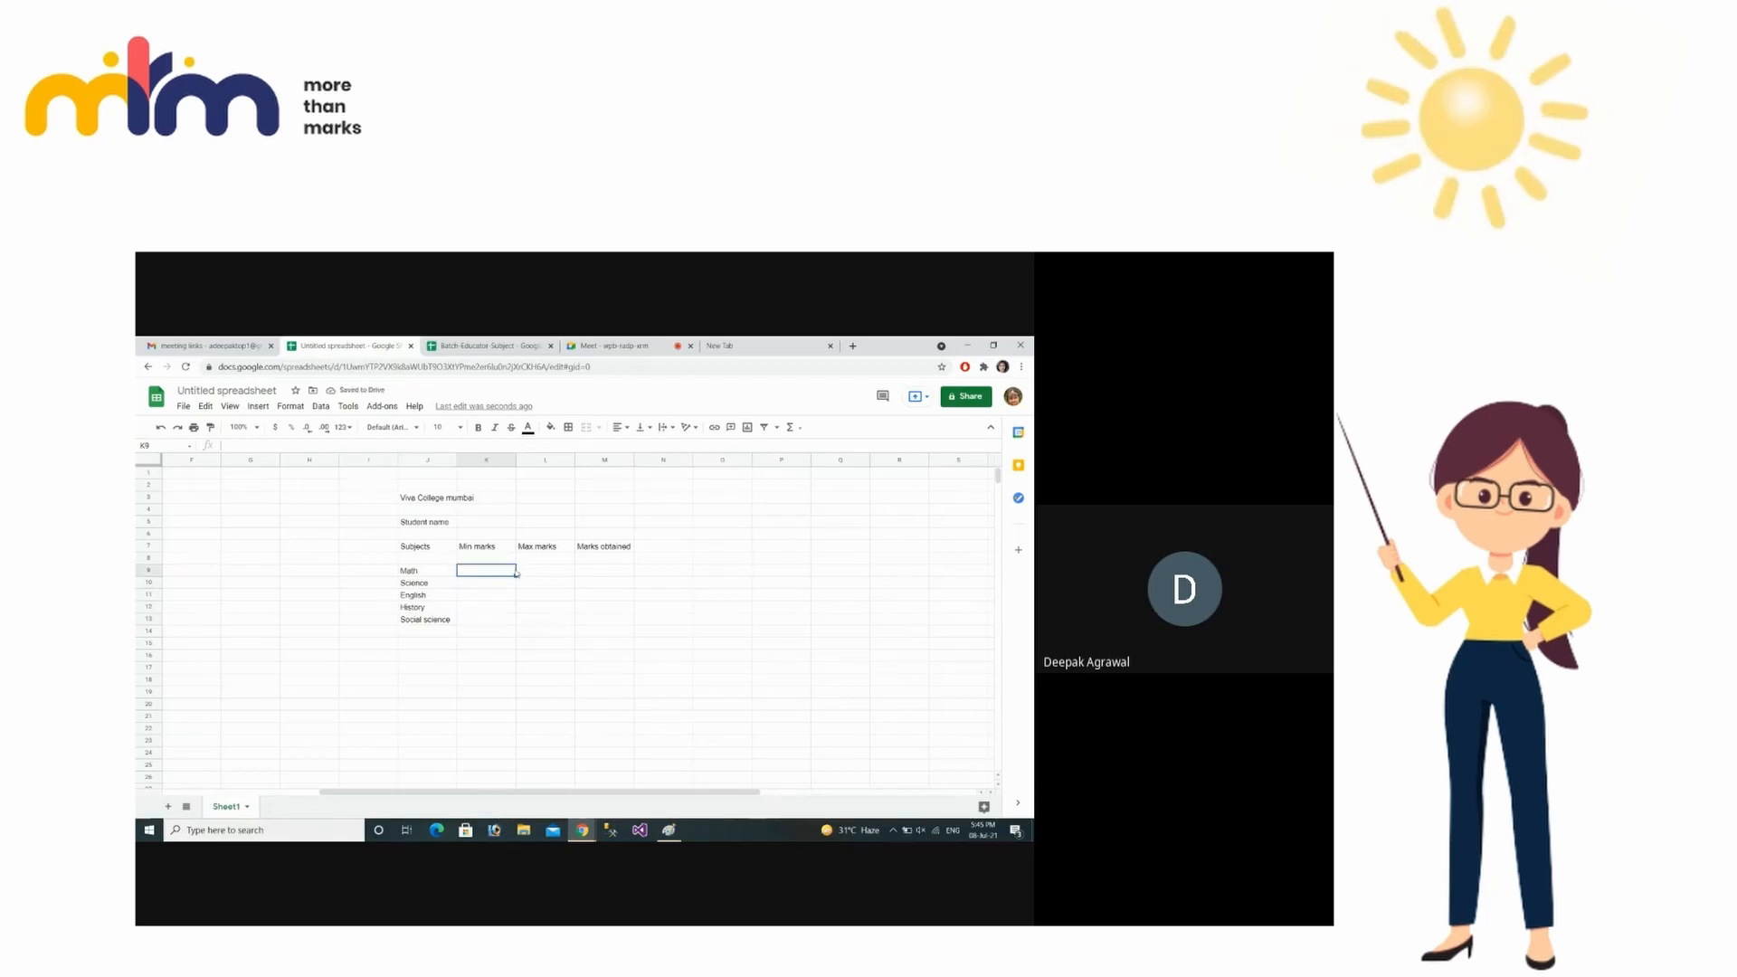
pyautogui.write('33')
pyautogui.press('Tab')
pyautogui.click(511, 572)
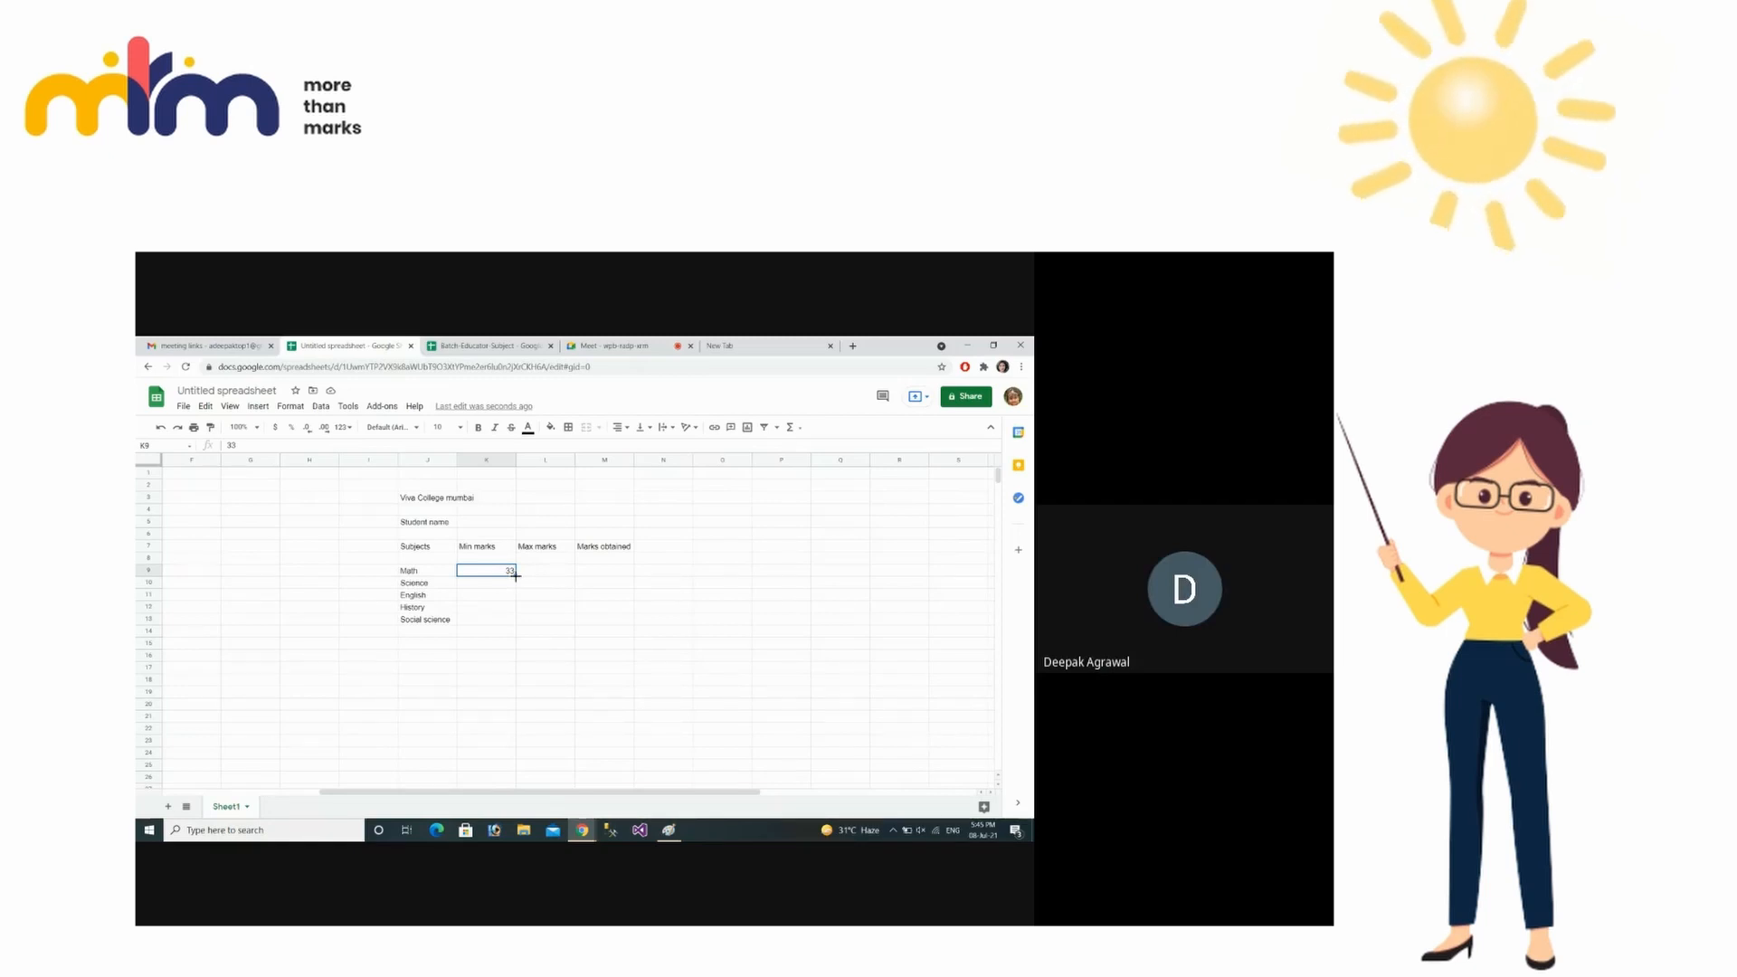
pyautogui.moveTo(516, 577); pyautogui.dragTo(512, 623)
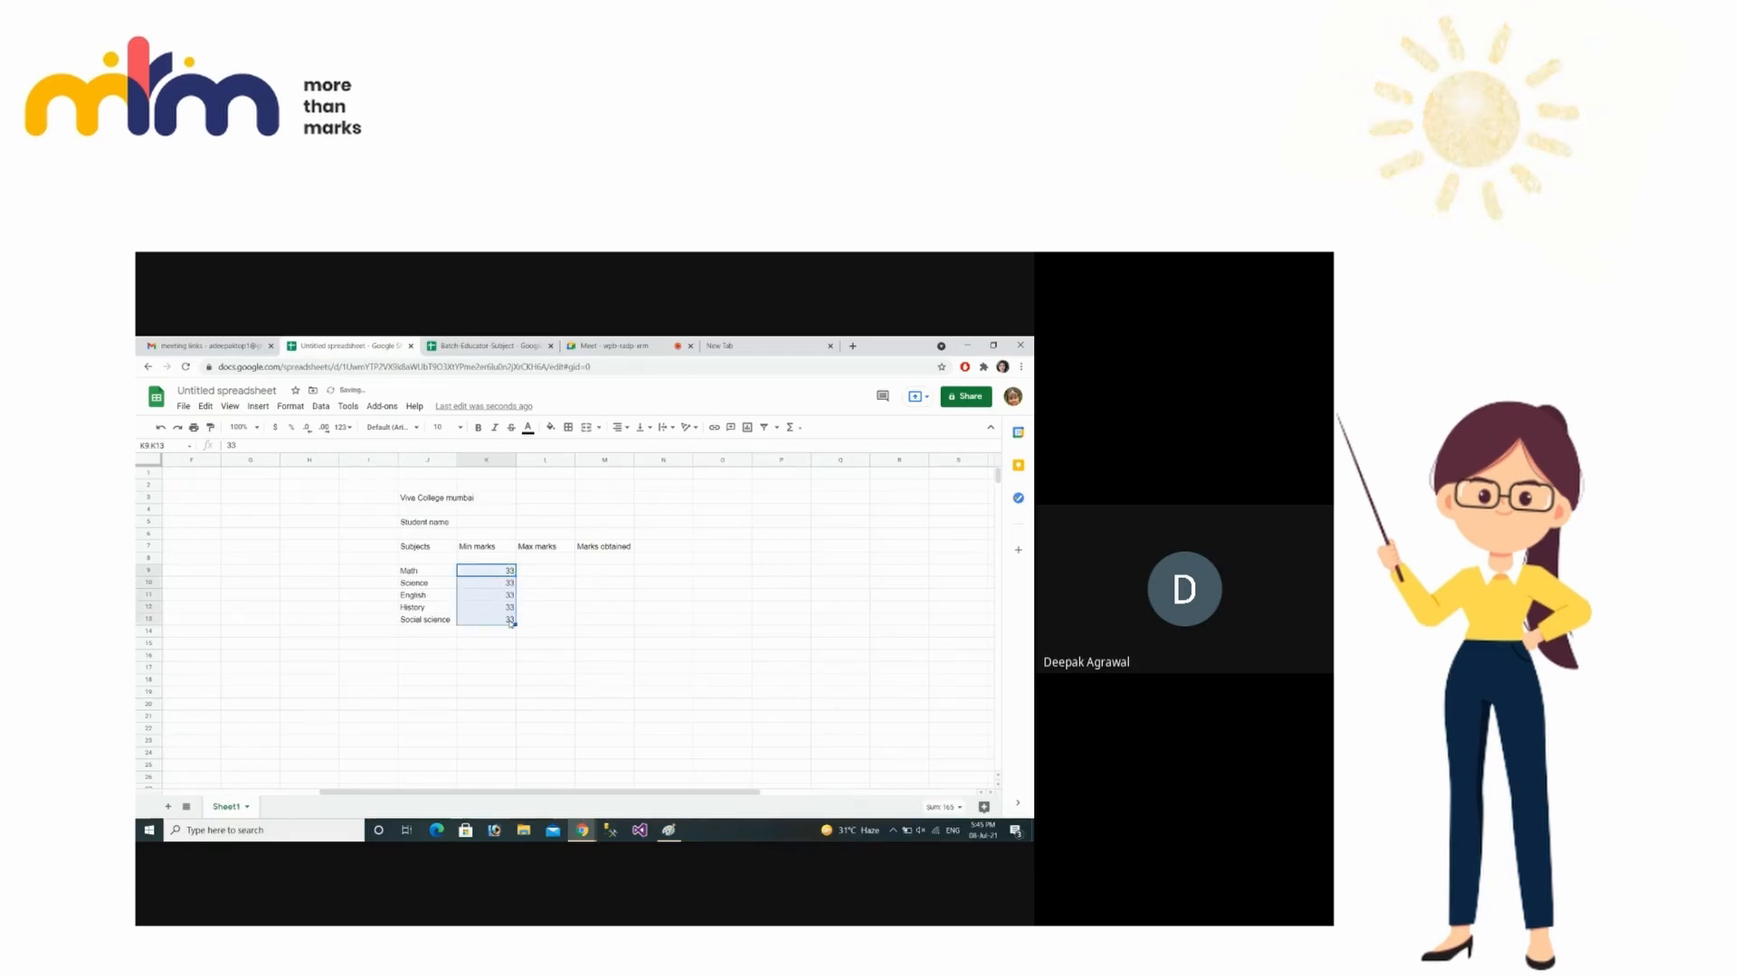
# - Enter 100 as the maximum marks for Math and fill it down through Social science
pyautogui.click(561, 608)
pyautogui.click(564, 573)
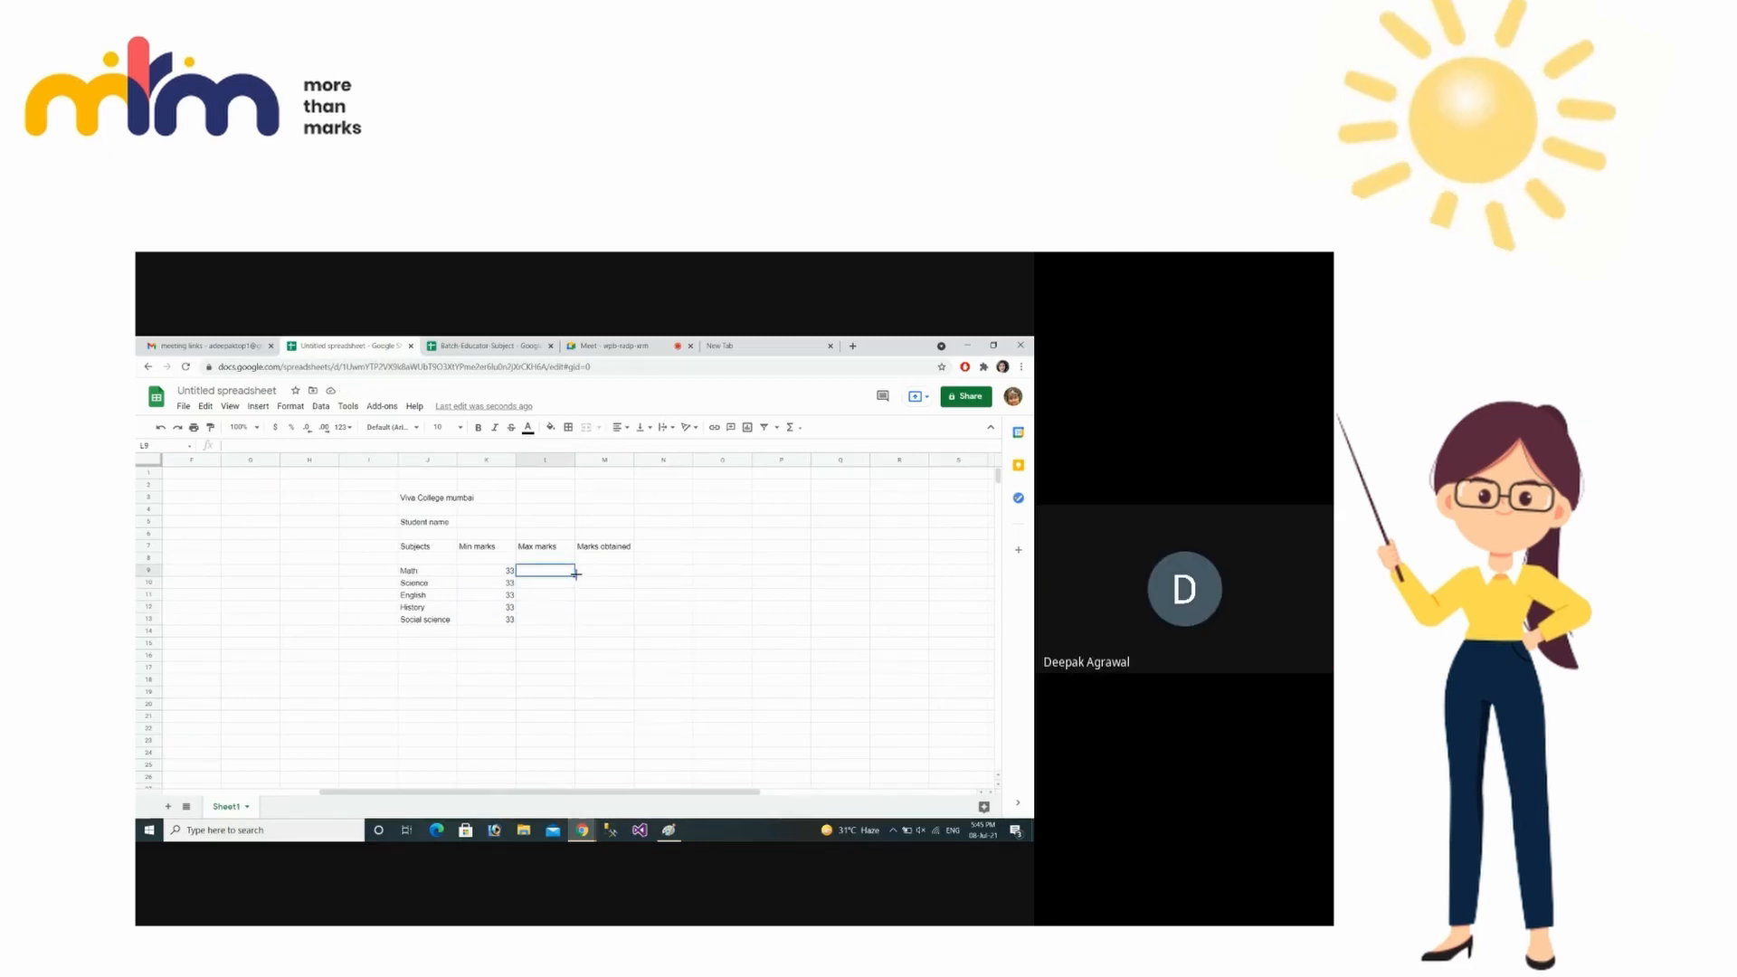
pyautogui.write('100')
pyautogui.press('Return')
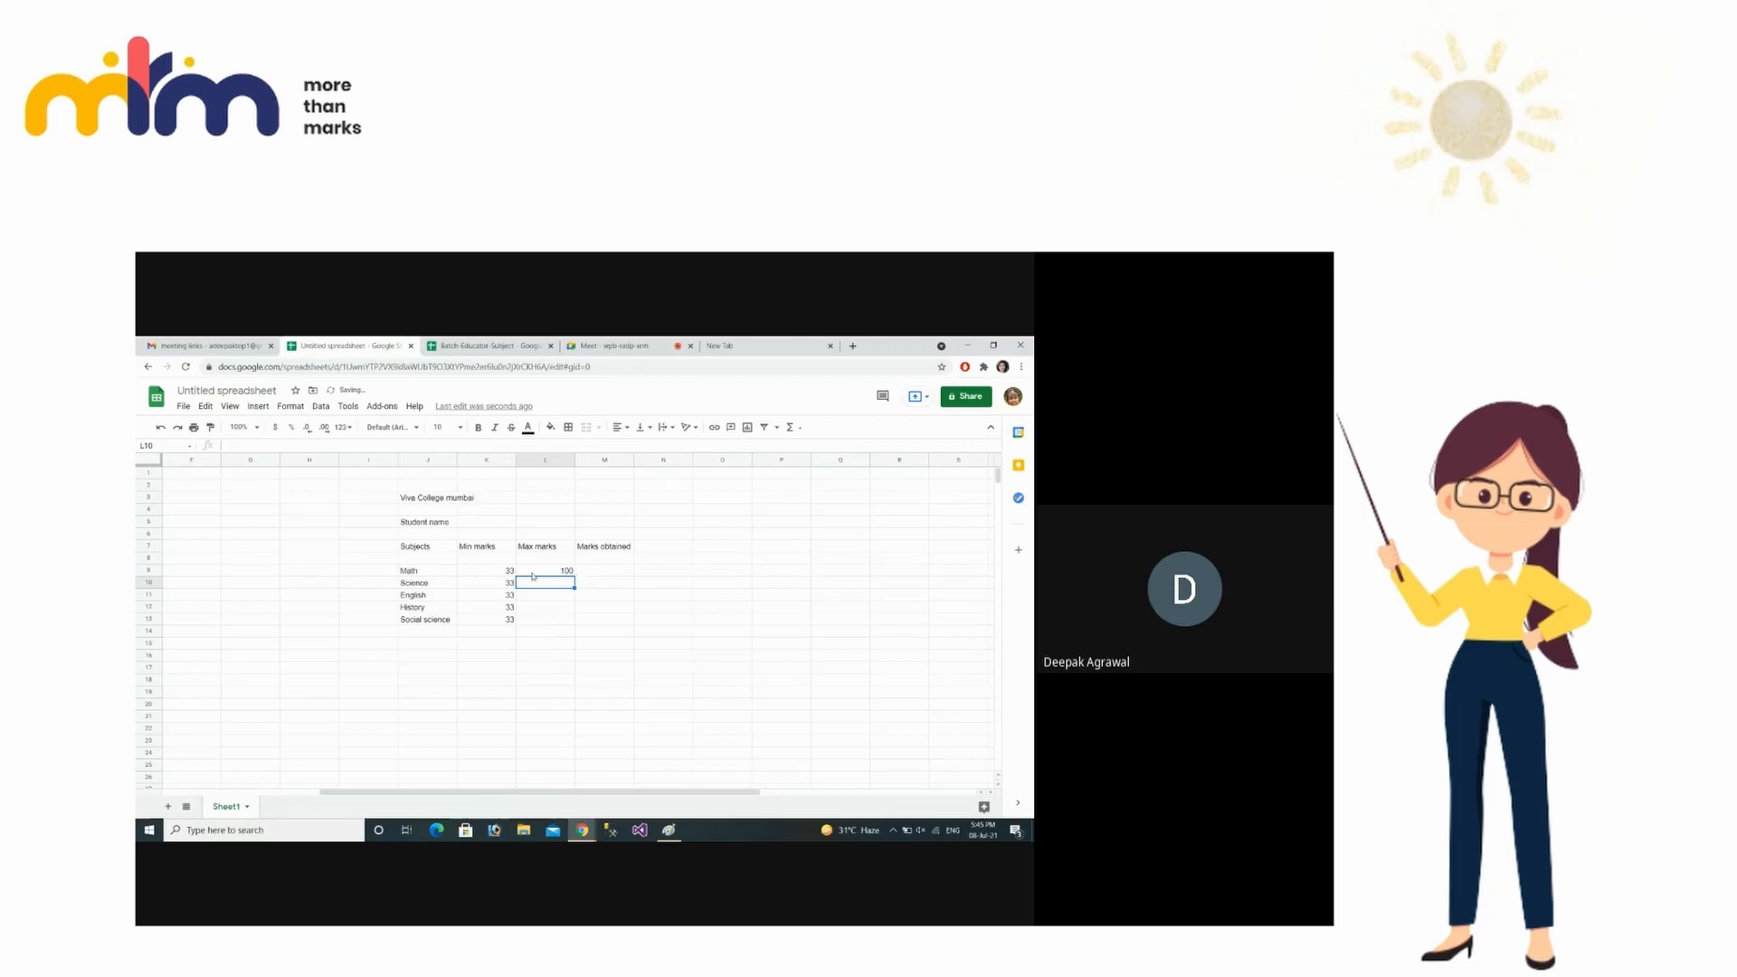
pyautogui.click(535, 571)
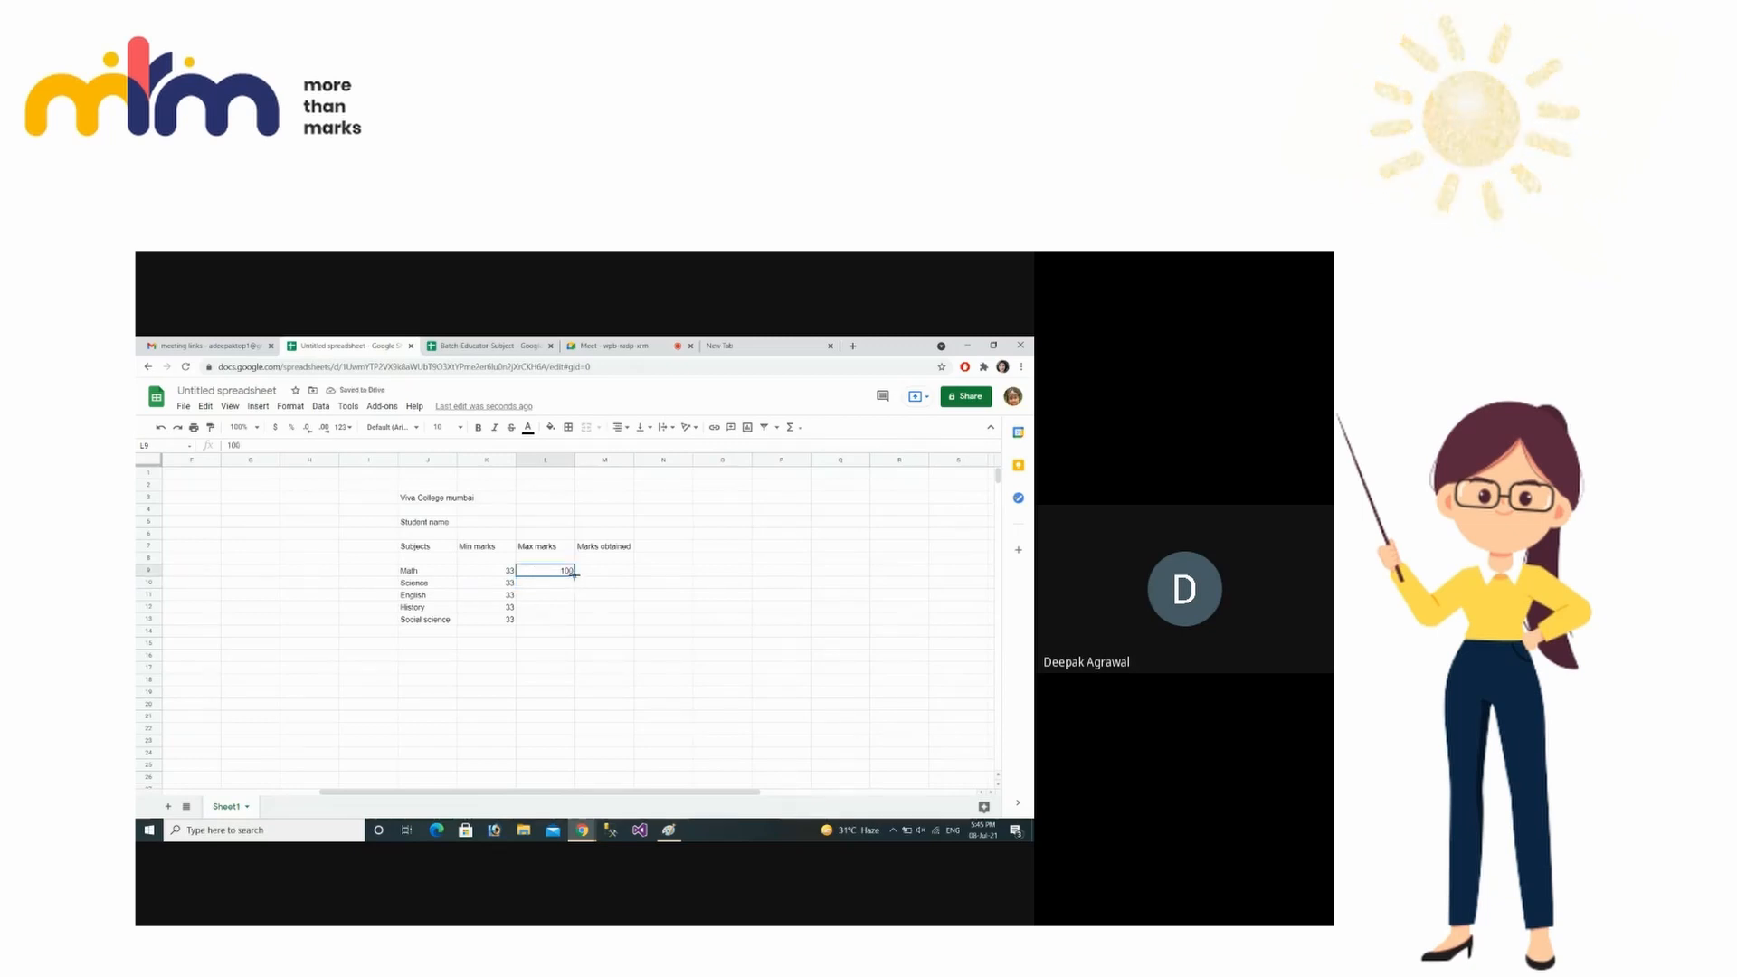
pyautogui.moveTo(575, 576); pyautogui.dragTo(574, 622)
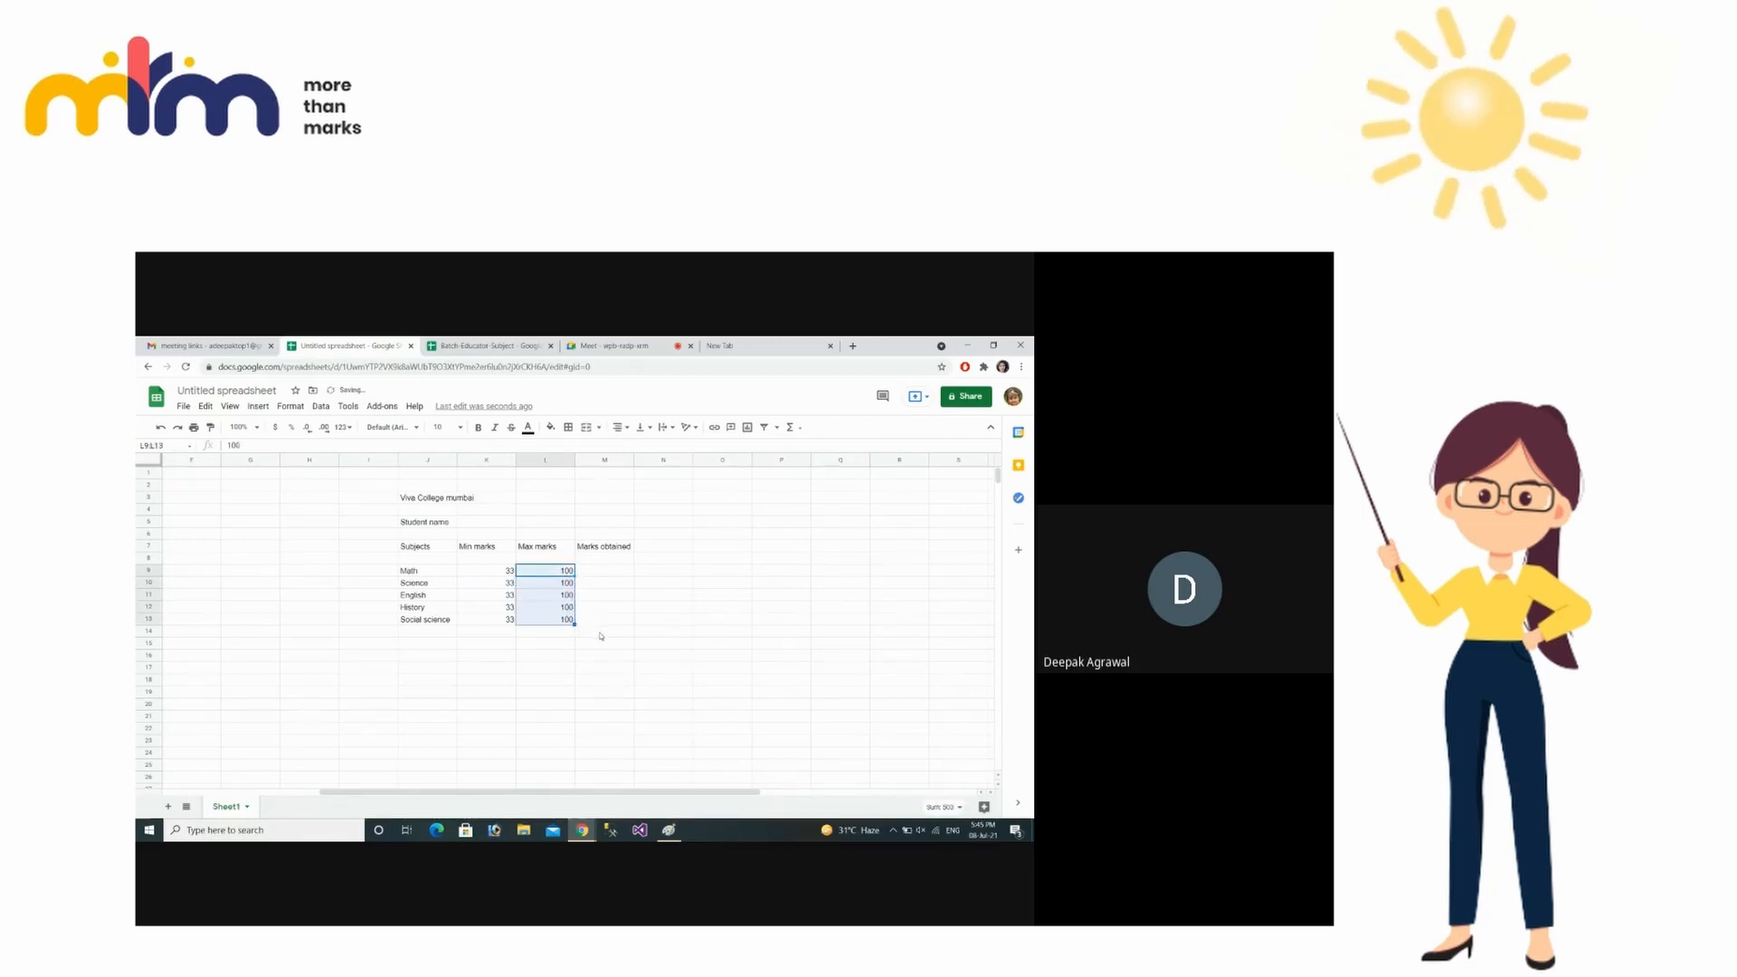
pyautogui.click(605, 632)
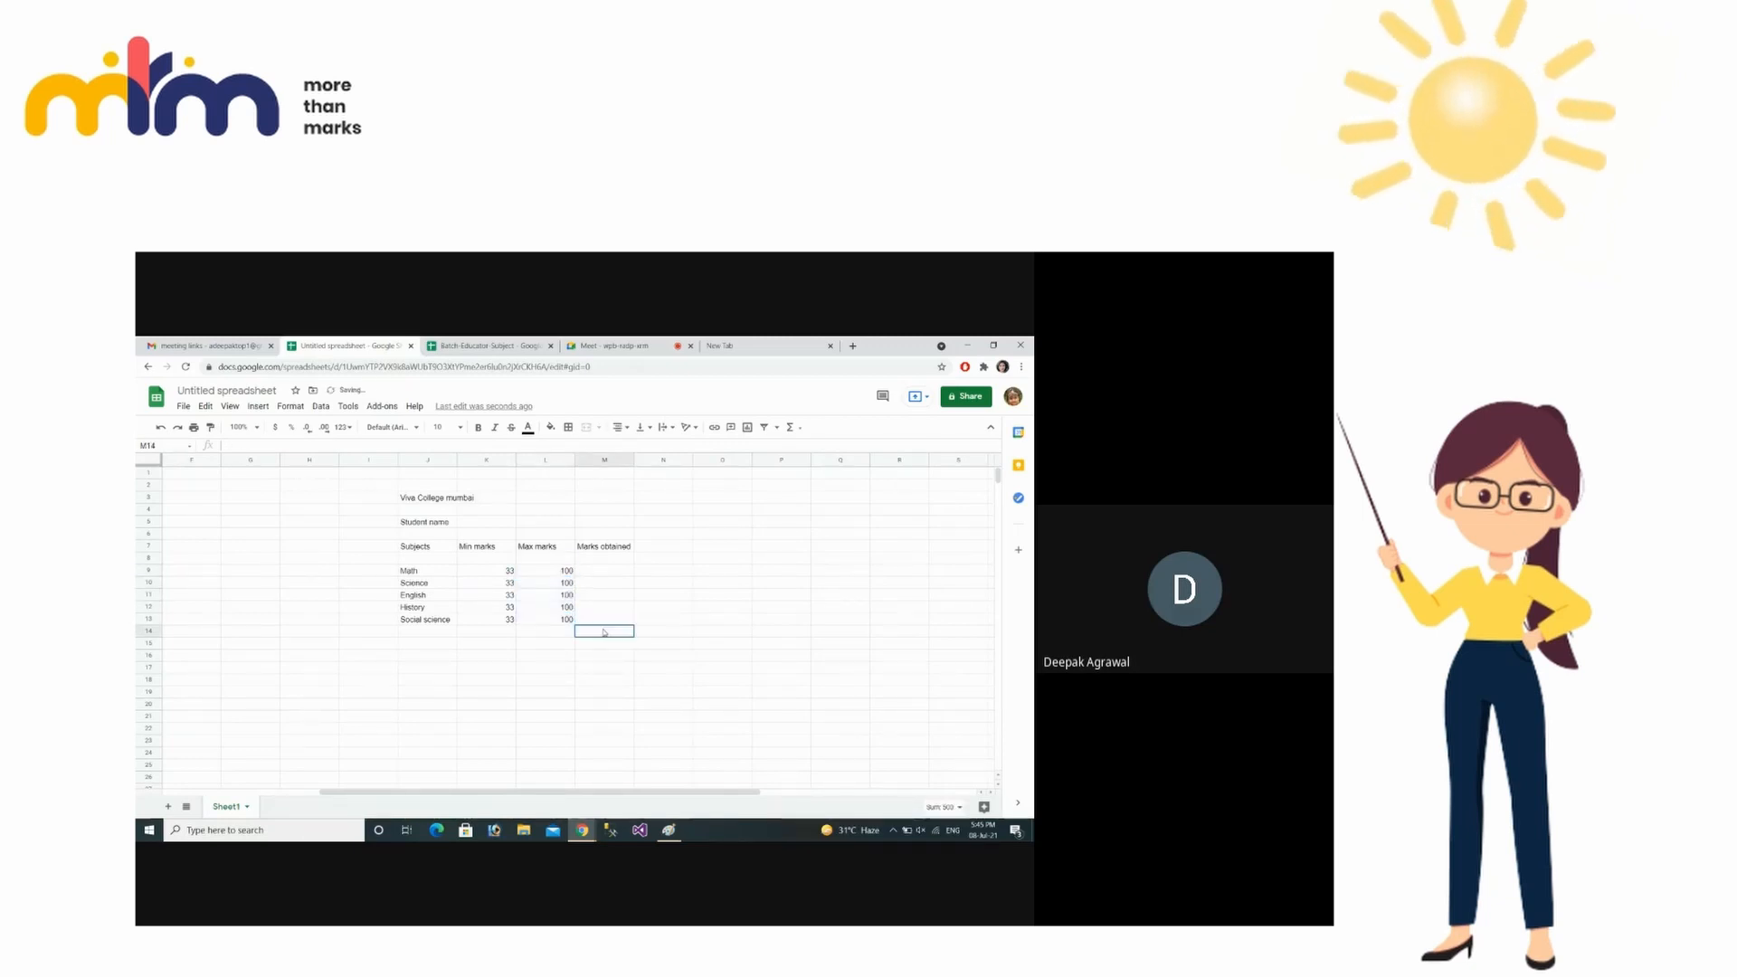
# - Enter the marks obtained as 94 for Math, 88 for Science, 75 for English, 65 for History and 98 for Social science
pyautogui.click(601, 571)
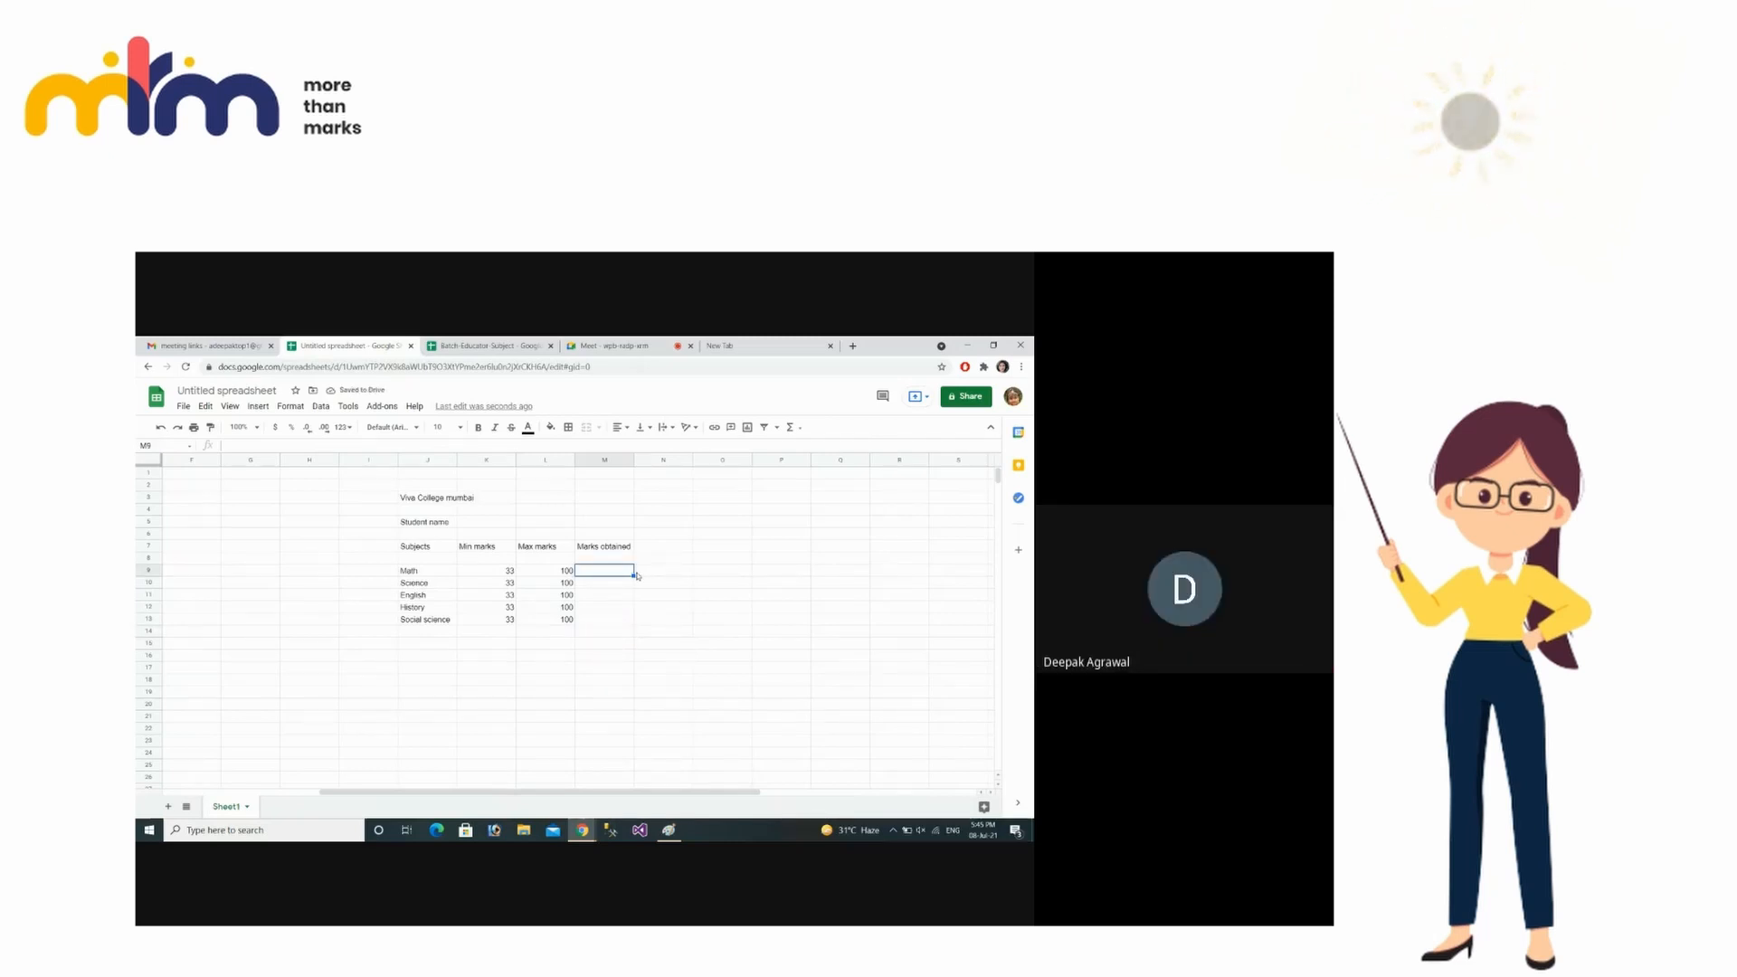
pyautogui.write('6')
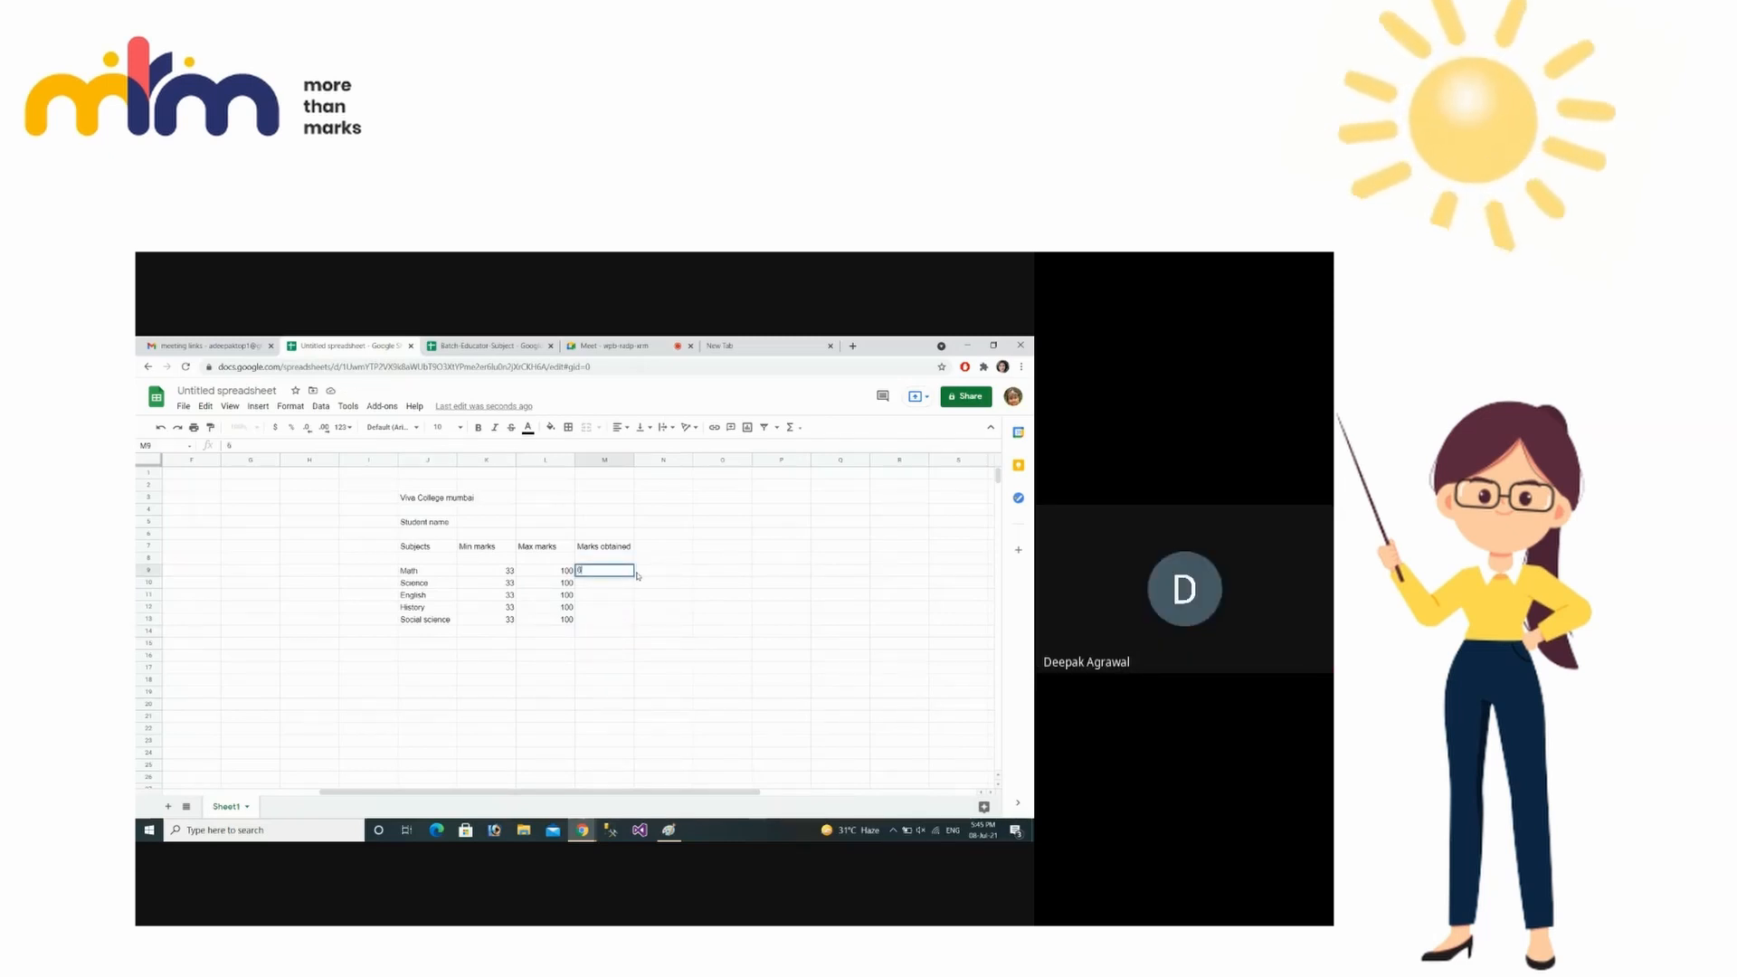
pyautogui.write('6')
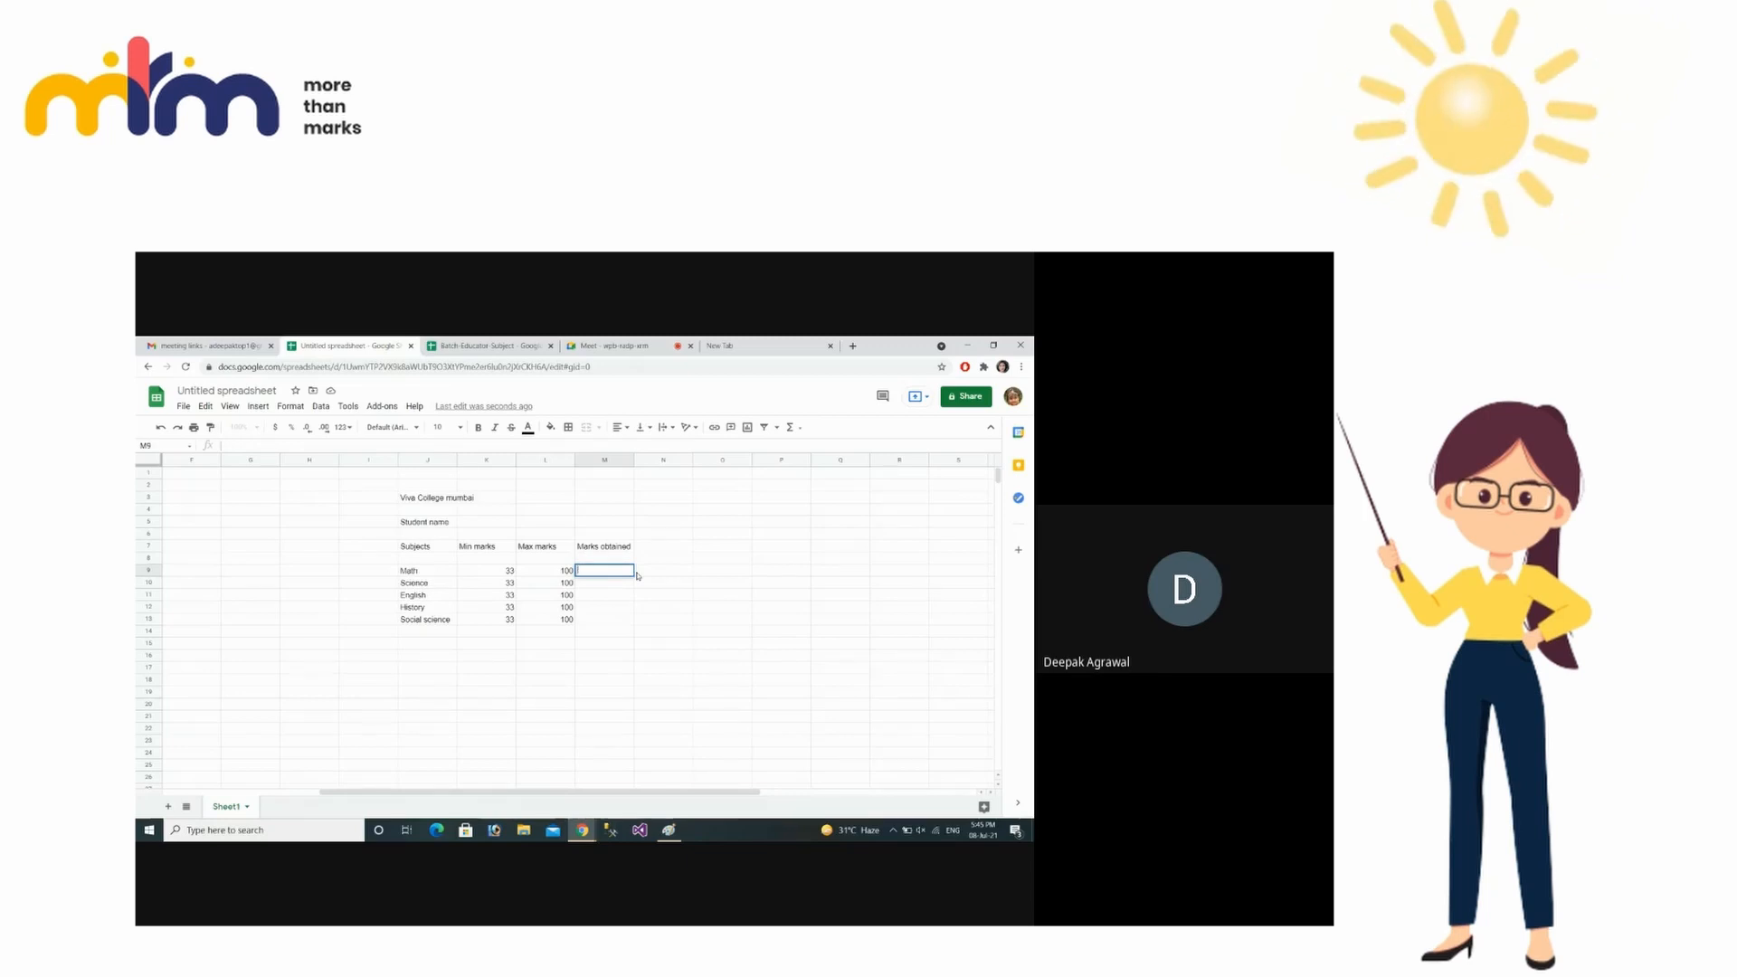
pyautogui.press('BackSpace')
pyautogui.press('BackSpace')
pyautogui.write('9')
pyautogui.press('Return')
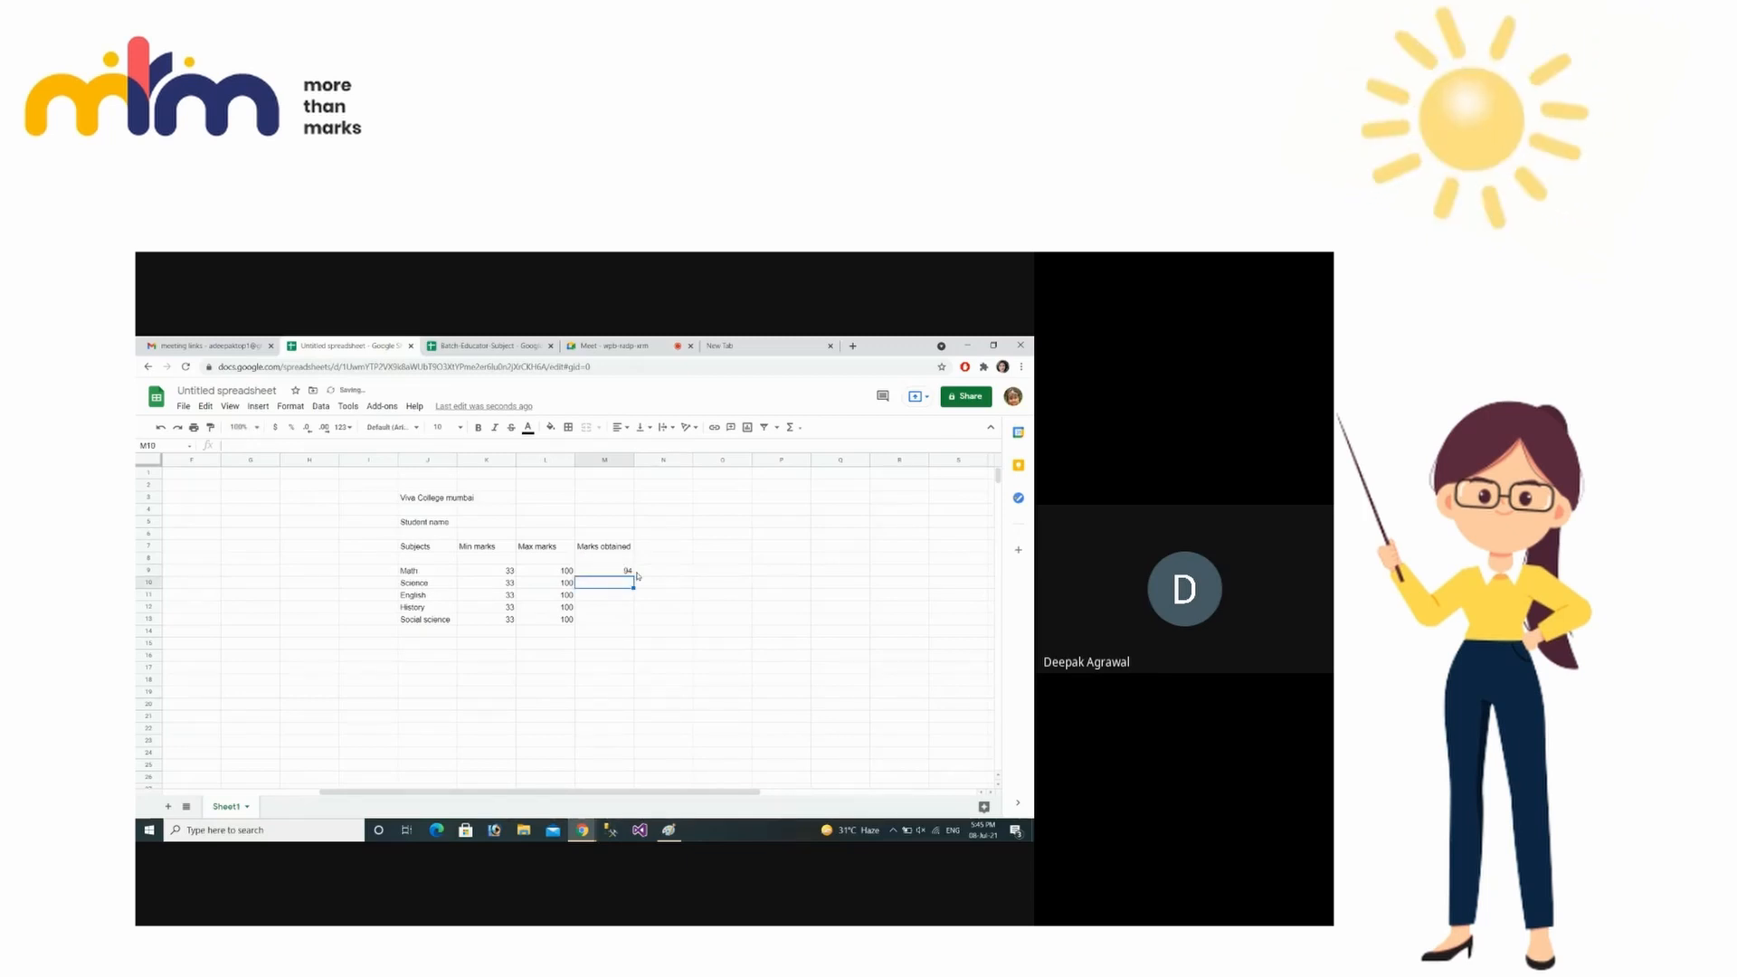
pyautogui.write('88')
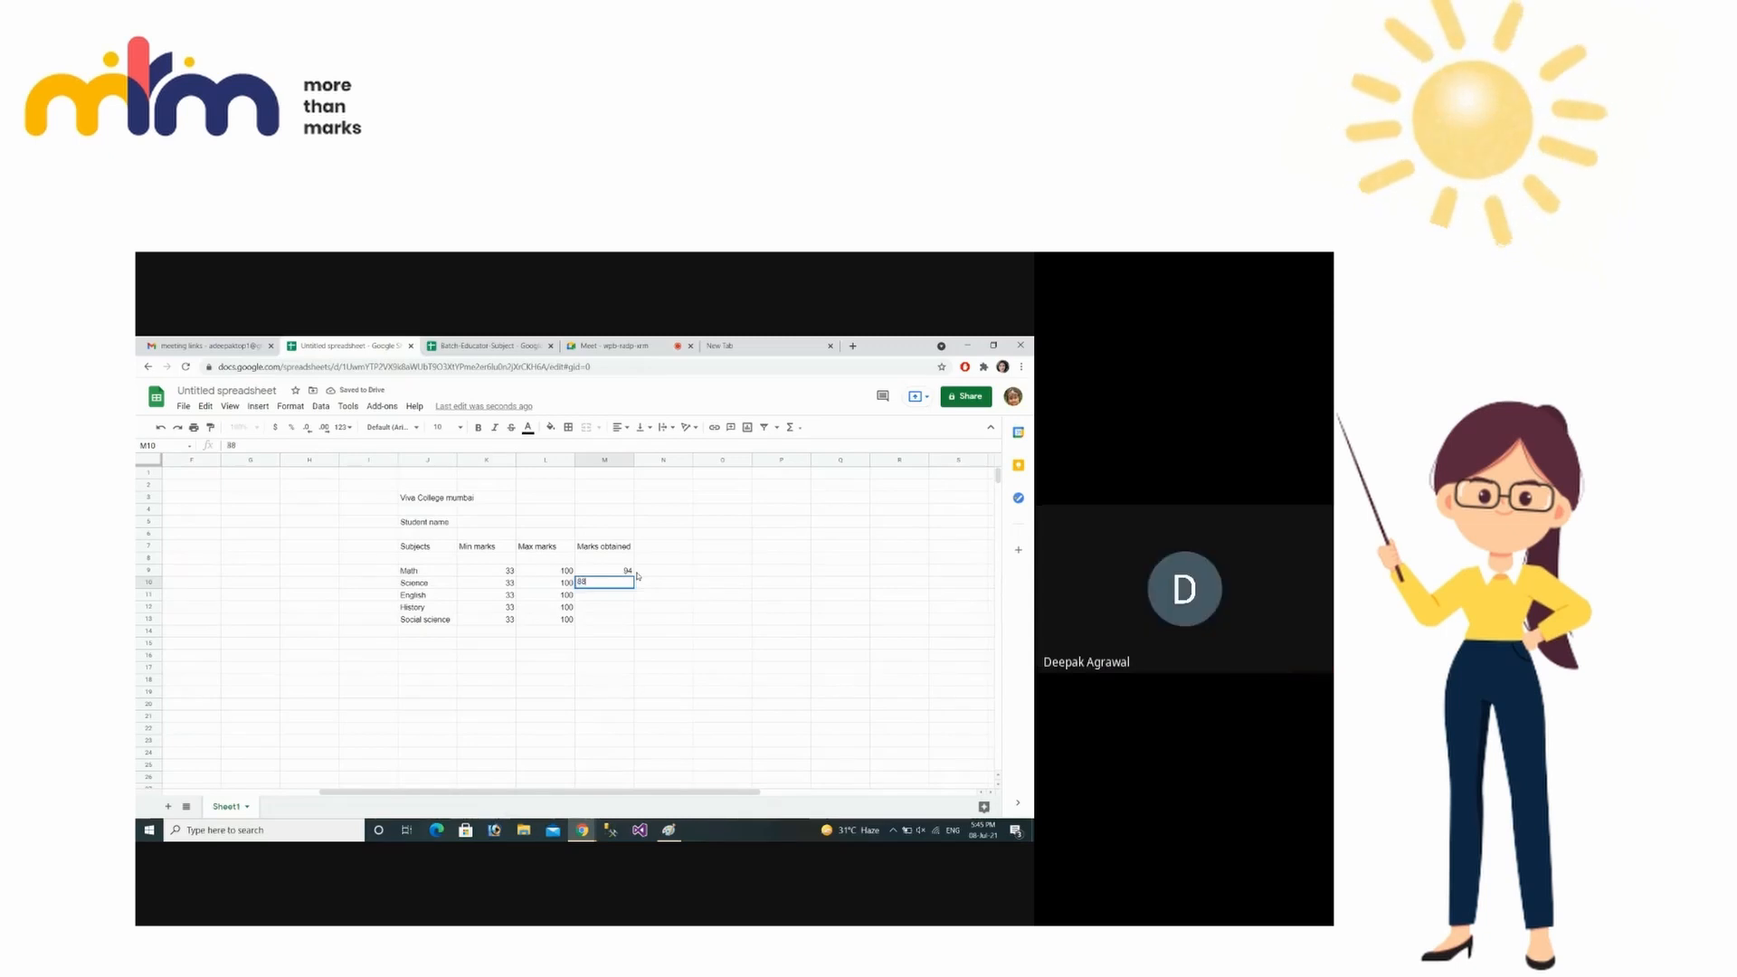
pyautogui.press('Return')
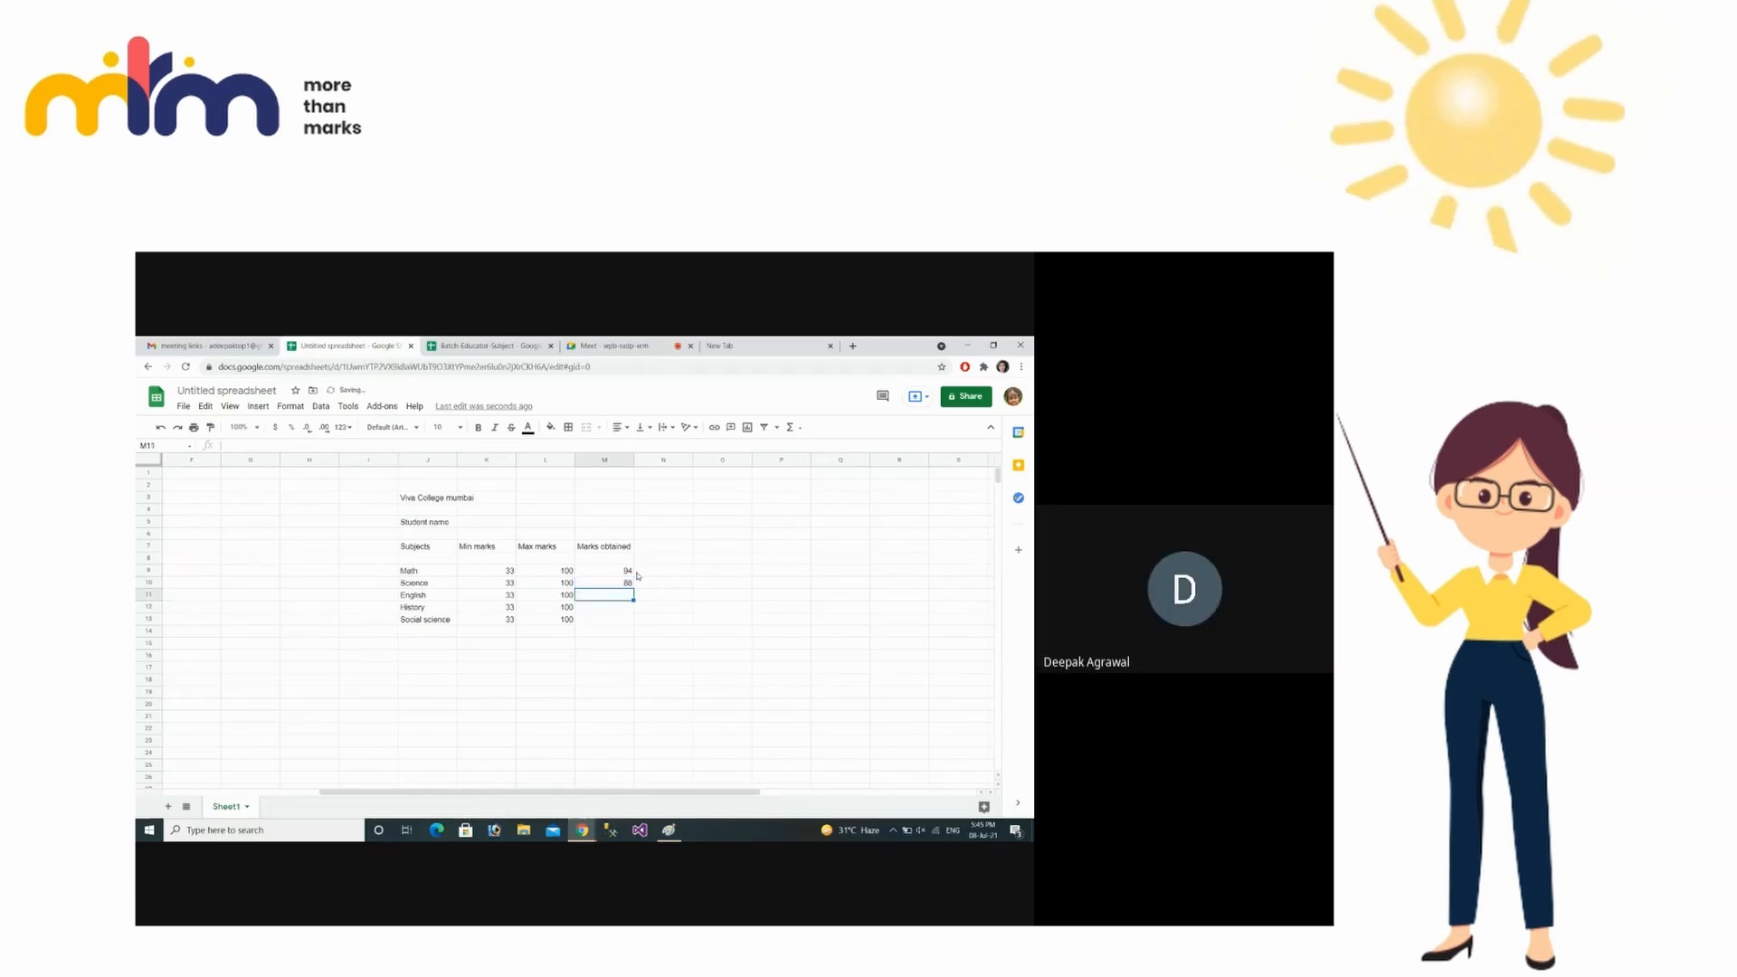
pyautogui.write('75')
pyautogui.press('Return')
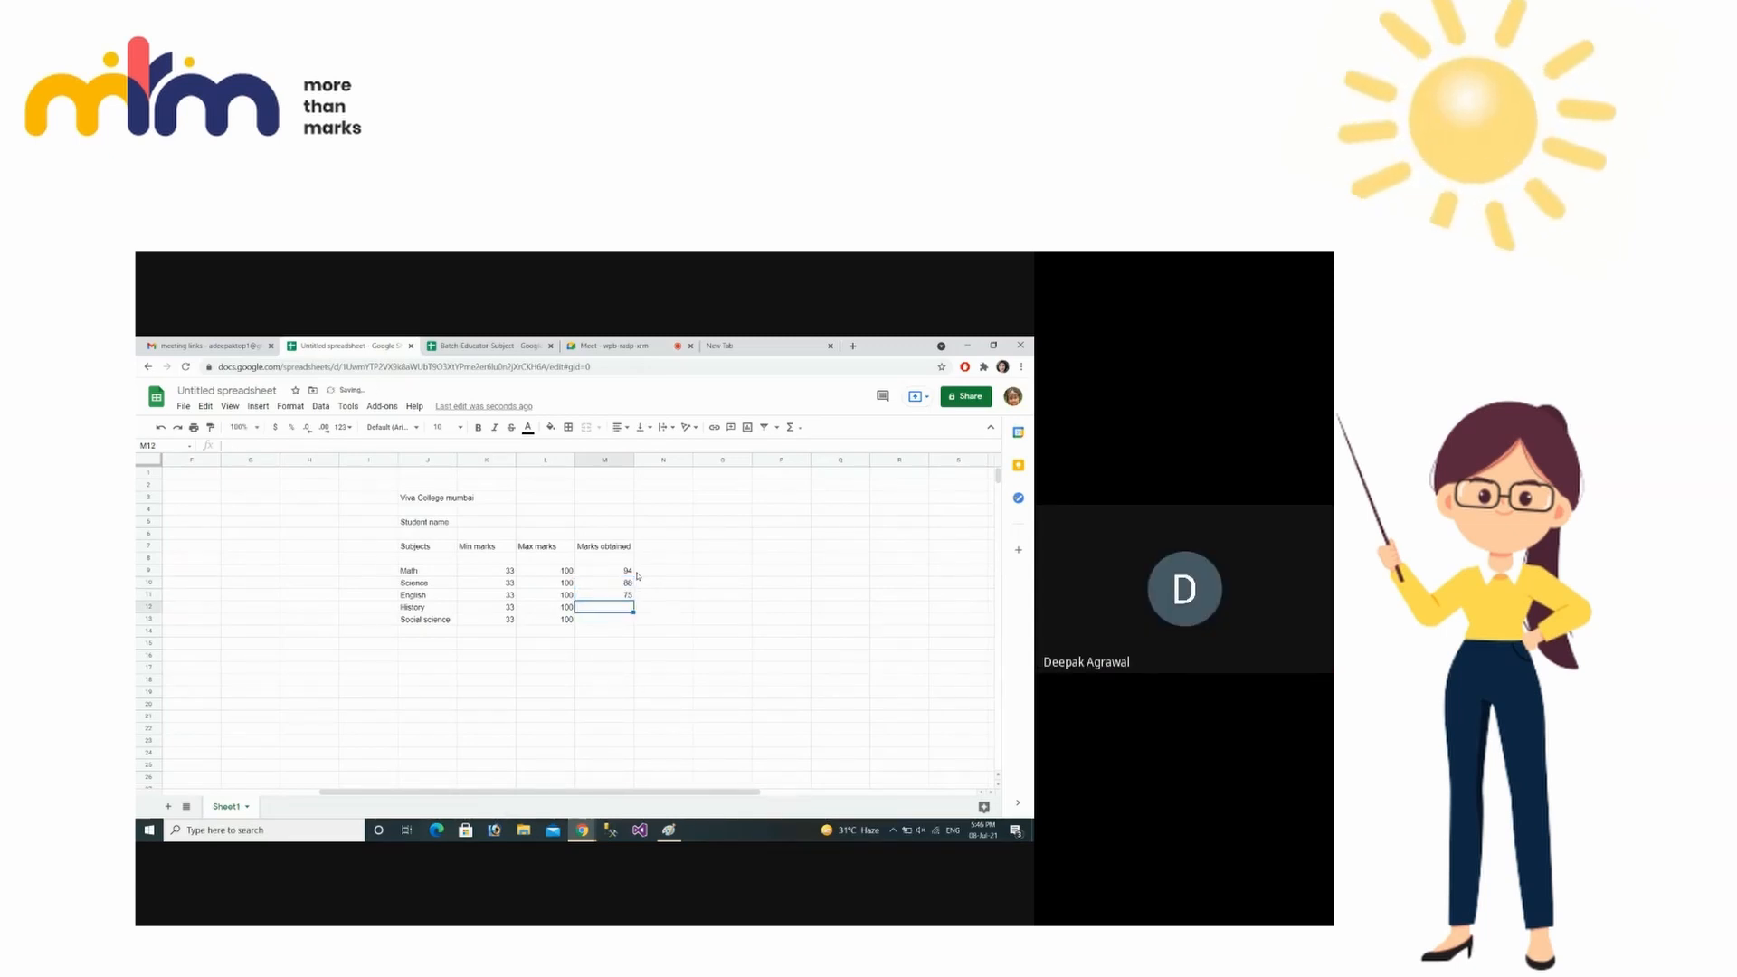
pyautogui.write('65')
pyautogui.press('Return')
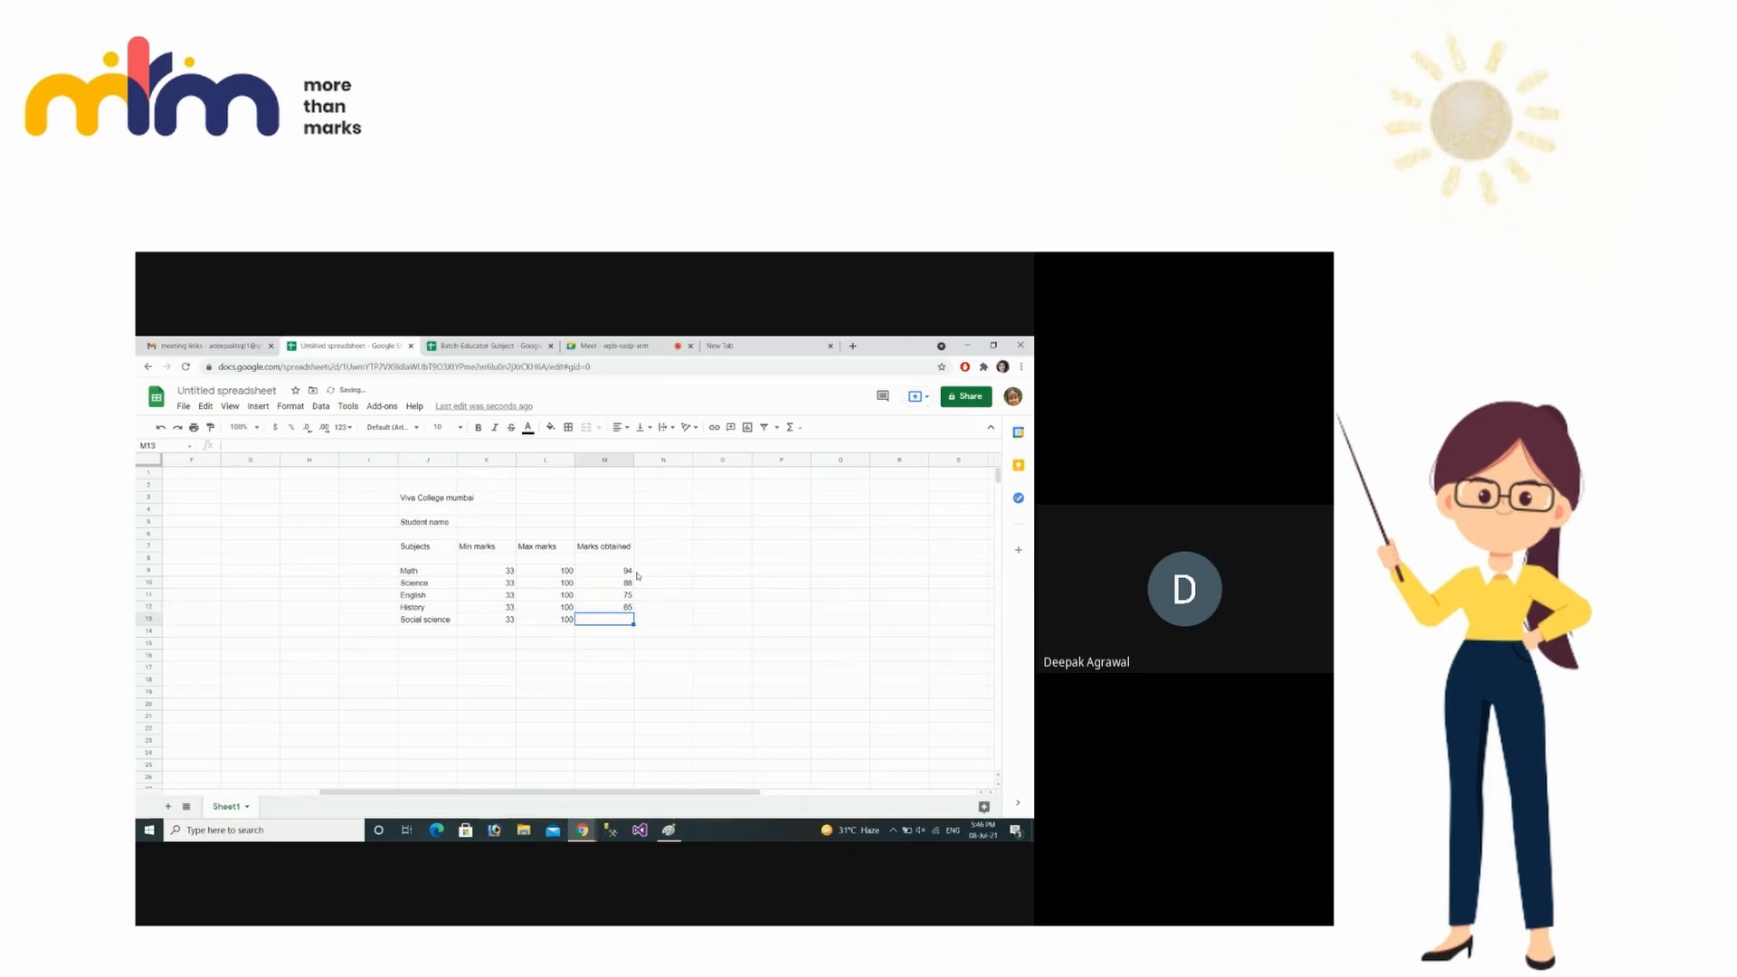
pyautogui.write('98')
pyautogui.press('Return')
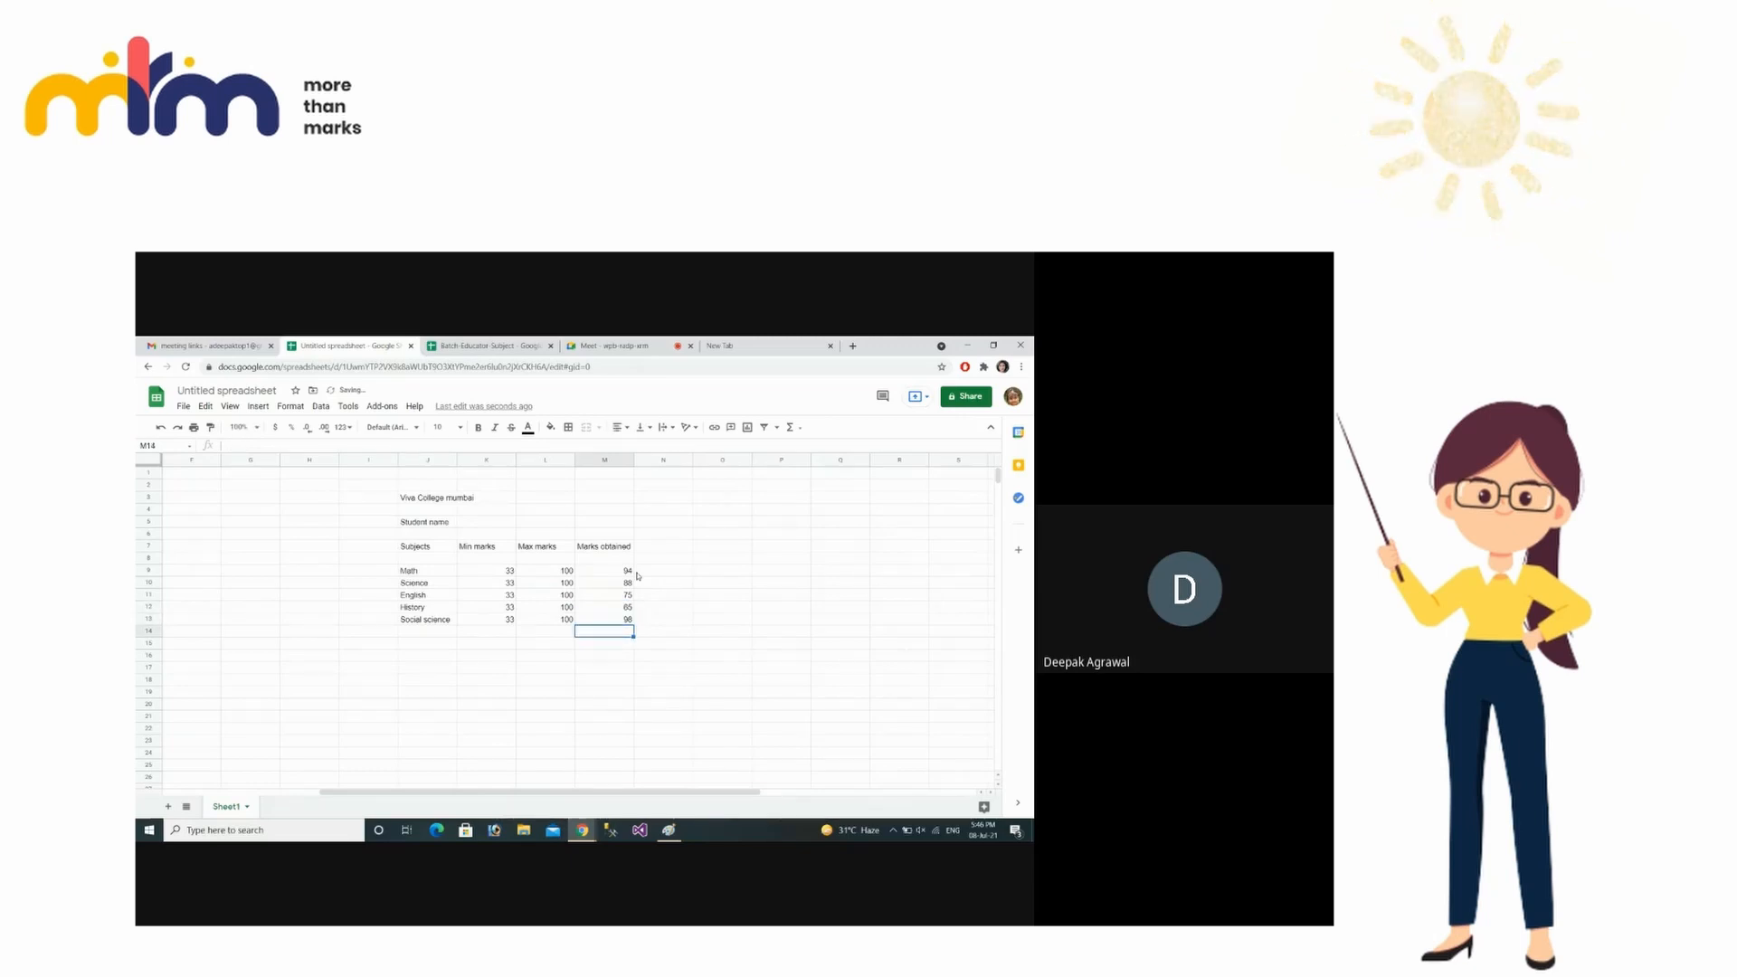
# - Add the label "Total" in cell L16 below the maximum marks
pyautogui.click(624, 670)
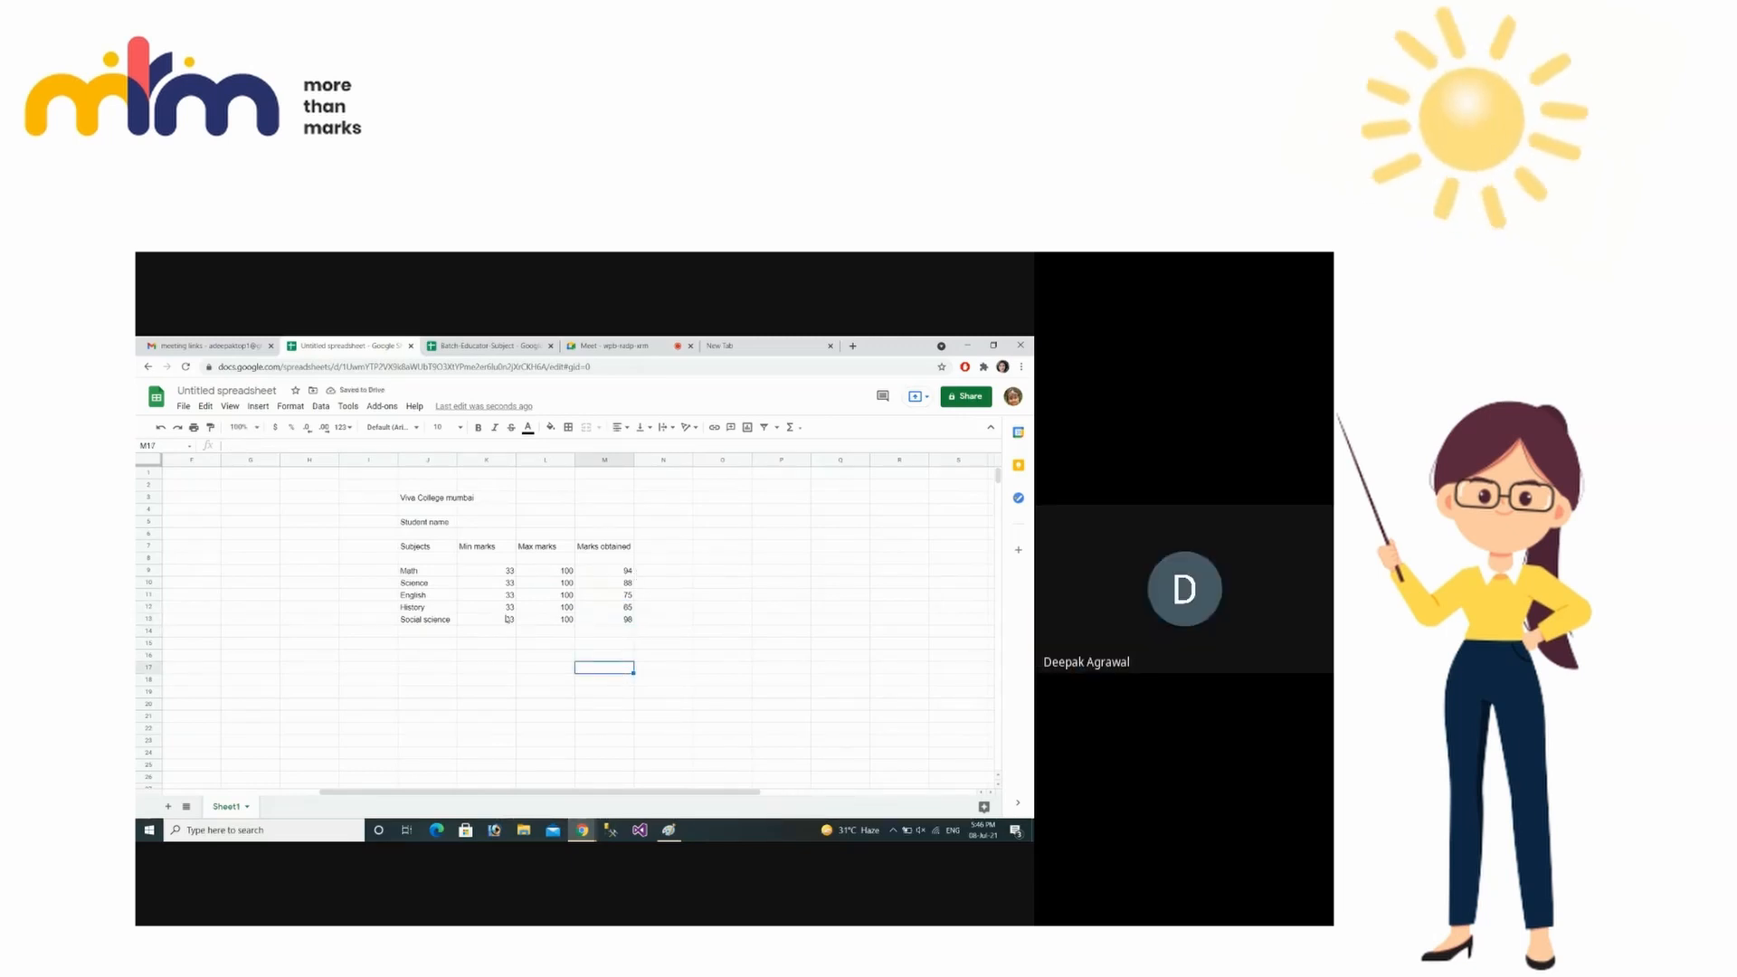
pyautogui.click(528, 653)
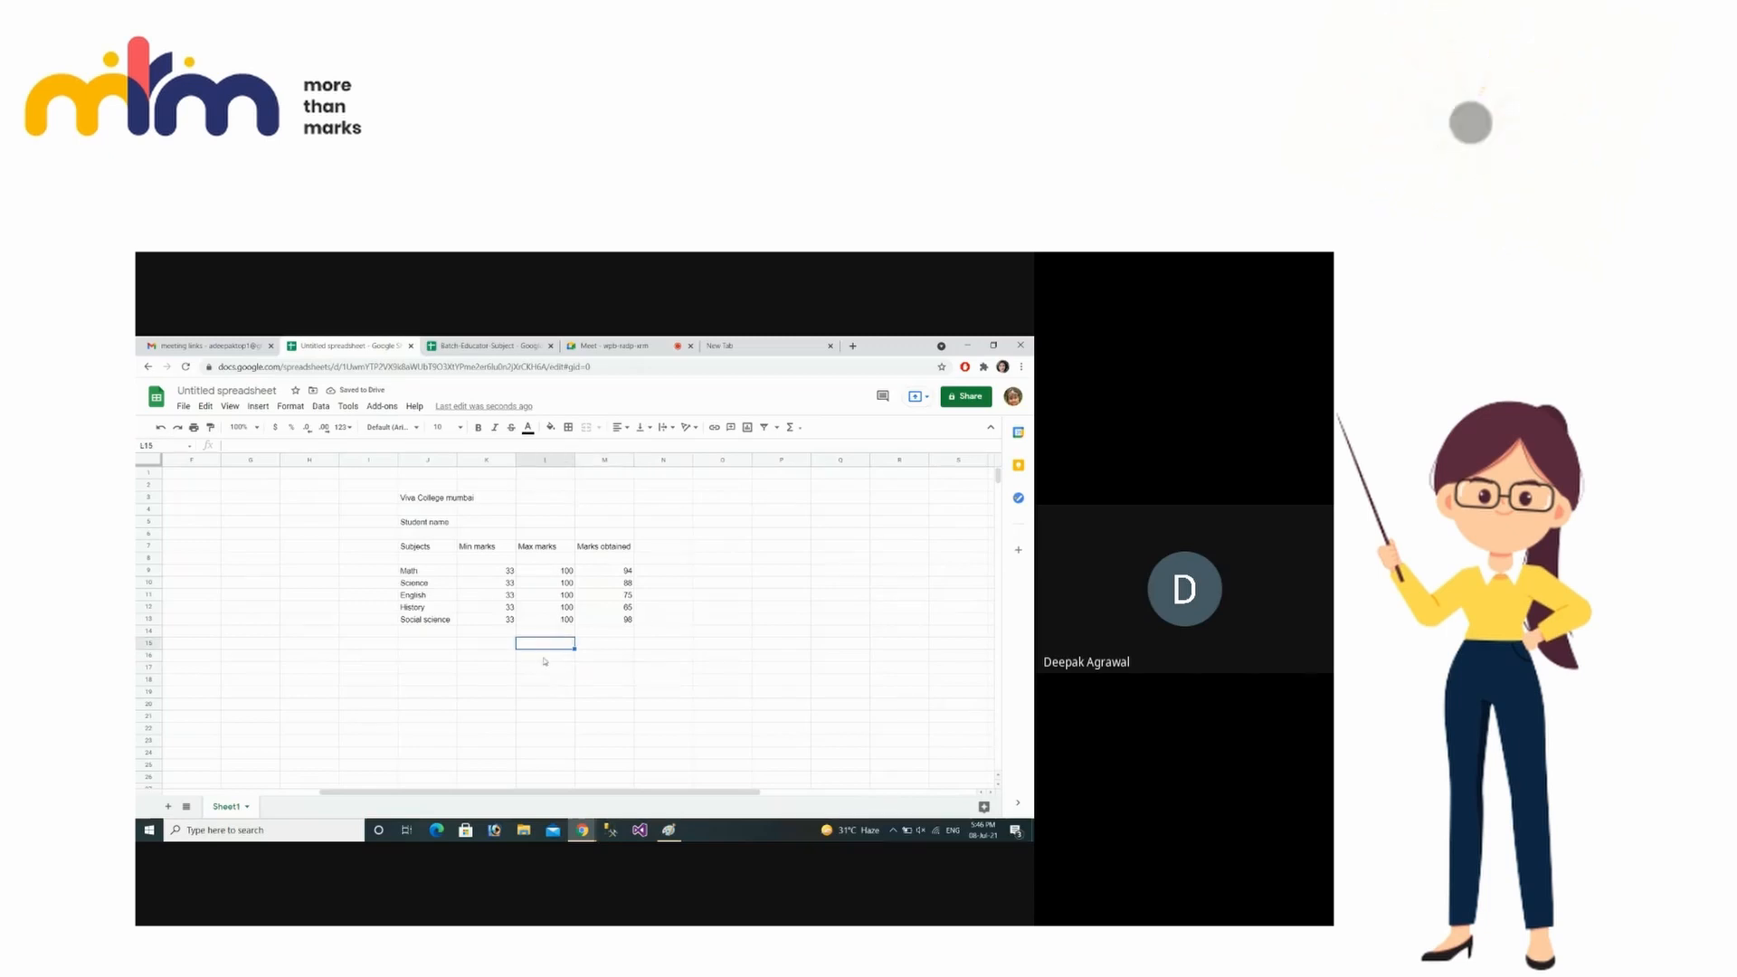
pyautogui.write('Total')
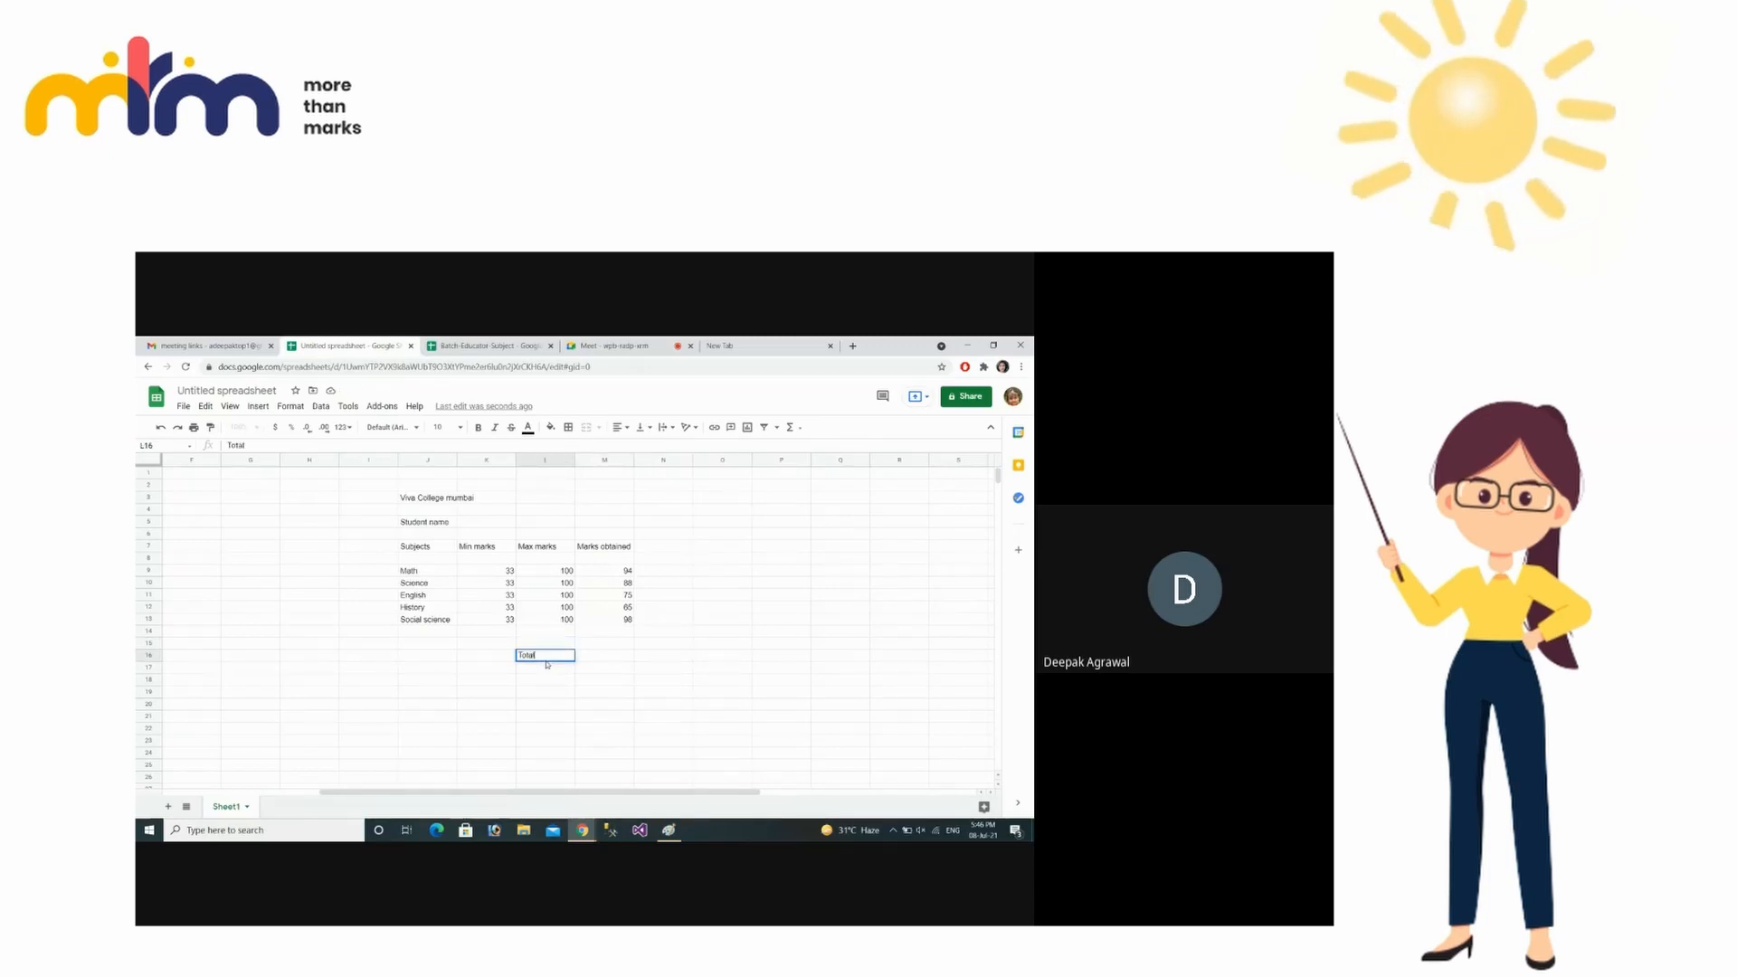
pyautogui.press('Tab')
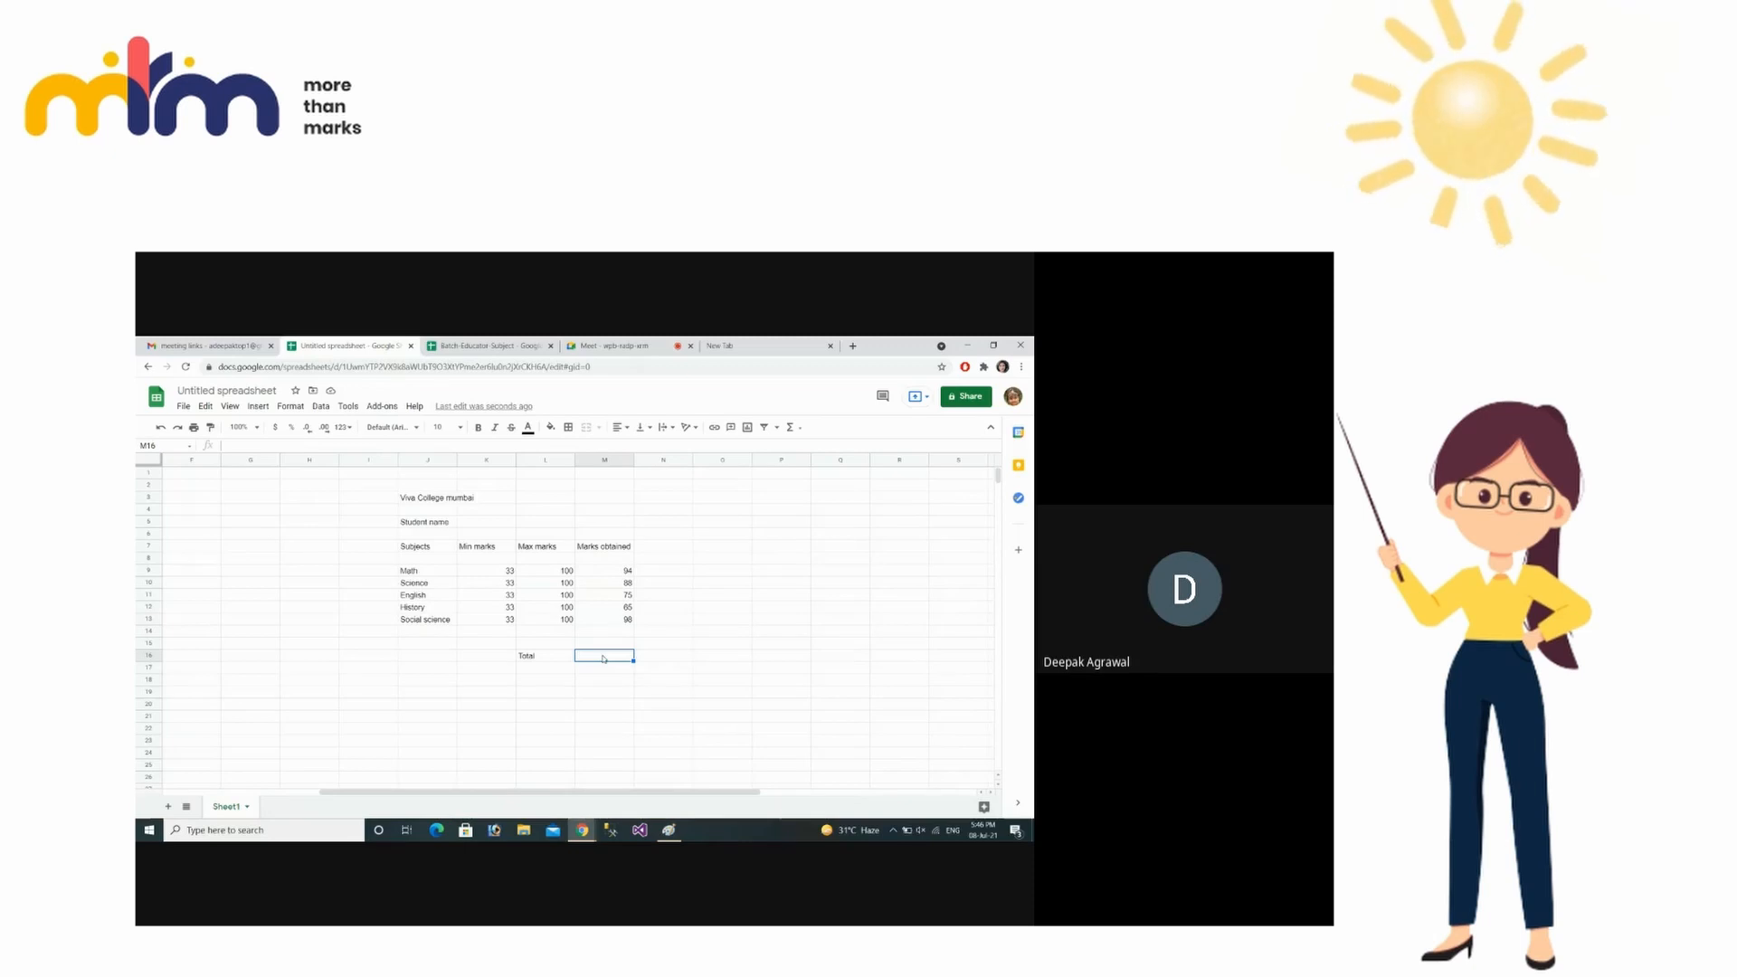
pyautogui.write('=su')
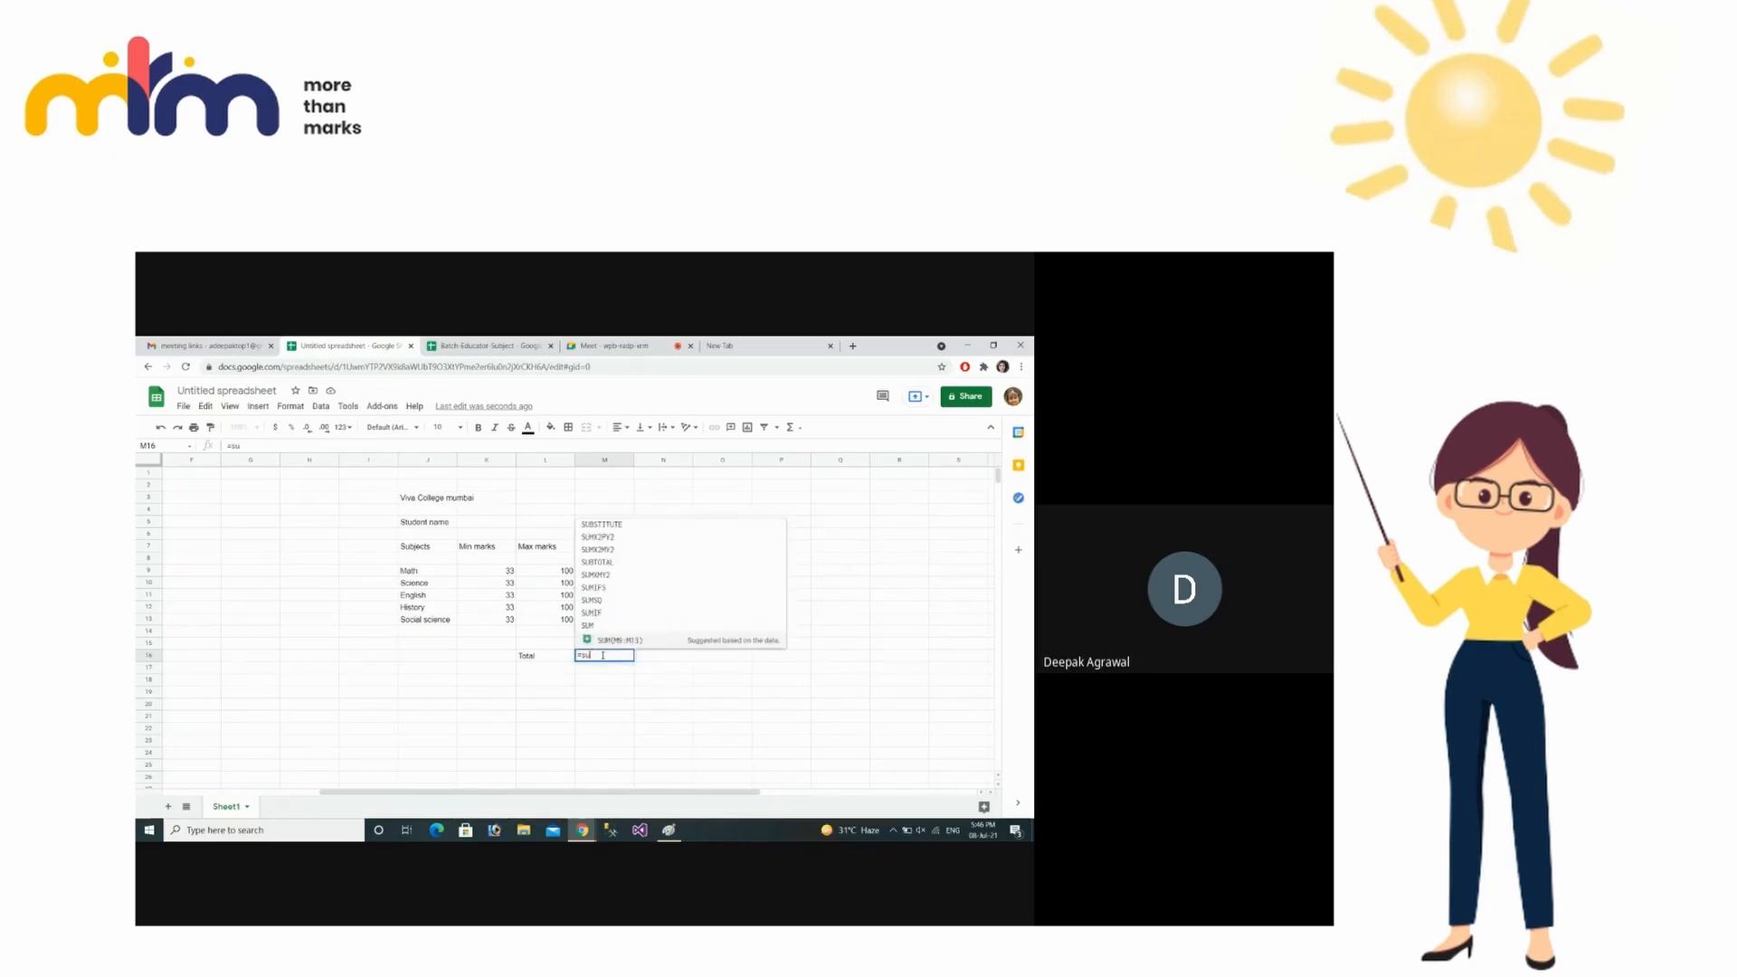
pyautogui.write('m(')
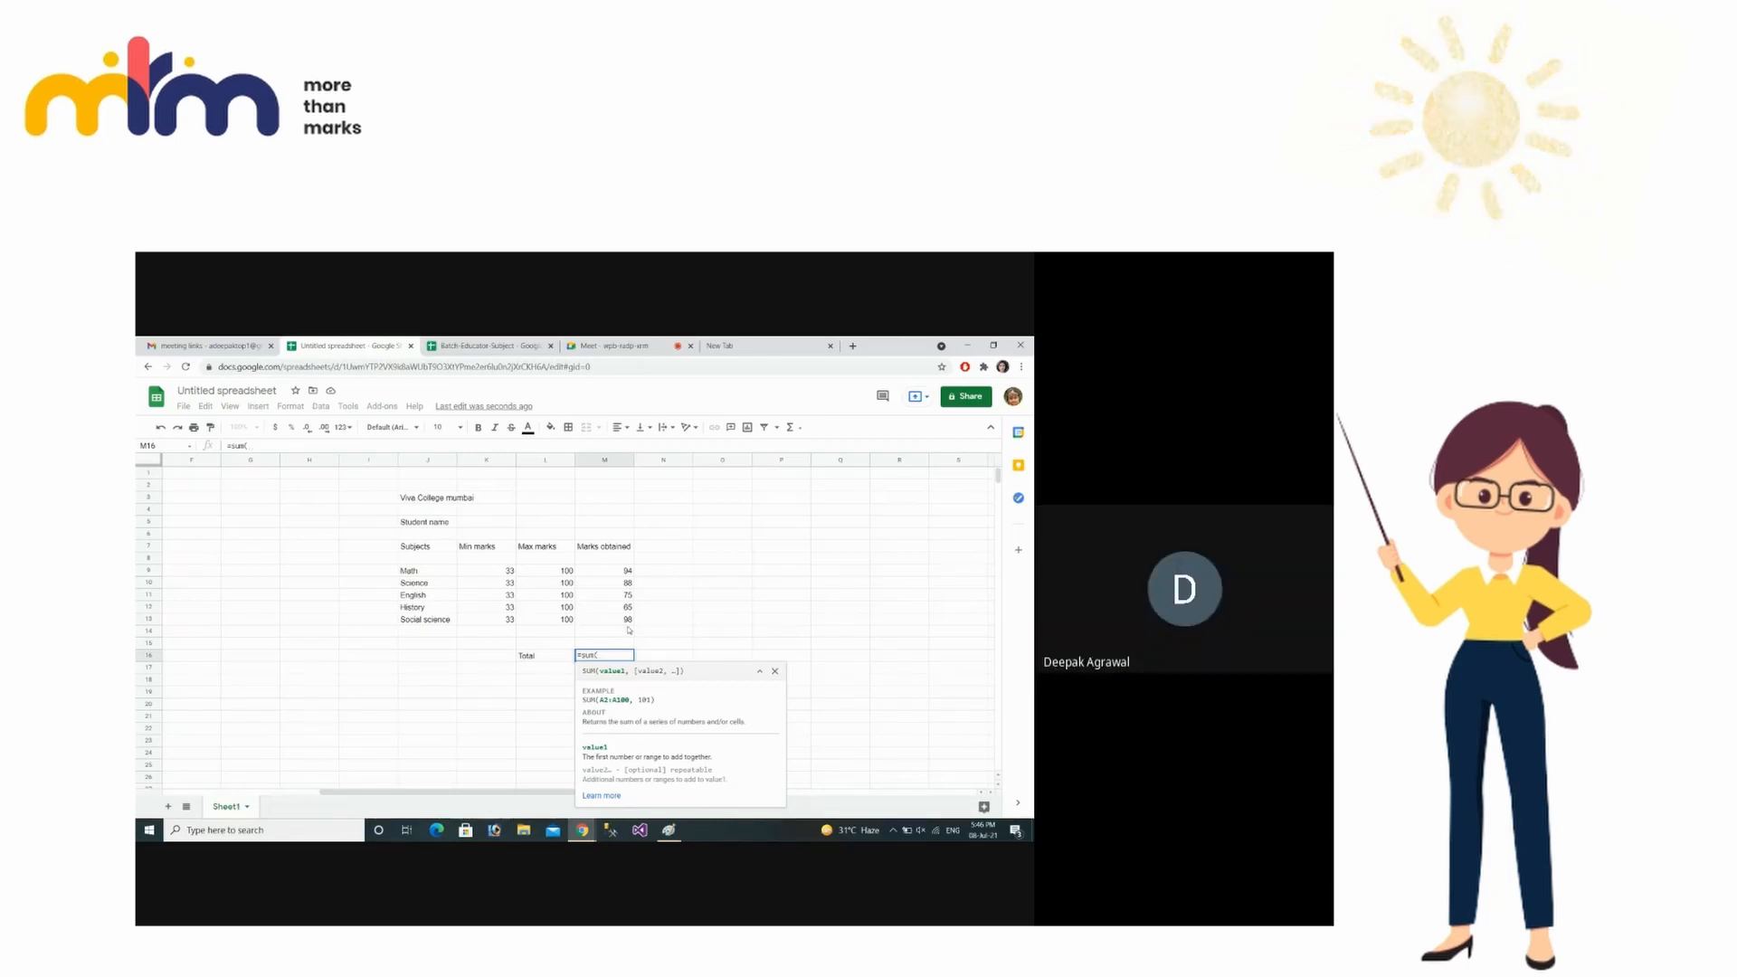
pyautogui.click(614, 570)
pyautogui.moveTo(618, 596); pyautogui.dragTo(618, 621)
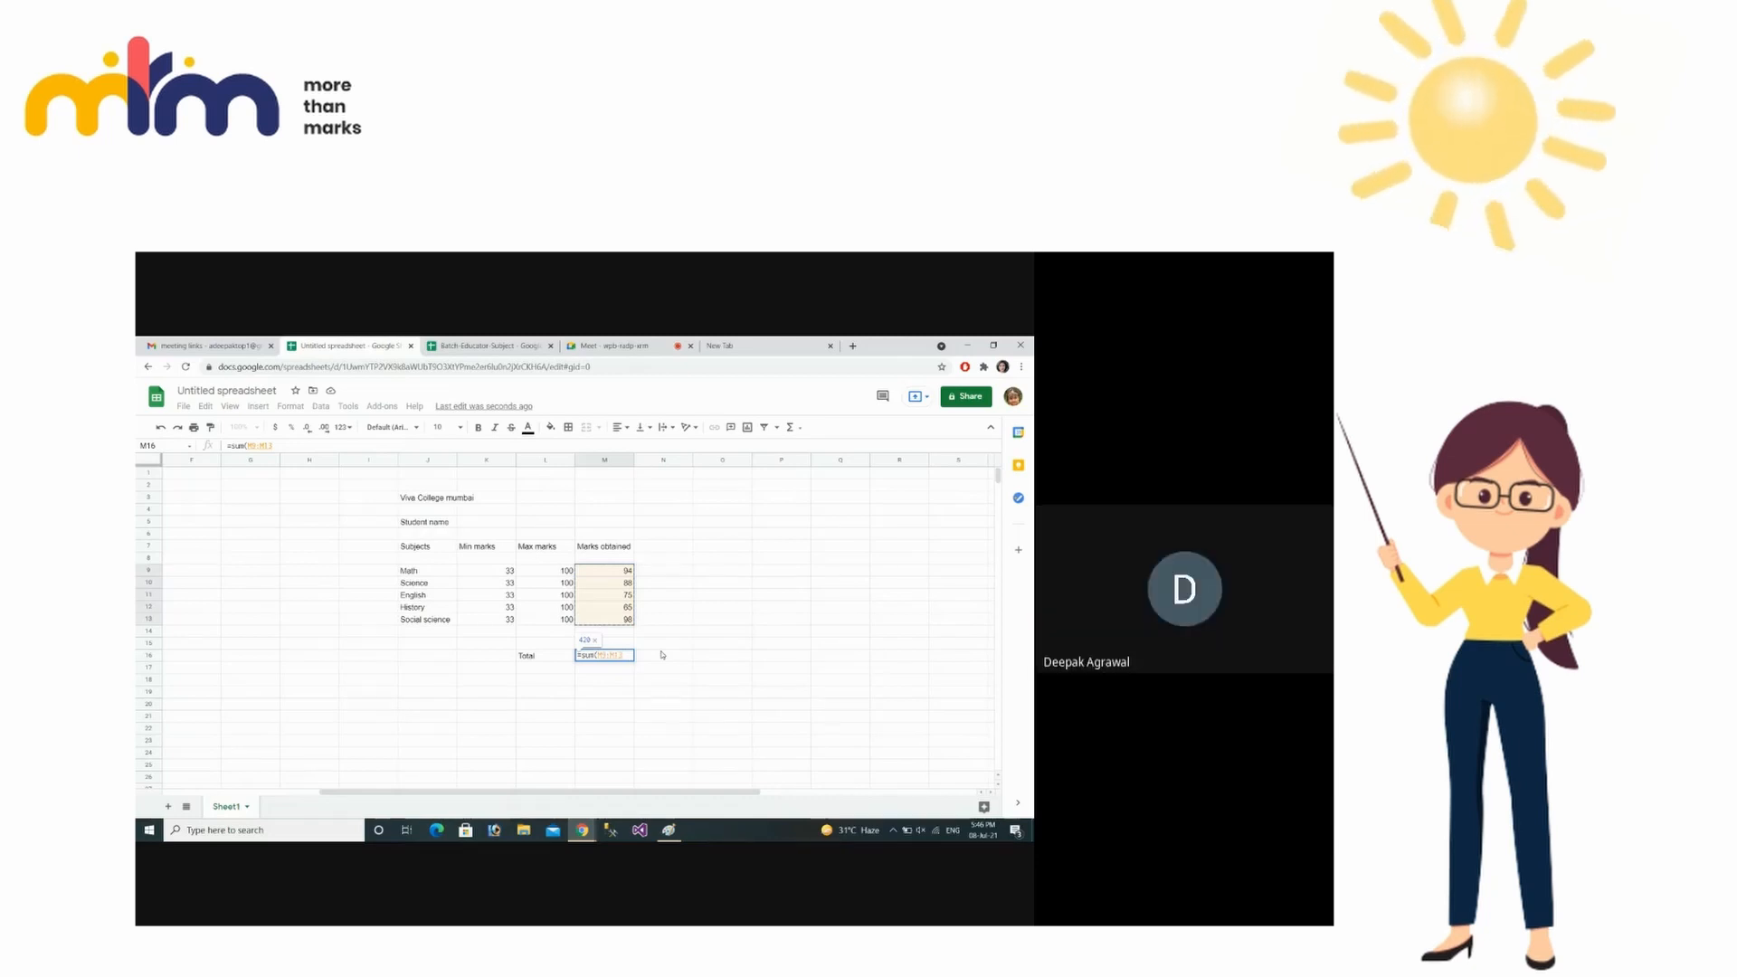
pyautogui.press('BackSpace')
pyautogui.press('BackSpace')
pyautogui.press('BackSpace')
pyautogui.press('BackSpace')
pyautogui.press('BackSpace')
pyautogui.press('BackSpace')
pyautogui.press('BackSpace')
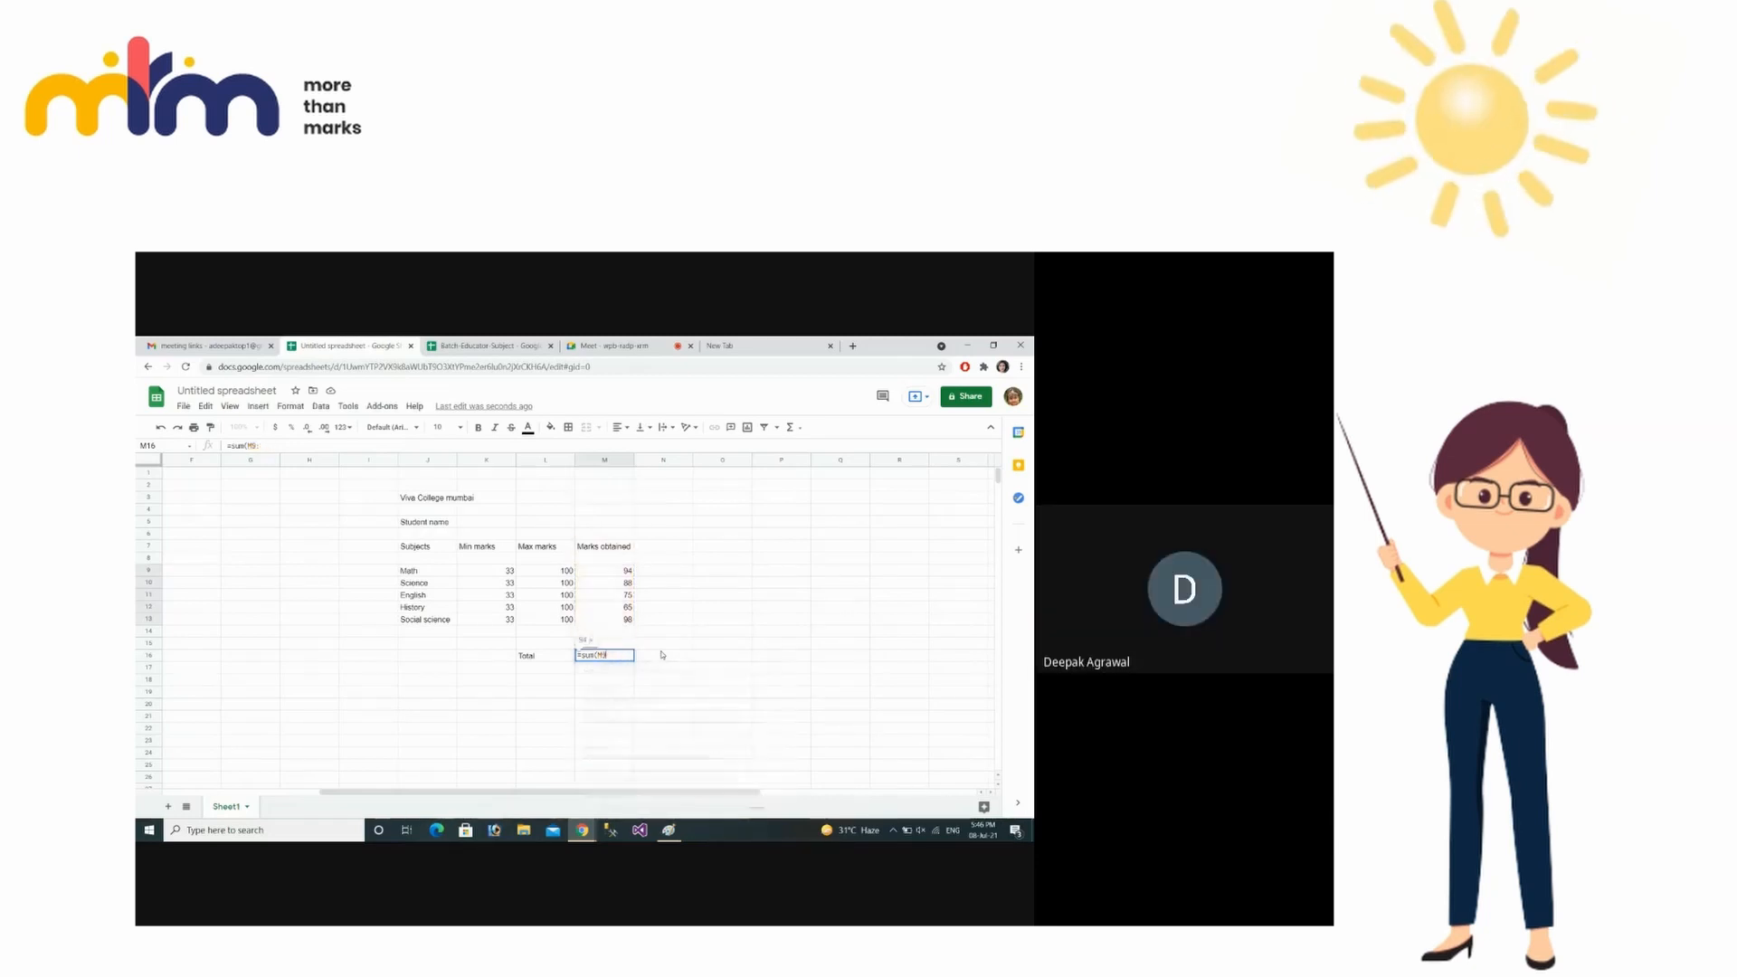
pyautogui.write('(')
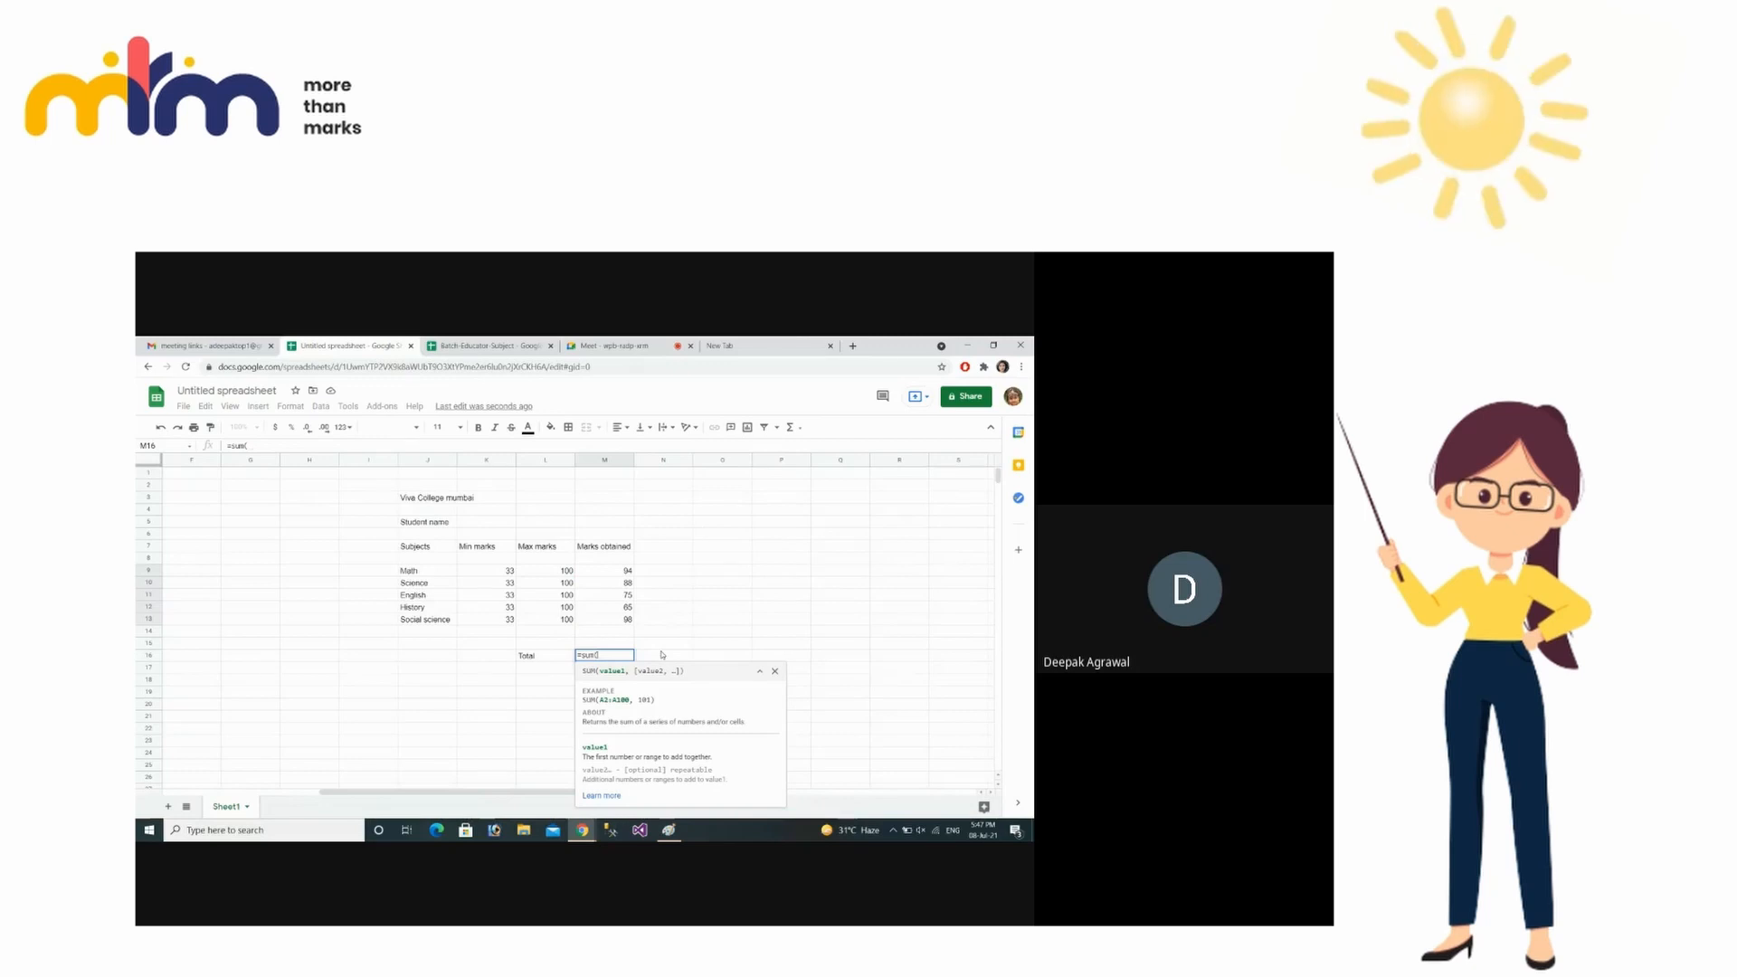
pyautogui.click(823, 659)
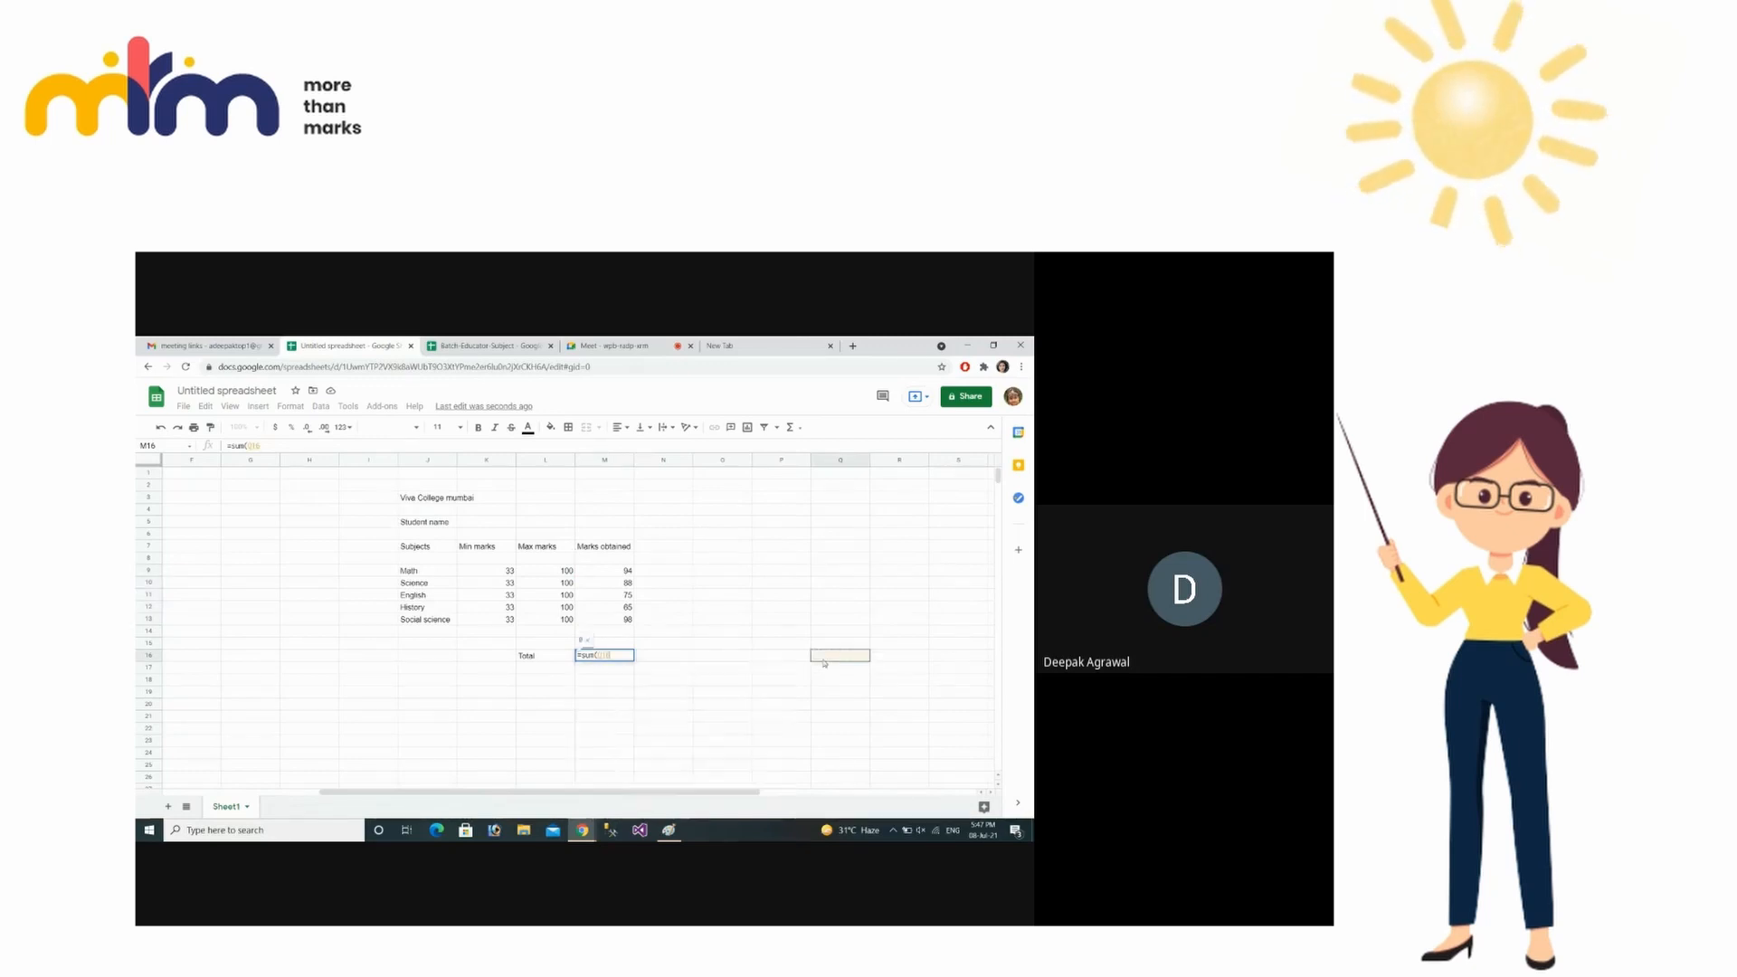
pyautogui.click(771, 598)
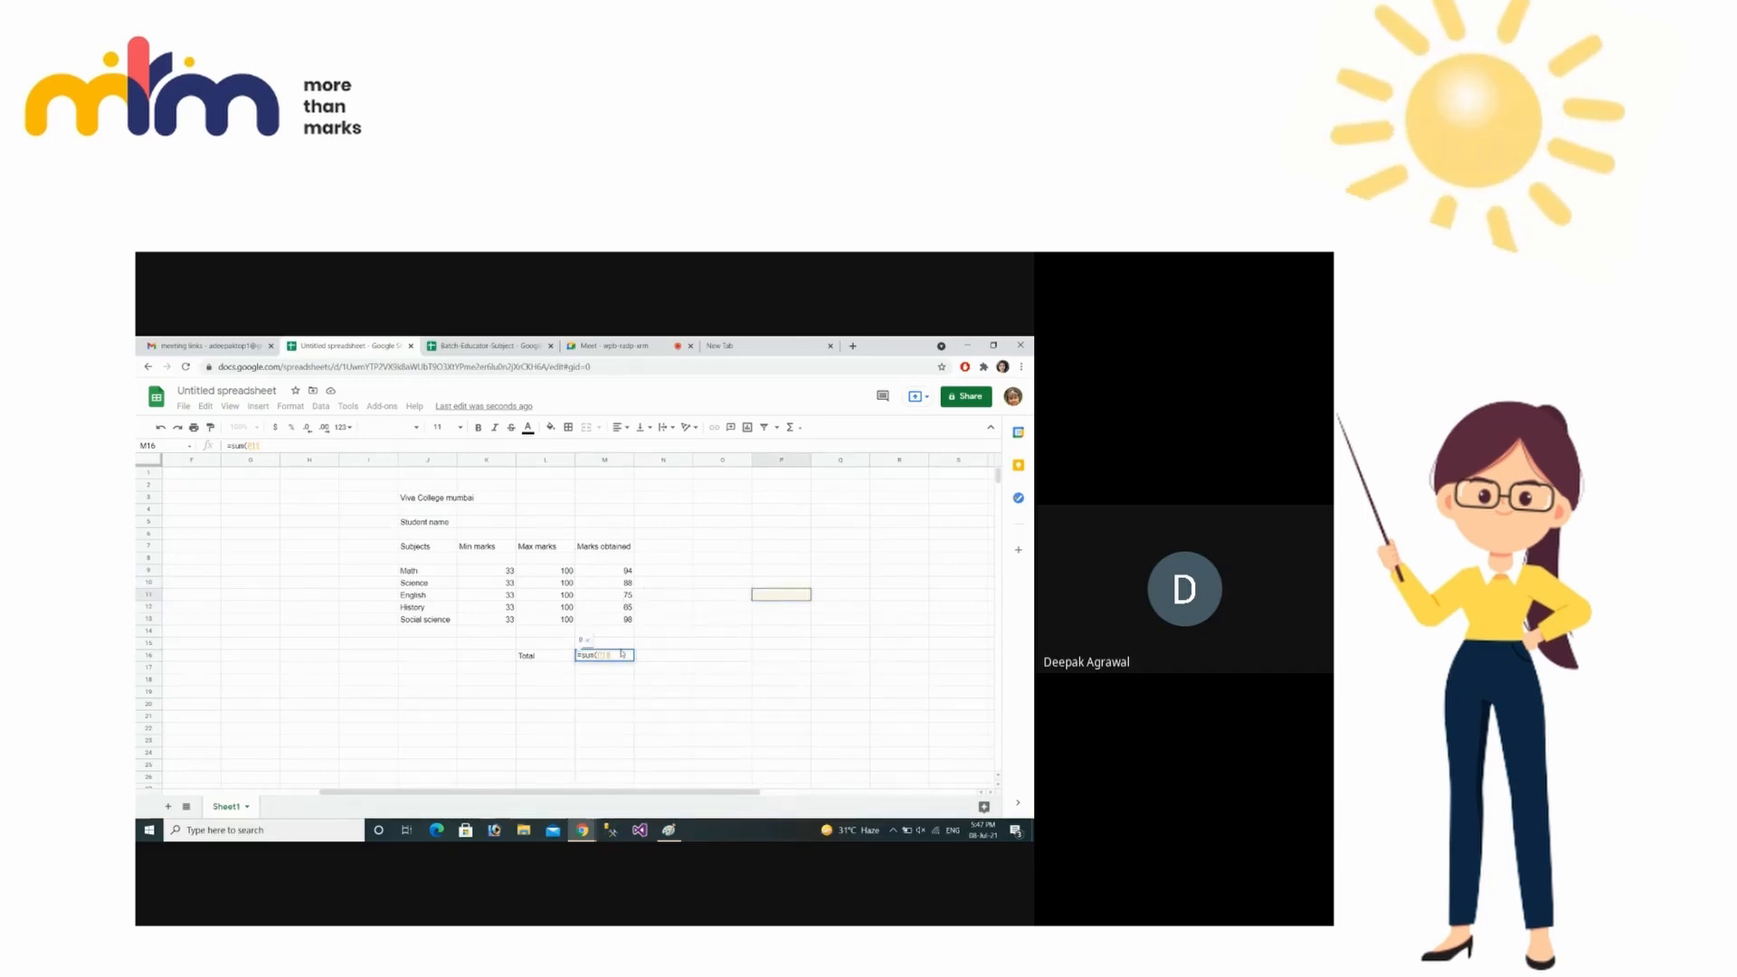
pyautogui.press('Escape')
pyautogui.press('Right')
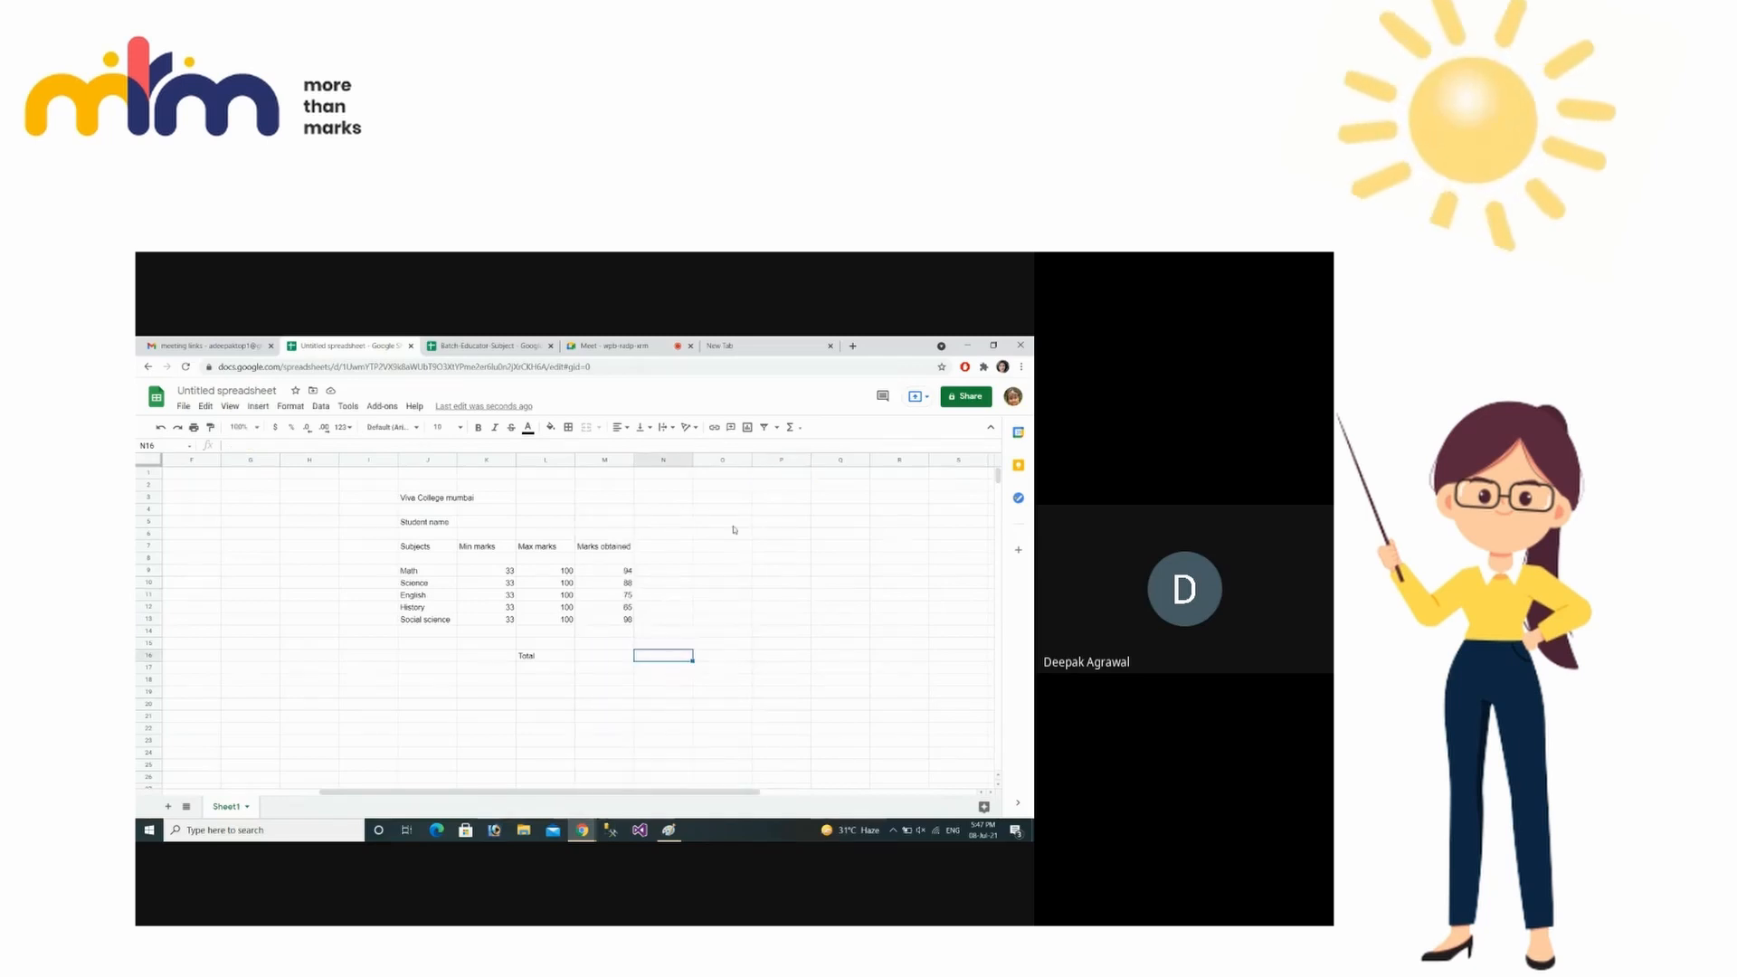
# - Examine the cell references in the sheet, including the first and last marks obtained and the cell beside Total
pyautogui.click(722, 473)
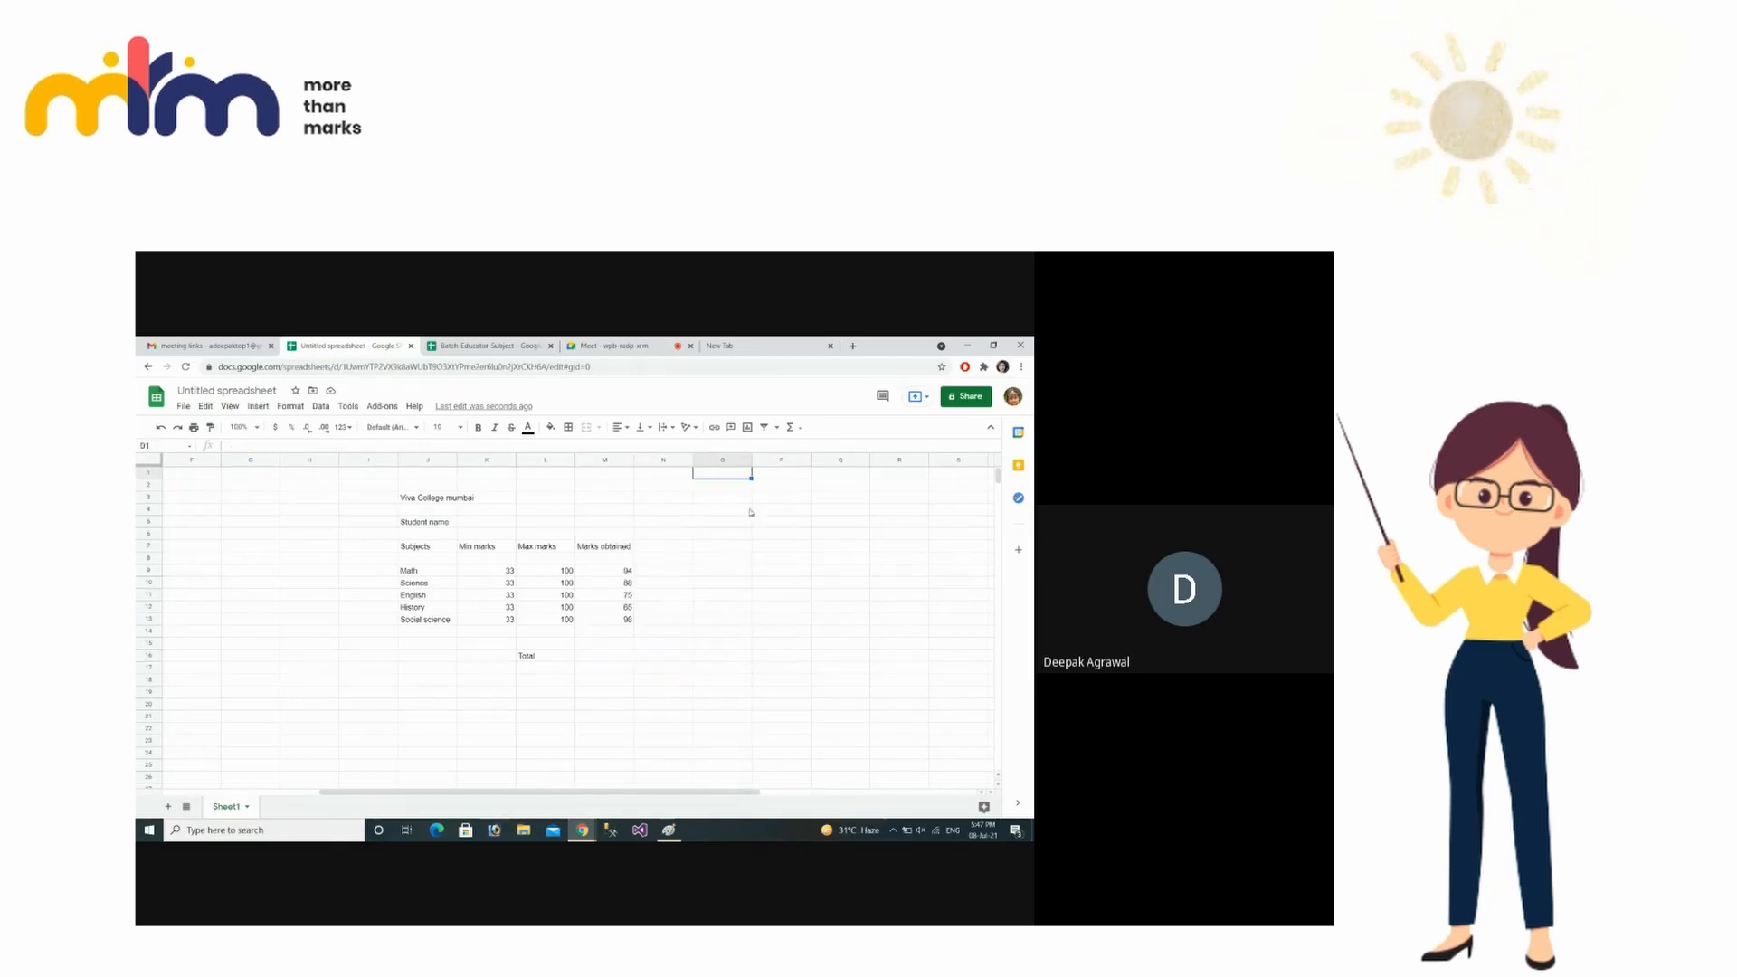
pyautogui.click(734, 498)
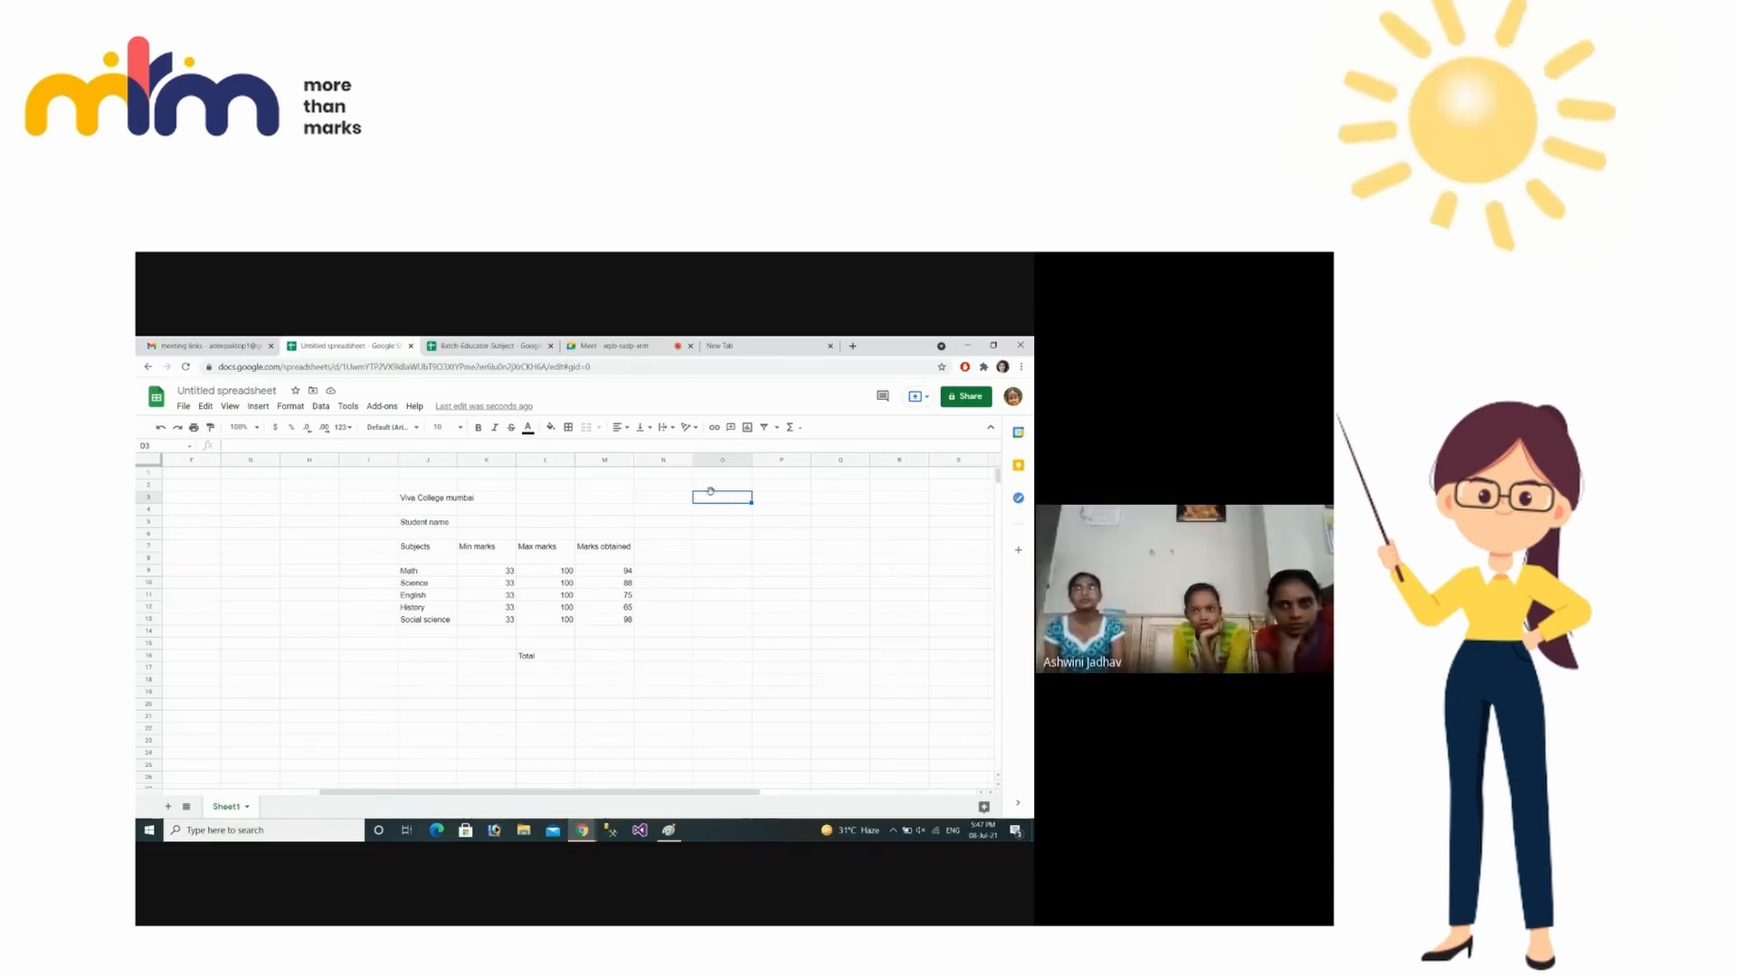
pyautogui.click(193, 475)
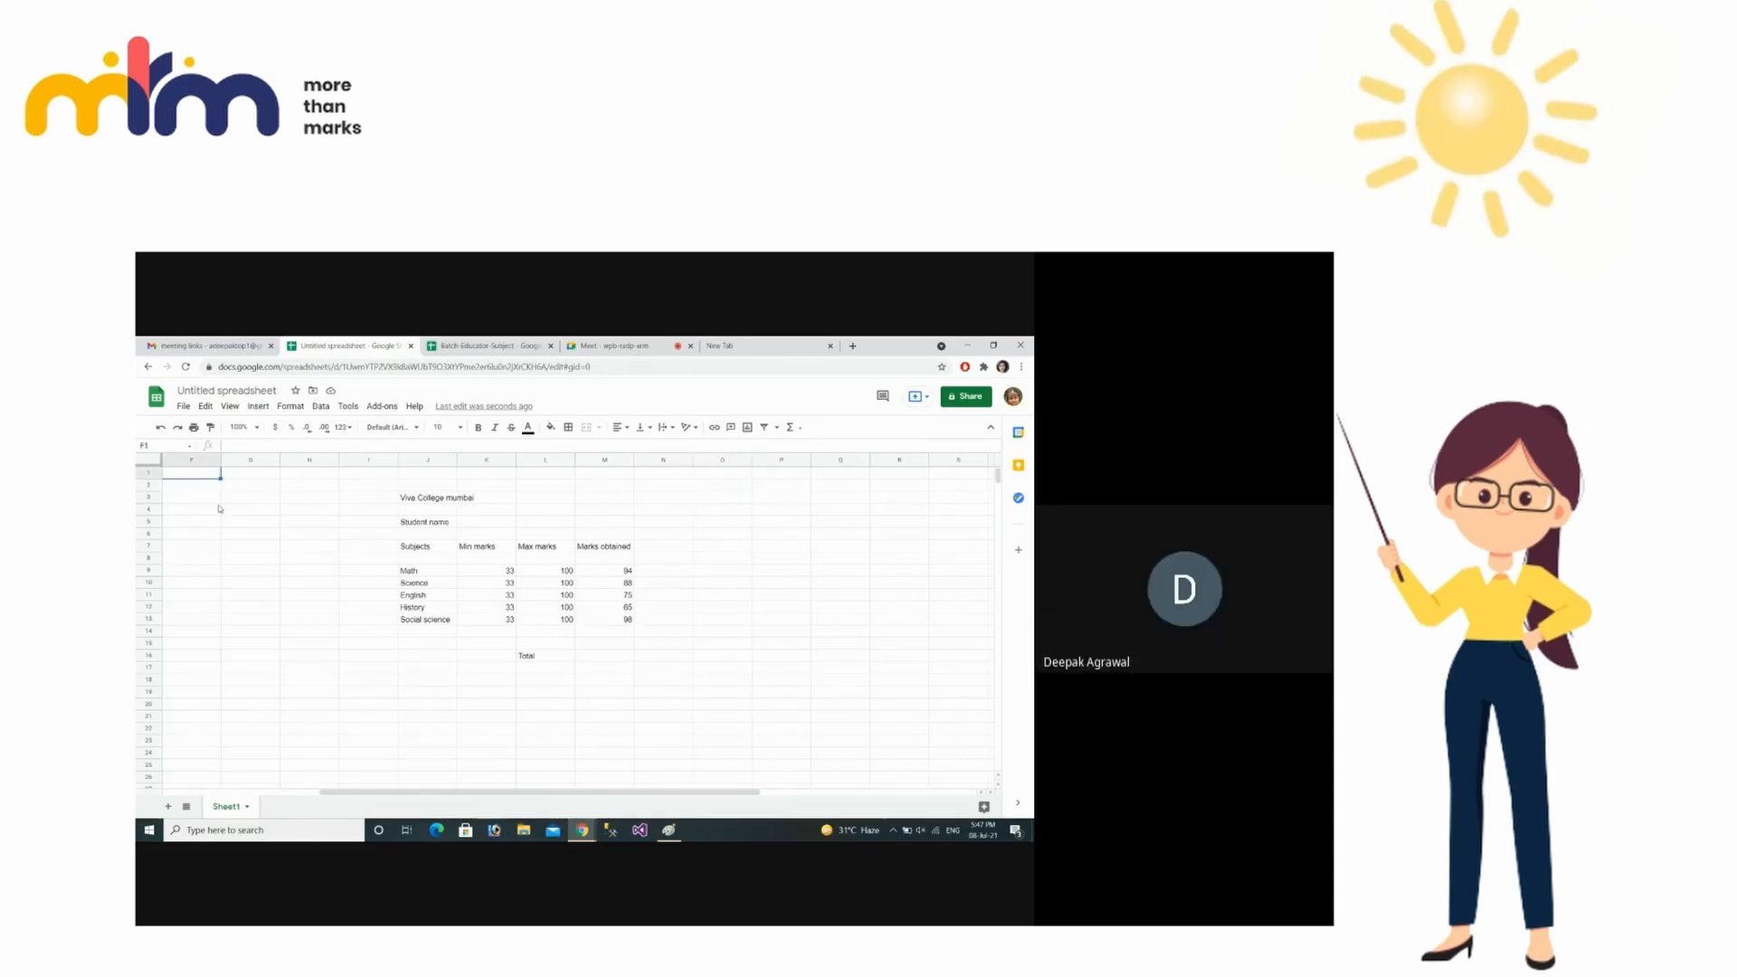
pyautogui.press('Down')
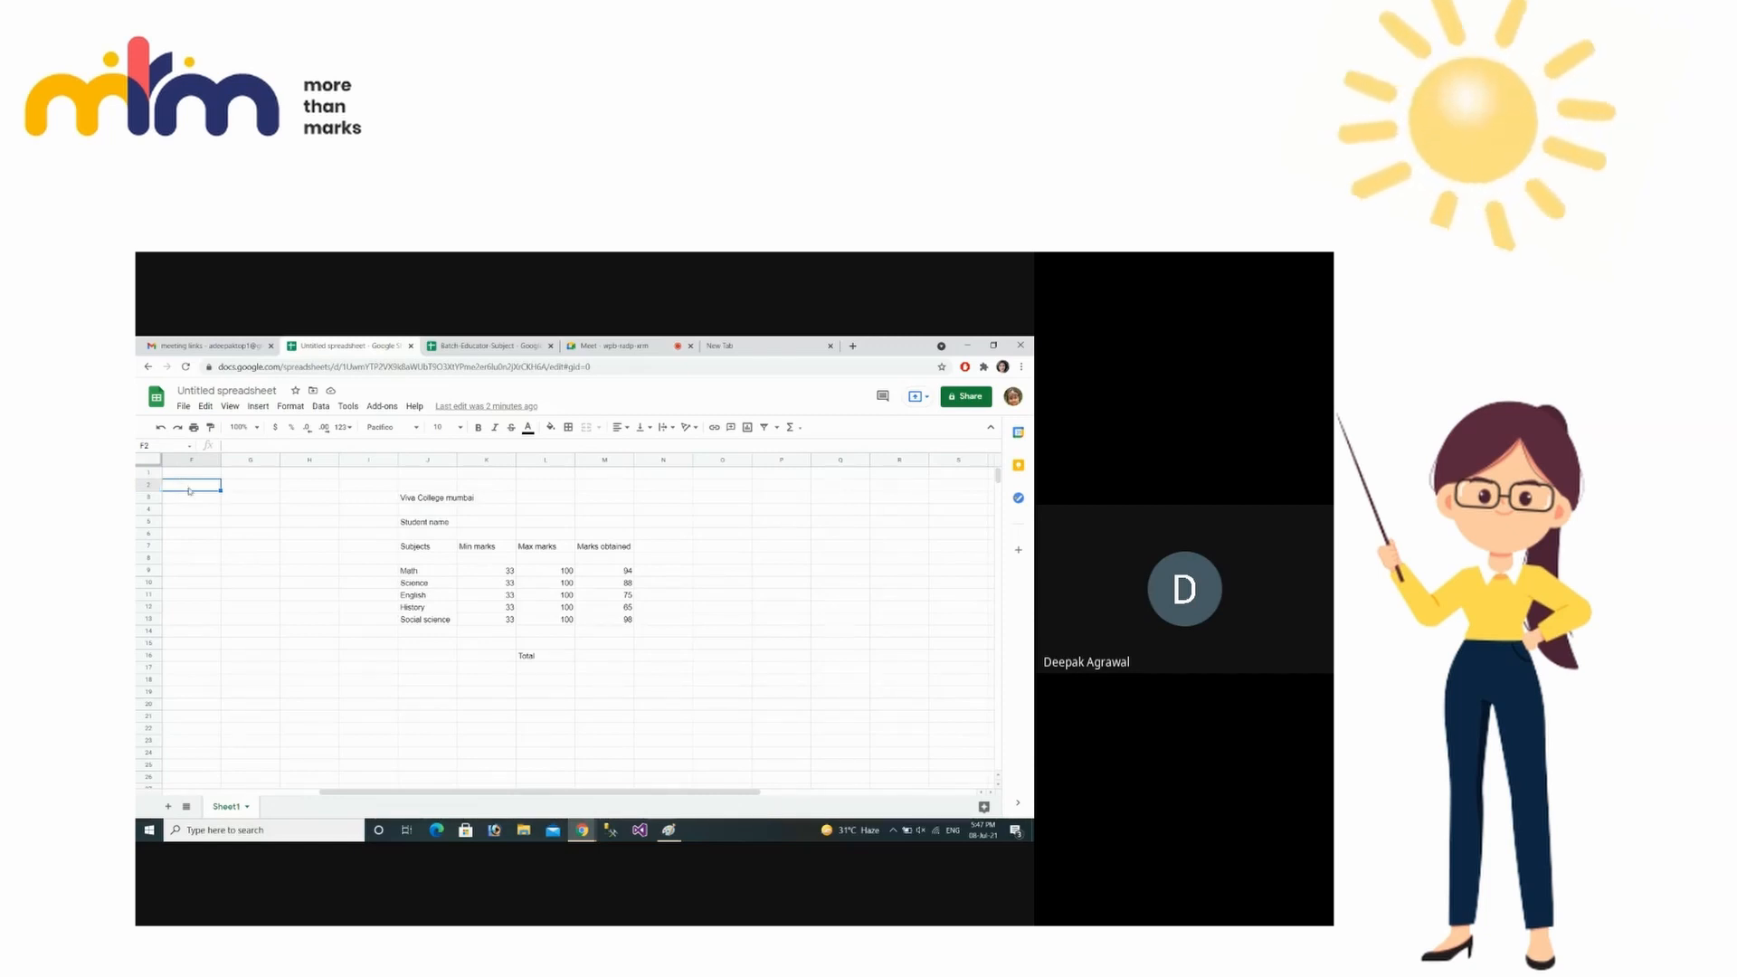
pyautogui.click(245, 487)
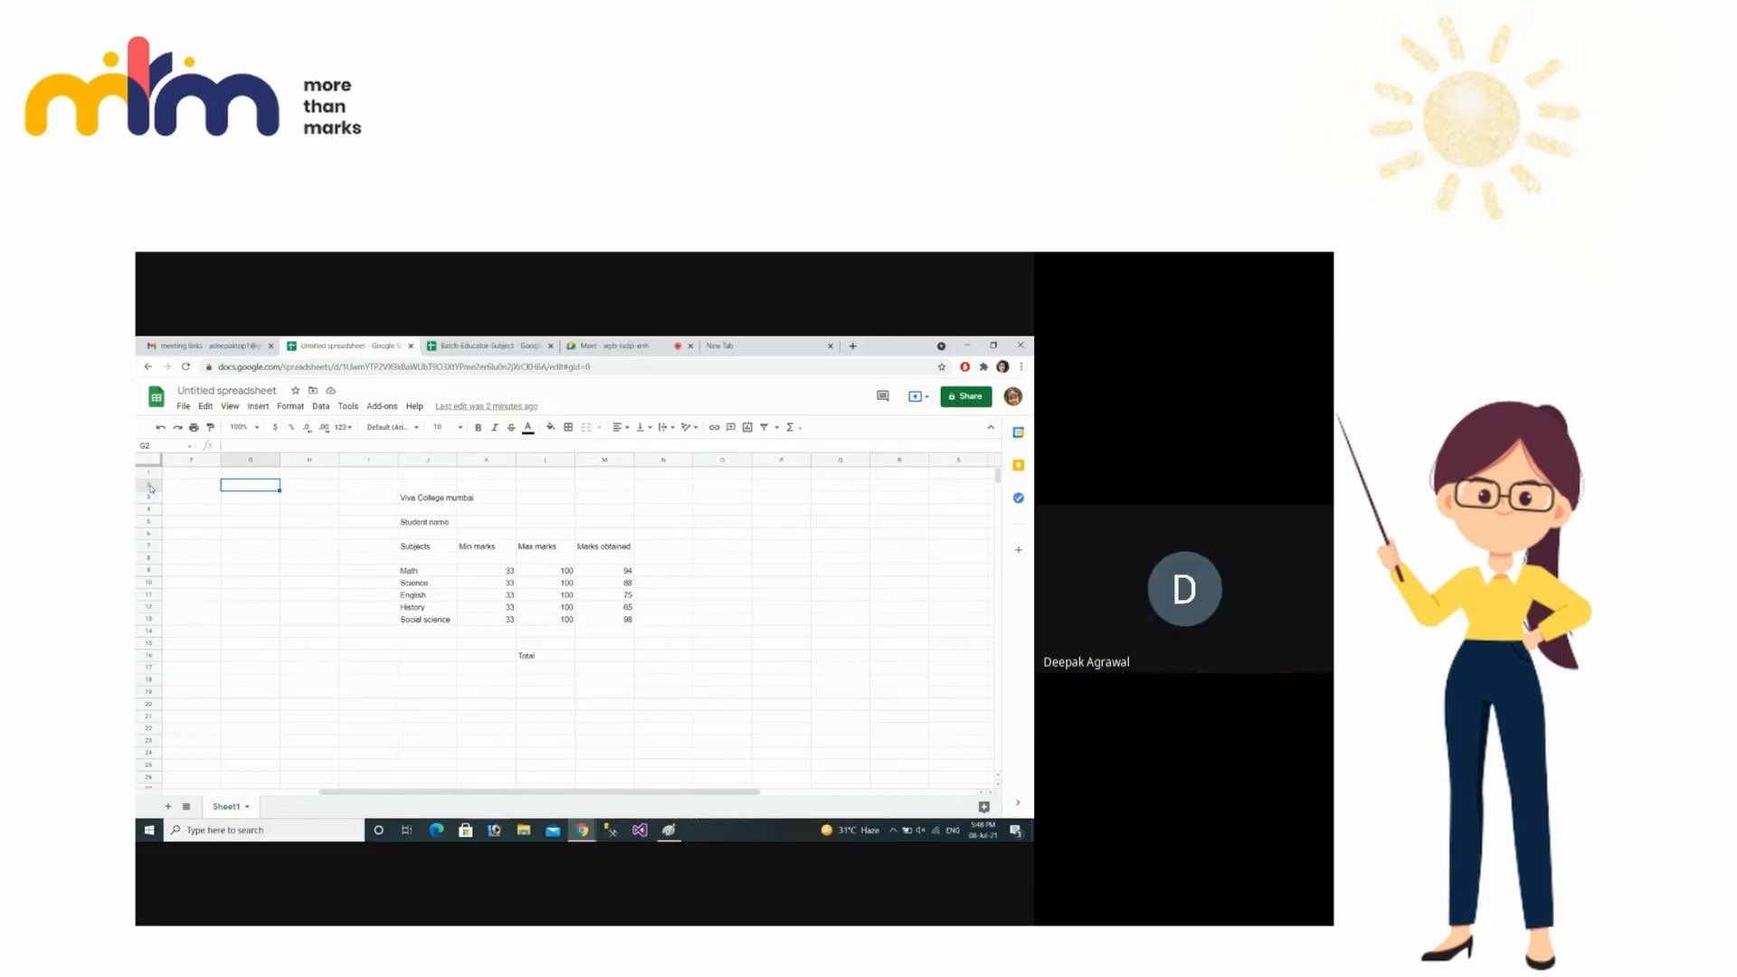
pyautogui.click(615, 570)
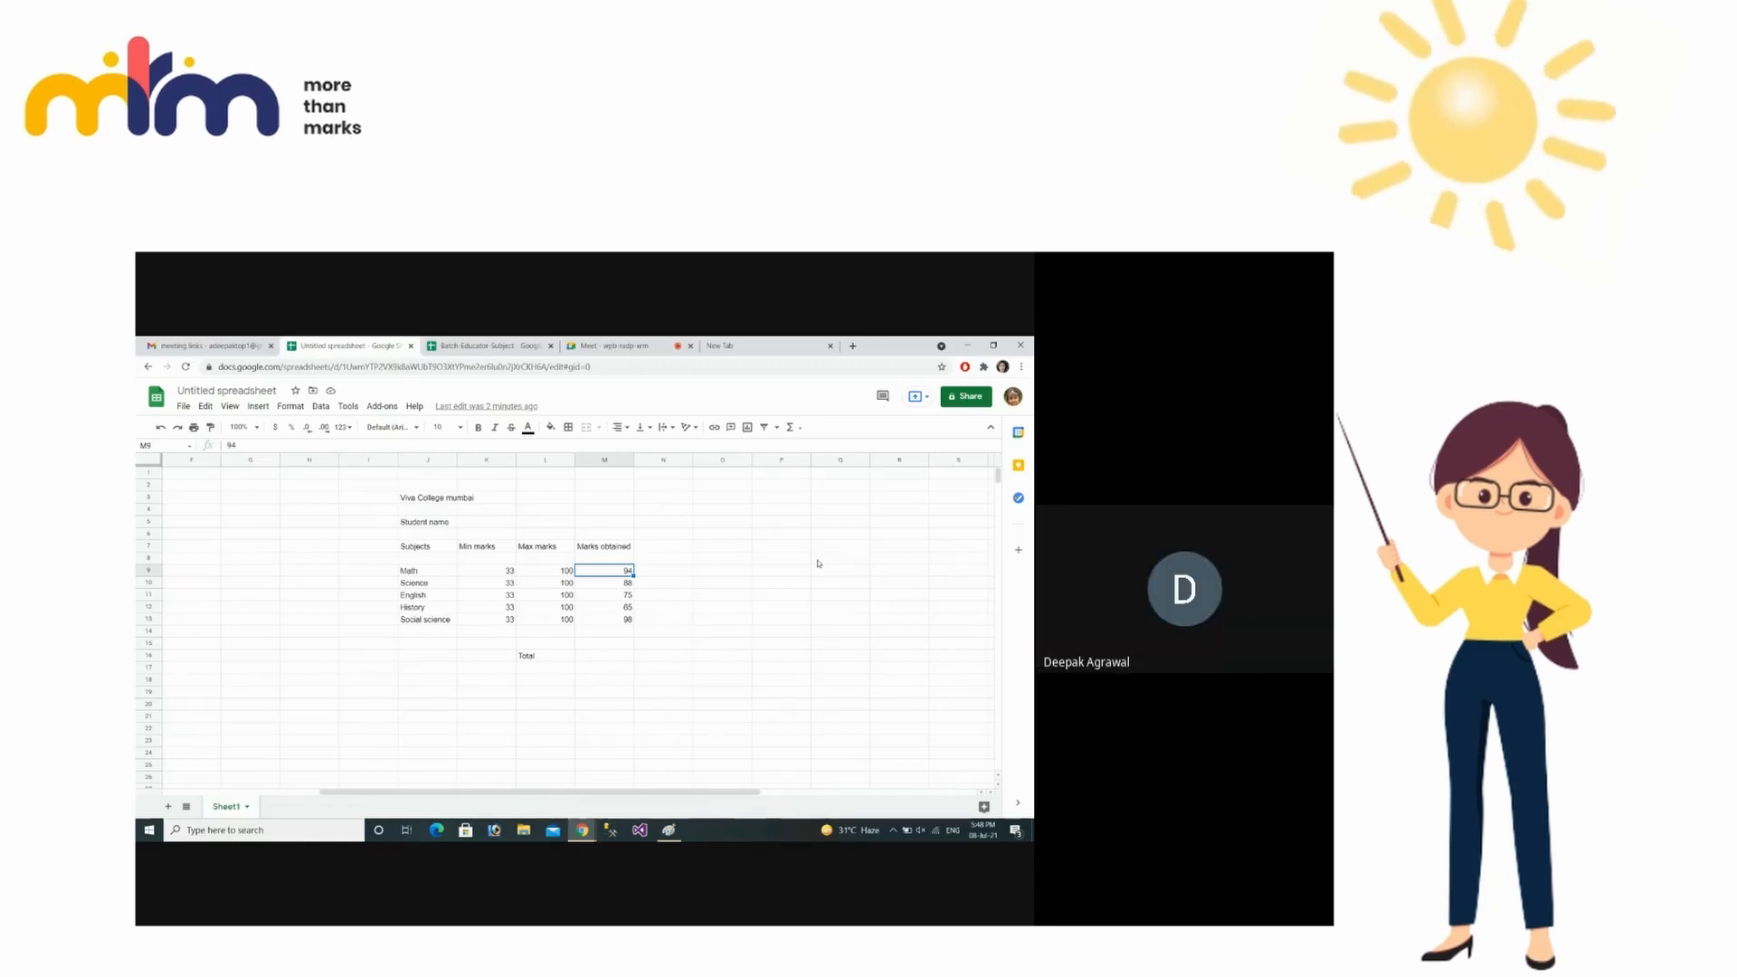
pyautogui.click(602, 620)
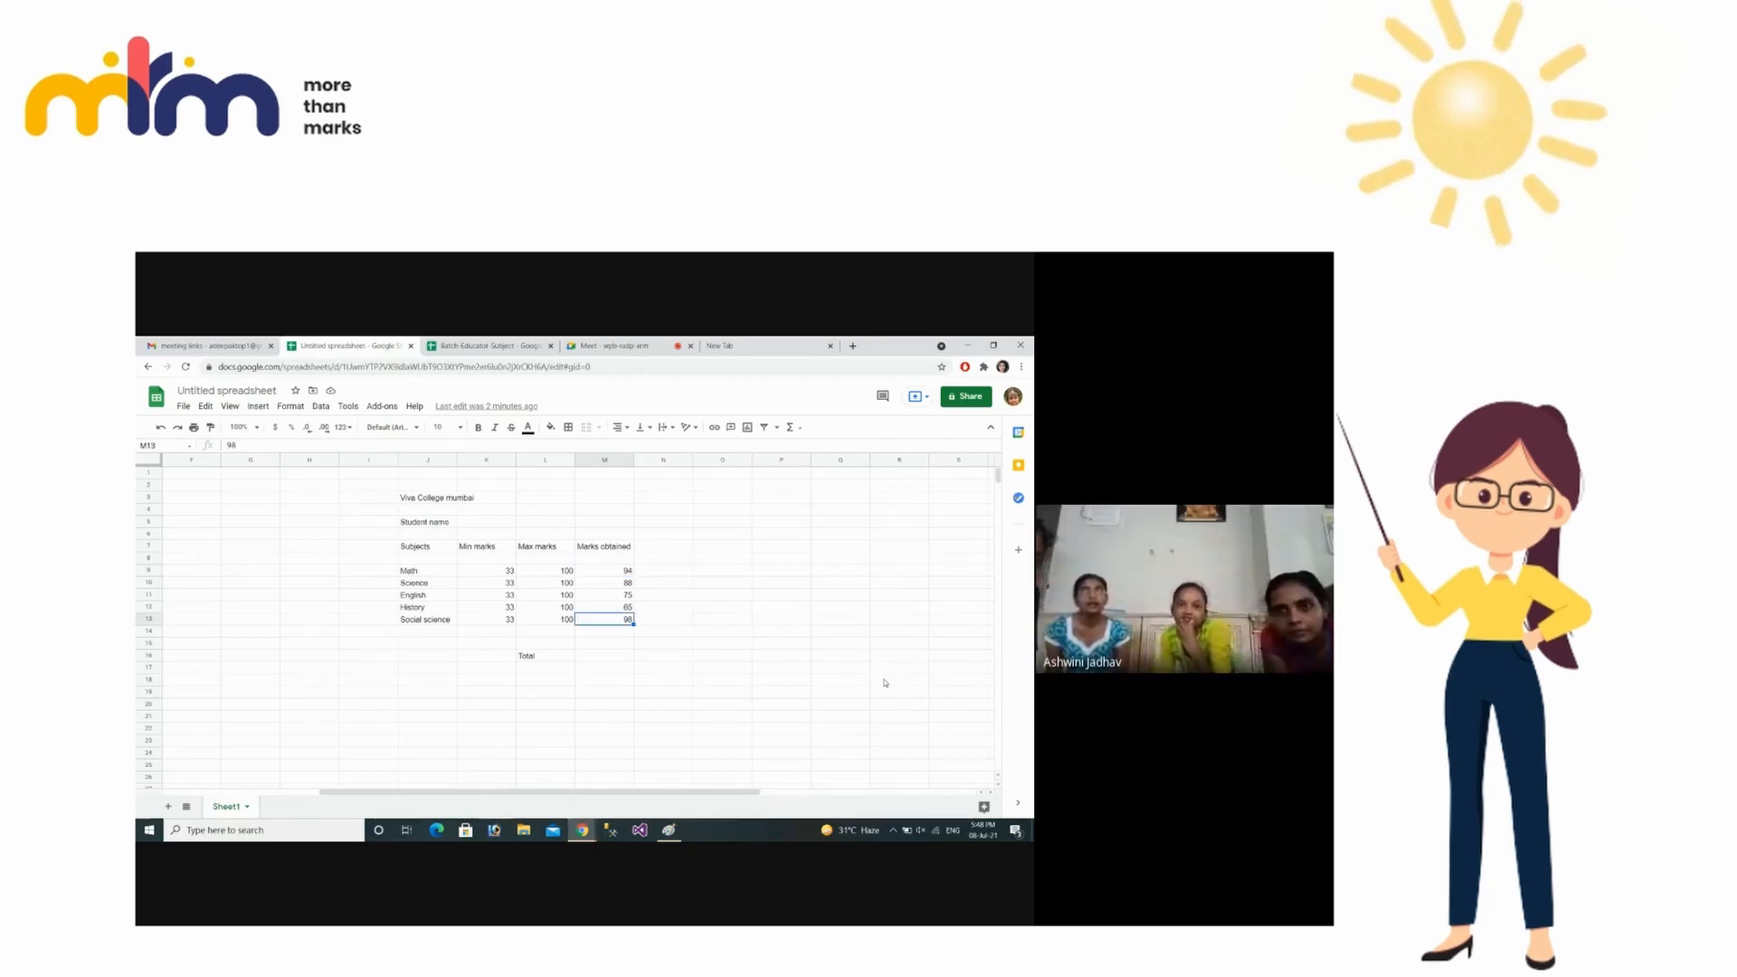
pyautogui.click(617, 652)
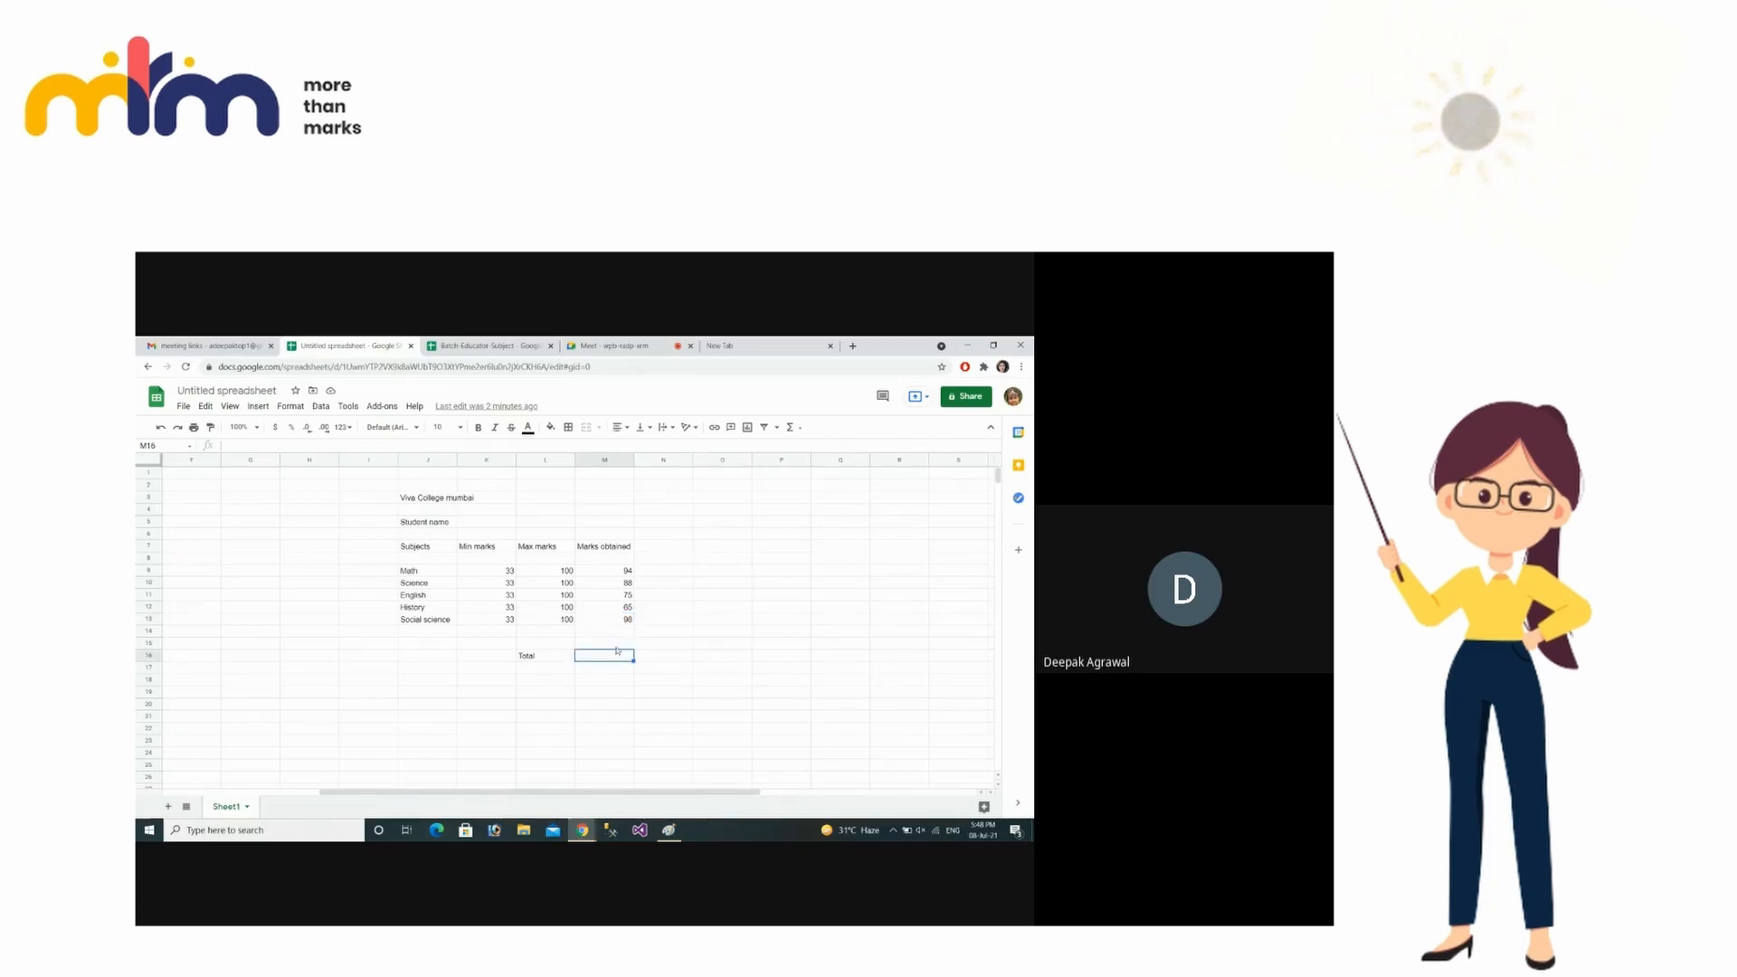
pyautogui.click(628, 571)
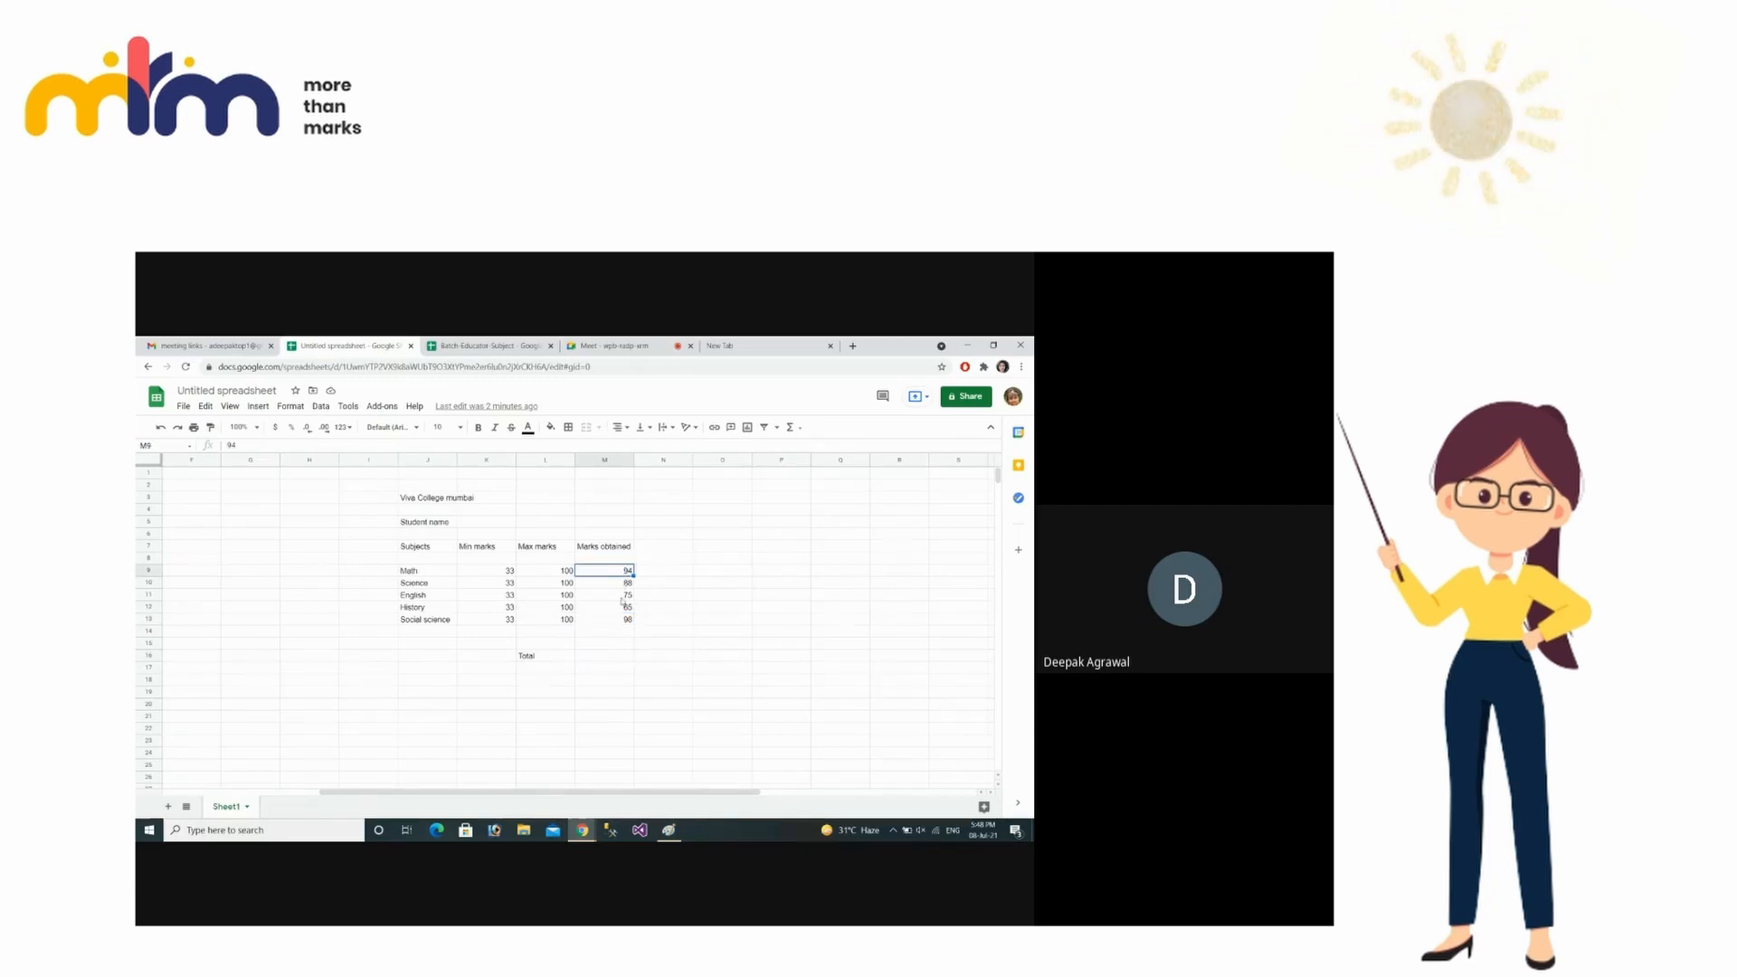
pyautogui.click(622, 621)
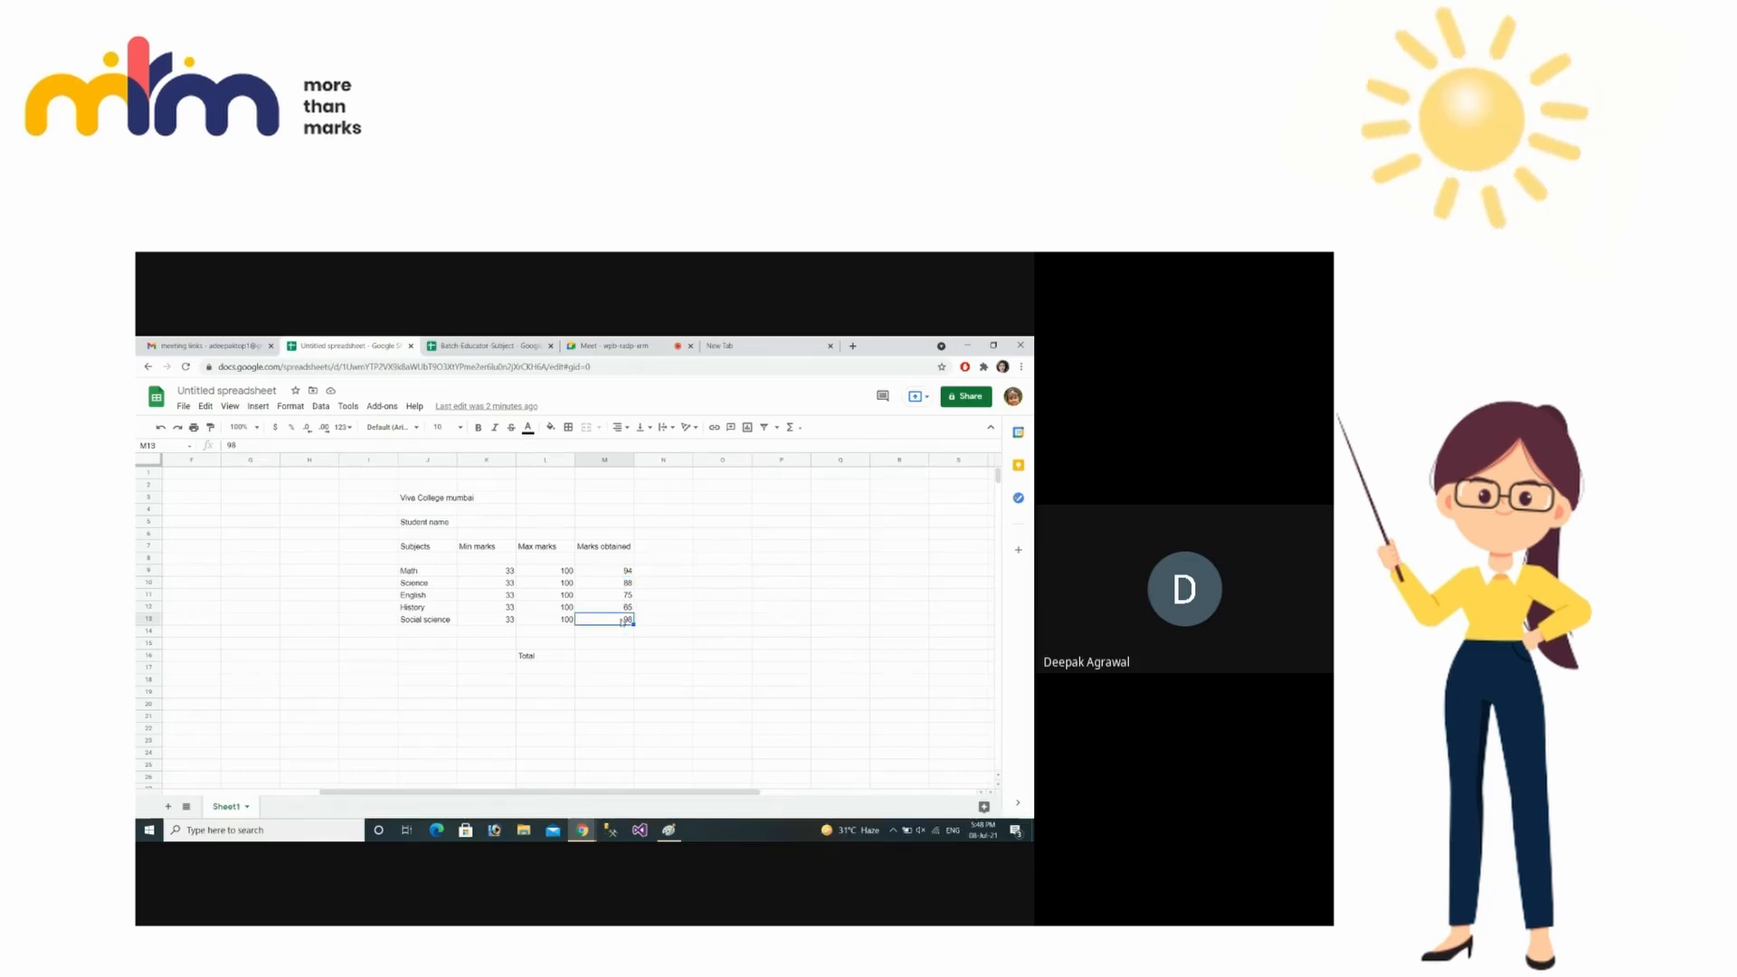
# - Total the marks obtained in cell M16 with the formula =sum(M9:M13)
pyautogui.click(624, 653)
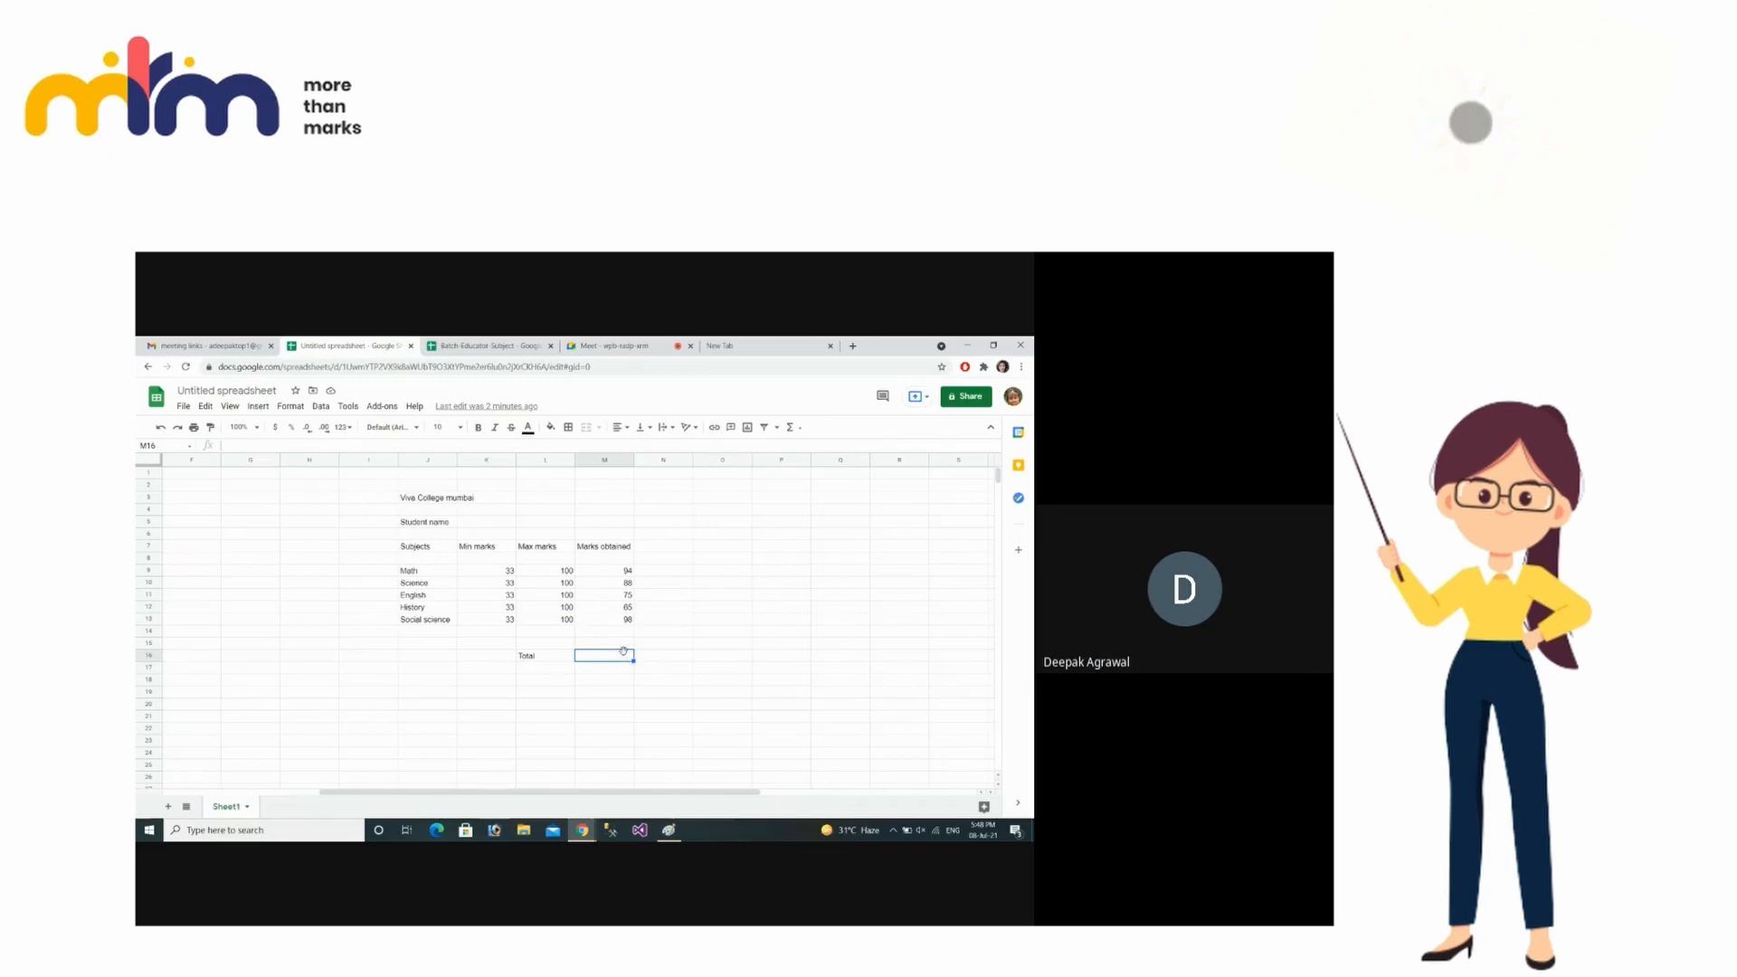
pyautogui.write('=sum')
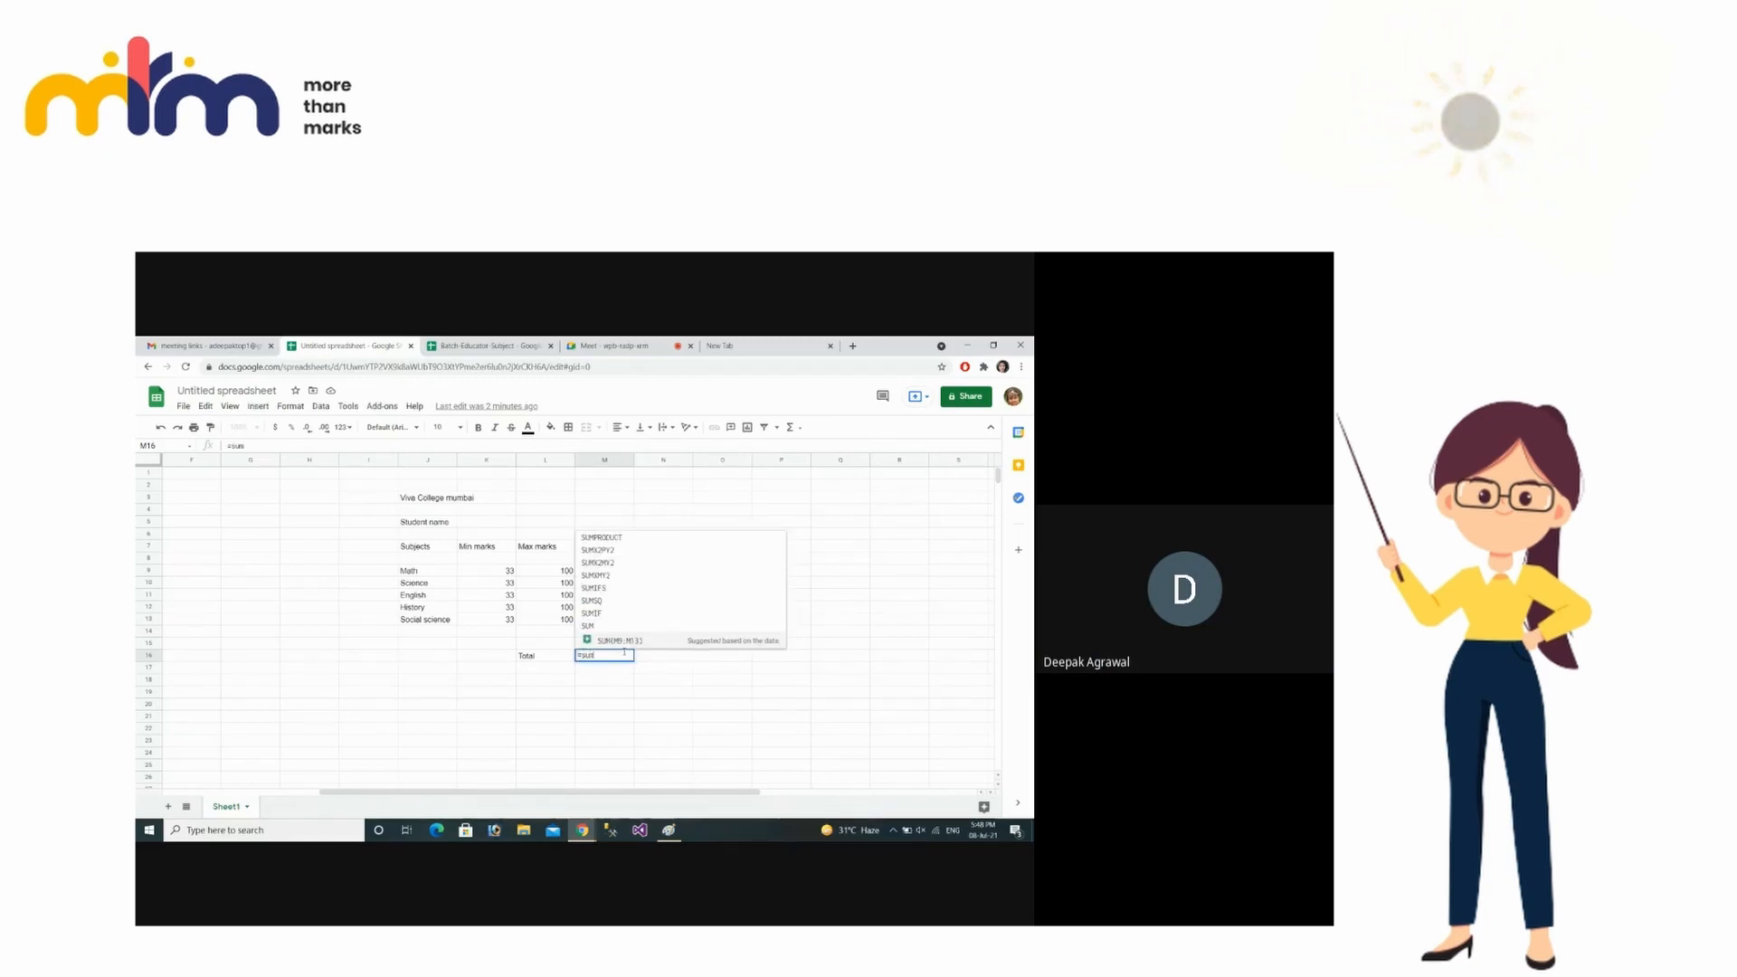
pyautogui.write('(')
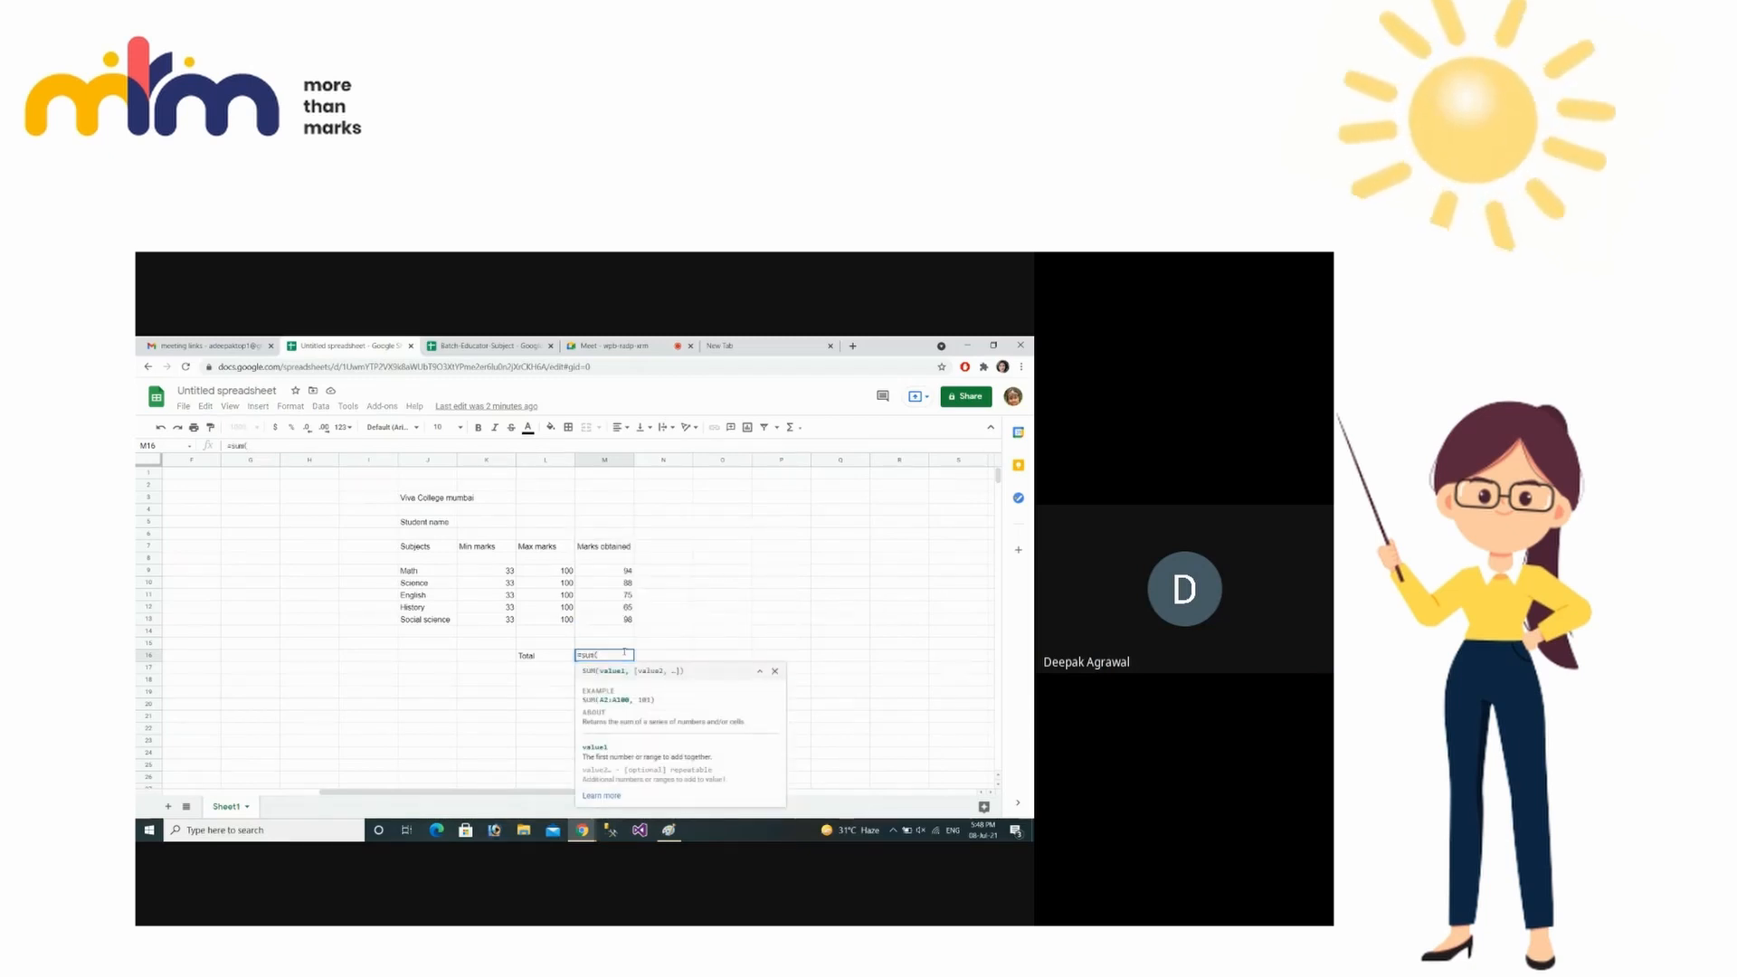
pyautogui.write('M')
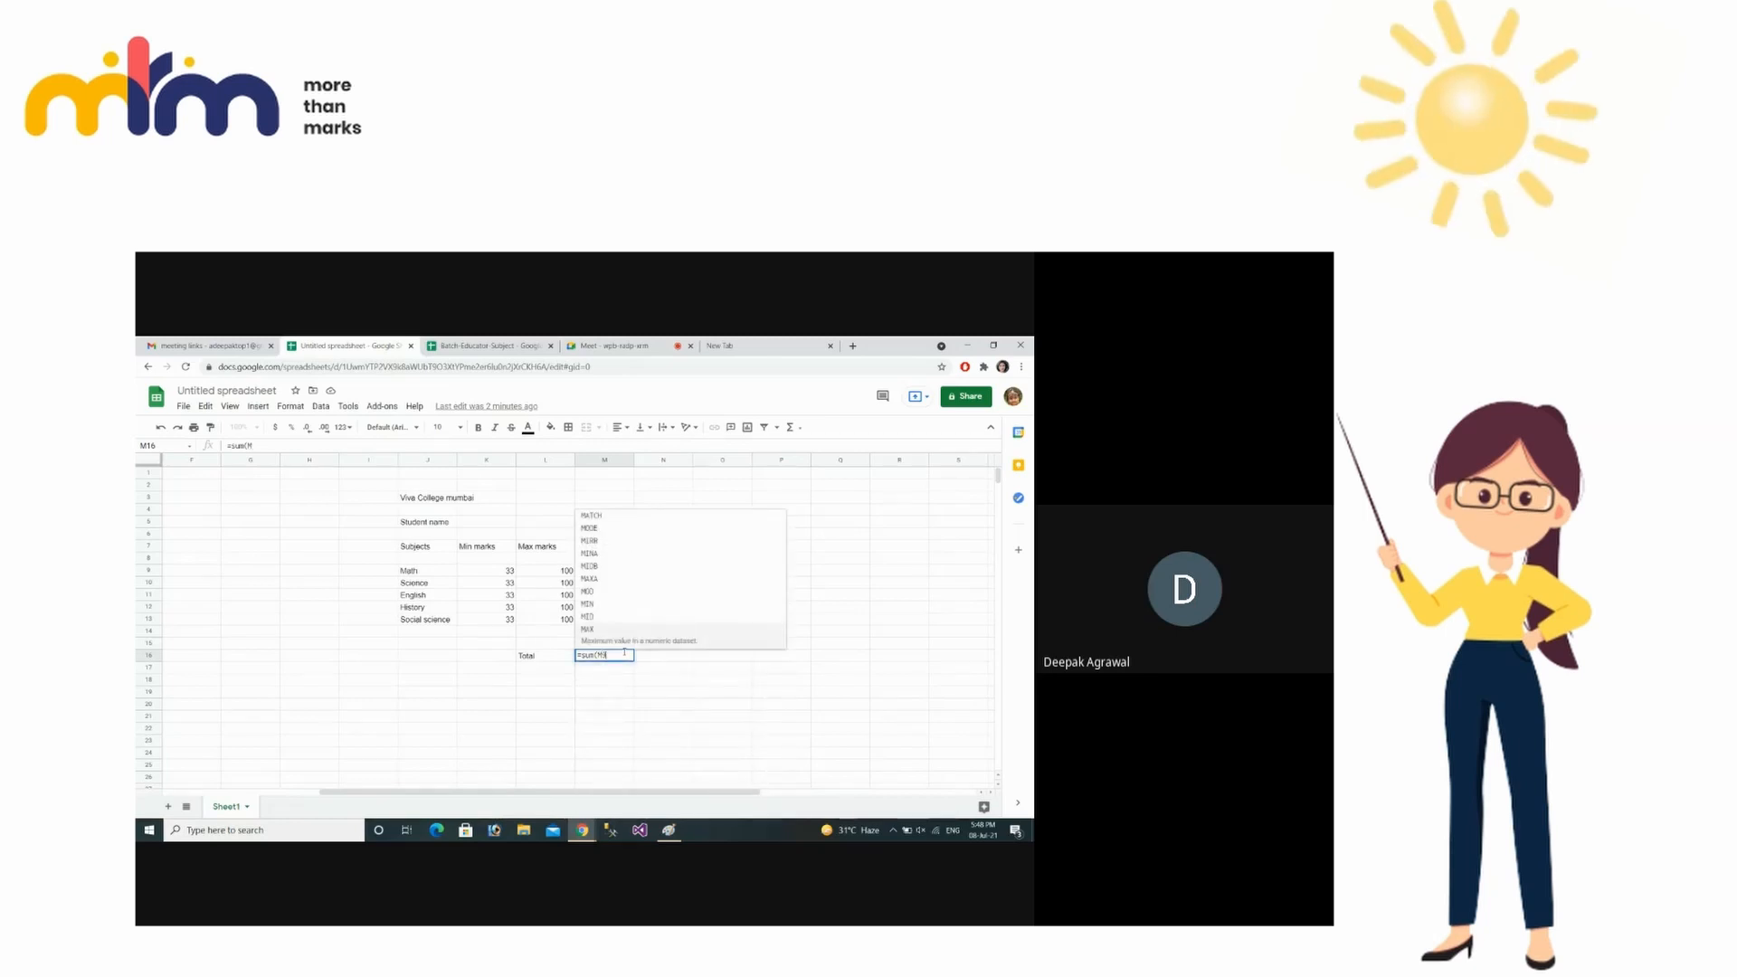
pyautogui.write('9')
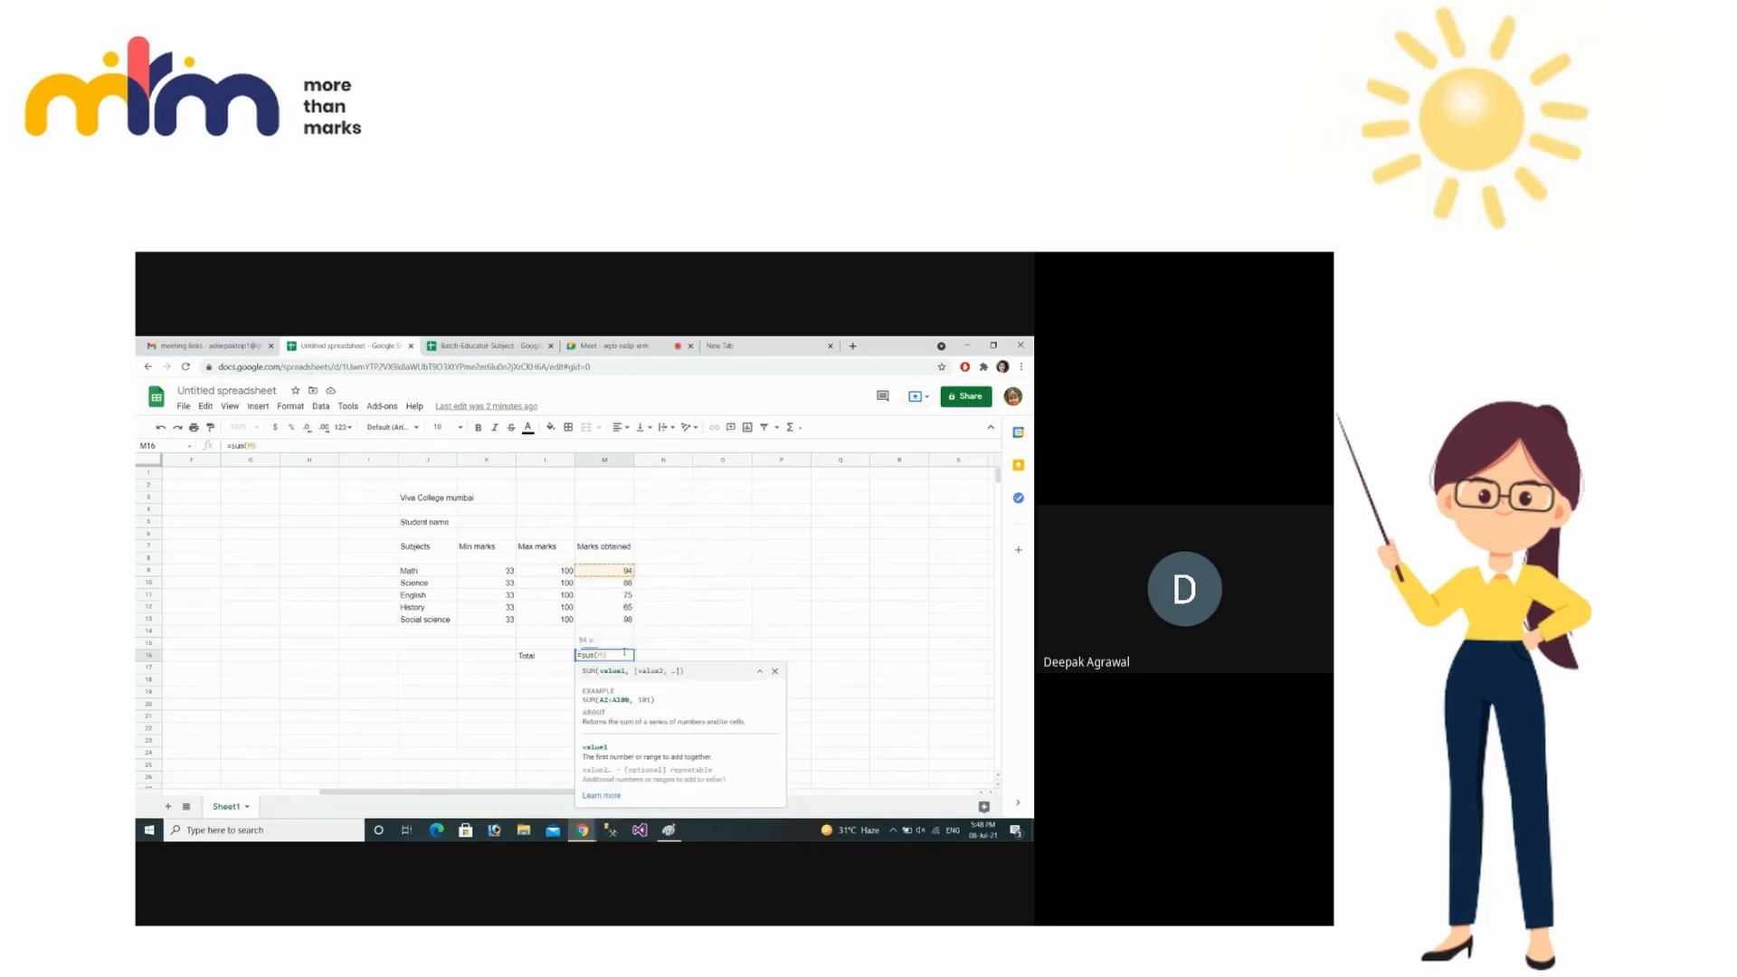
pyautogui.write(':')
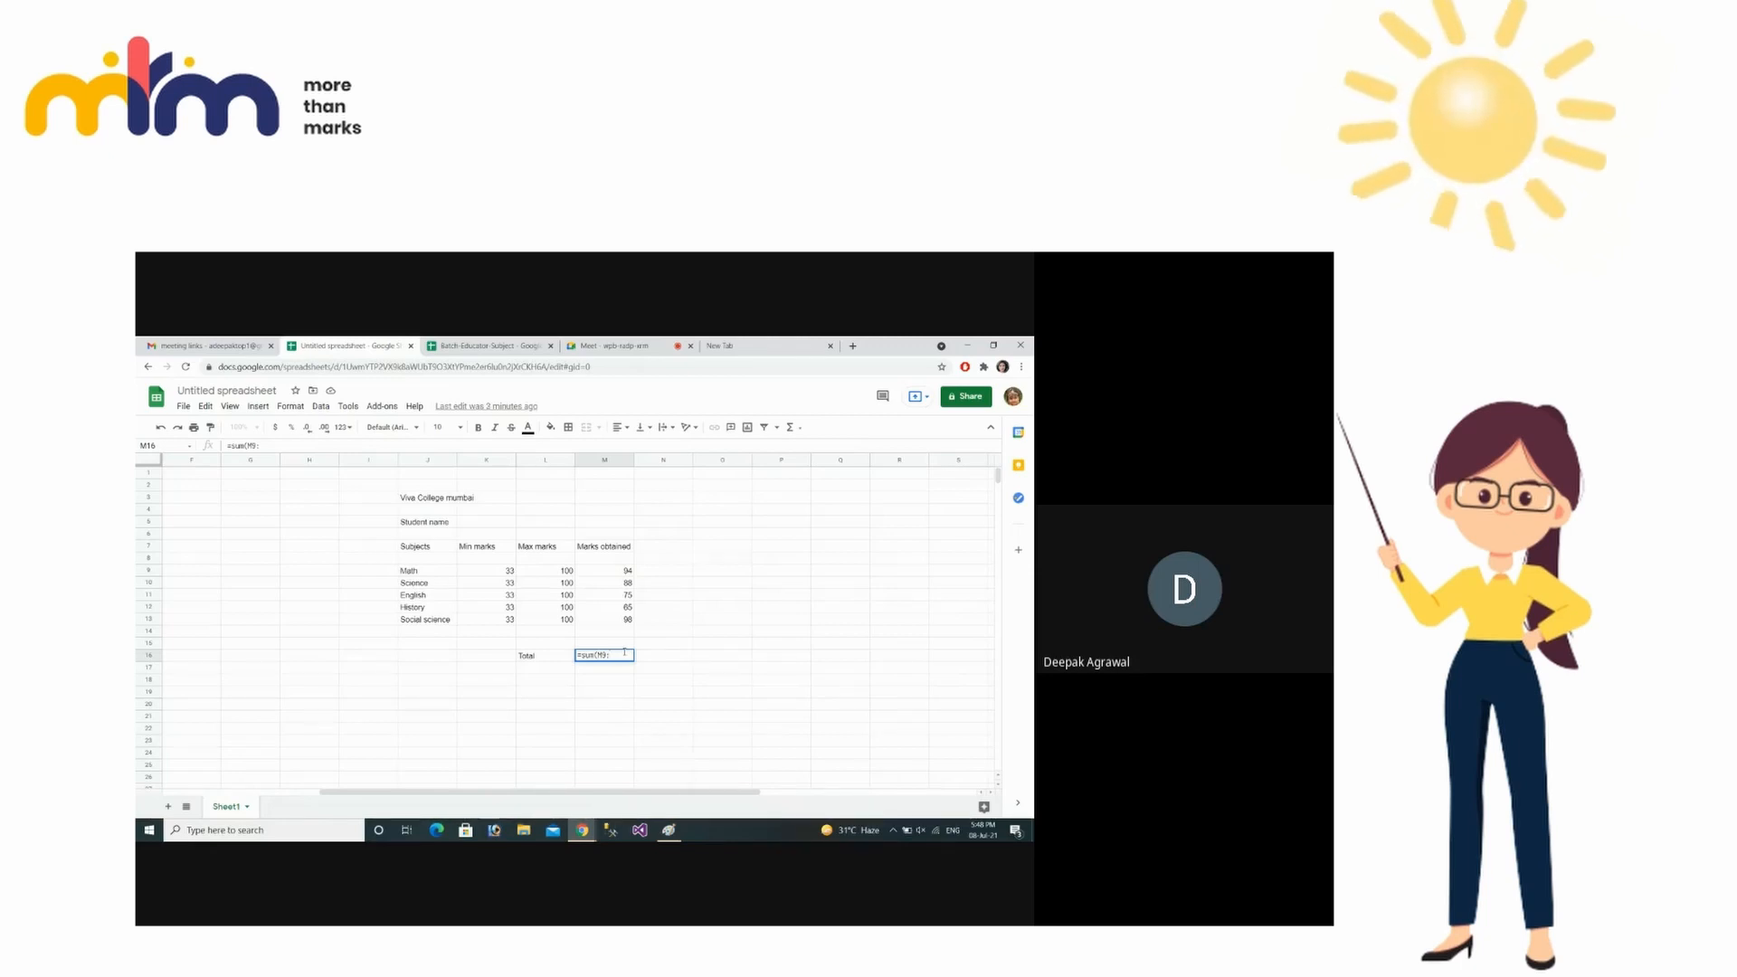
pyautogui.write('M13')
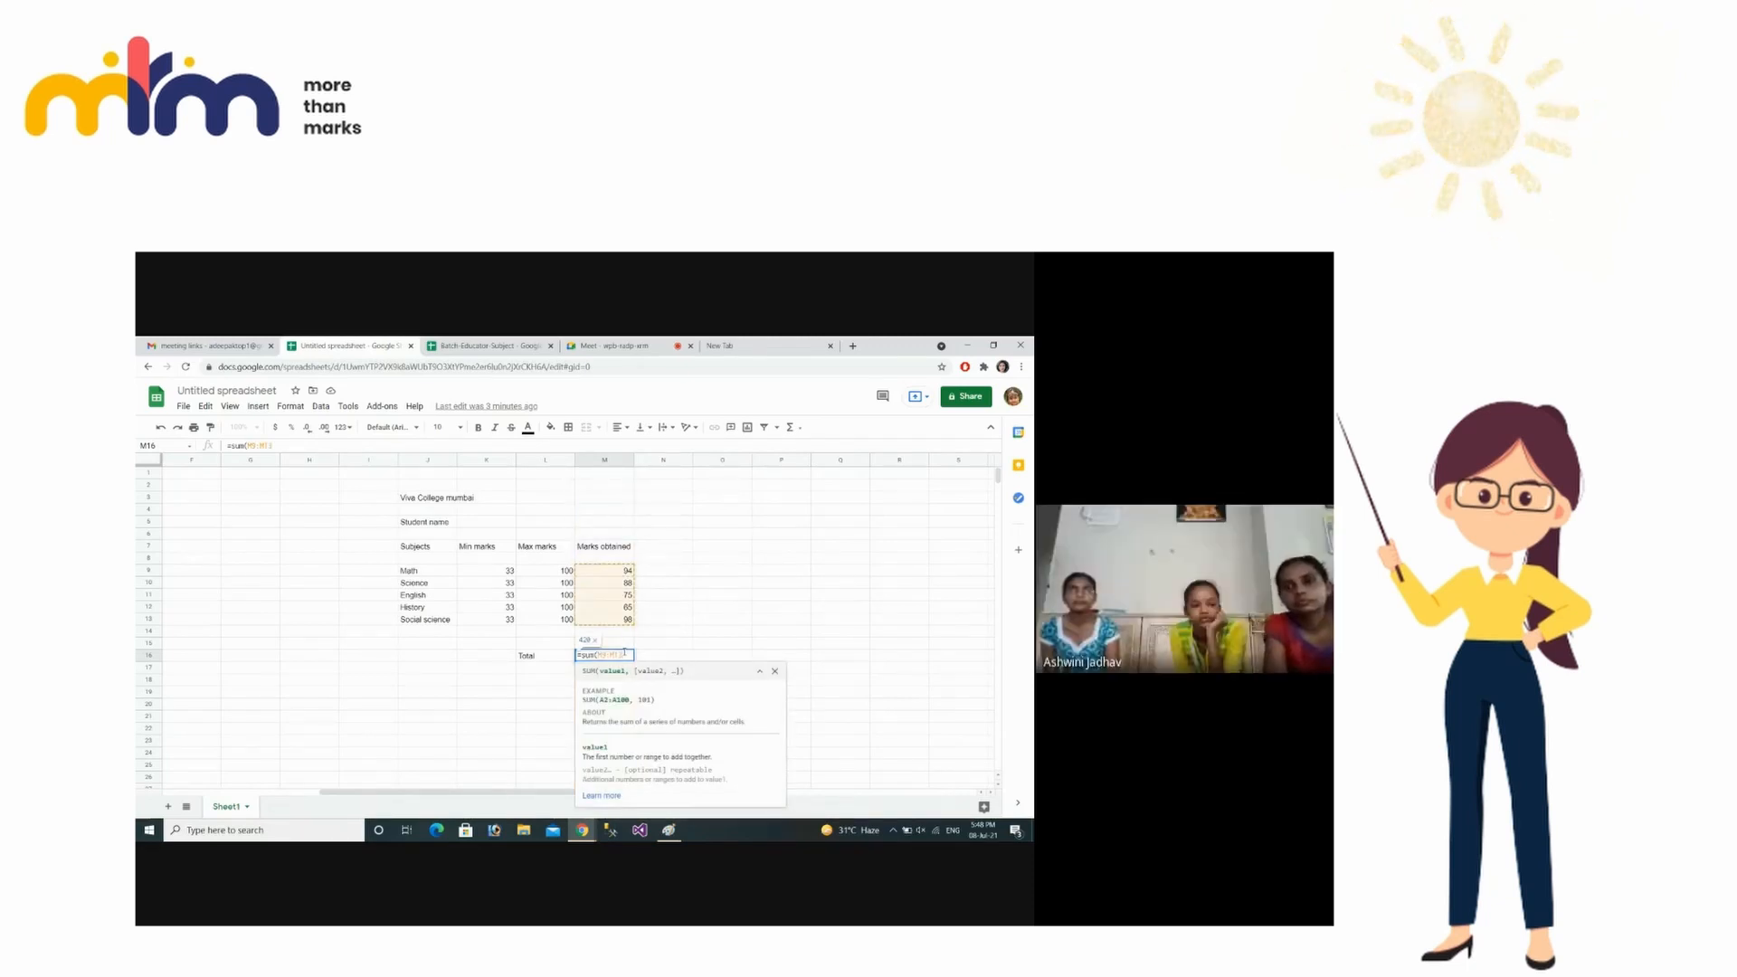
pyautogui.write(')')
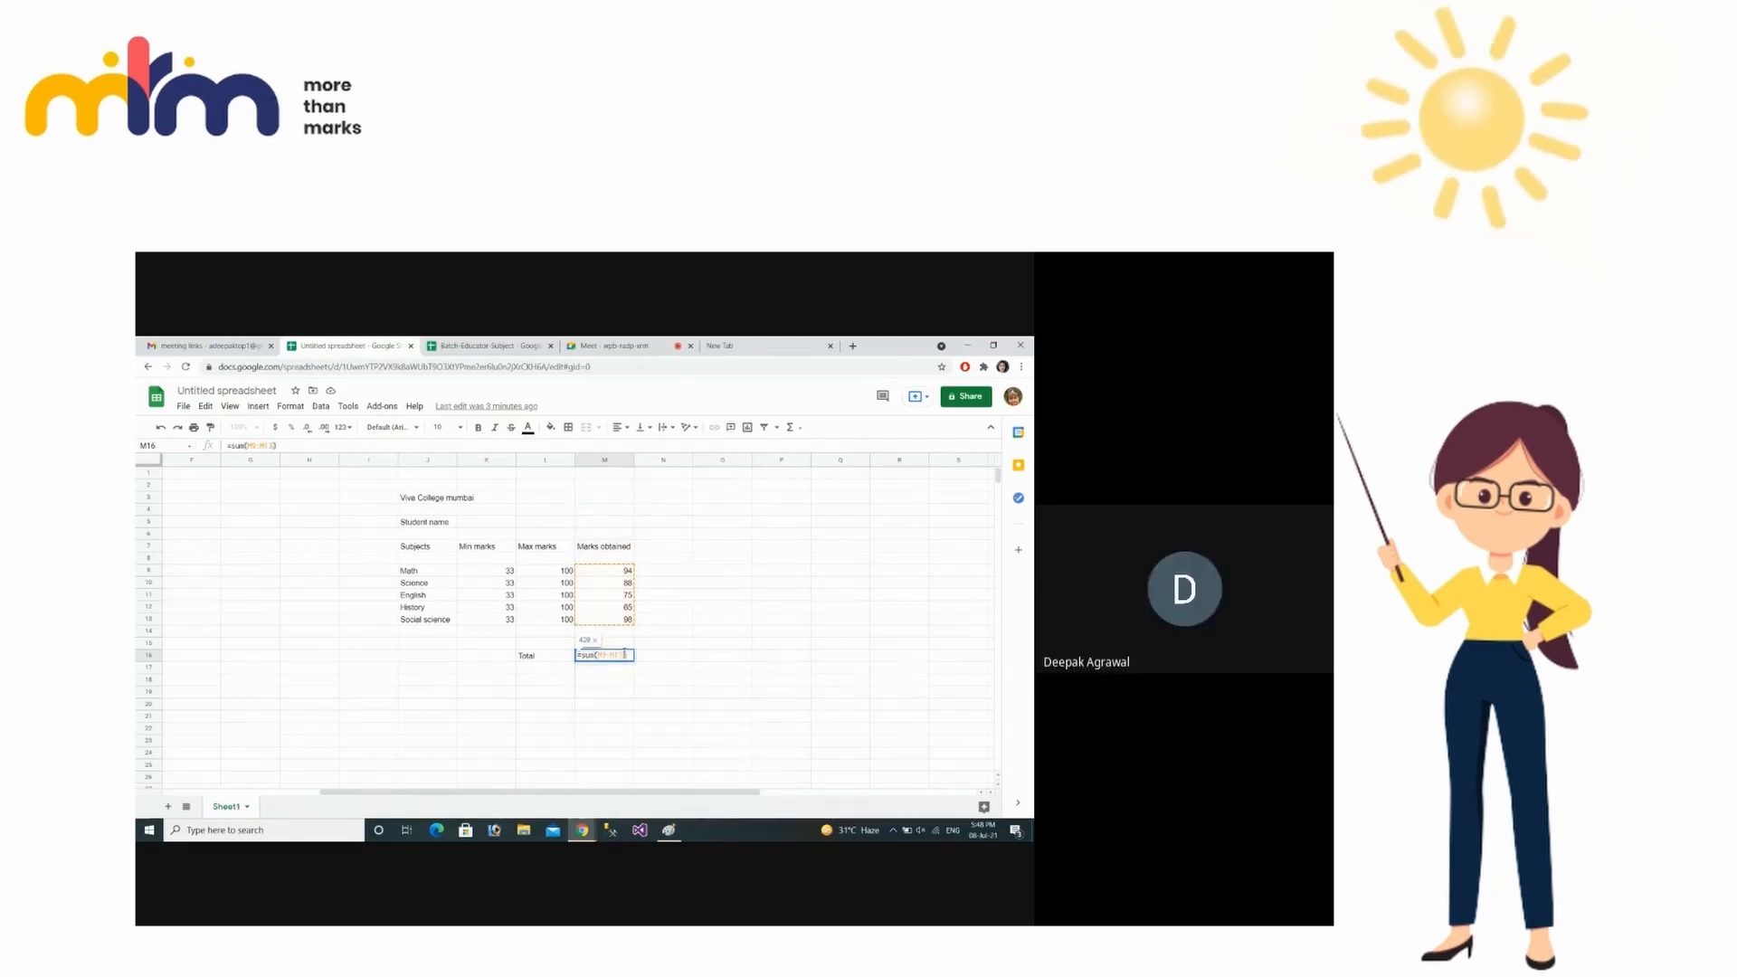
pyautogui.press('Return')
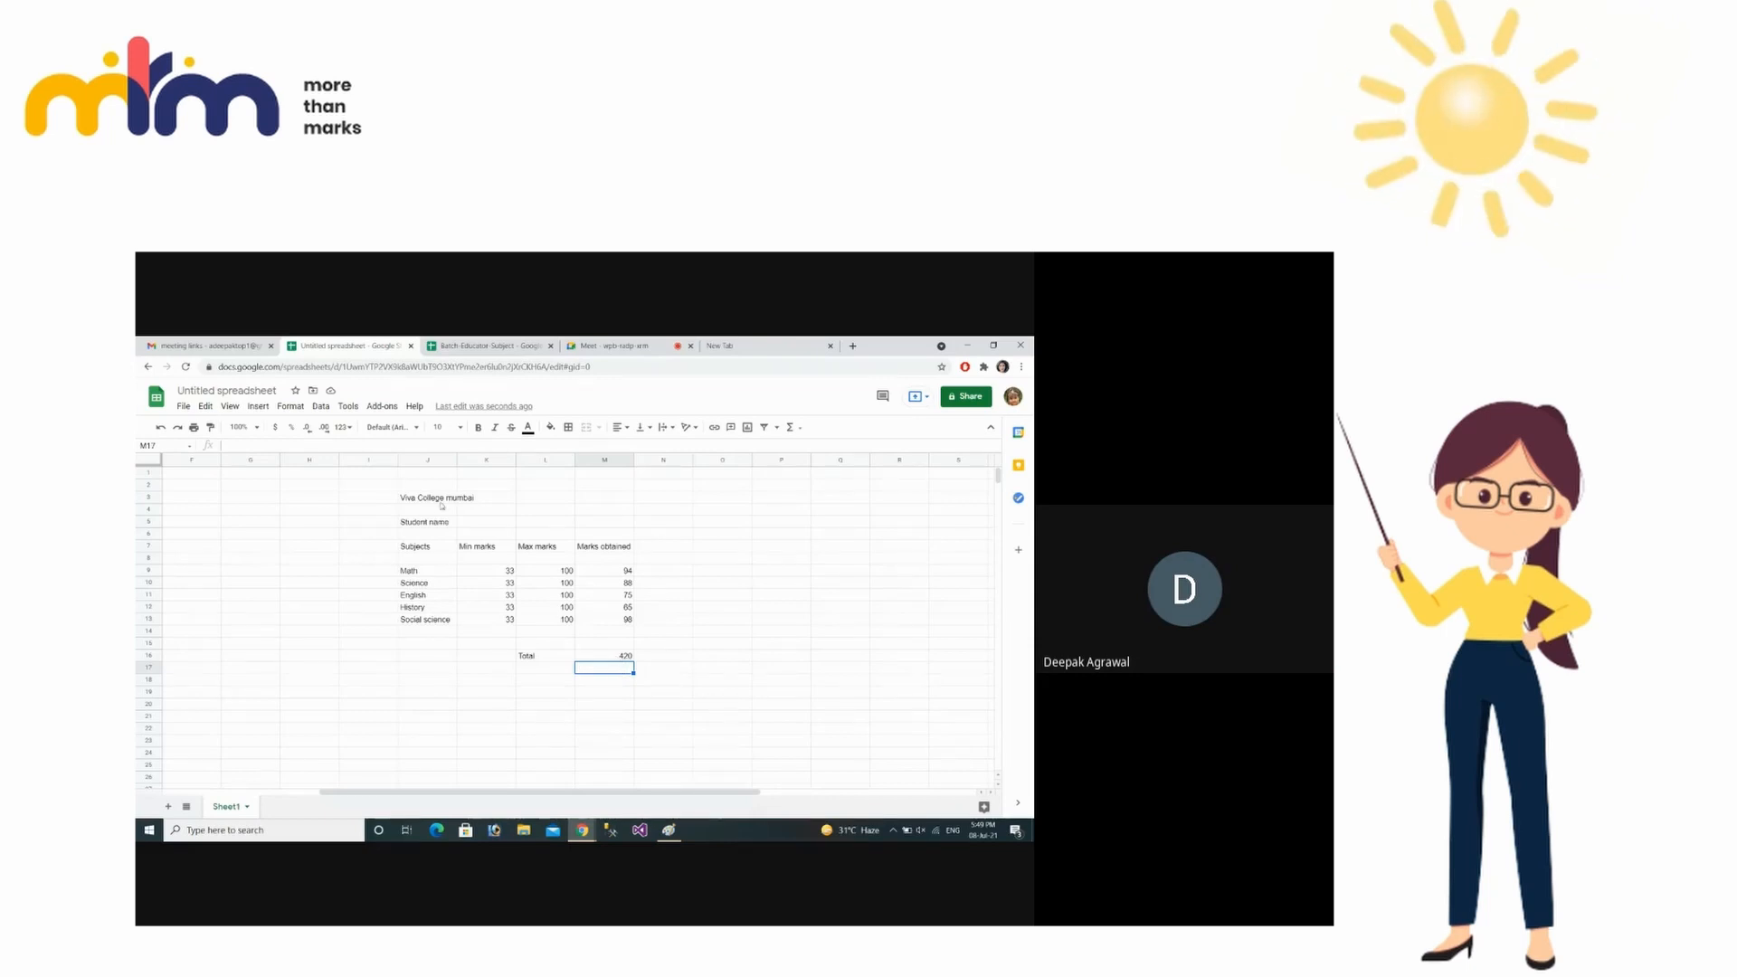
# - Merge cells J3:M3 for the "Viva College mumbai" title and centre it horizontally across the table
pyautogui.click(509, 499)
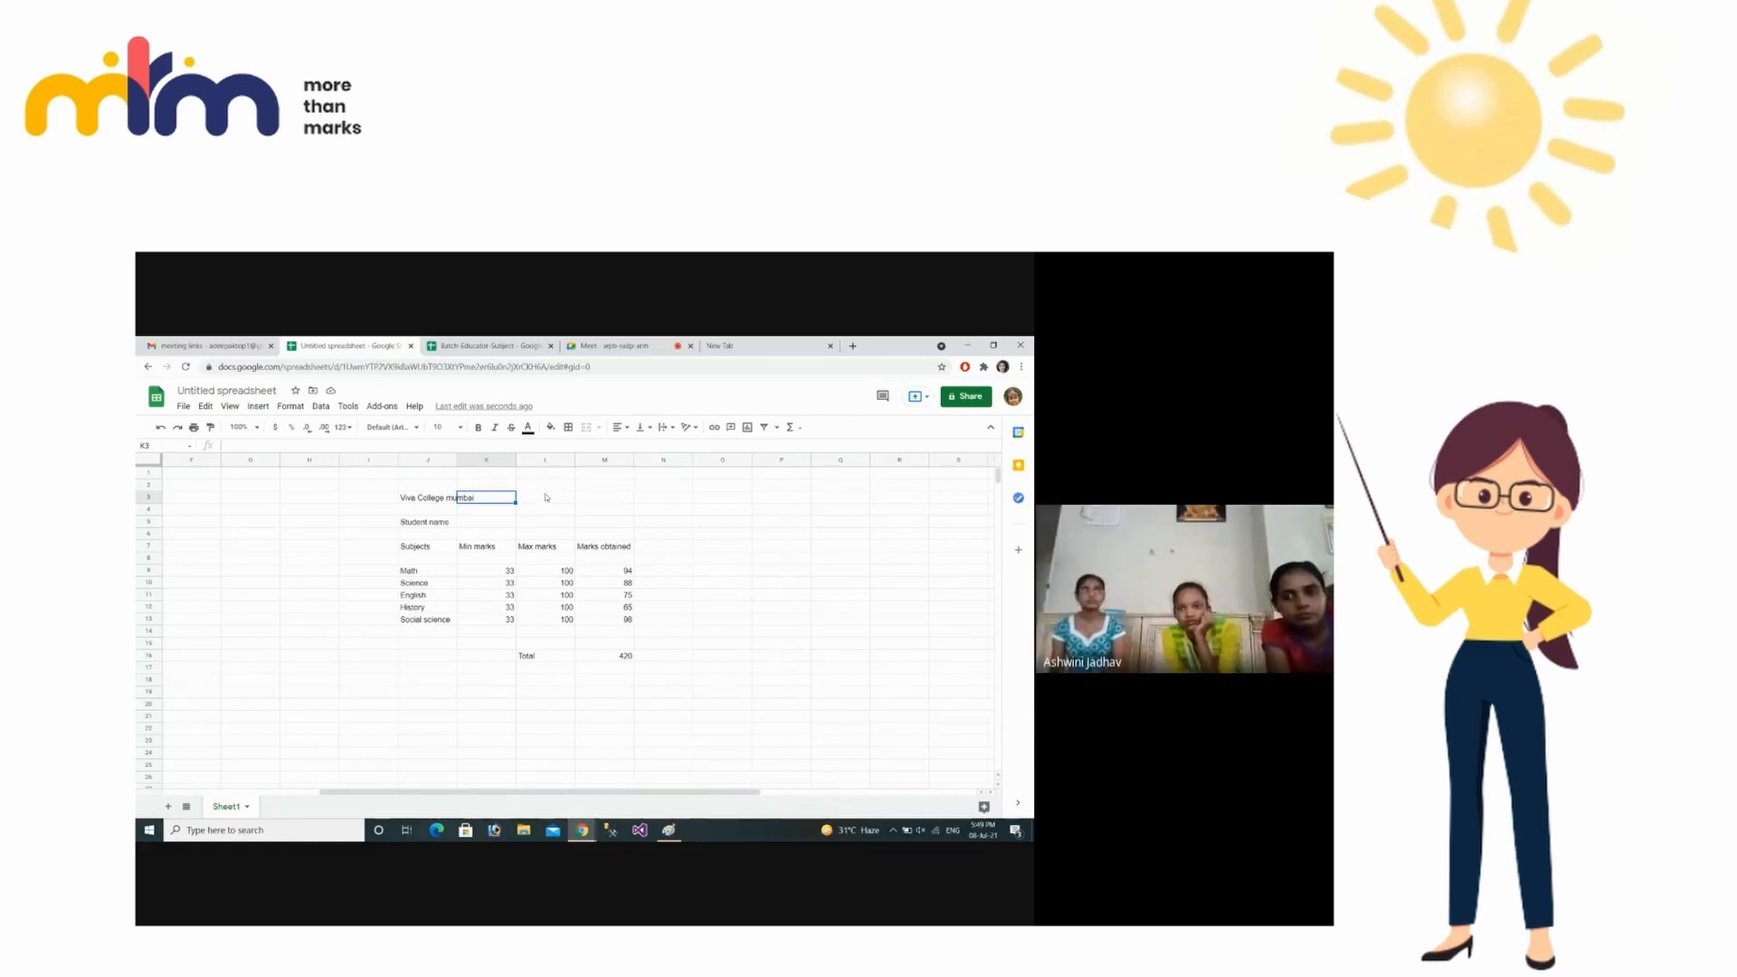
pyautogui.click(425, 498)
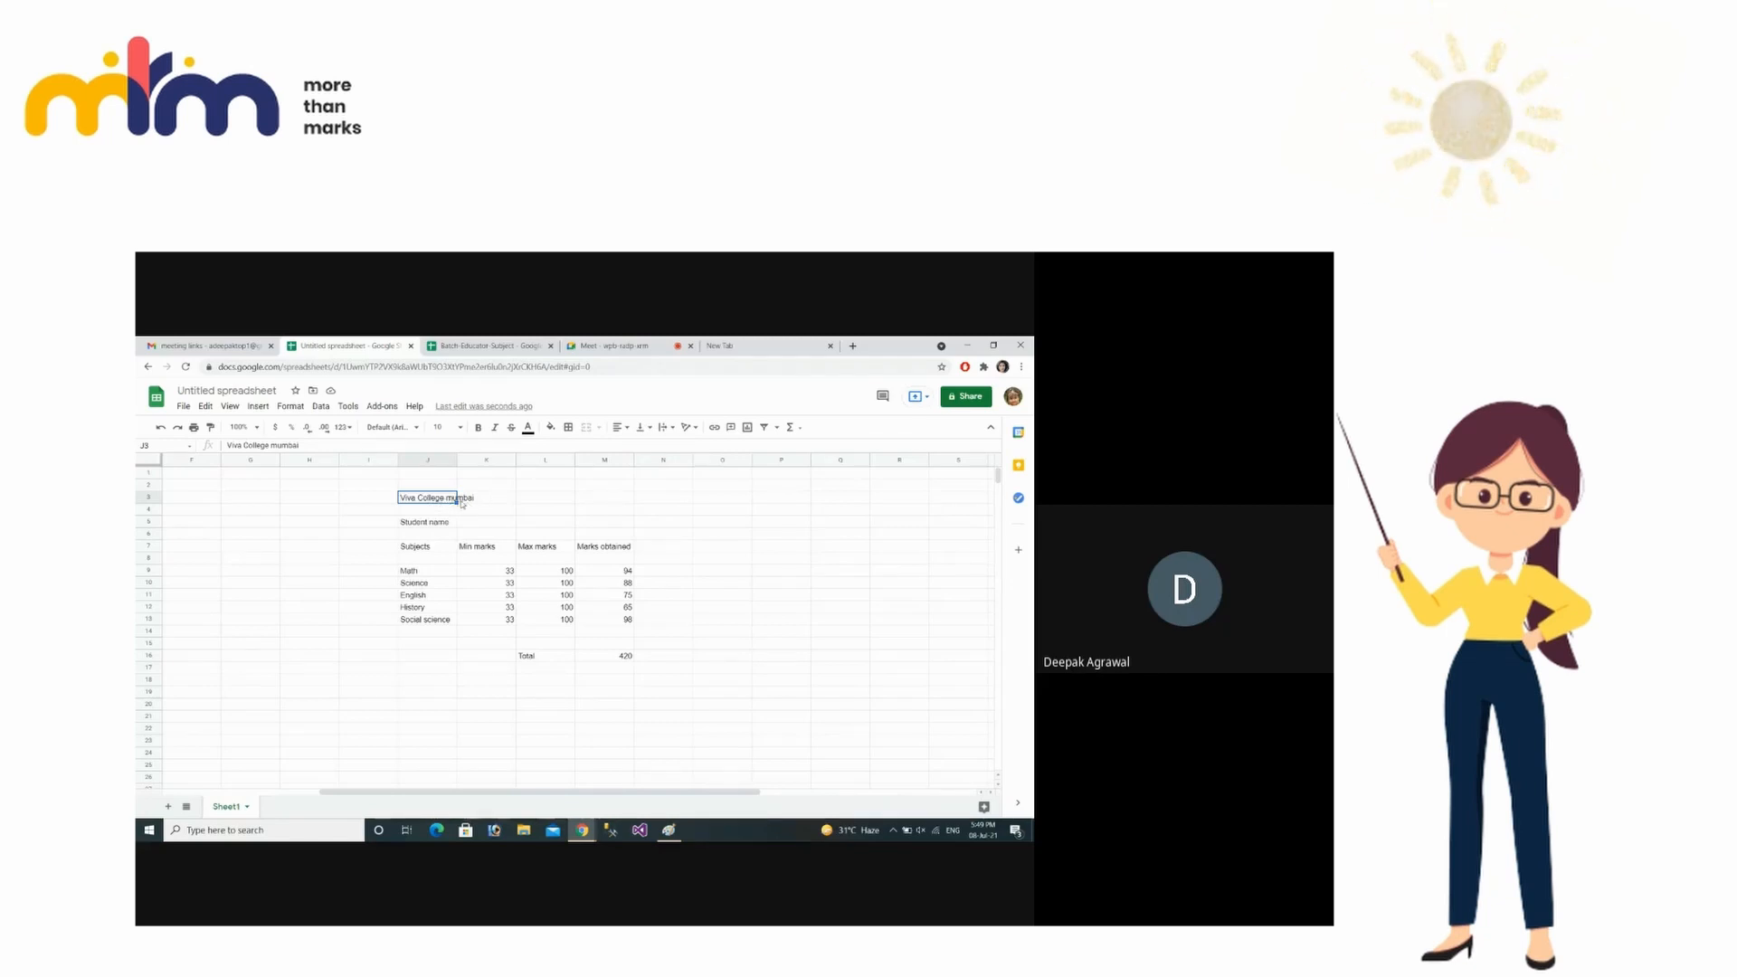
pyautogui.click(488, 506)
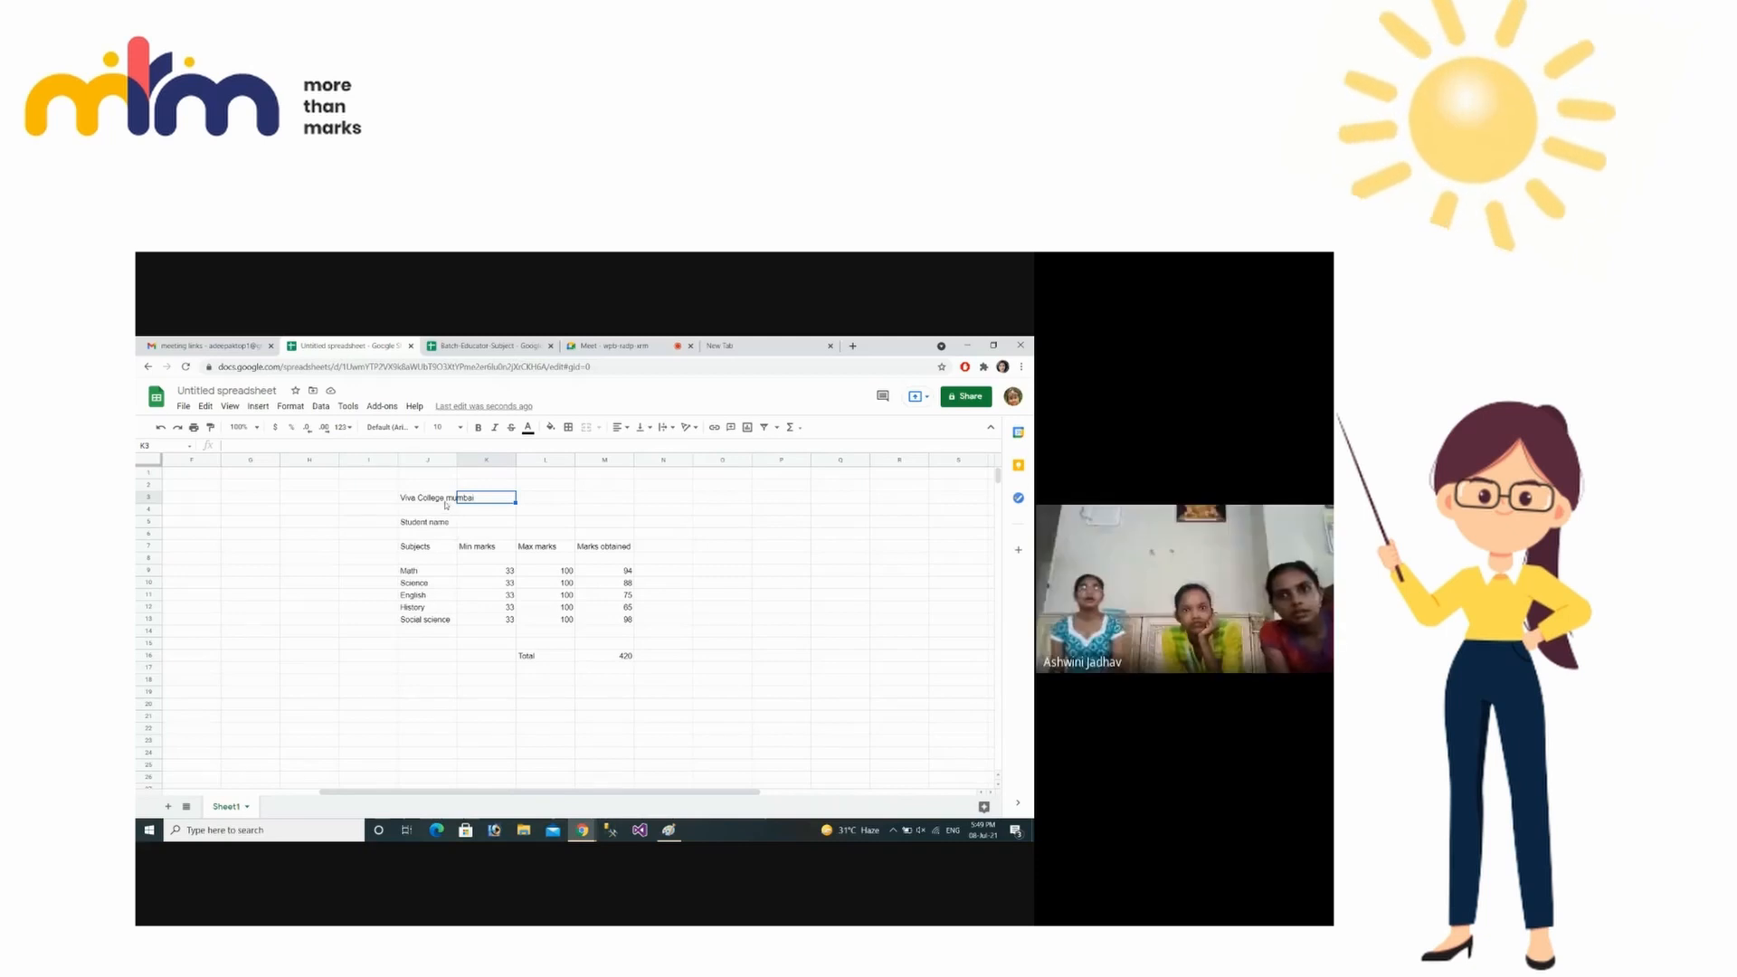
pyautogui.click(443, 503)
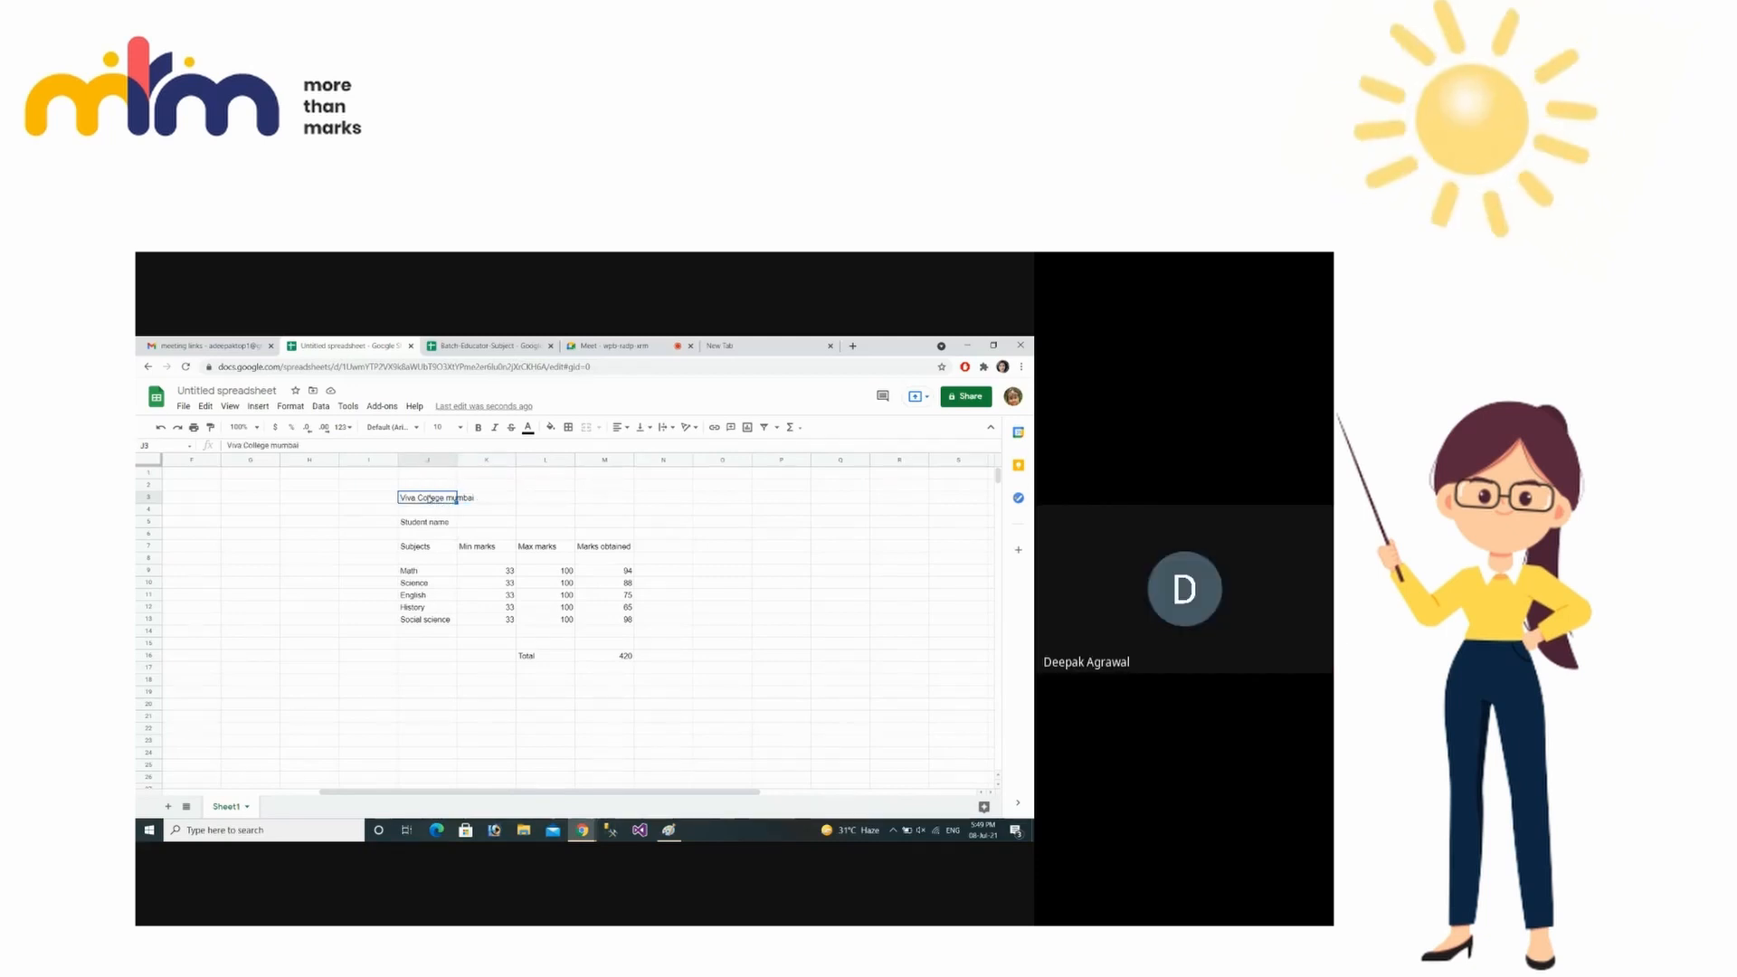
pyautogui.moveTo(446, 503); pyautogui.dragTo(605, 500)
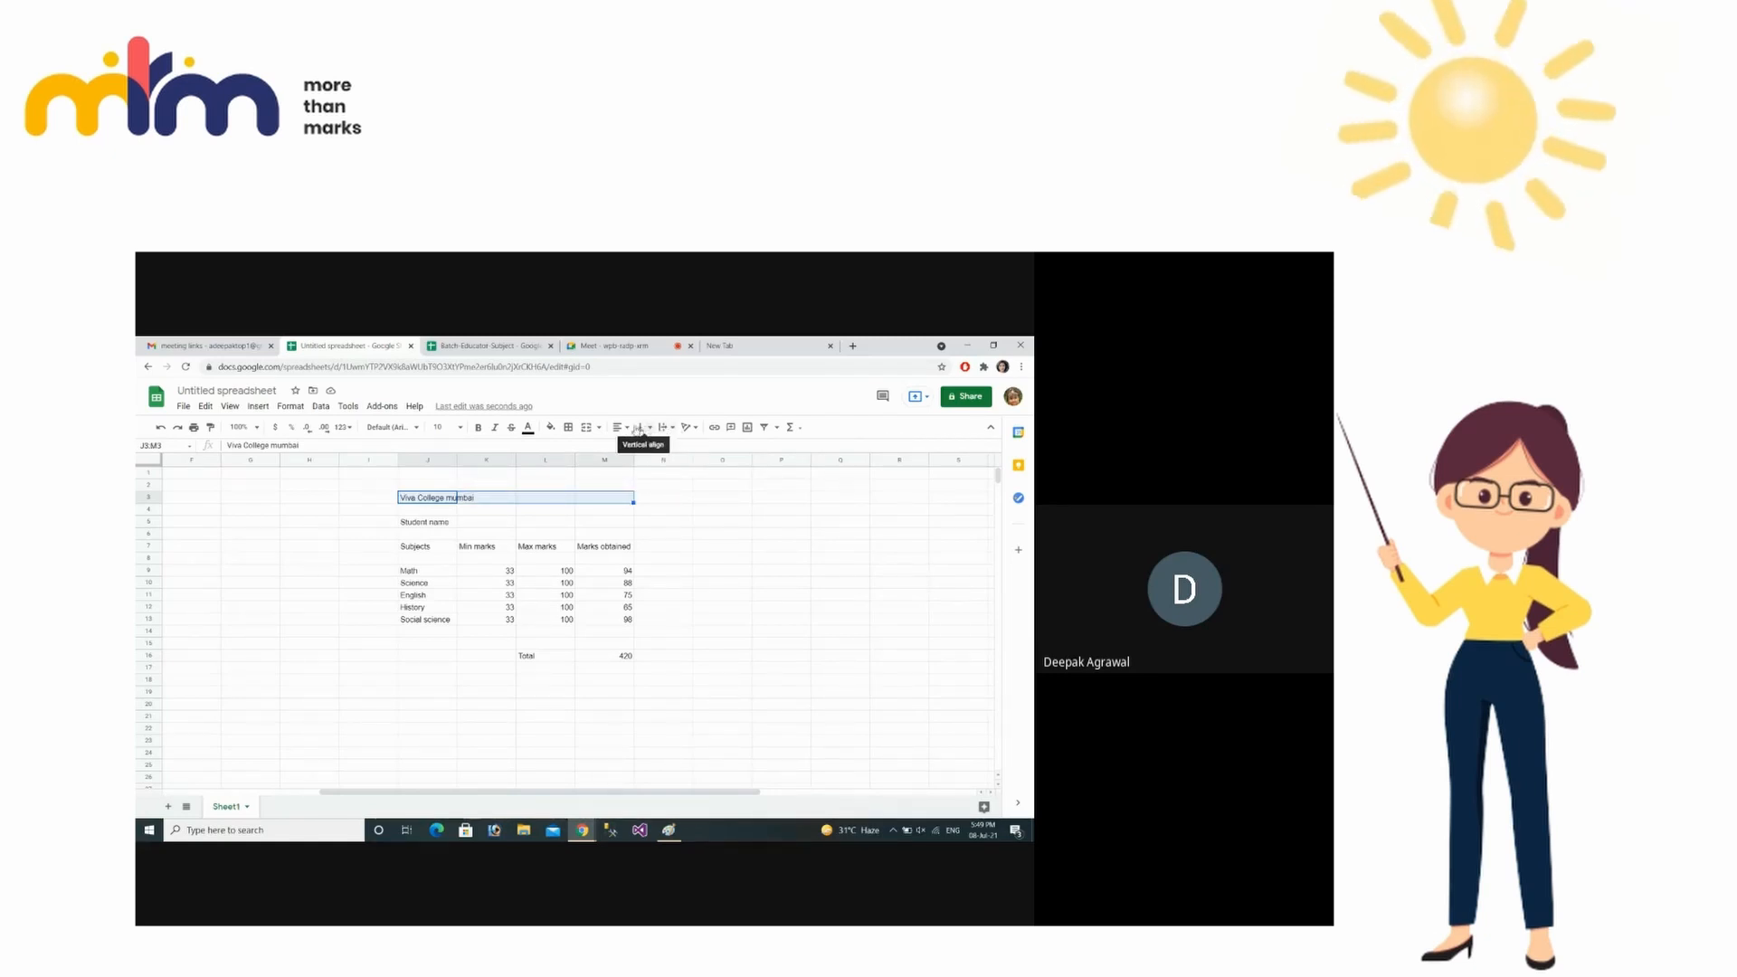
pyautogui.click(587, 428)
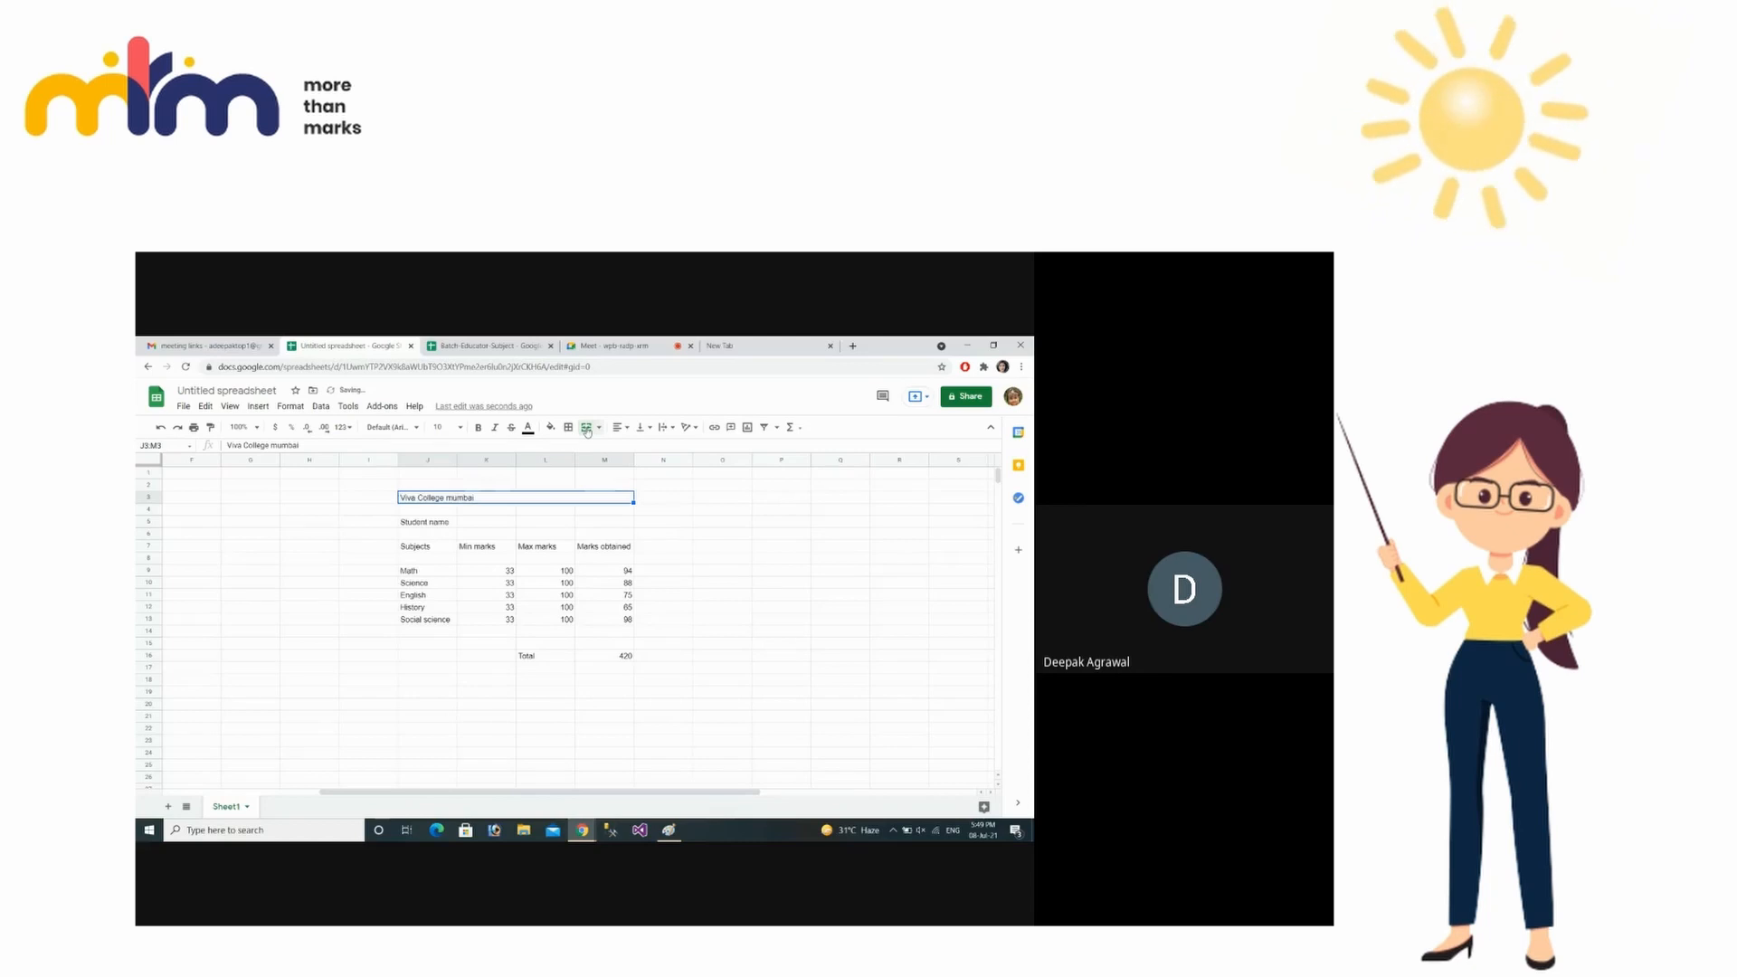
pyautogui.click(649, 509)
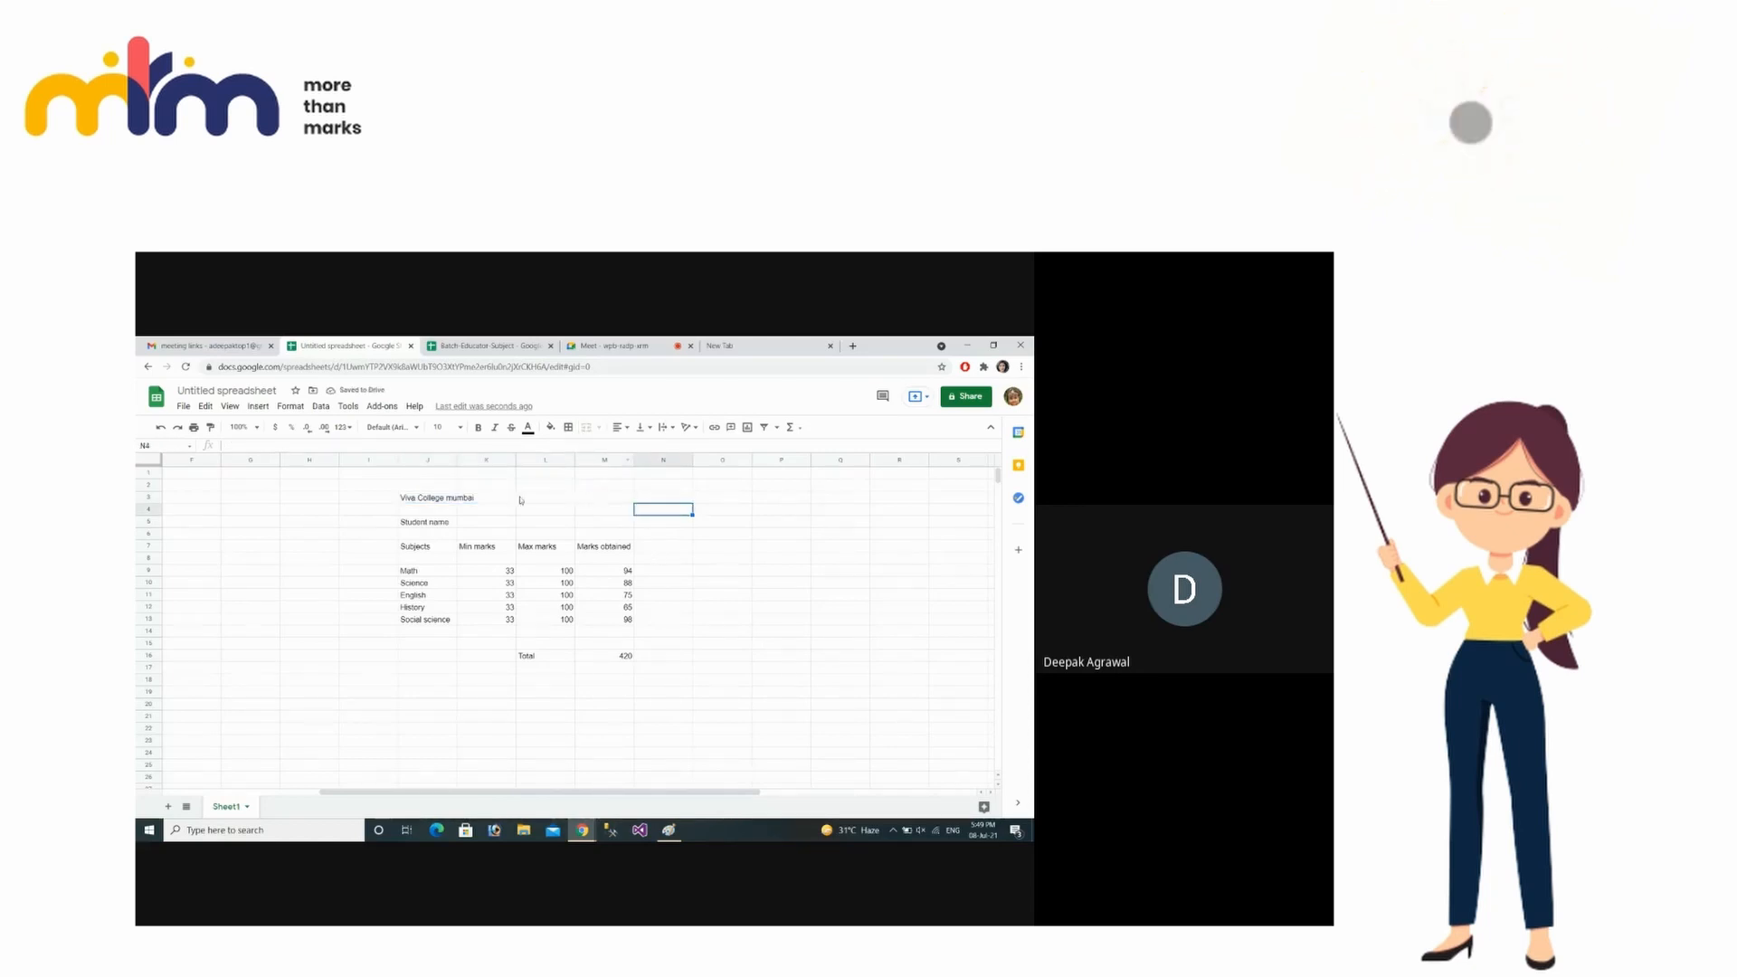
pyautogui.click(523, 500)
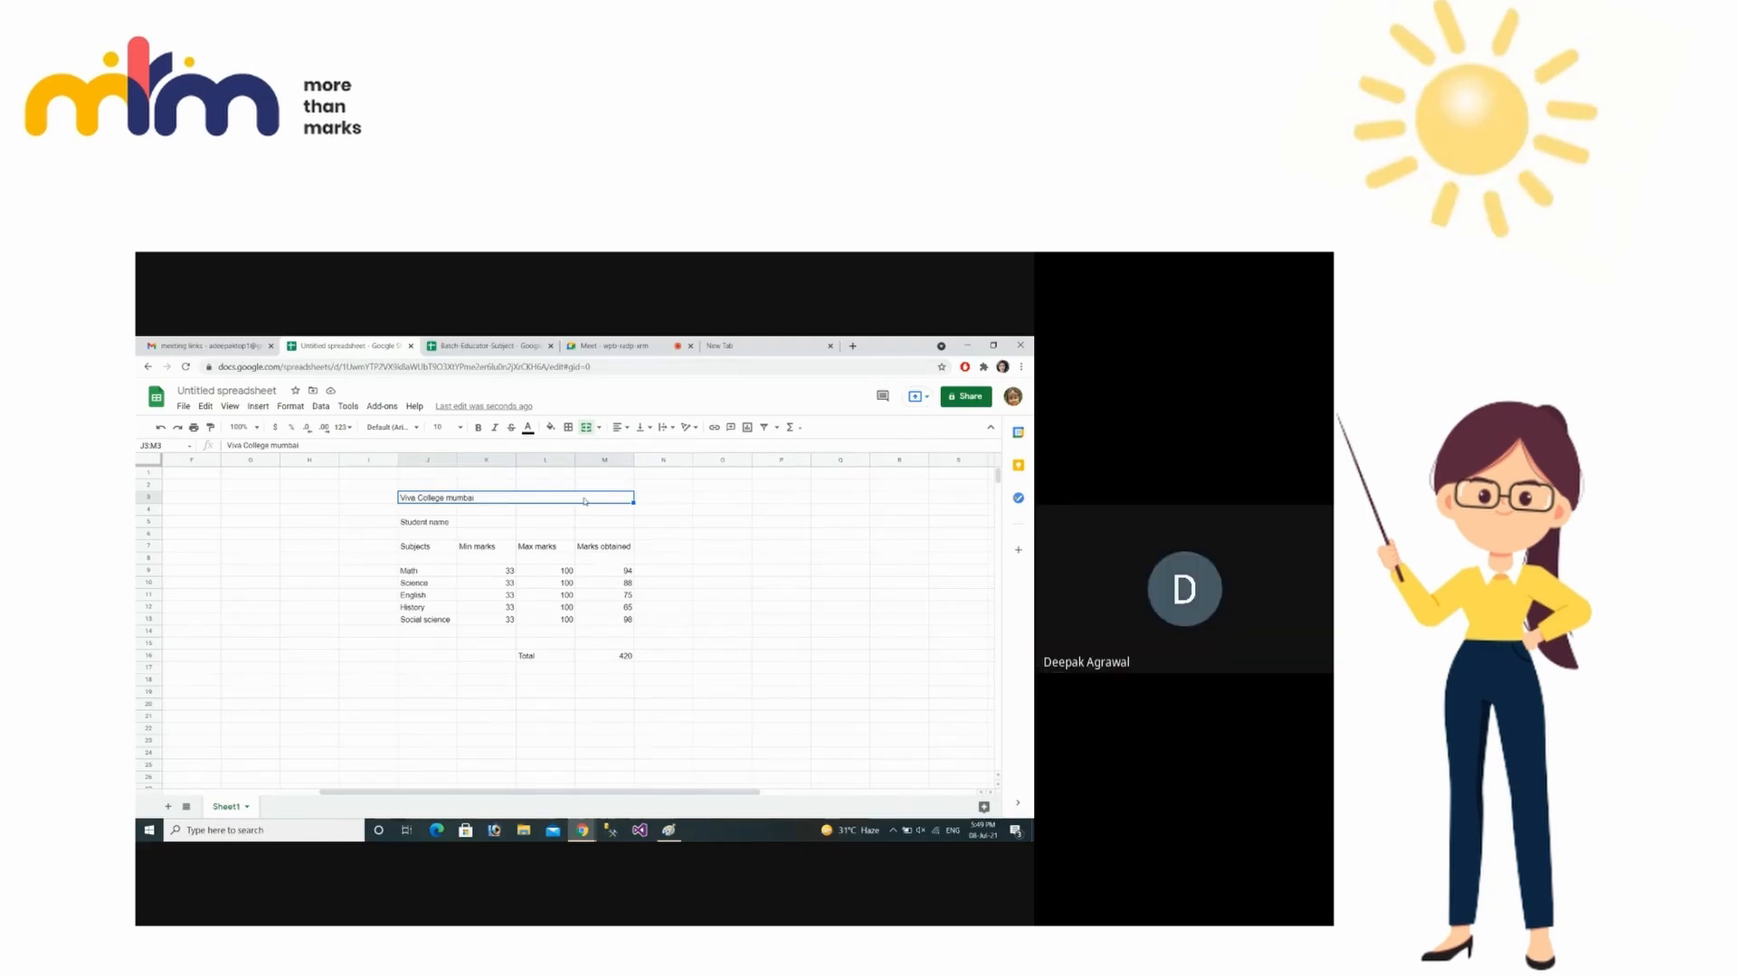
pyautogui.click(628, 430)
pyautogui.click(633, 447)
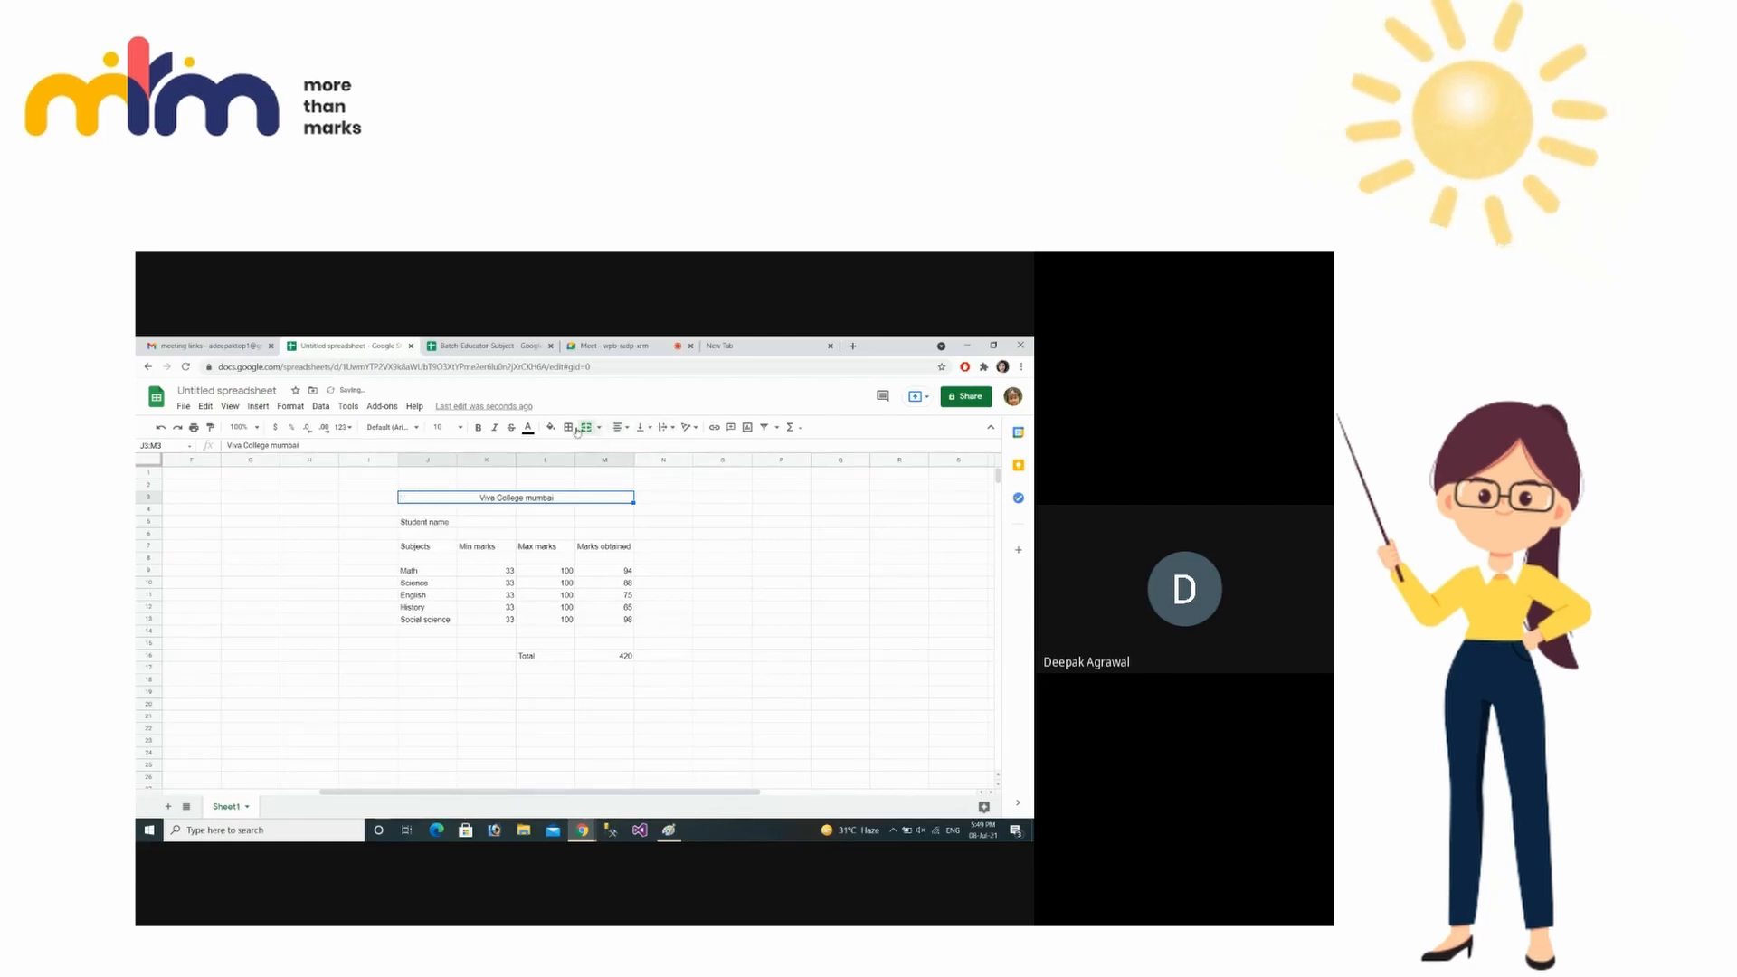
# - Make the "Viva College mumbai" title bold and set its font size to 14
pyautogui.click(484, 428)
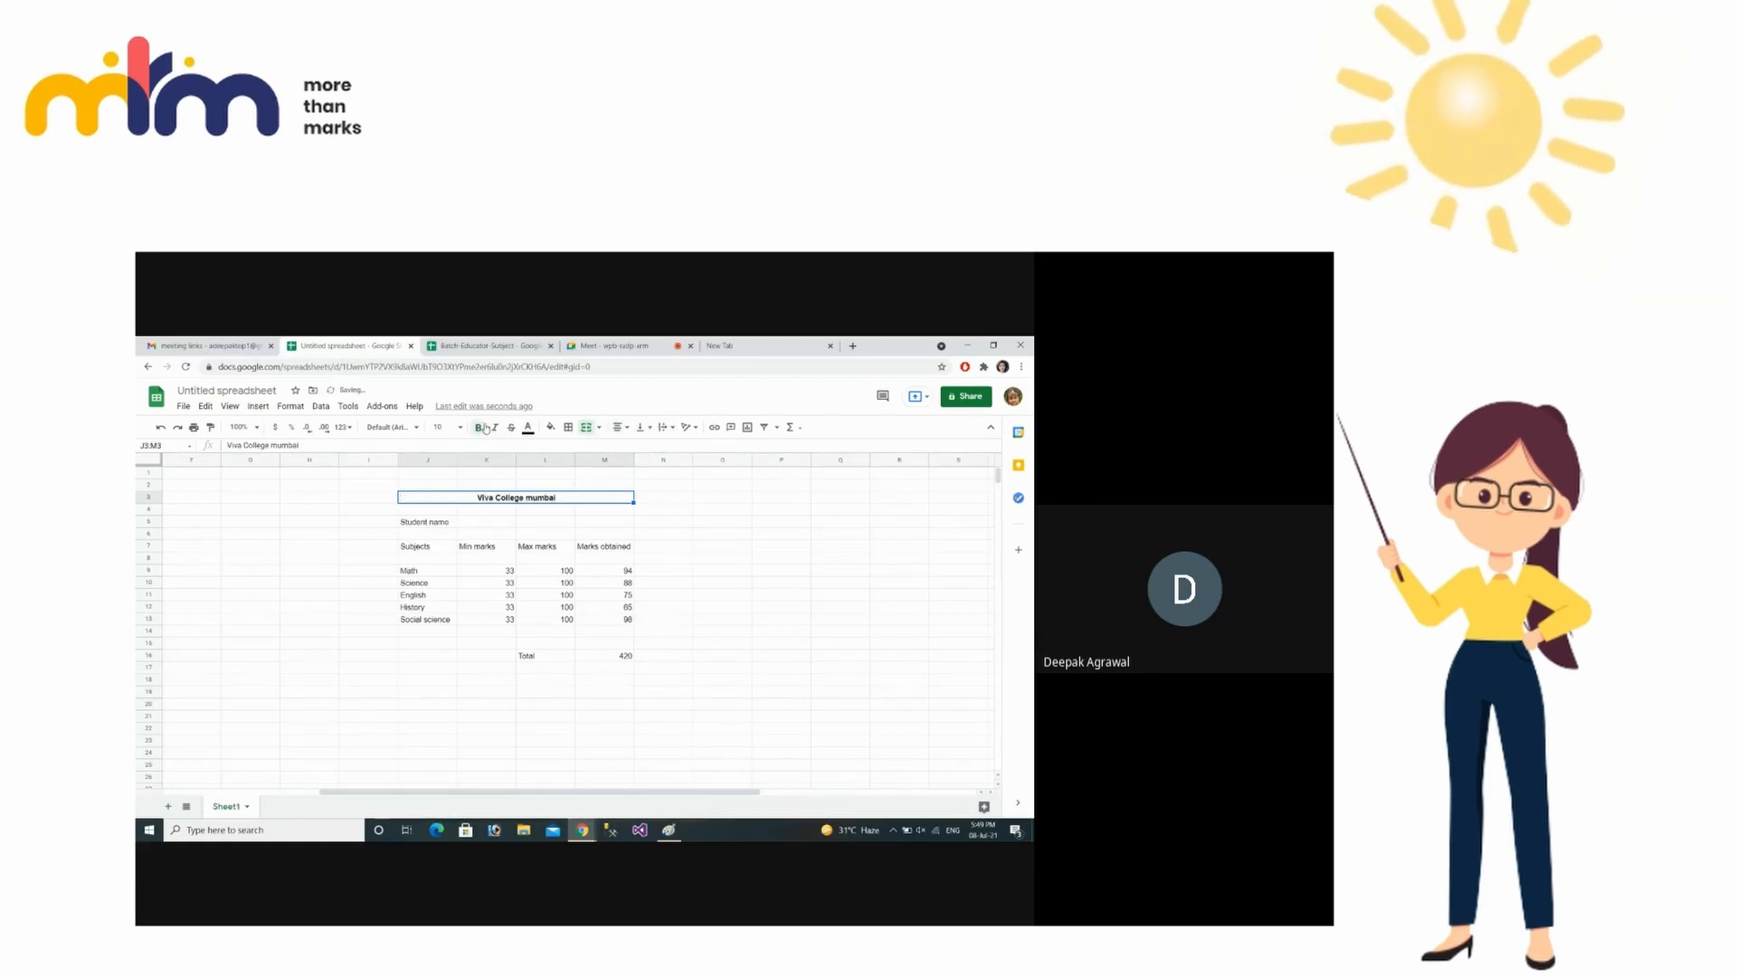
pyautogui.click(456, 430)
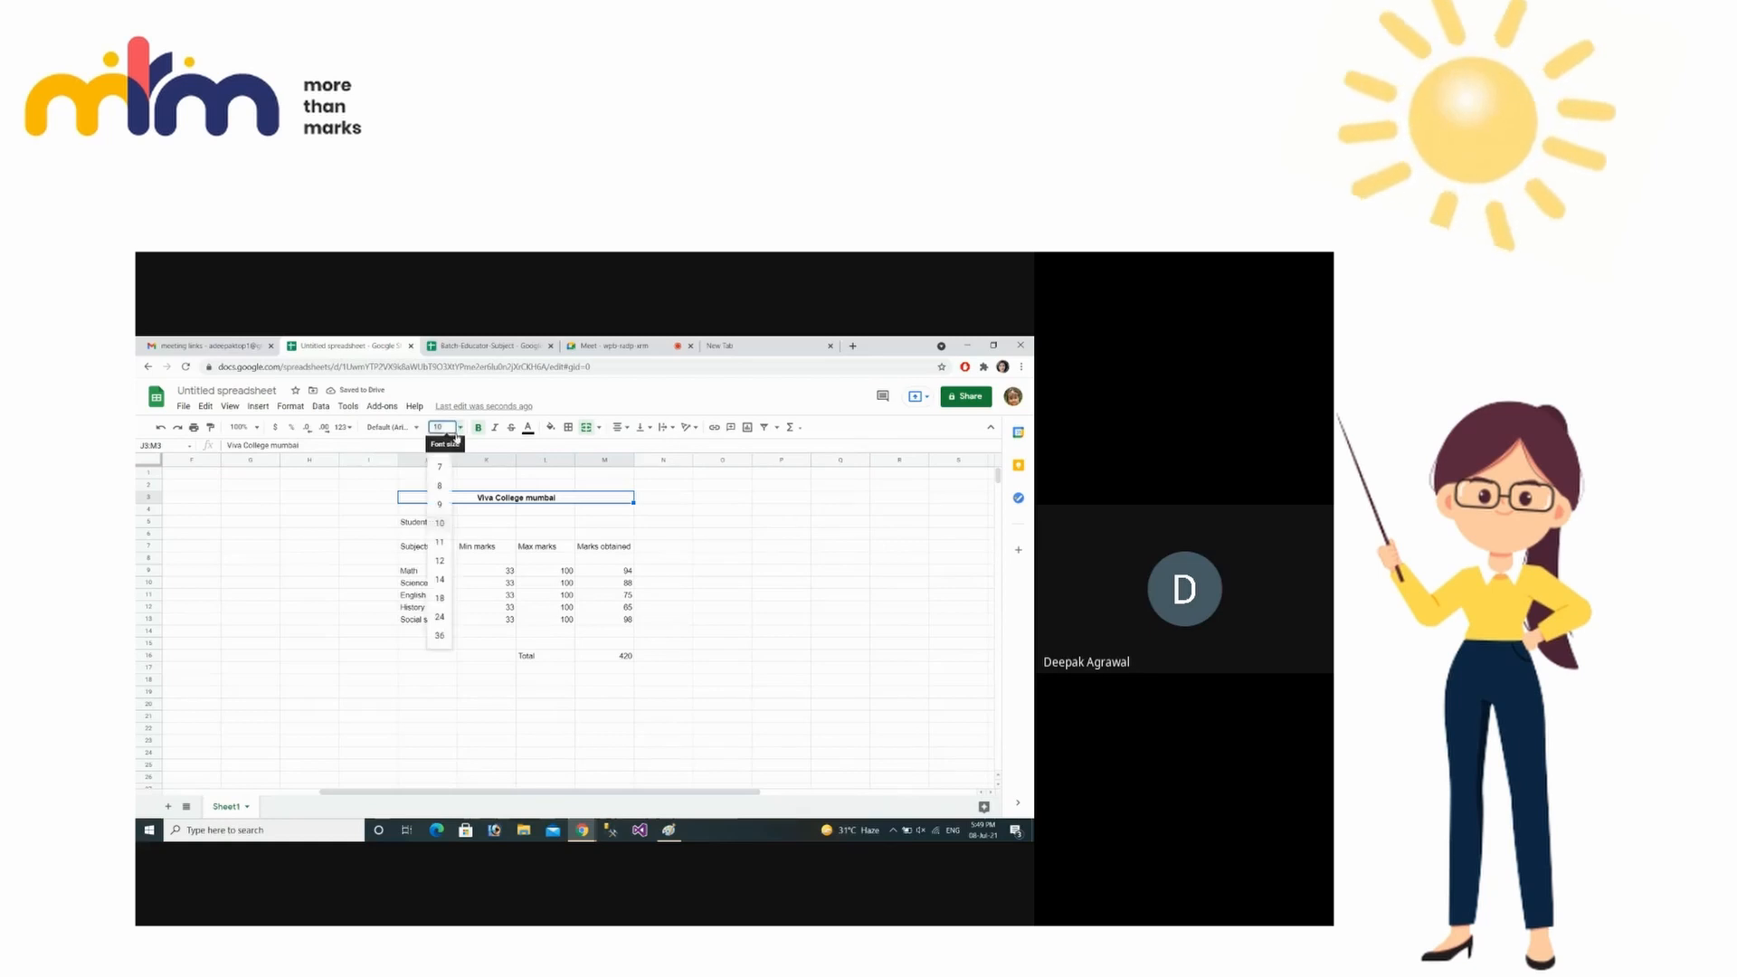
pyautogui.click(441, 543)
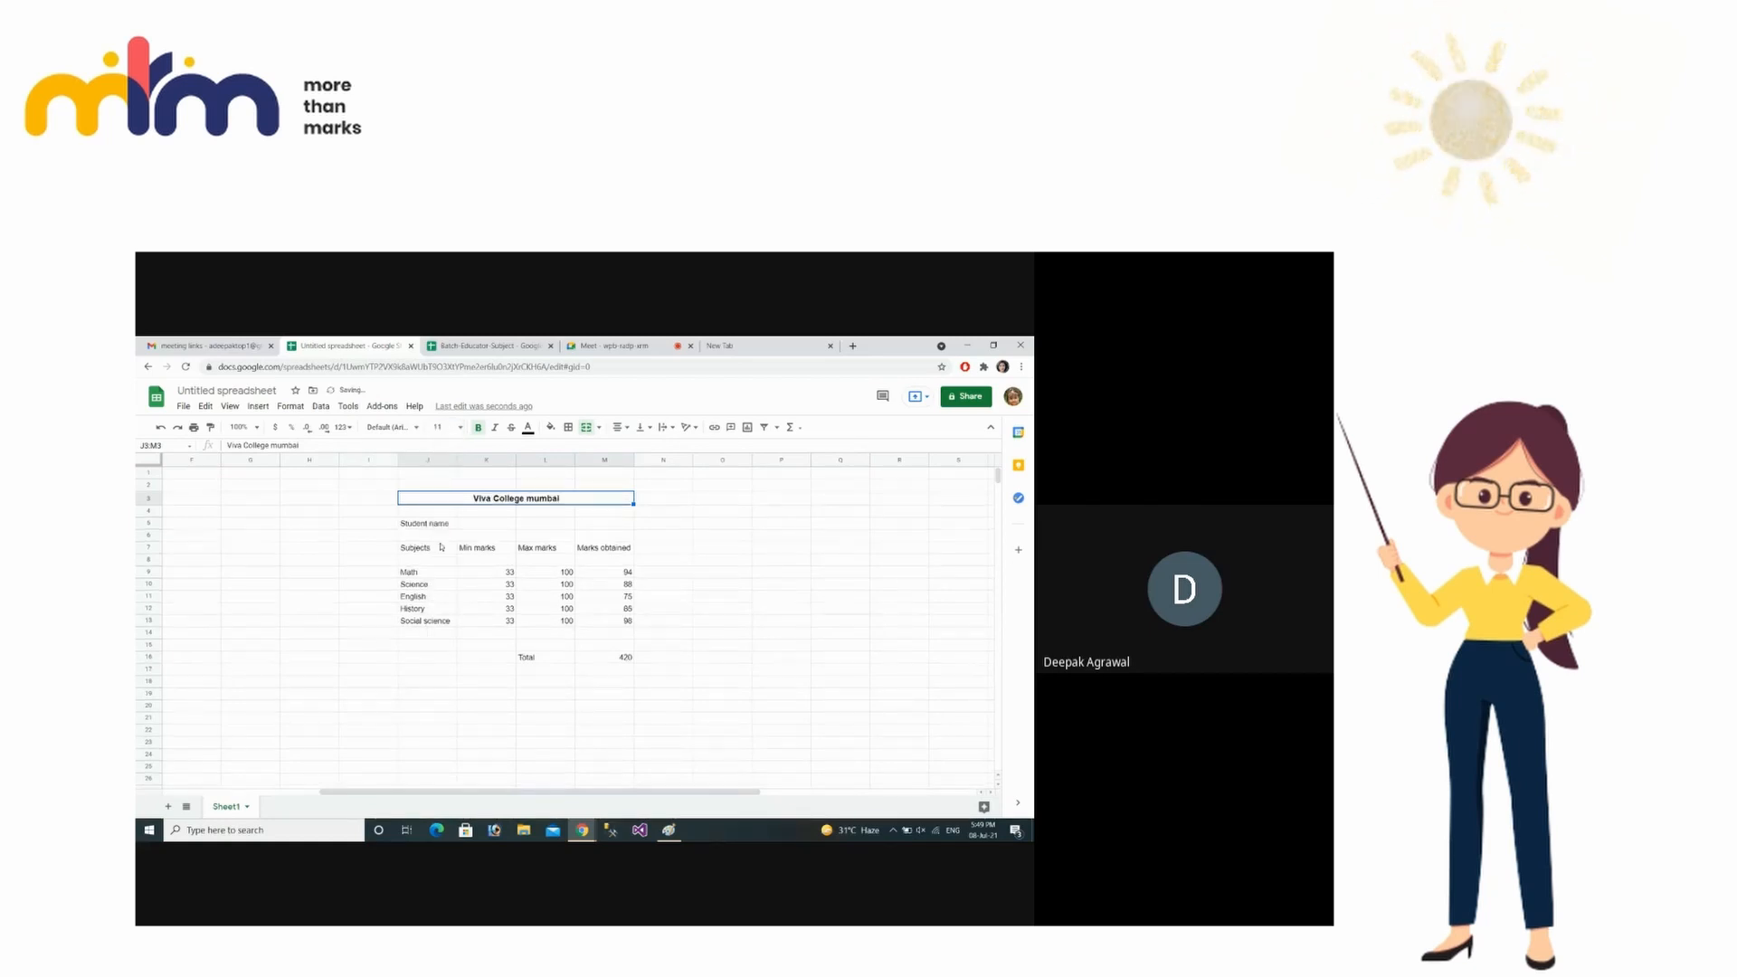
pyautogui.click(440, 427)
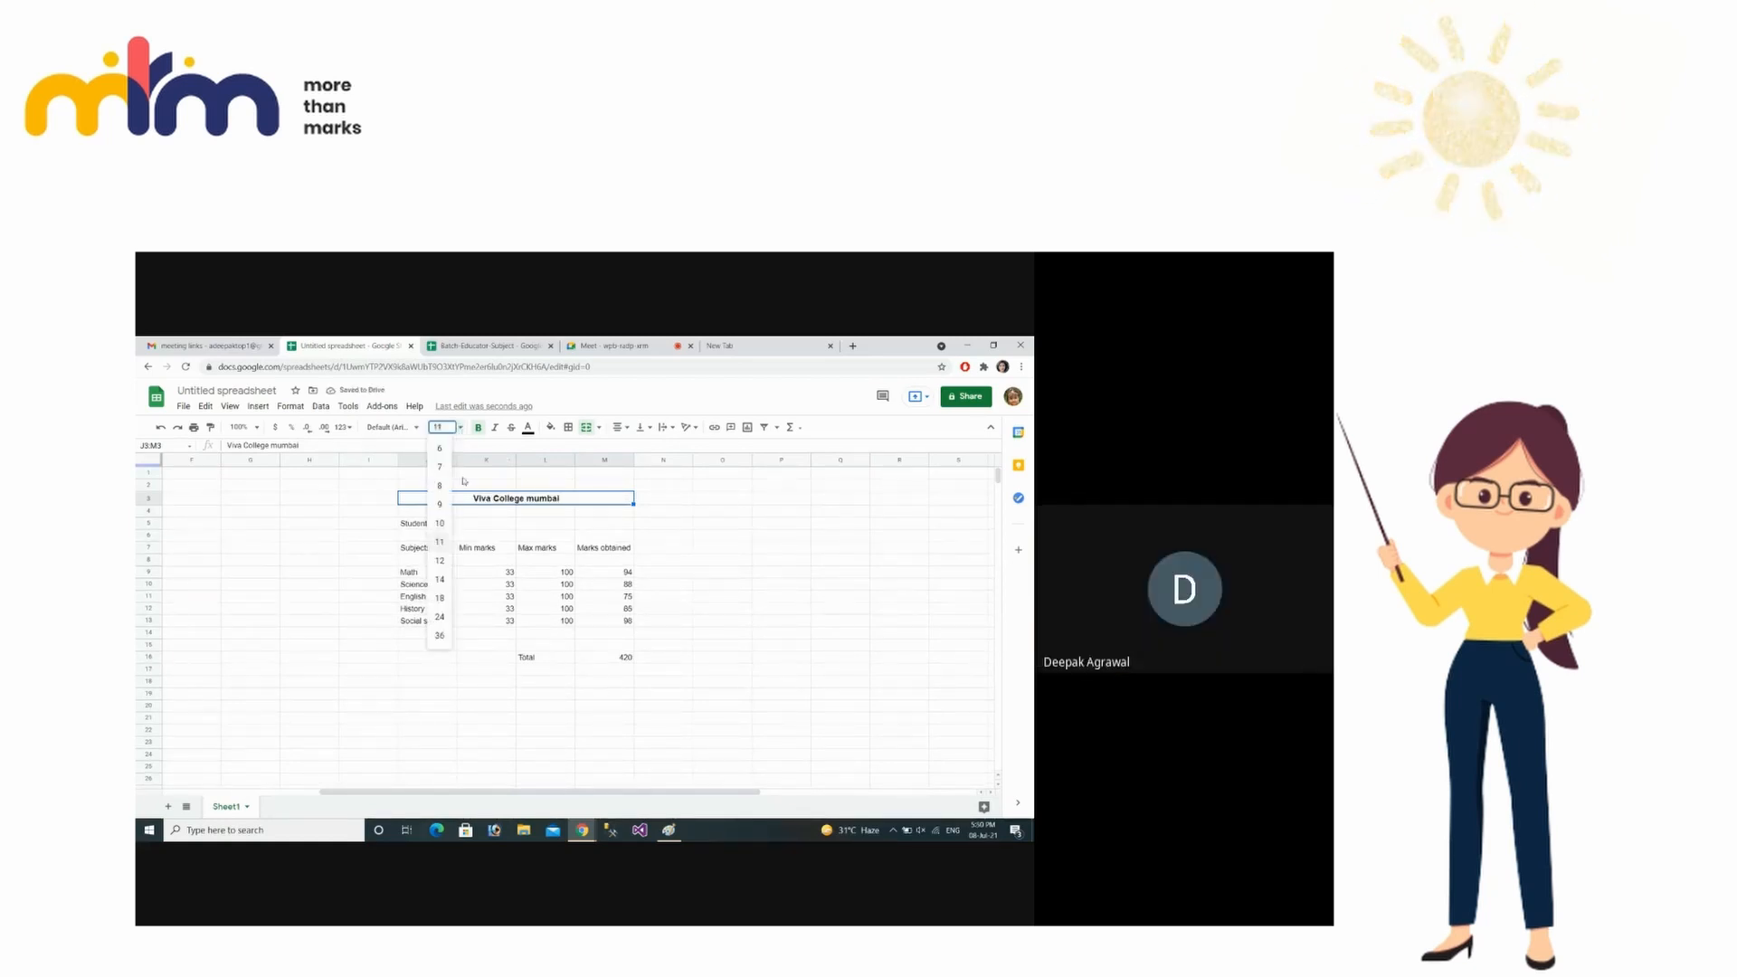
pyautogui.click(440, 580)
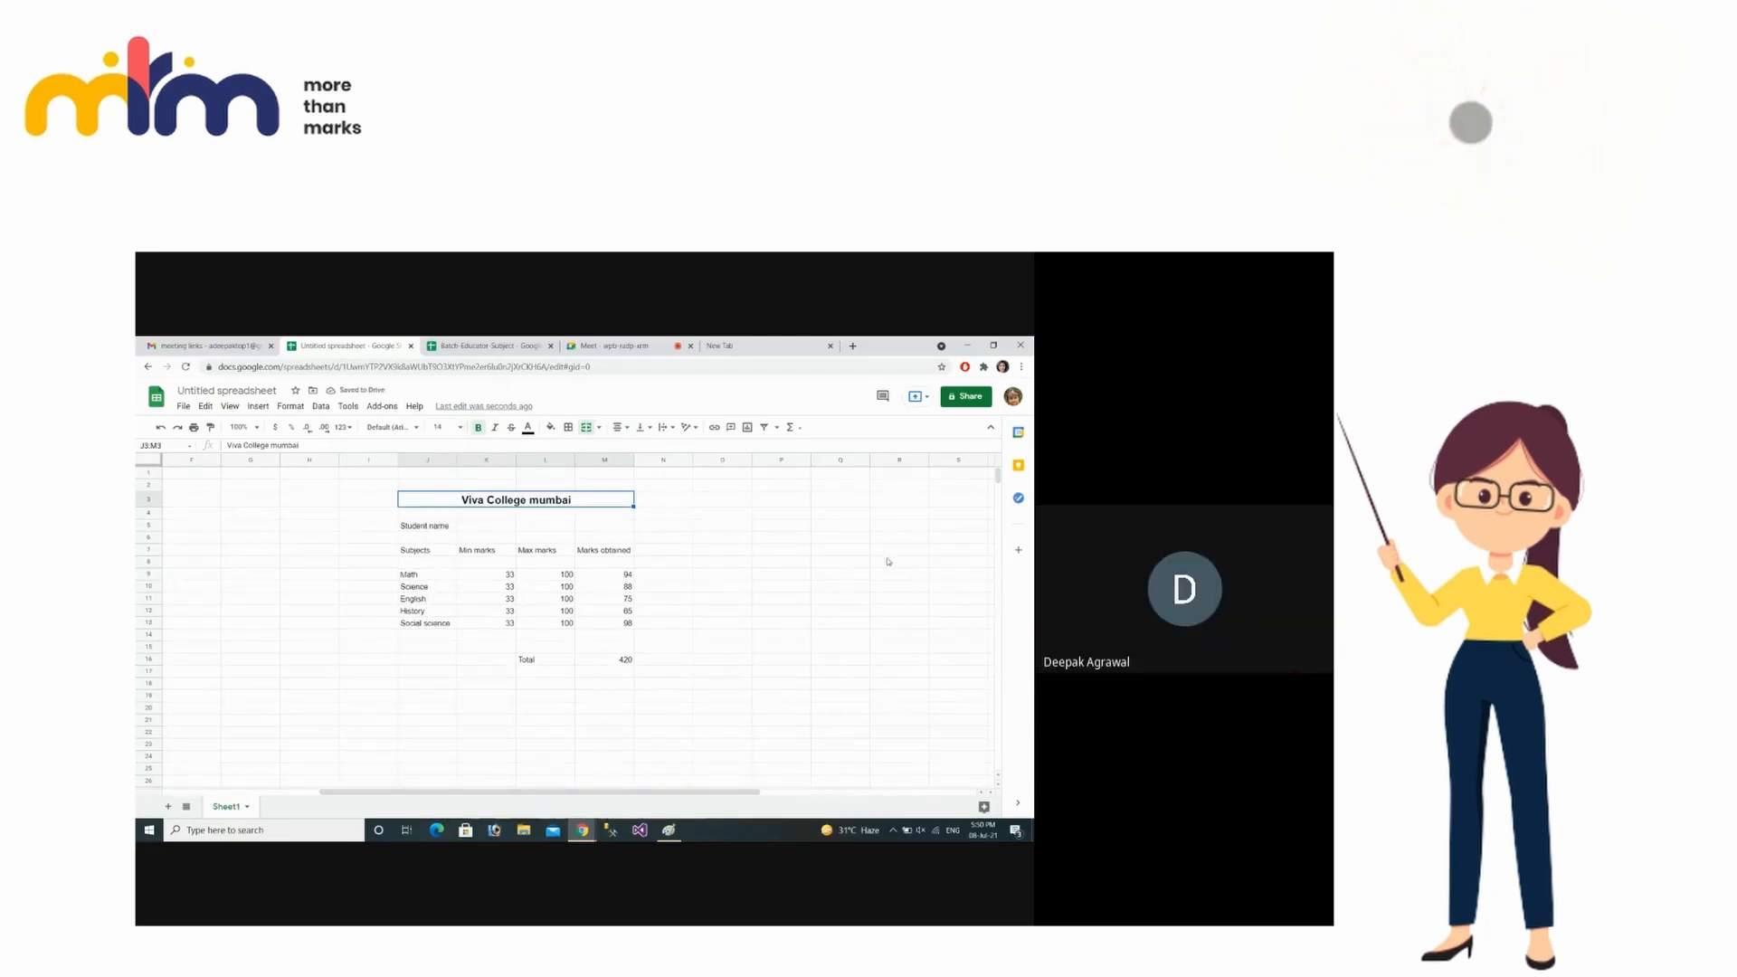
# - Make the "Student name" label bold and enter the student's name in cell K5 beside it
pyautogui.click(420, 529)
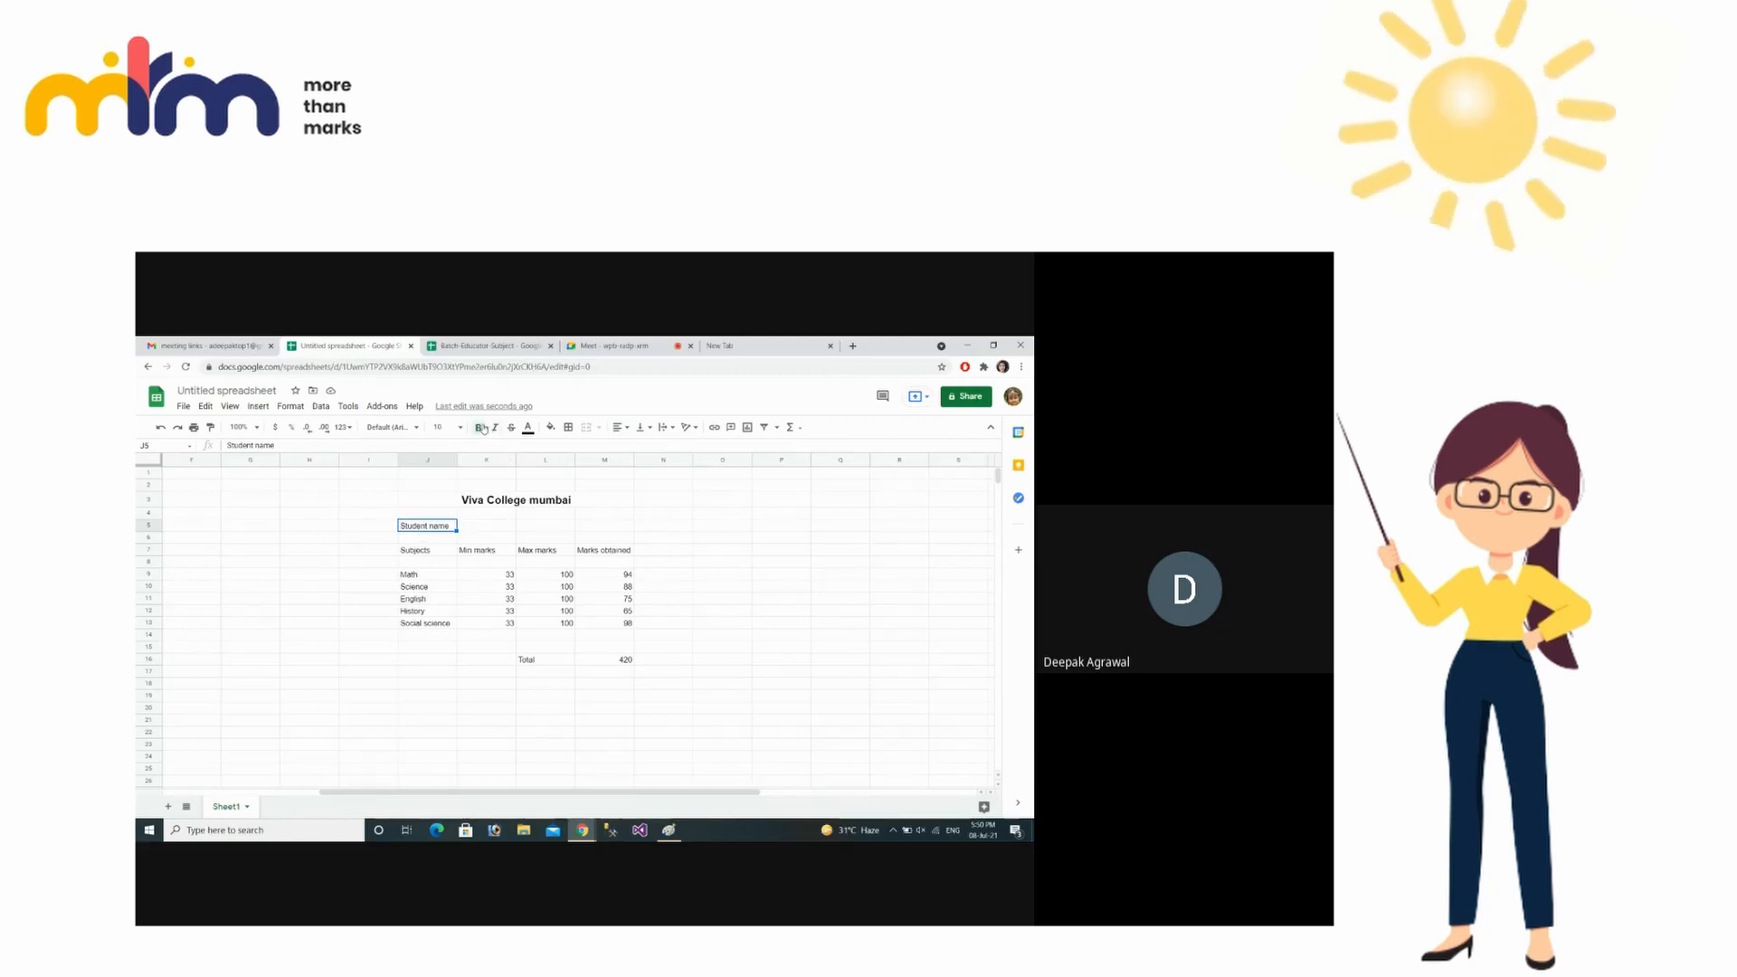
pyautogui.click(478, 427)
pyautogui.click(496, 527)
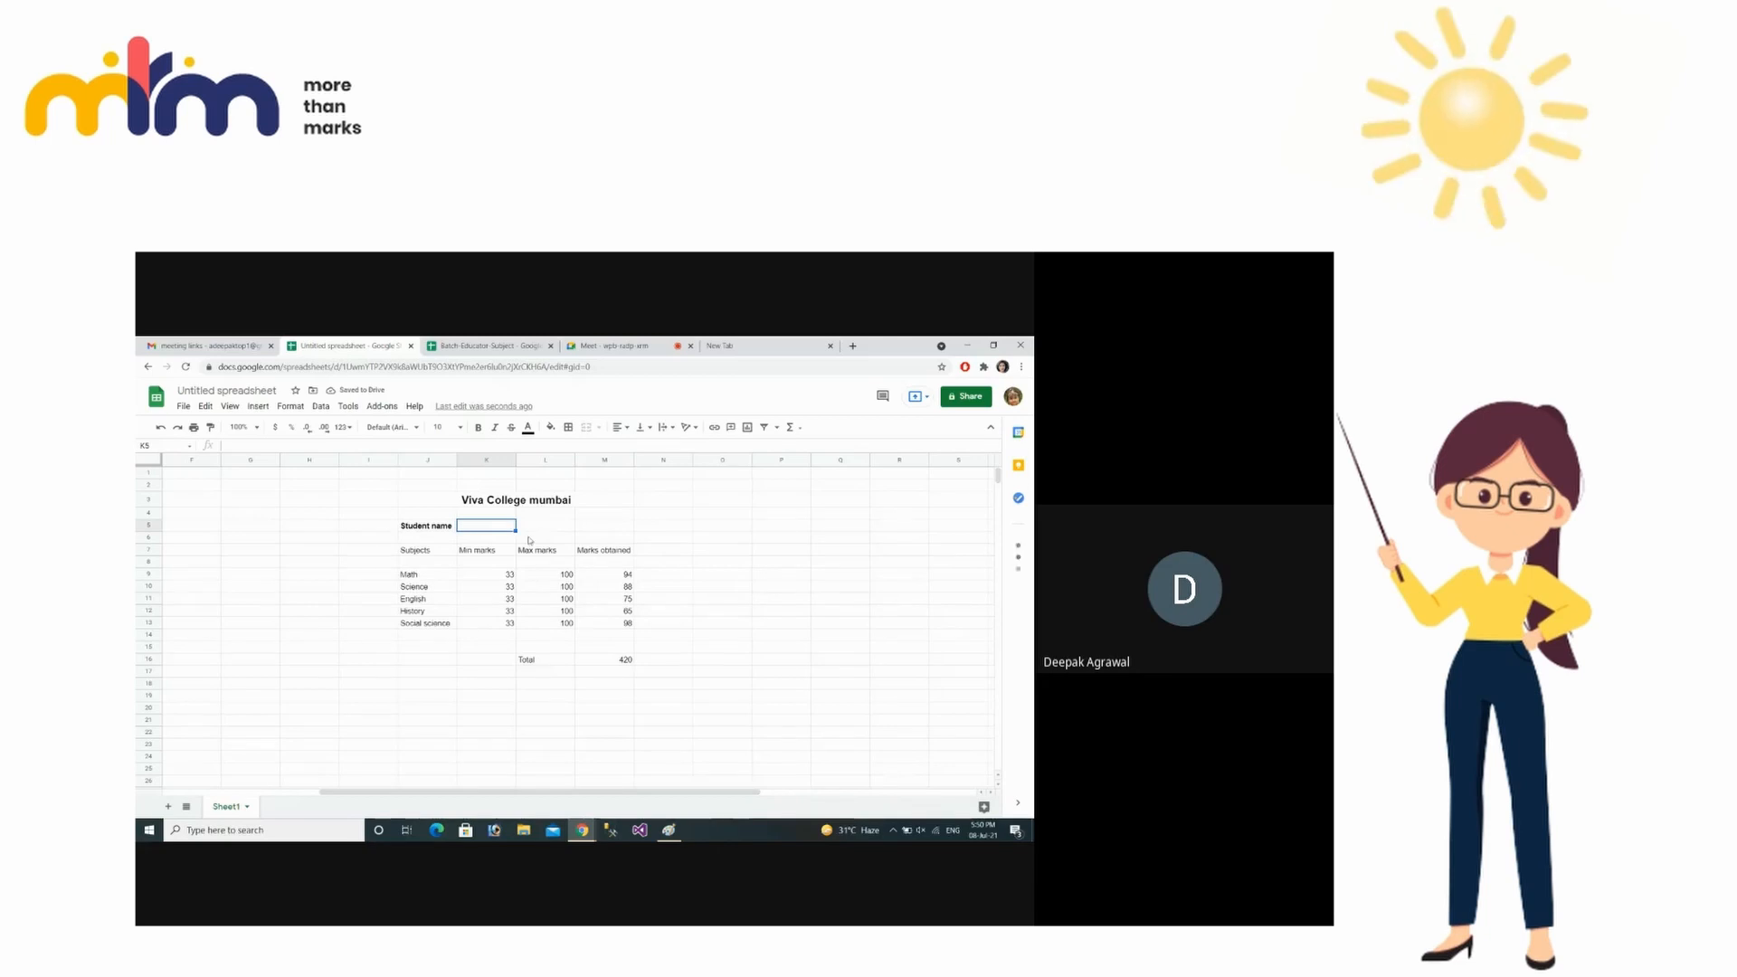
pyautogui.write('Ana')
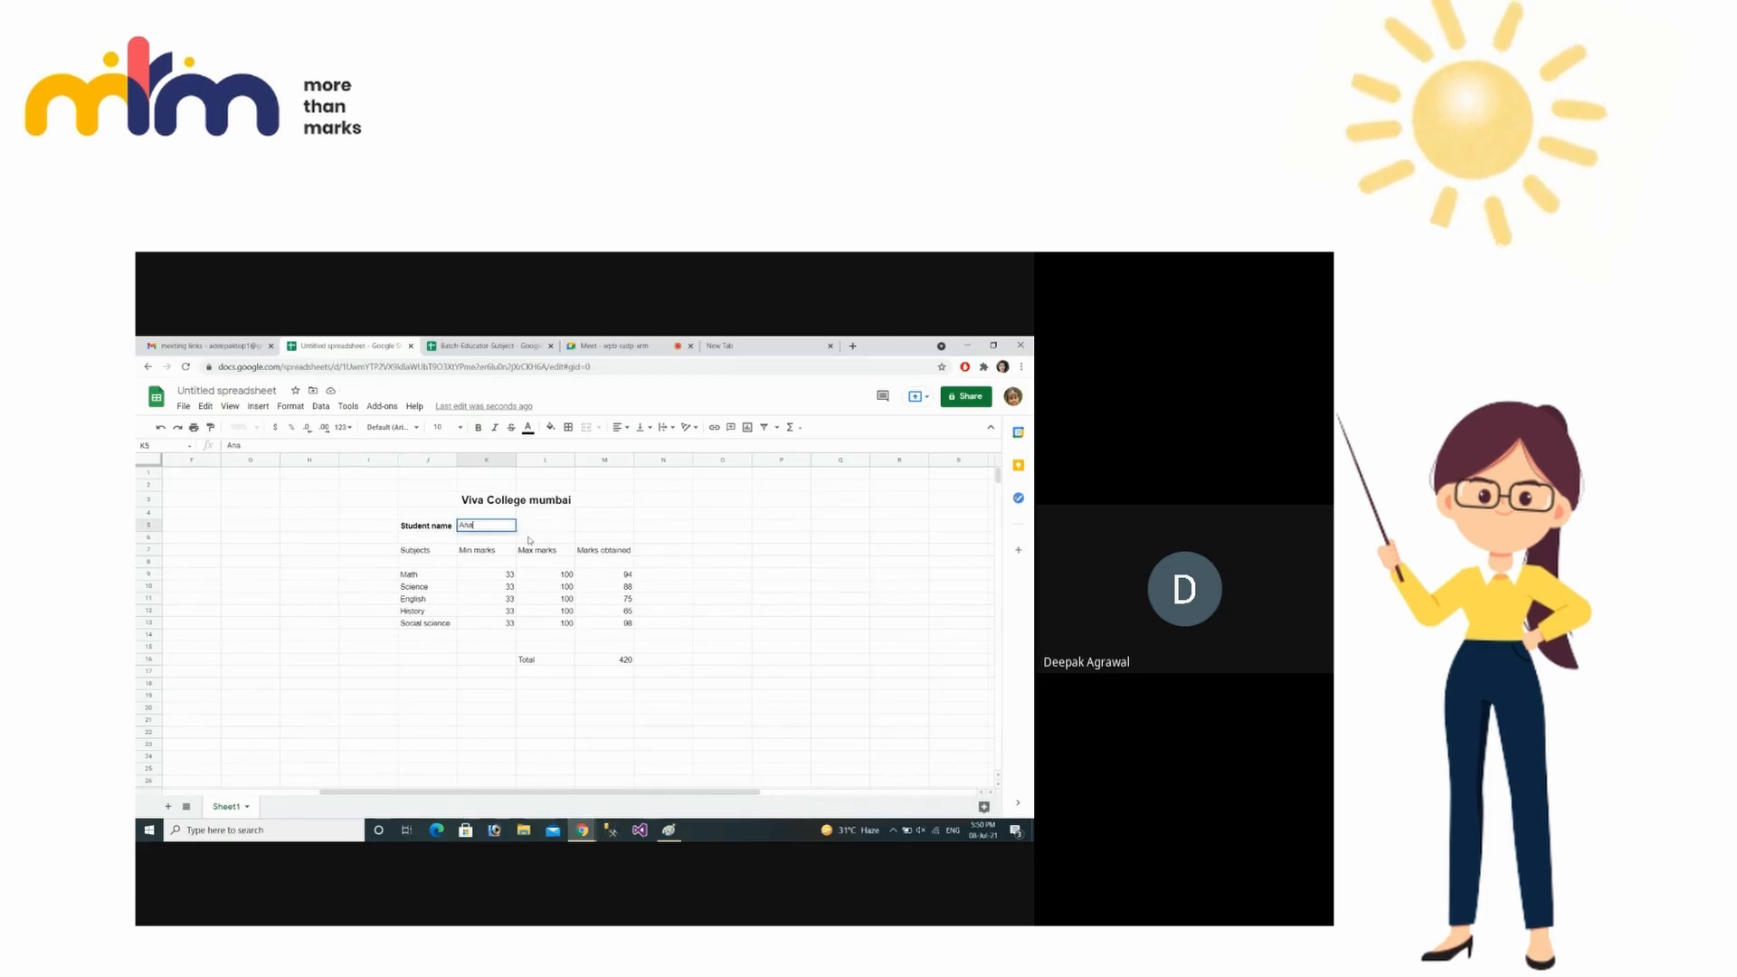
pyautogui.write('mika')
pyautogui.press('Return')
# - Merge cells K5:L5 holding the student's name and centre the name horizontally
pyautogui.click(496, 530)
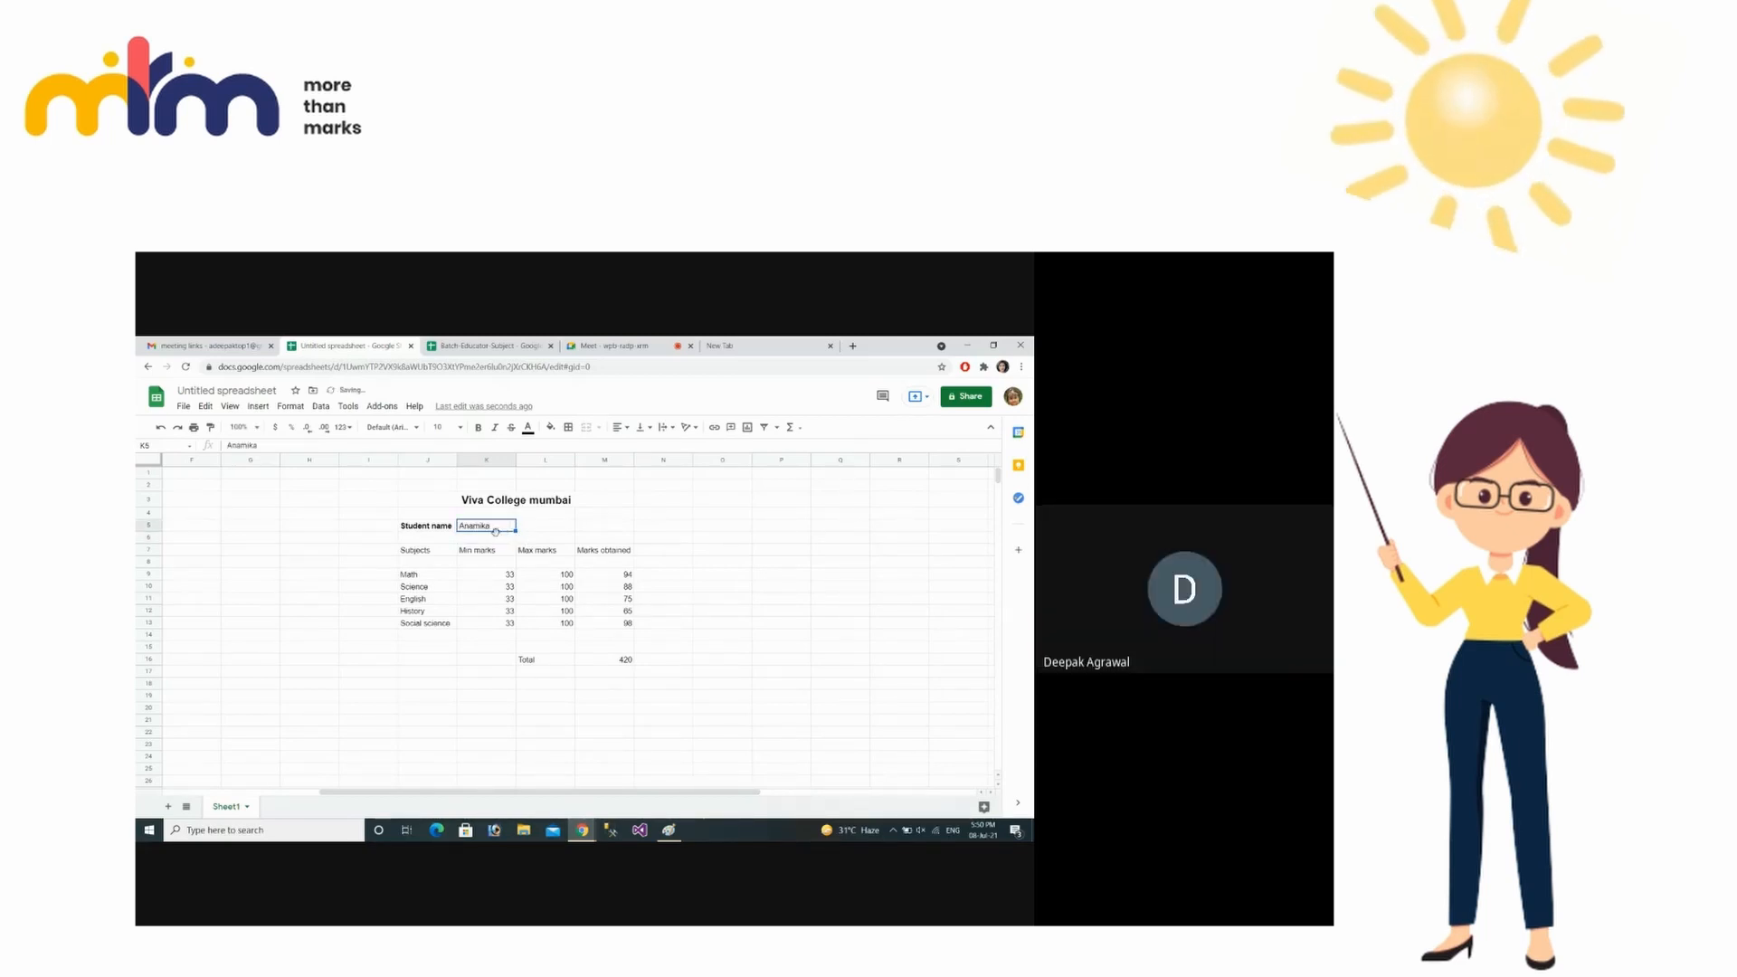
pyautogui.moveTo(496, 532); pyautogui.dragTo(545, 528)
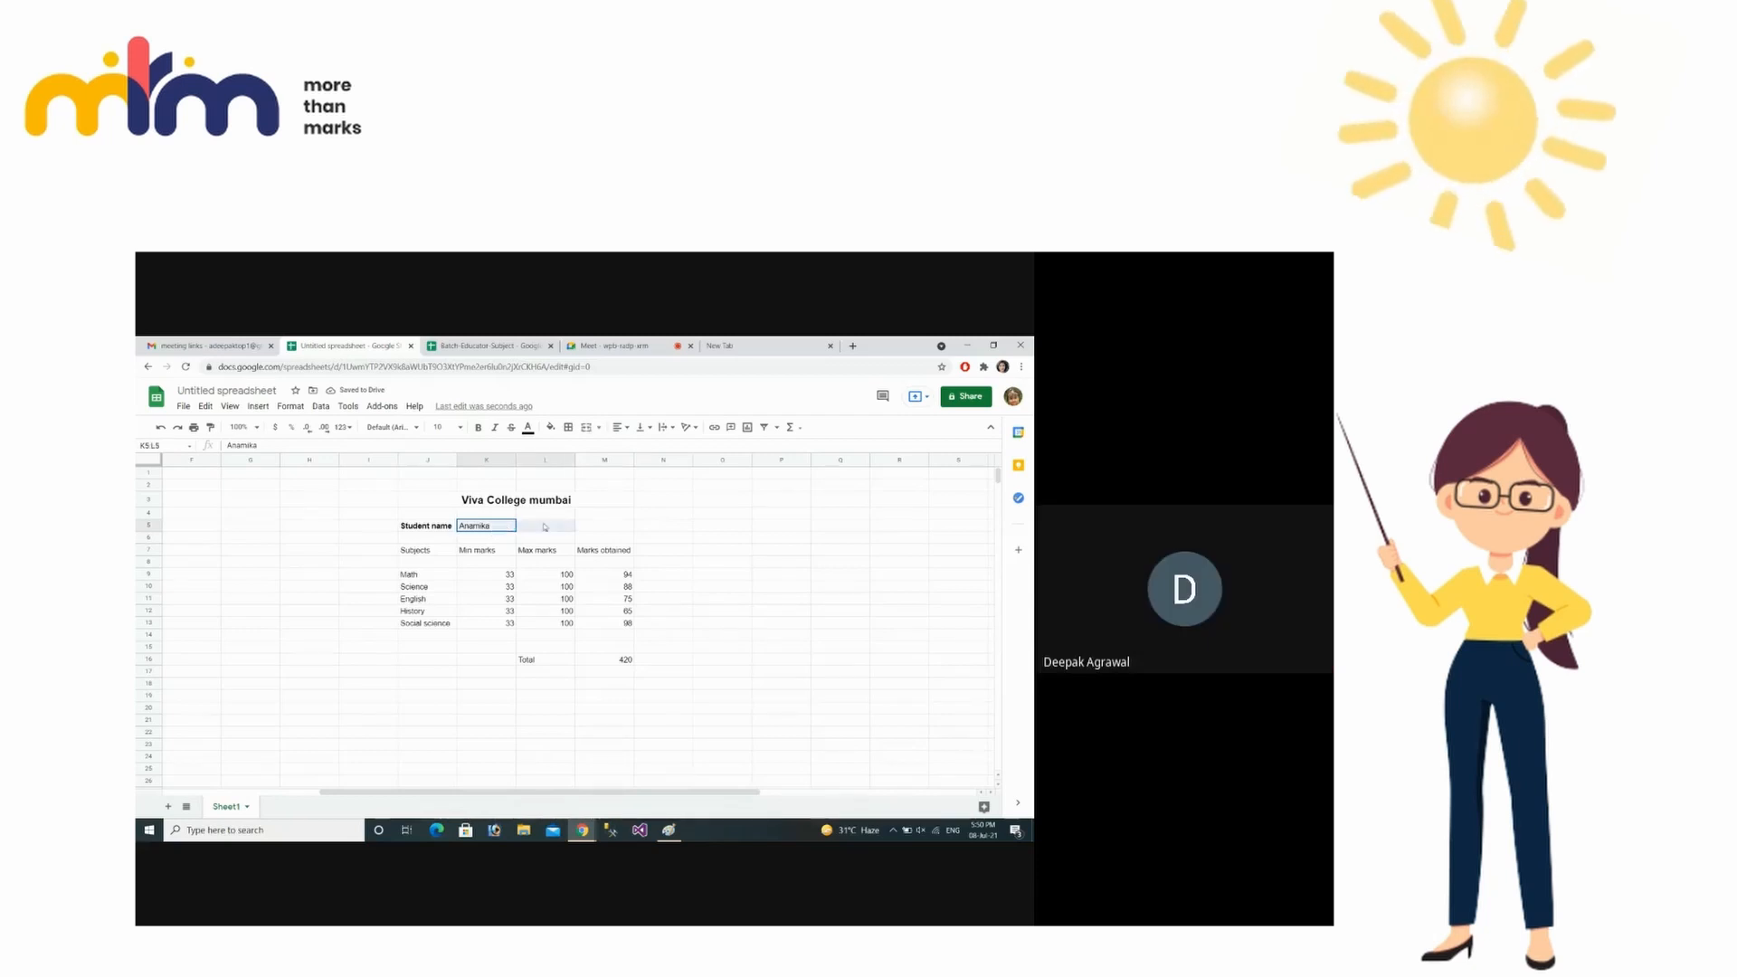
pyautogui.click(587, 427)
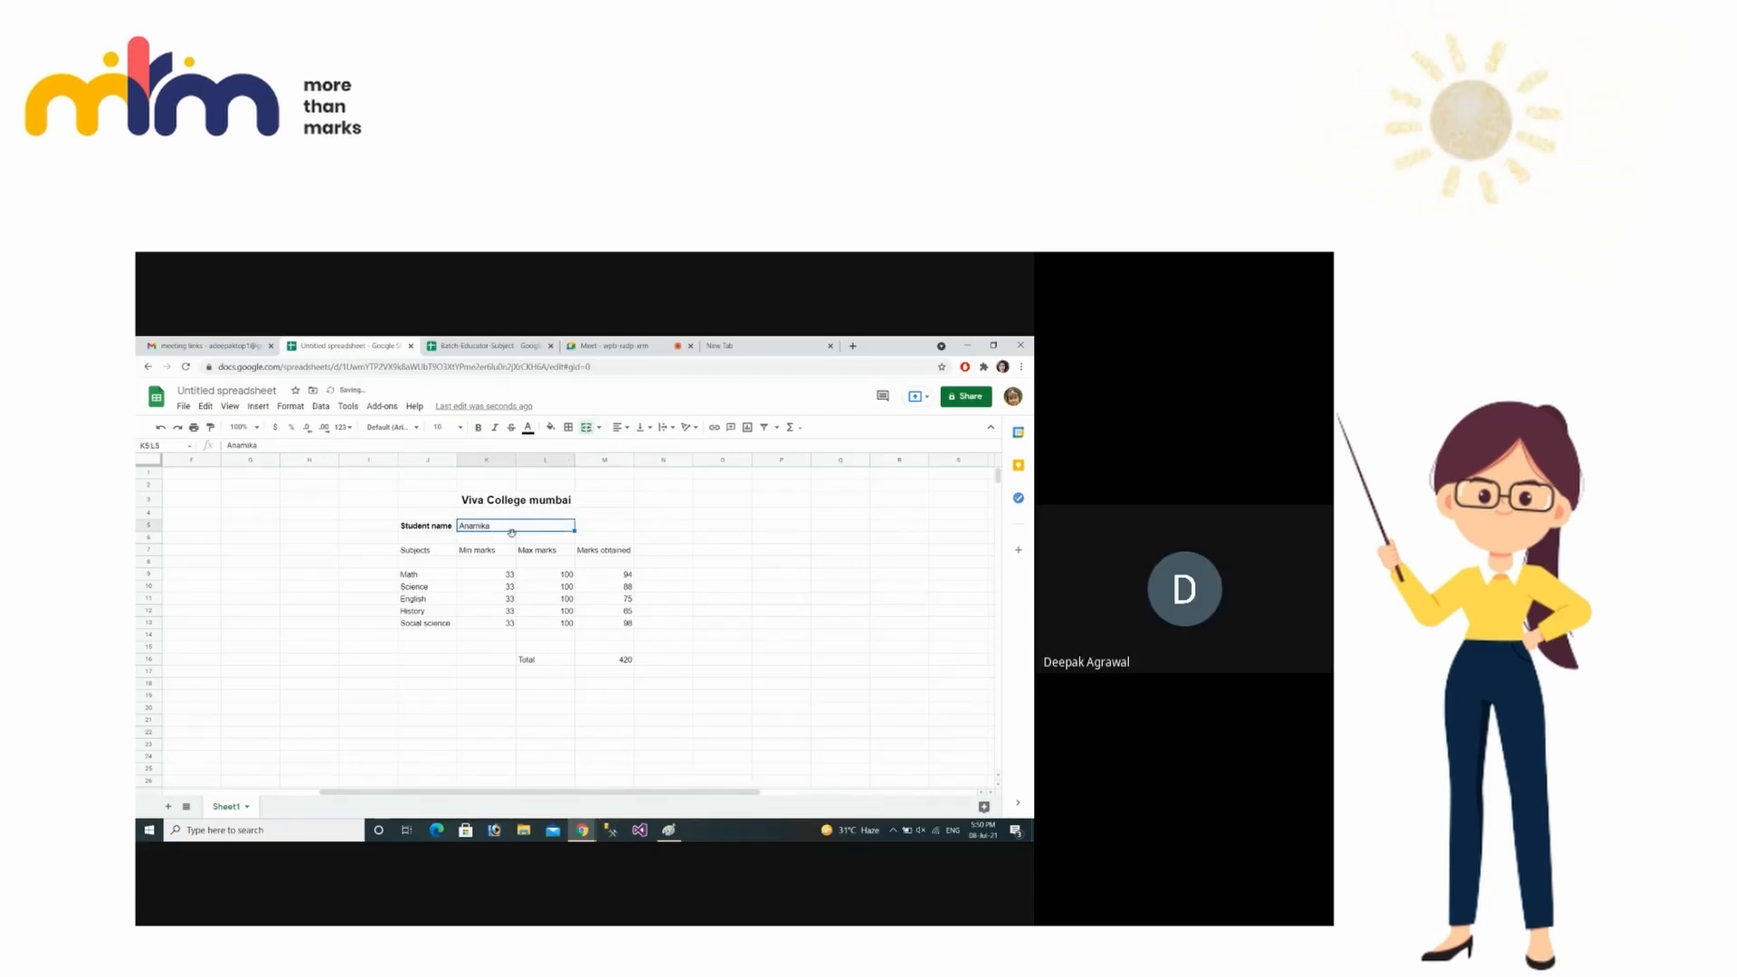
pyautogui.click(618, 427)
pyautogui.click(626, 447)
pyautogui.click(722, 549)
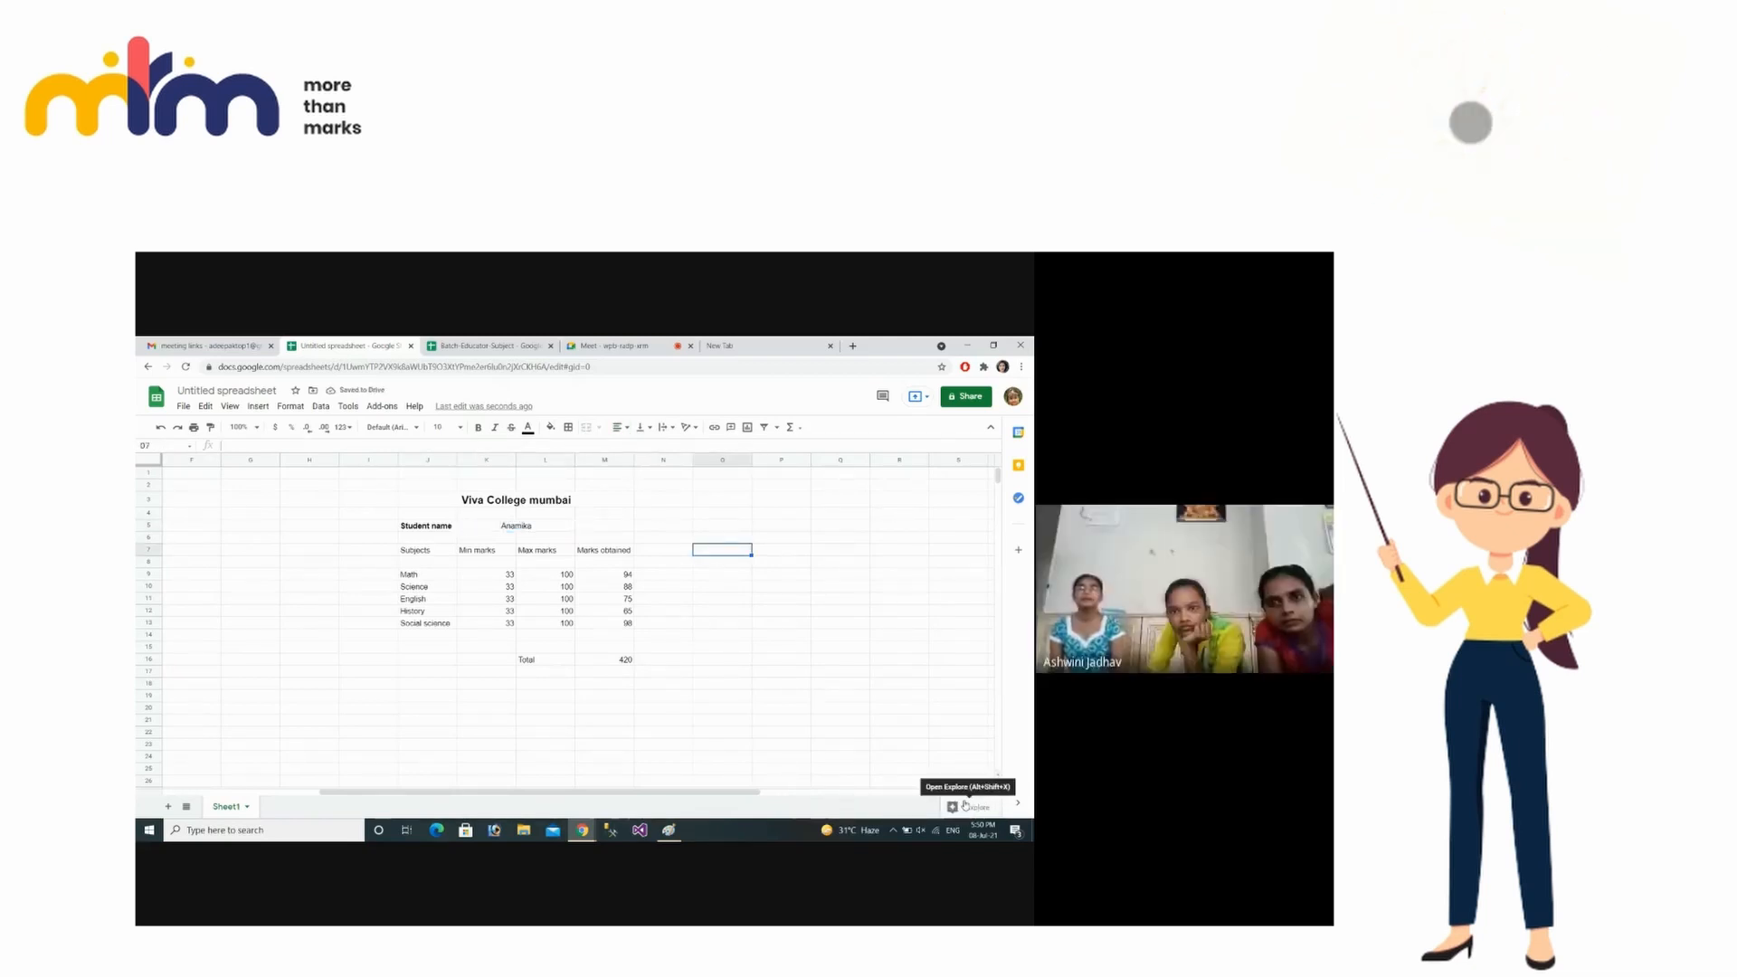
# - Make the header row J7:M7 bold, from "Subjects" to "Marks obtained"
pyautogui.click(406, 553)
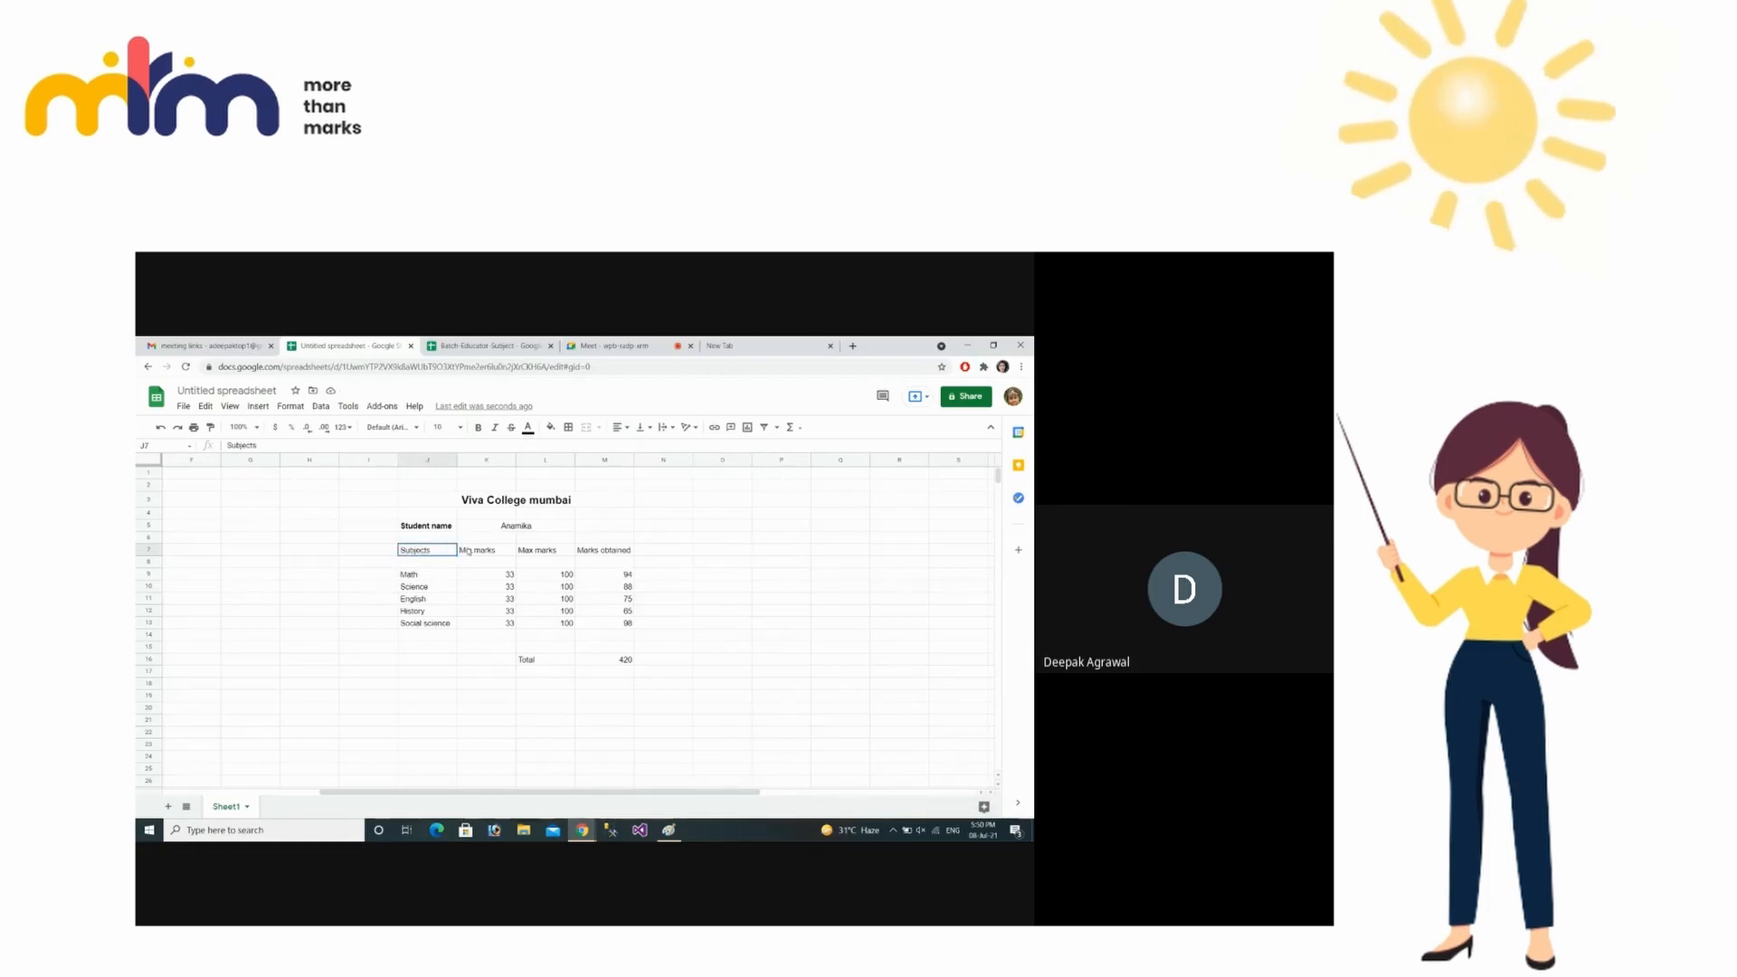
pyautogui.moveTo(466, 551); pyautogui.dragTo(615, 551)
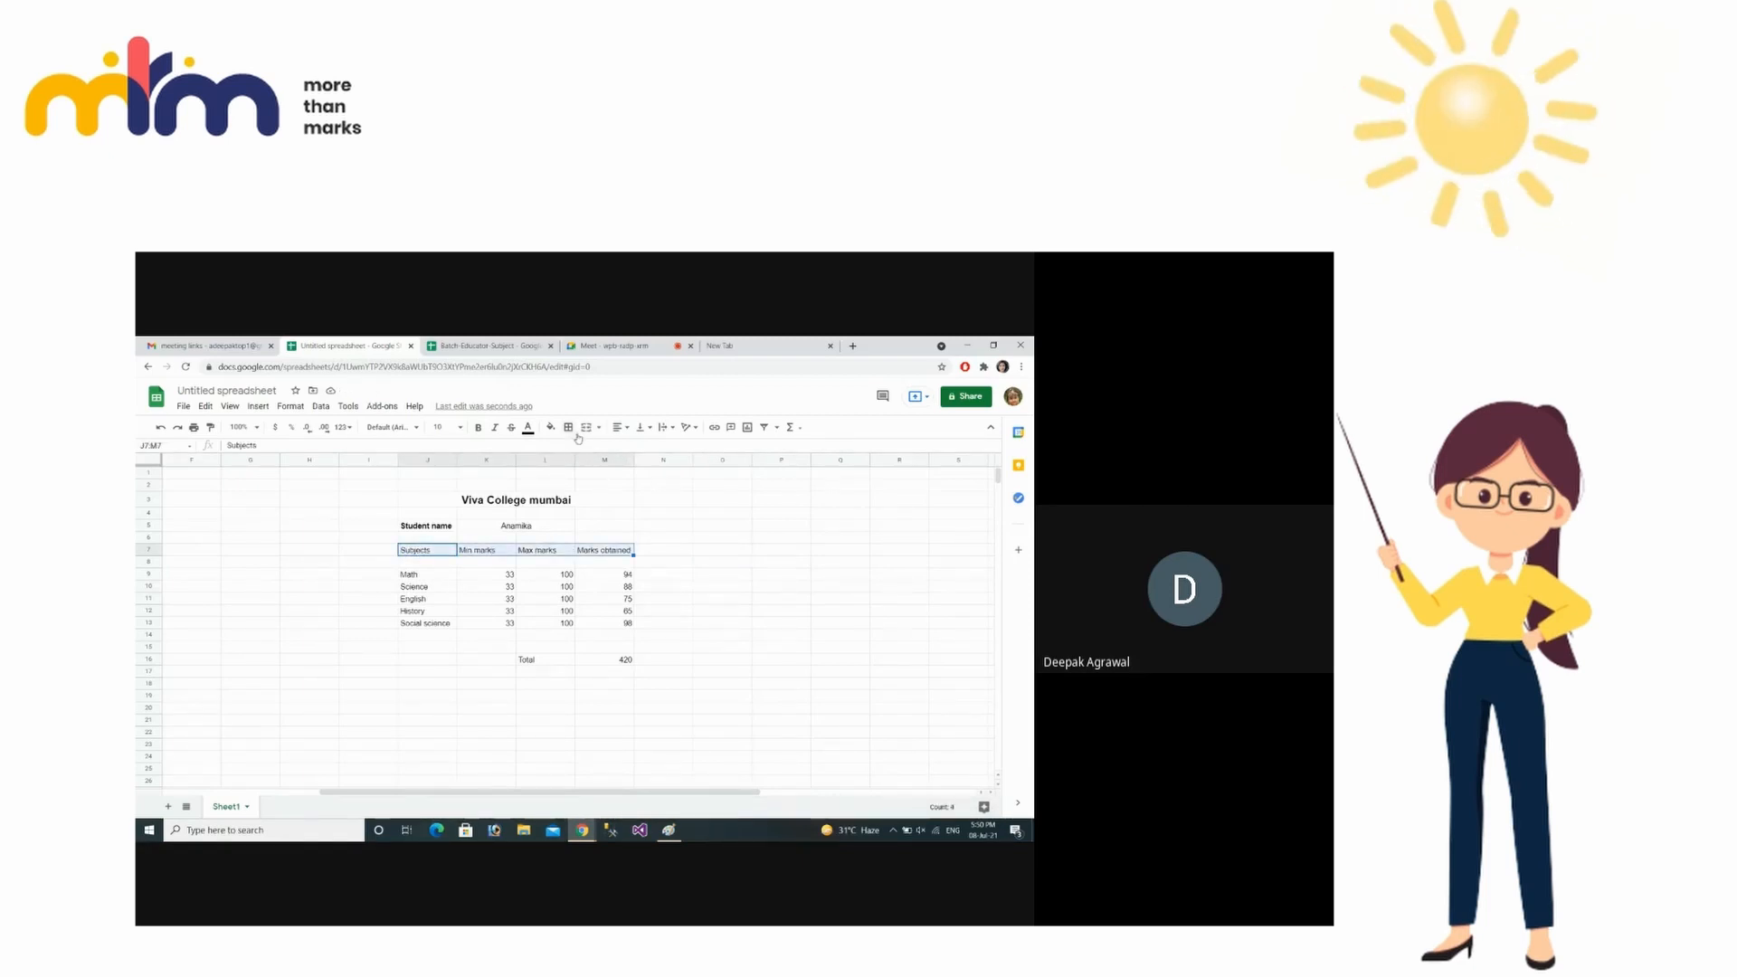
pyautogui.click(479, 427)
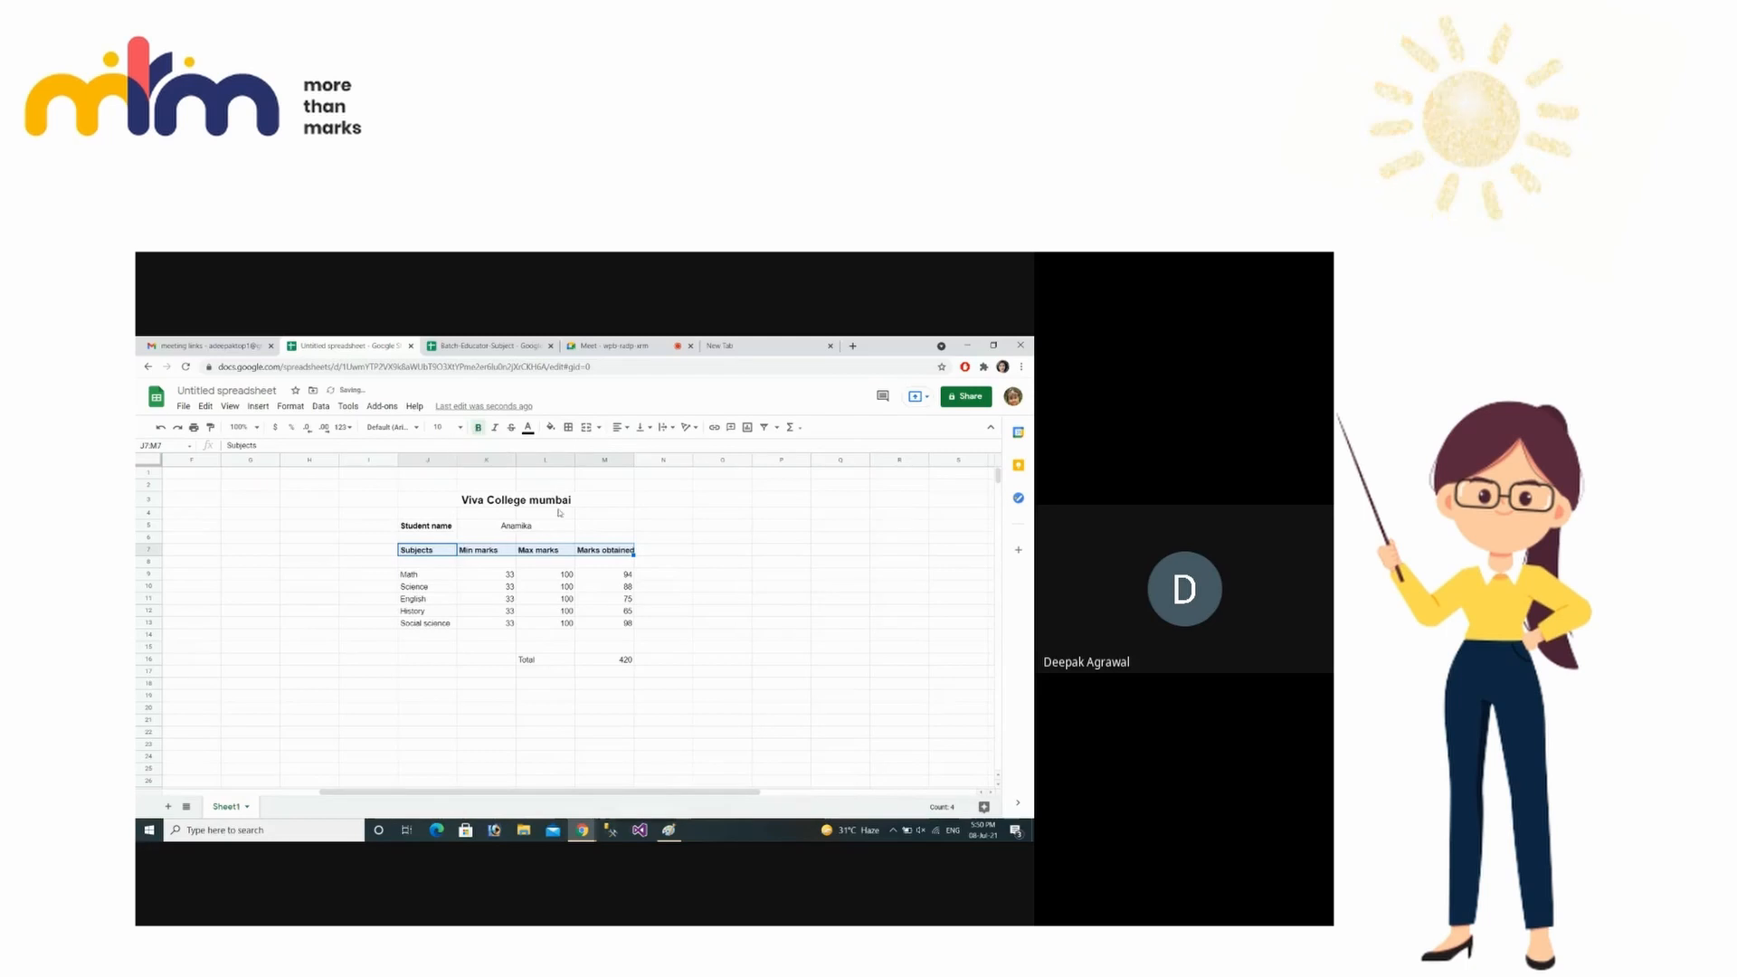
pyautogui.click(927, 699)
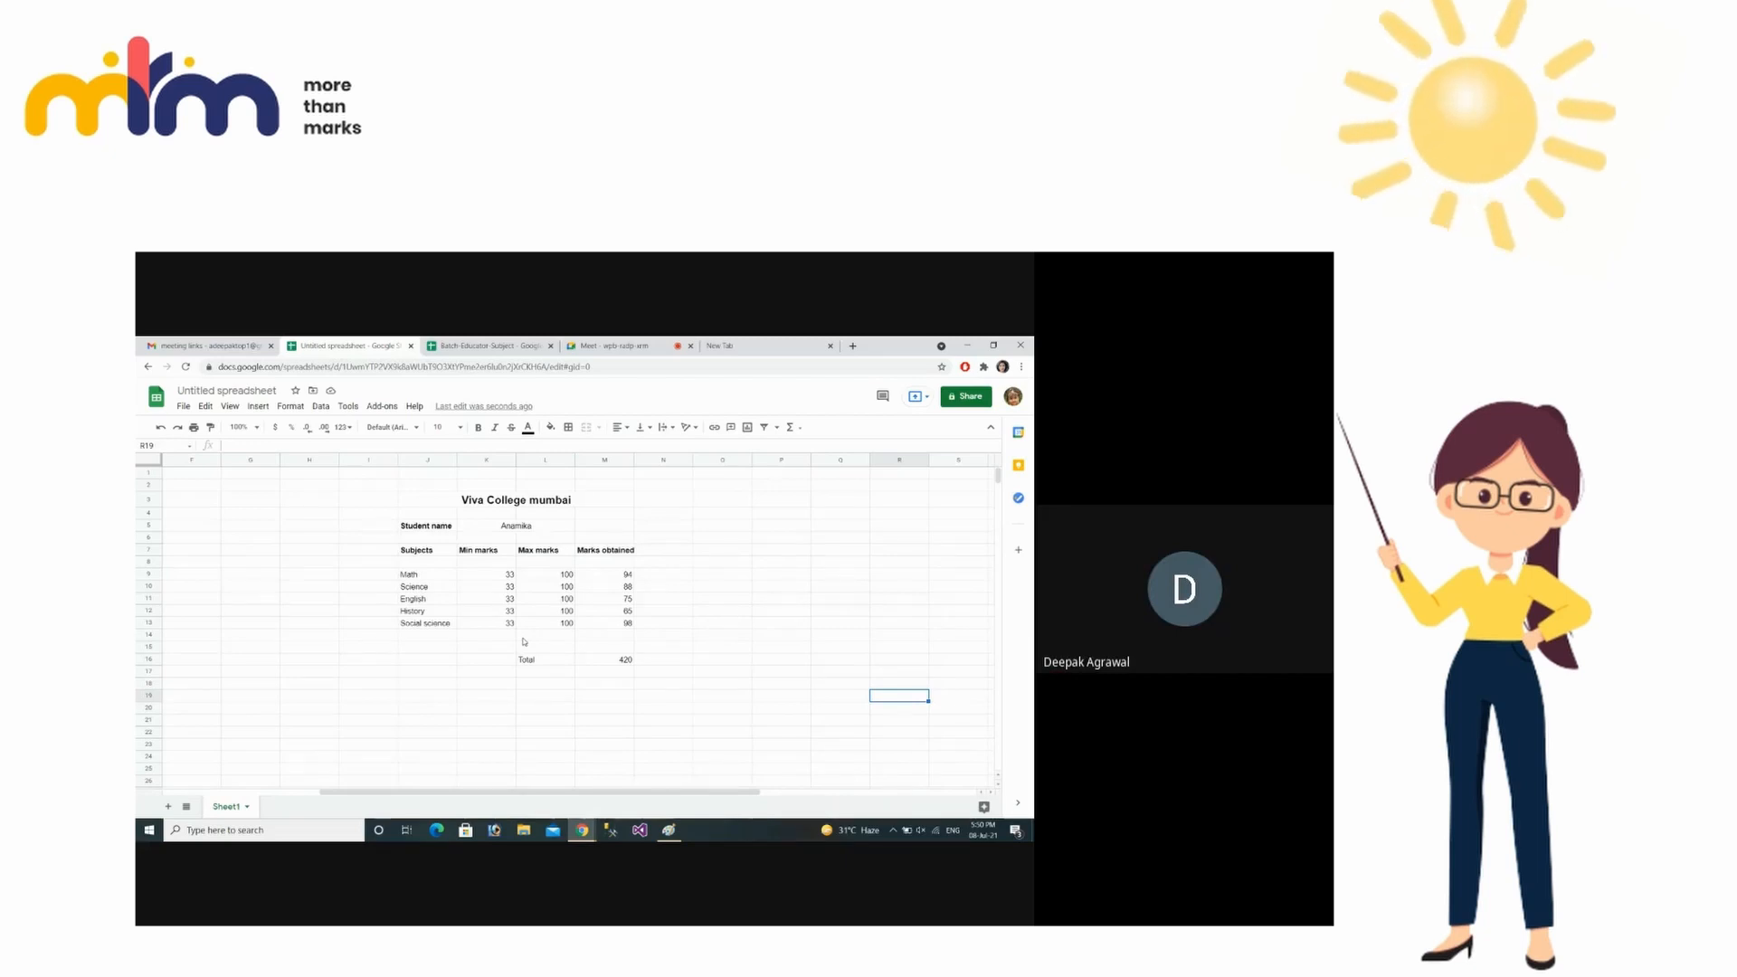
pyautogui.click(383, 553)
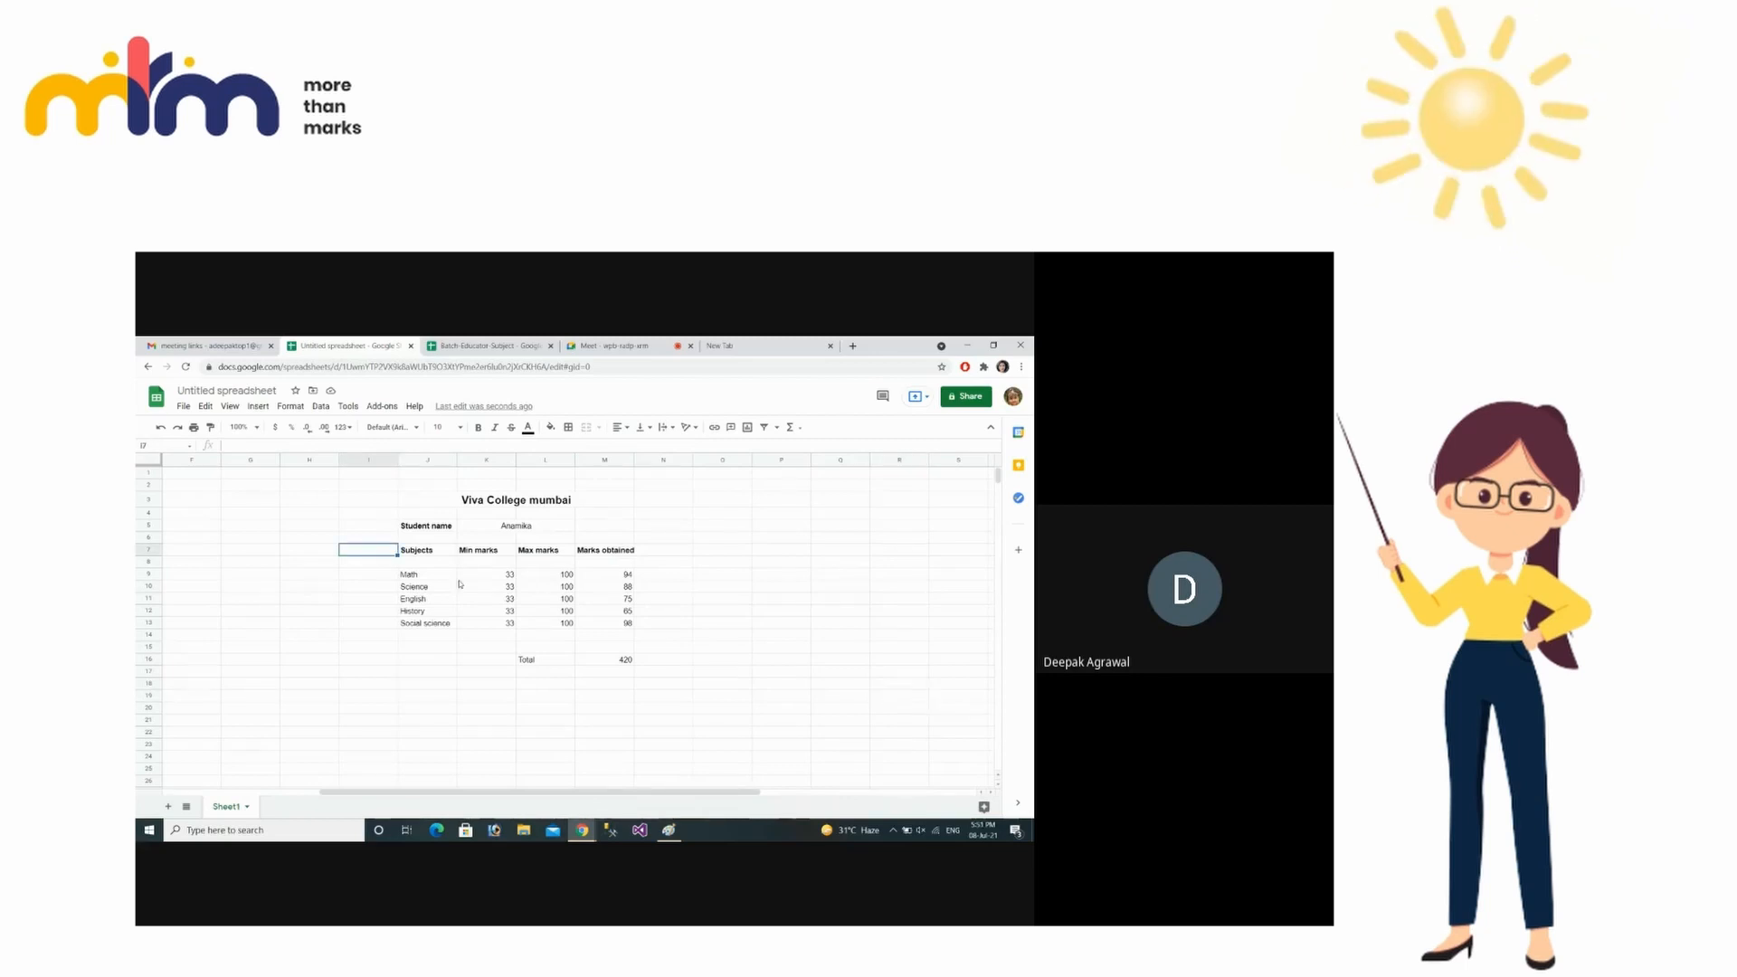
# - Add an "S.N." heading in I7 and number the five subjects 1 to 5 in cells I9:I13
pyautogui.write('S')
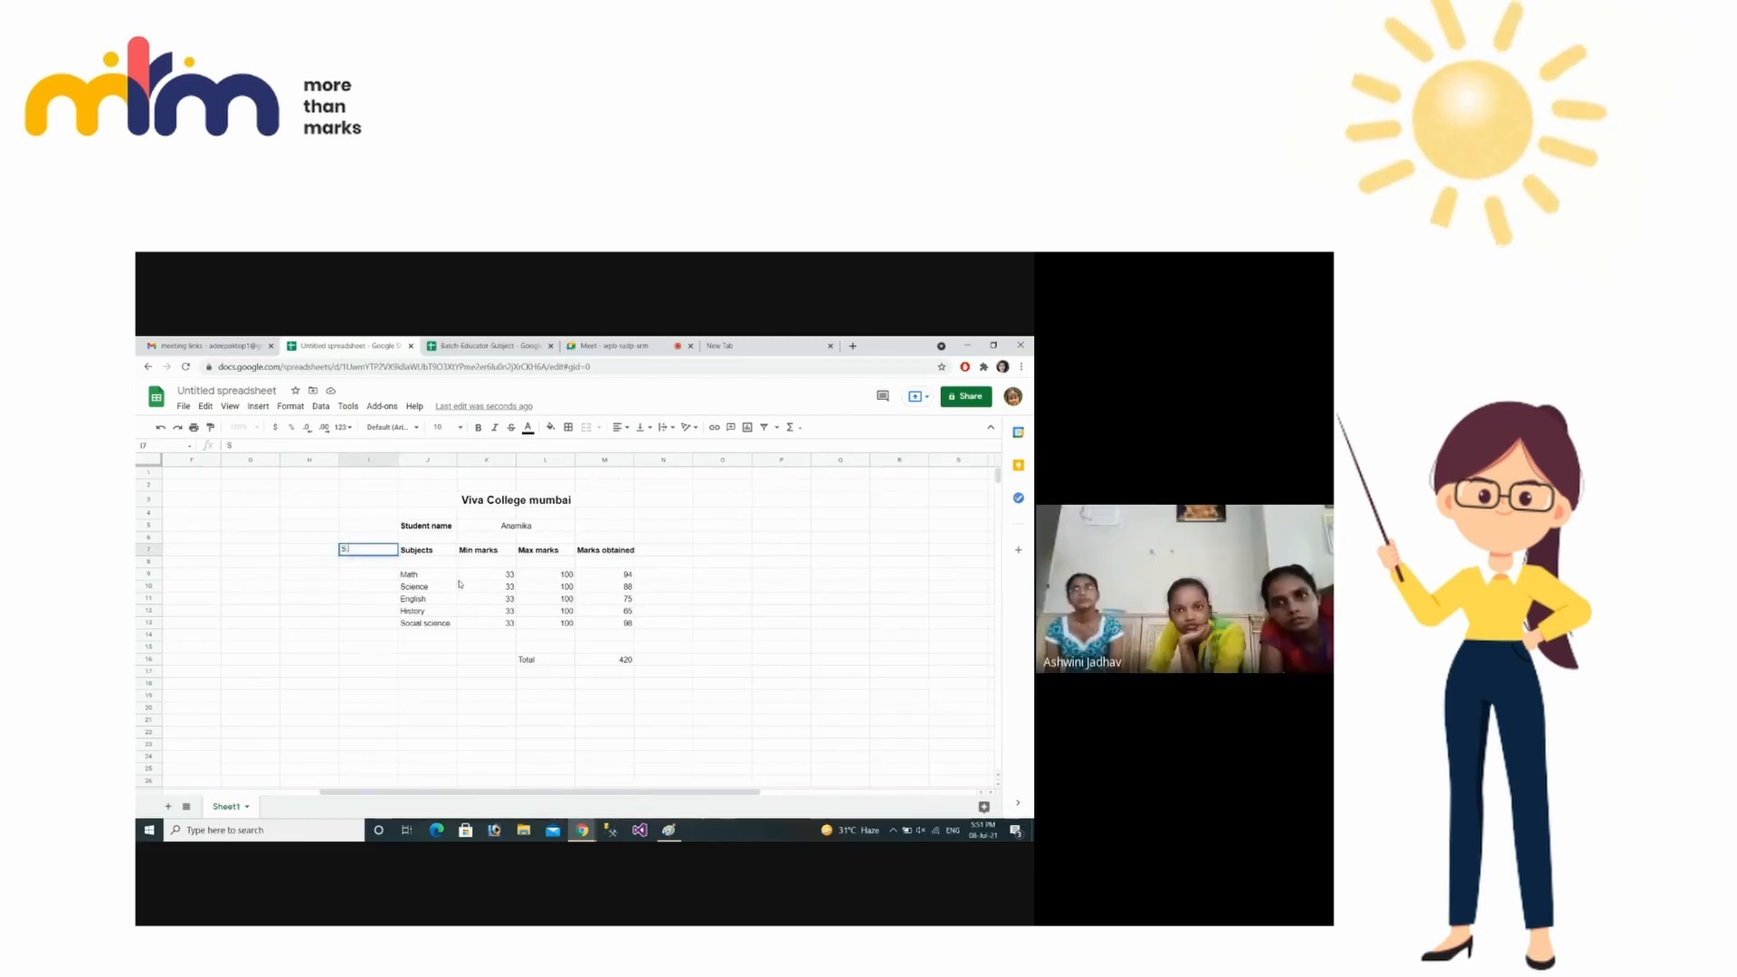
pyautogui.write('.N.')
pyautogui.press('Return')
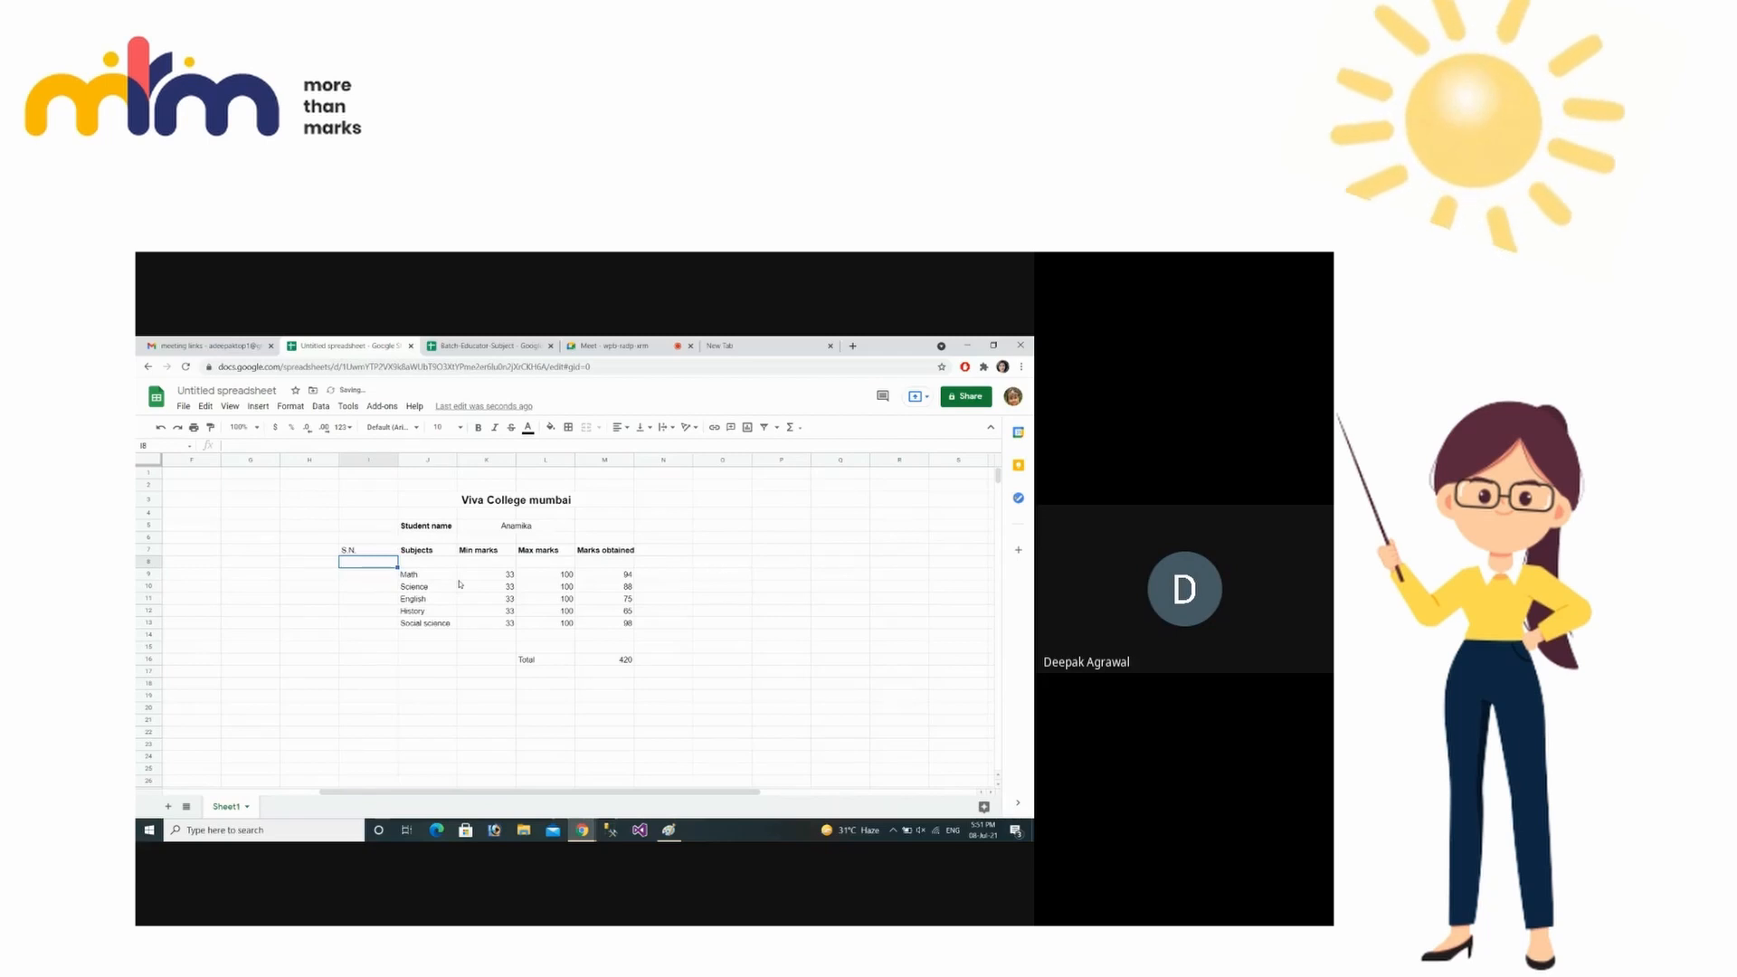
pyautogui.press('Down')
pyautogui.write('1')
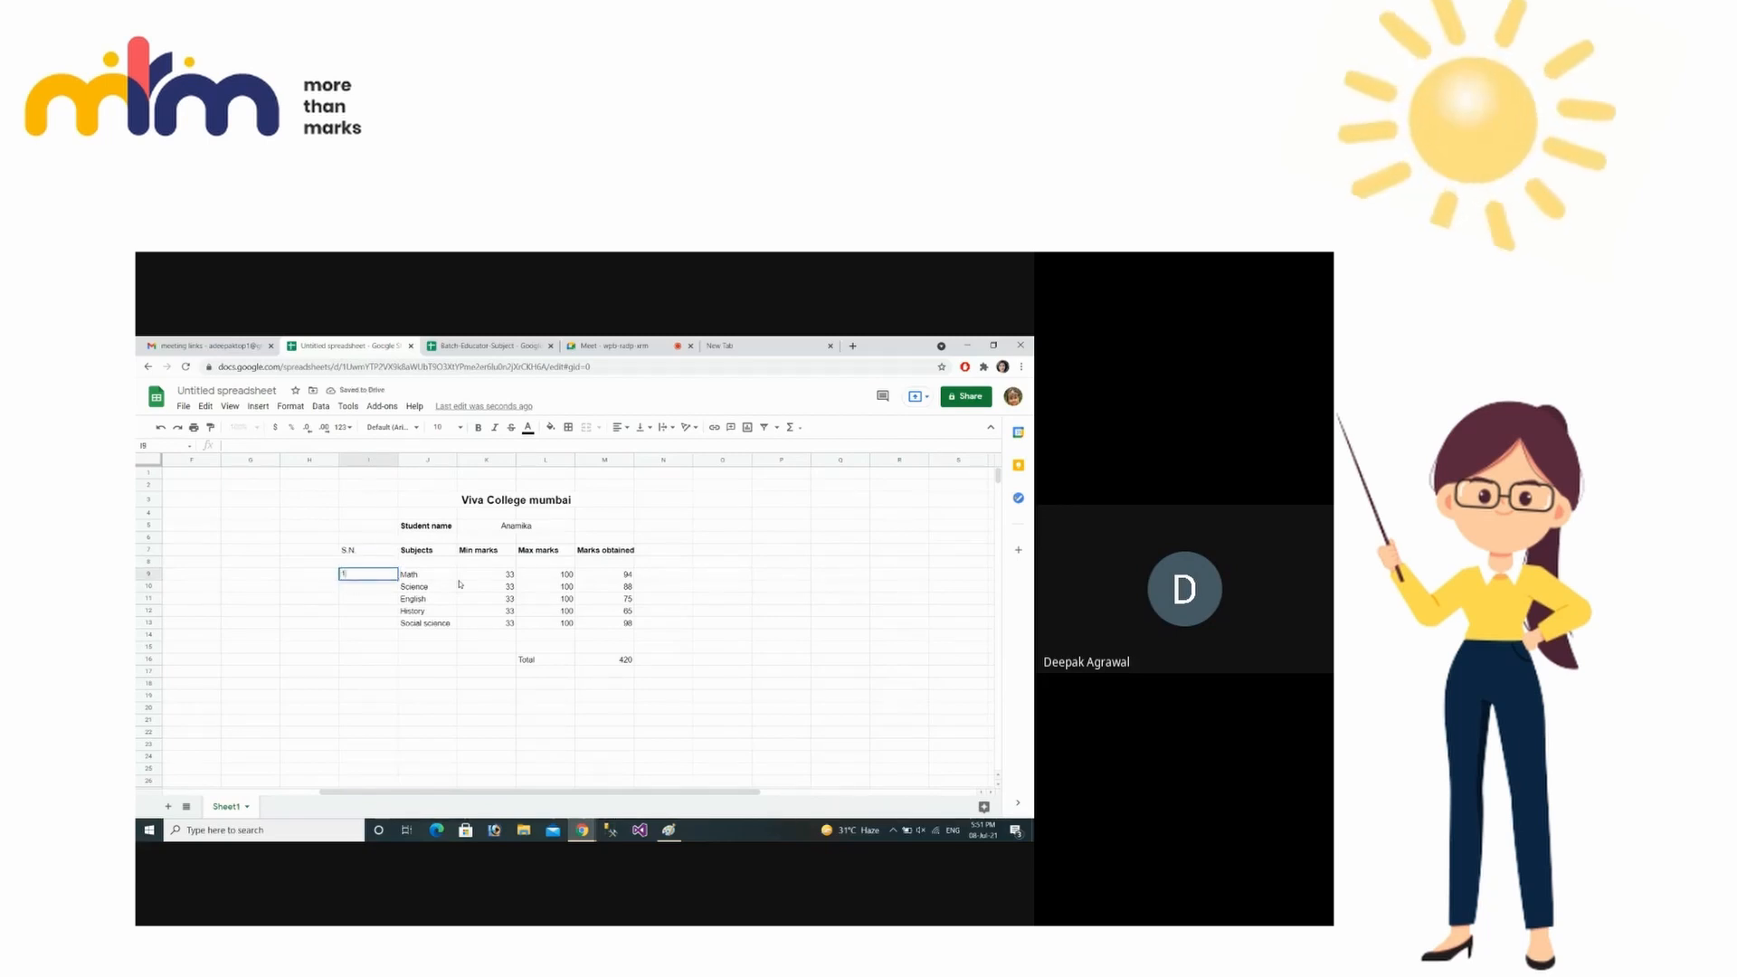
pyautogui.press('Return')
pyautogui.write('2')
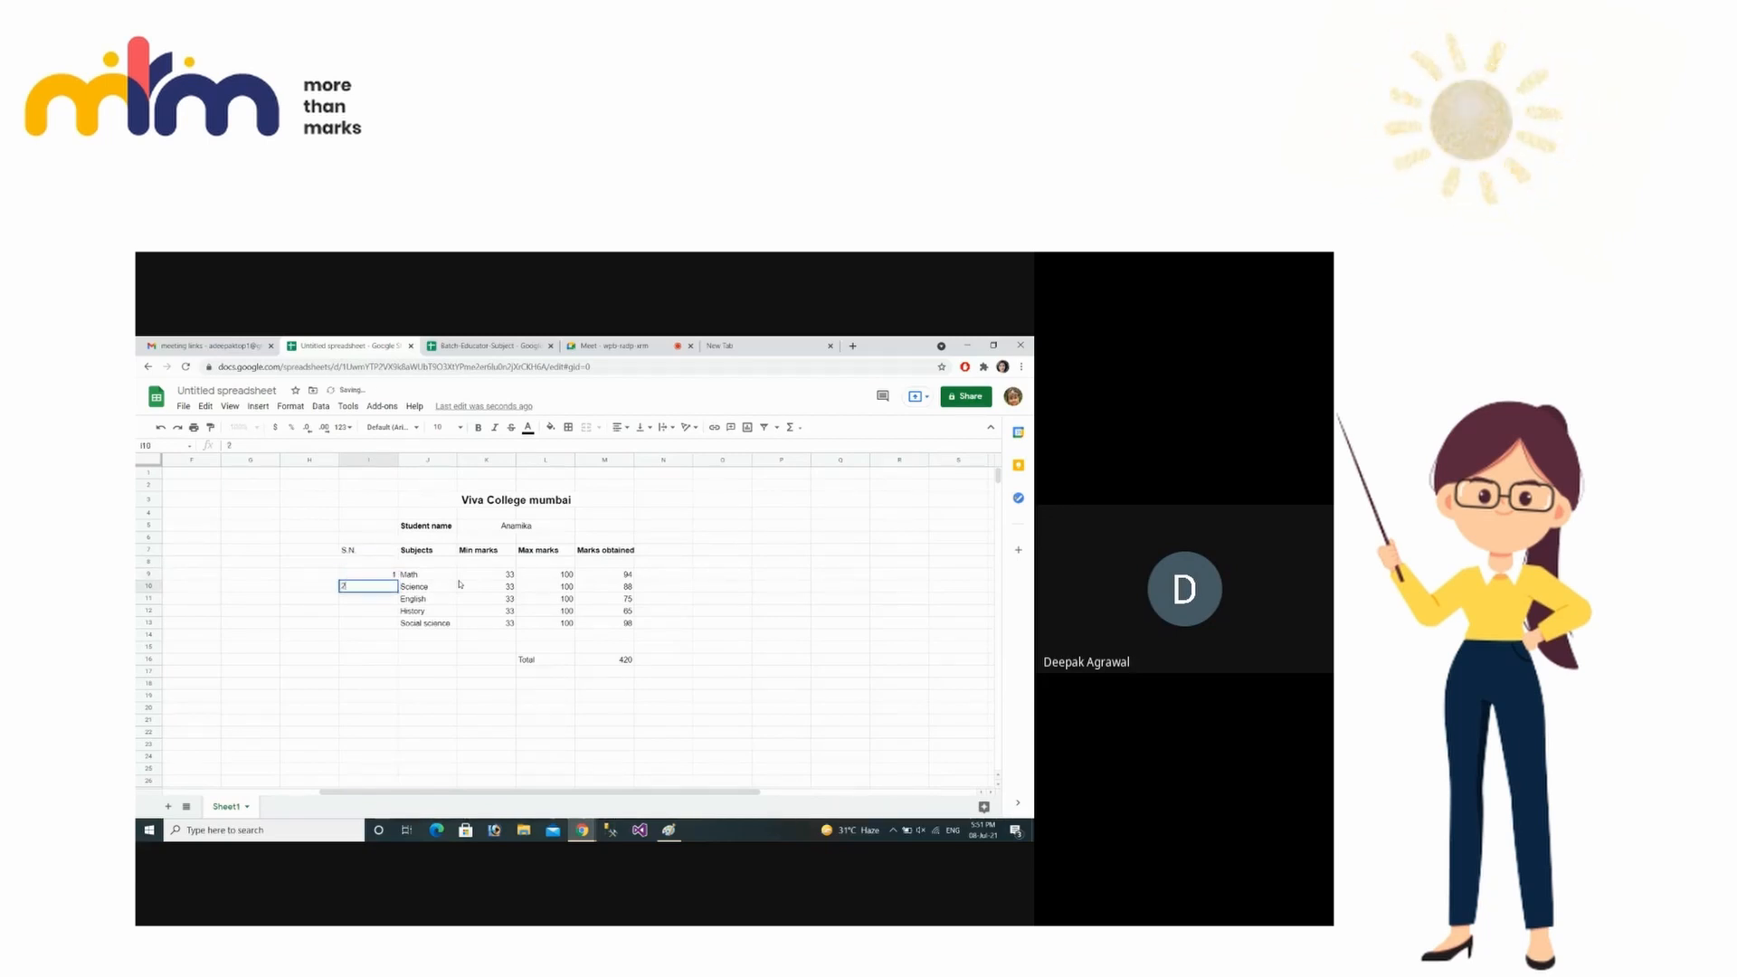
pyautogui.press('Return')
pyautogui.write('3')
pyautogui.press('Return')
pyautogui.write('4')
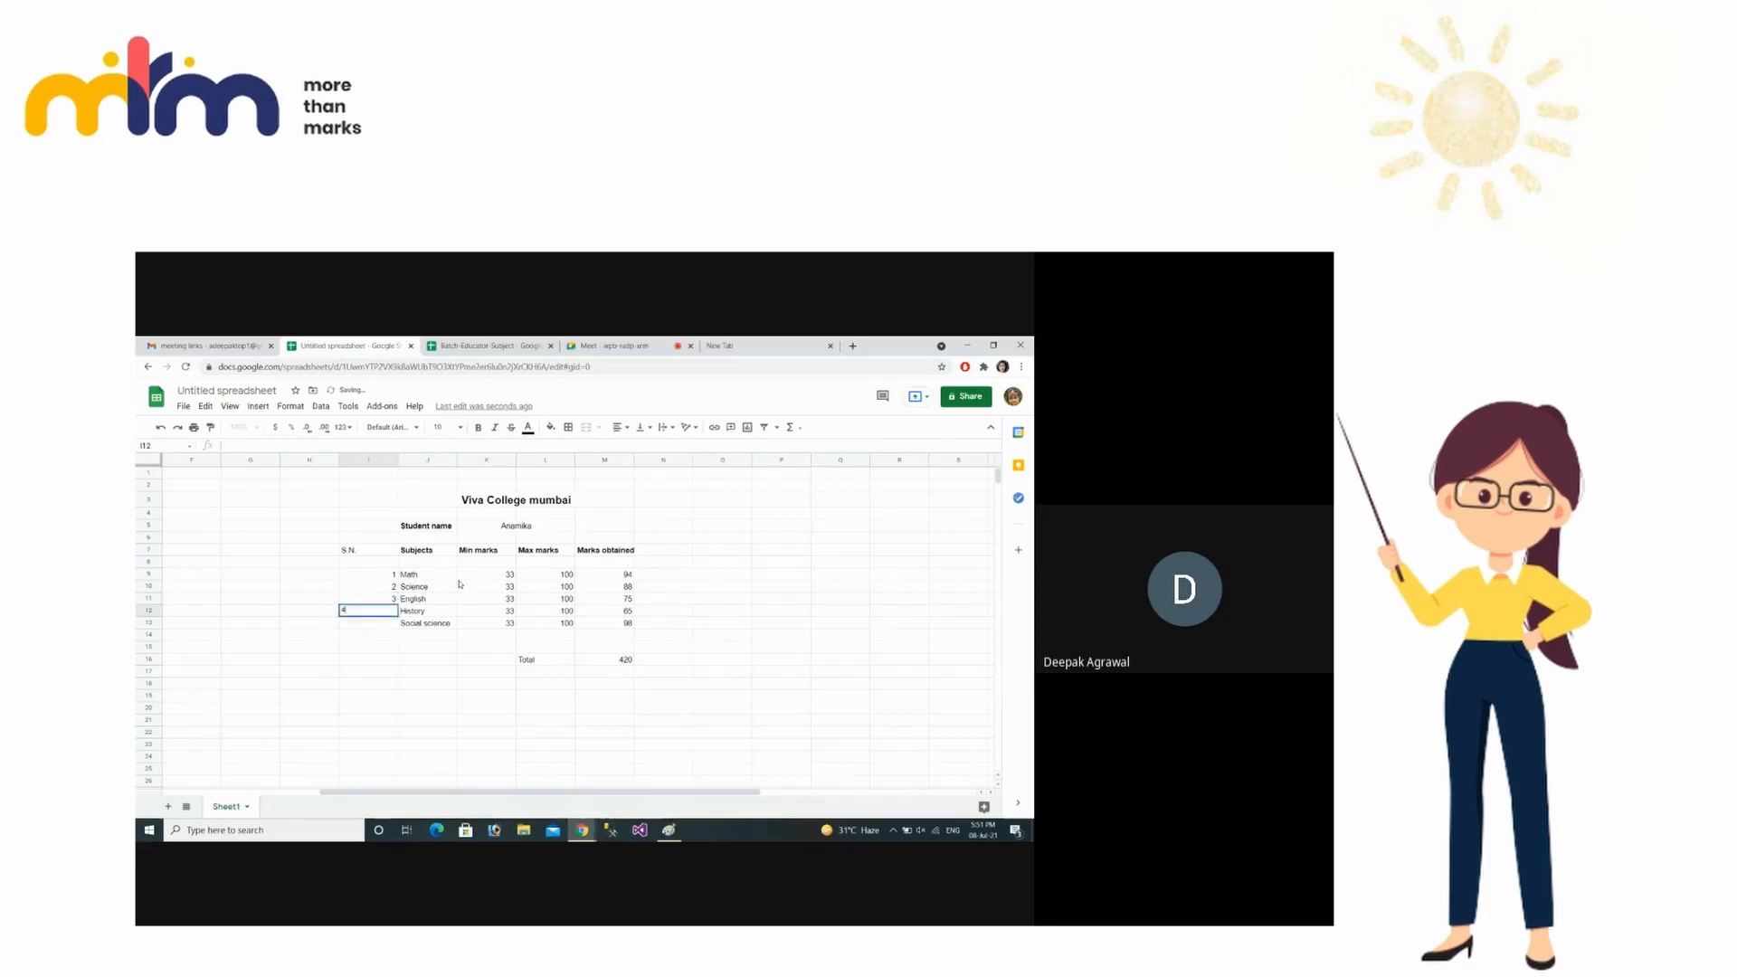
pyautogui.press('Return')
pyautogui.write('5')
pyautogui.press('Return')
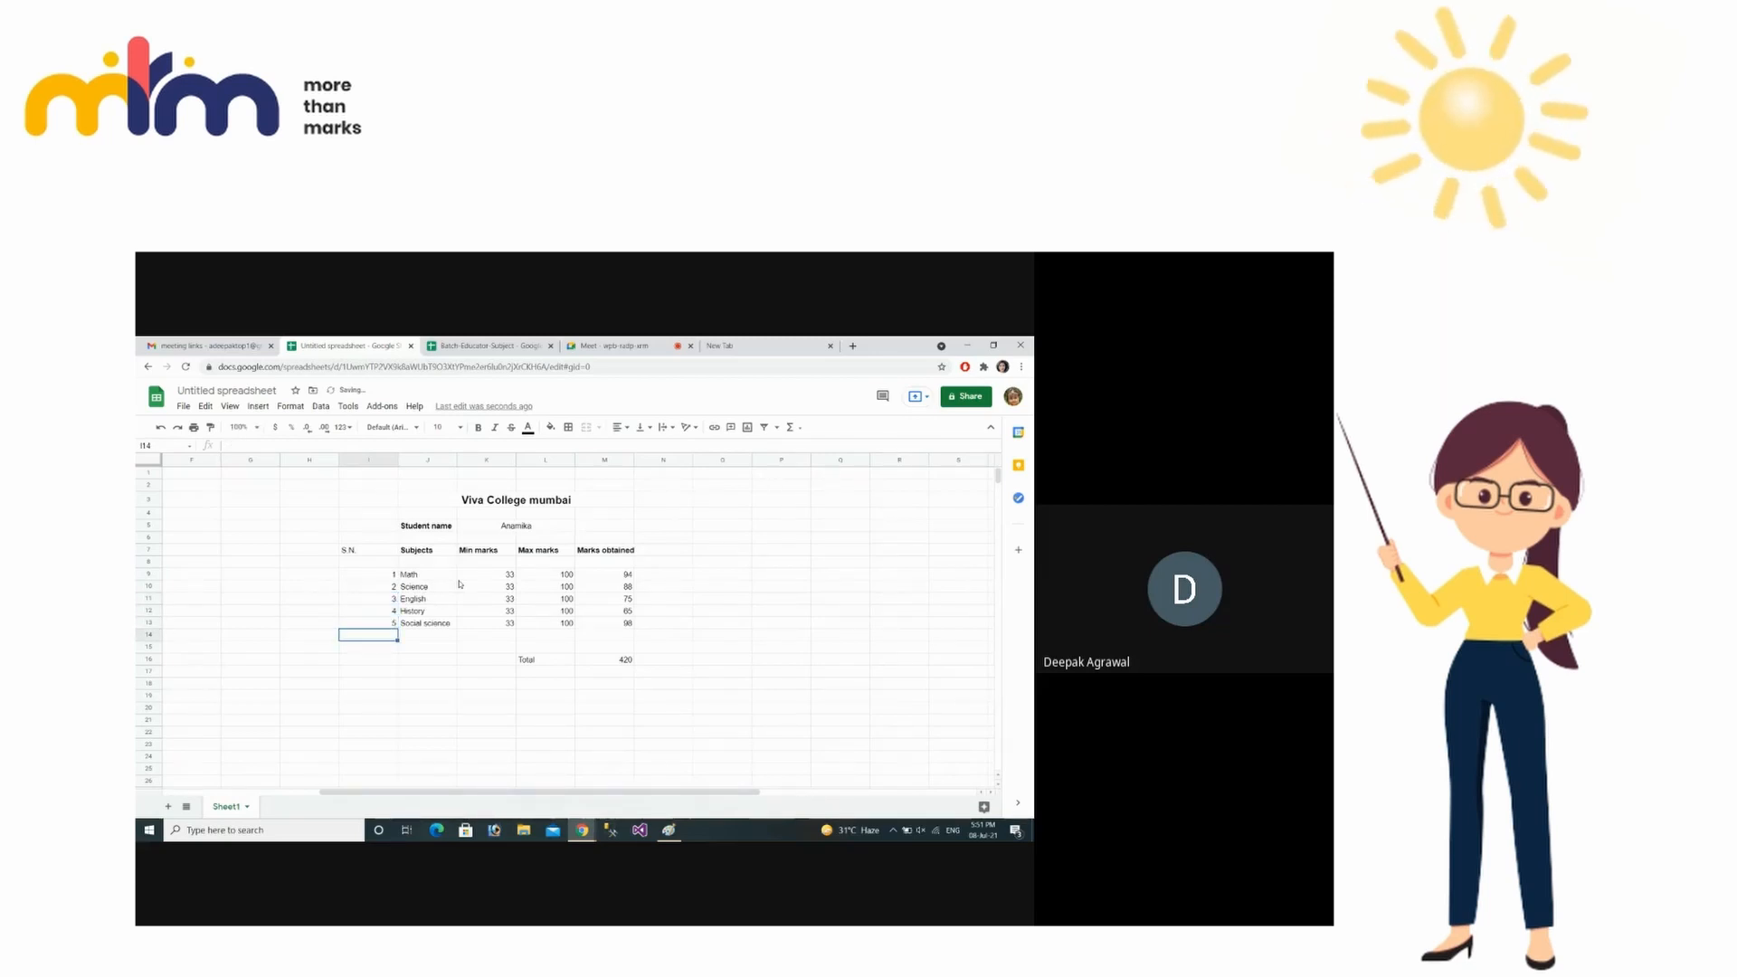
# - Centre the serial number column I7:I13 horizontally, including its heading
pyautogui.click(380, 576)
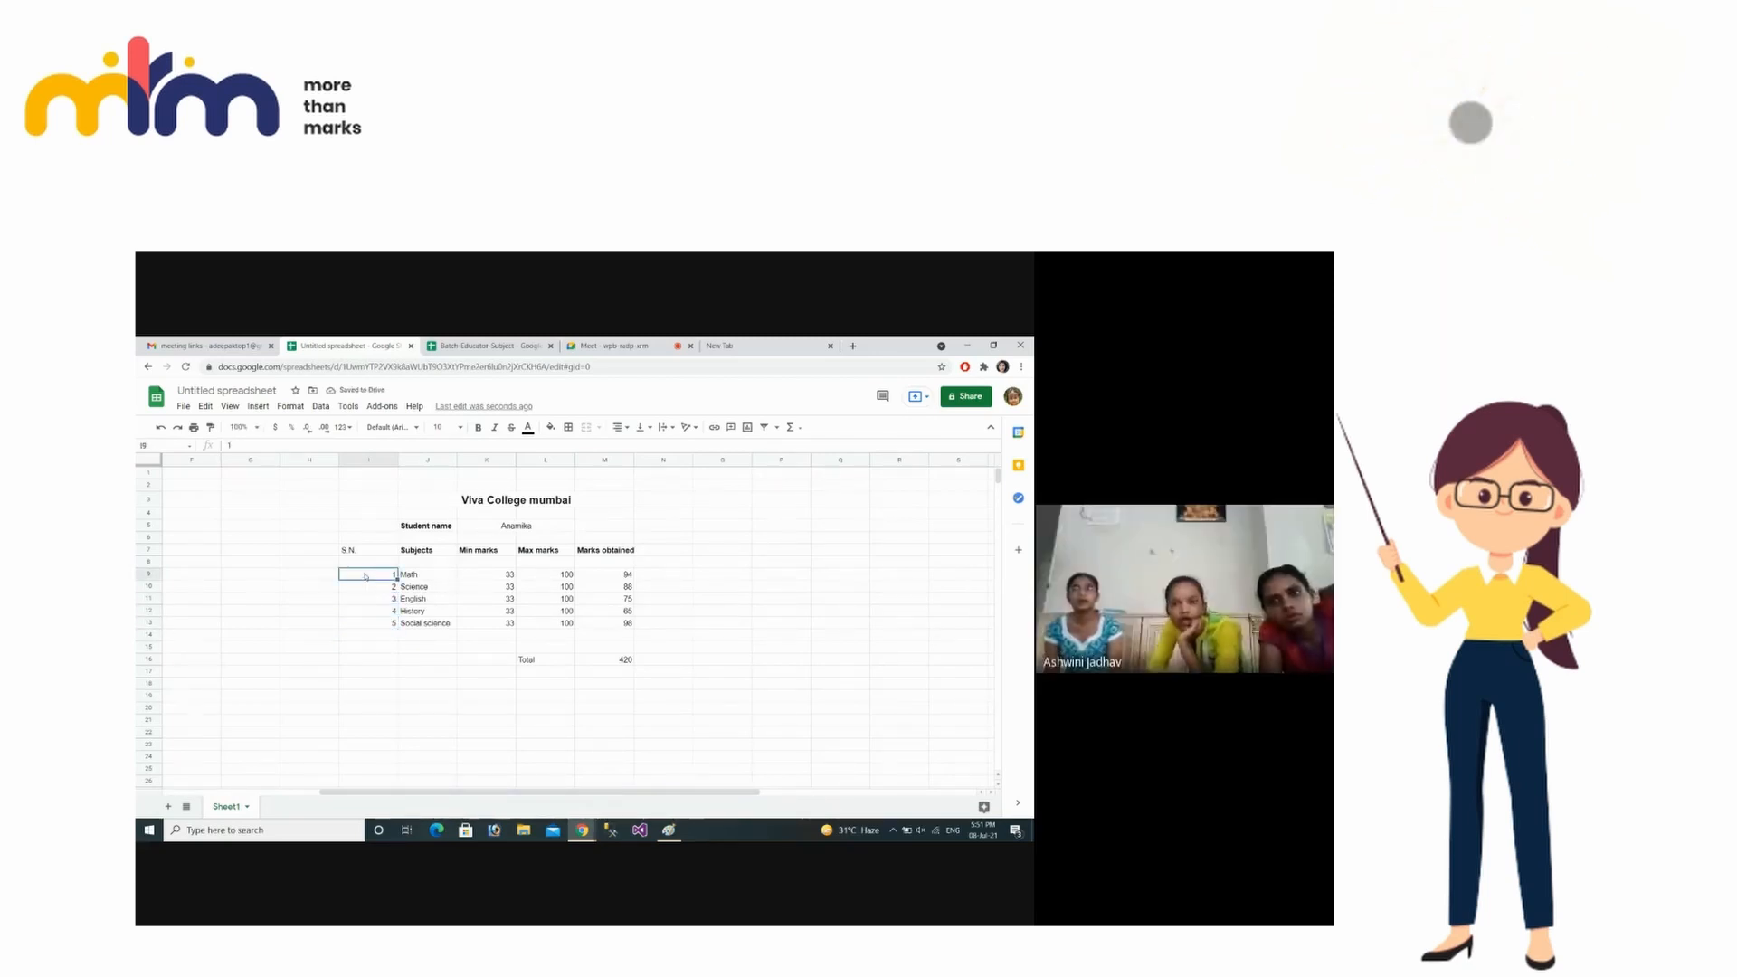
pyautogui.click(374, 551)
pyautogui.moveTo(374, 553); pyautogui.dragTo(373, 624)
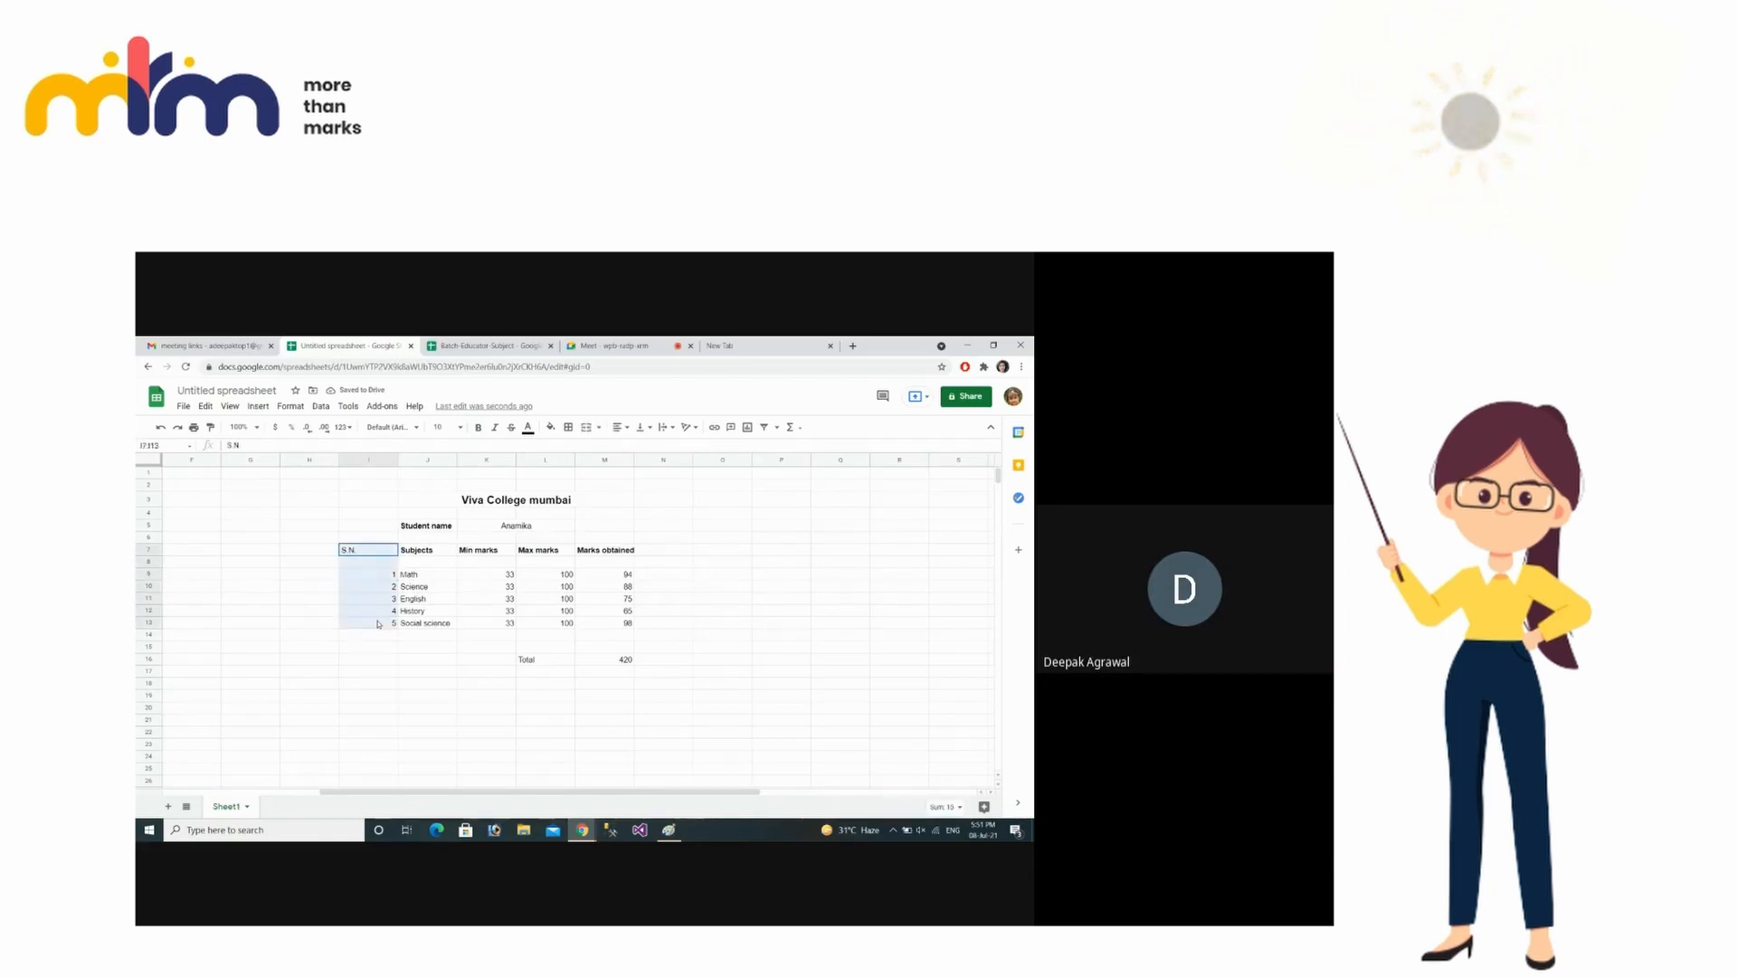
pyautogui.click(619, 427)
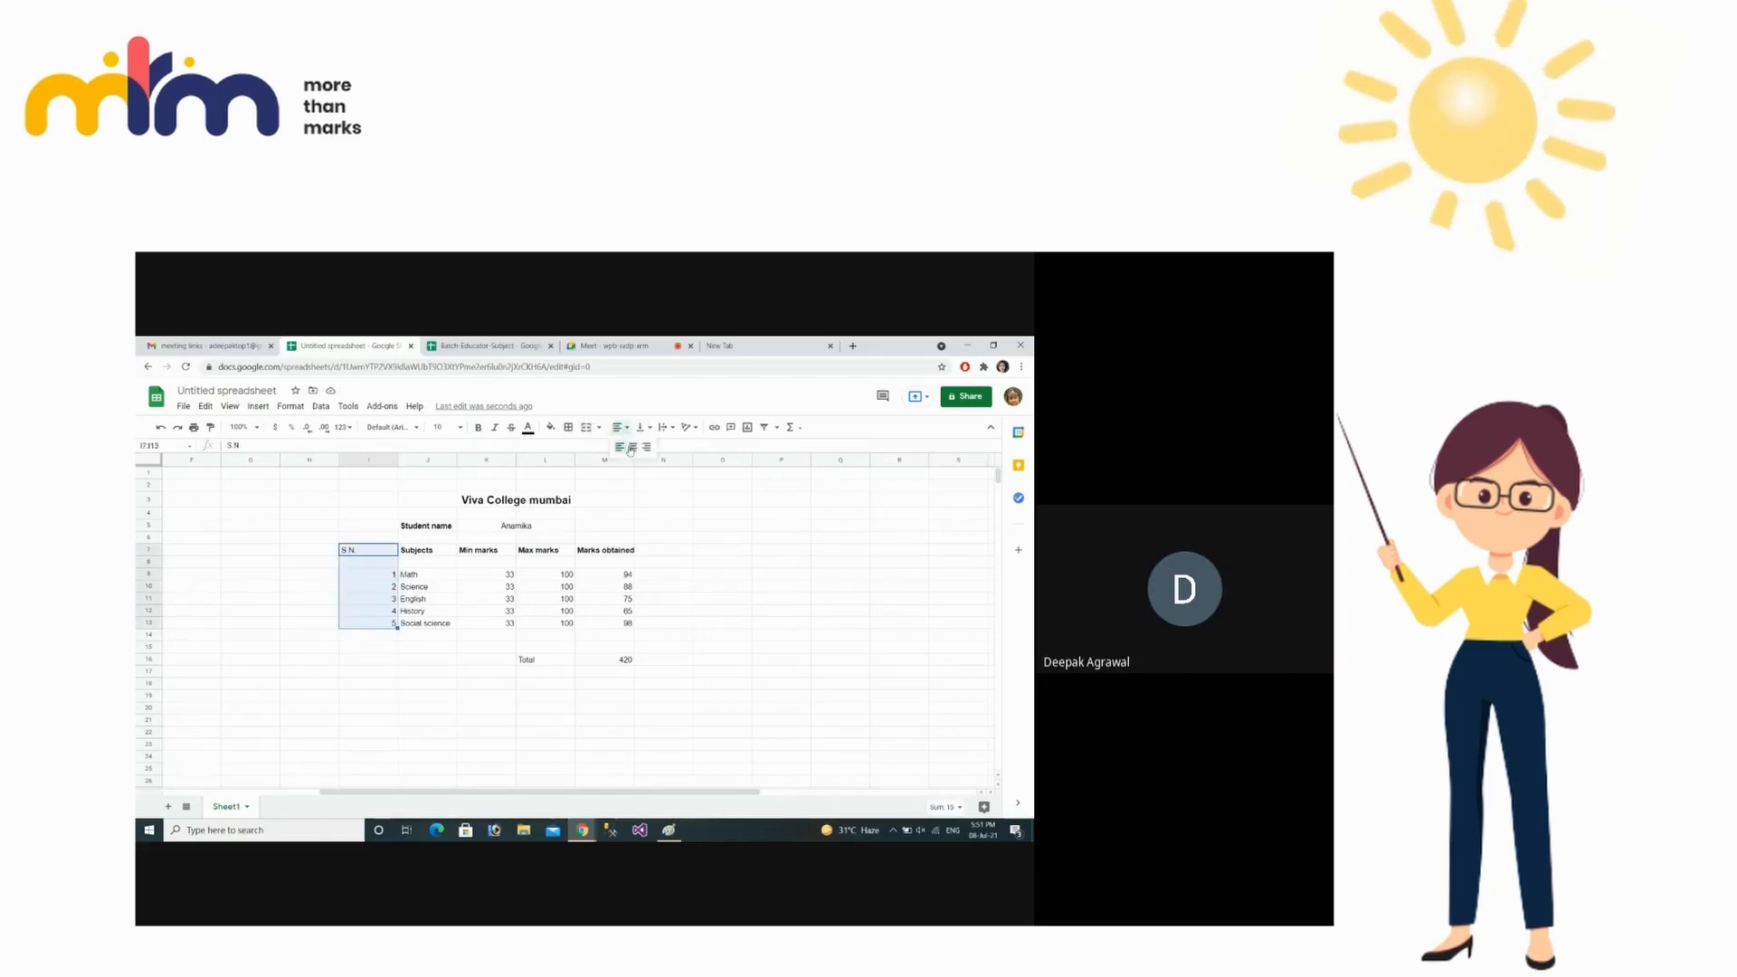
pyautogui.click(628, 447)
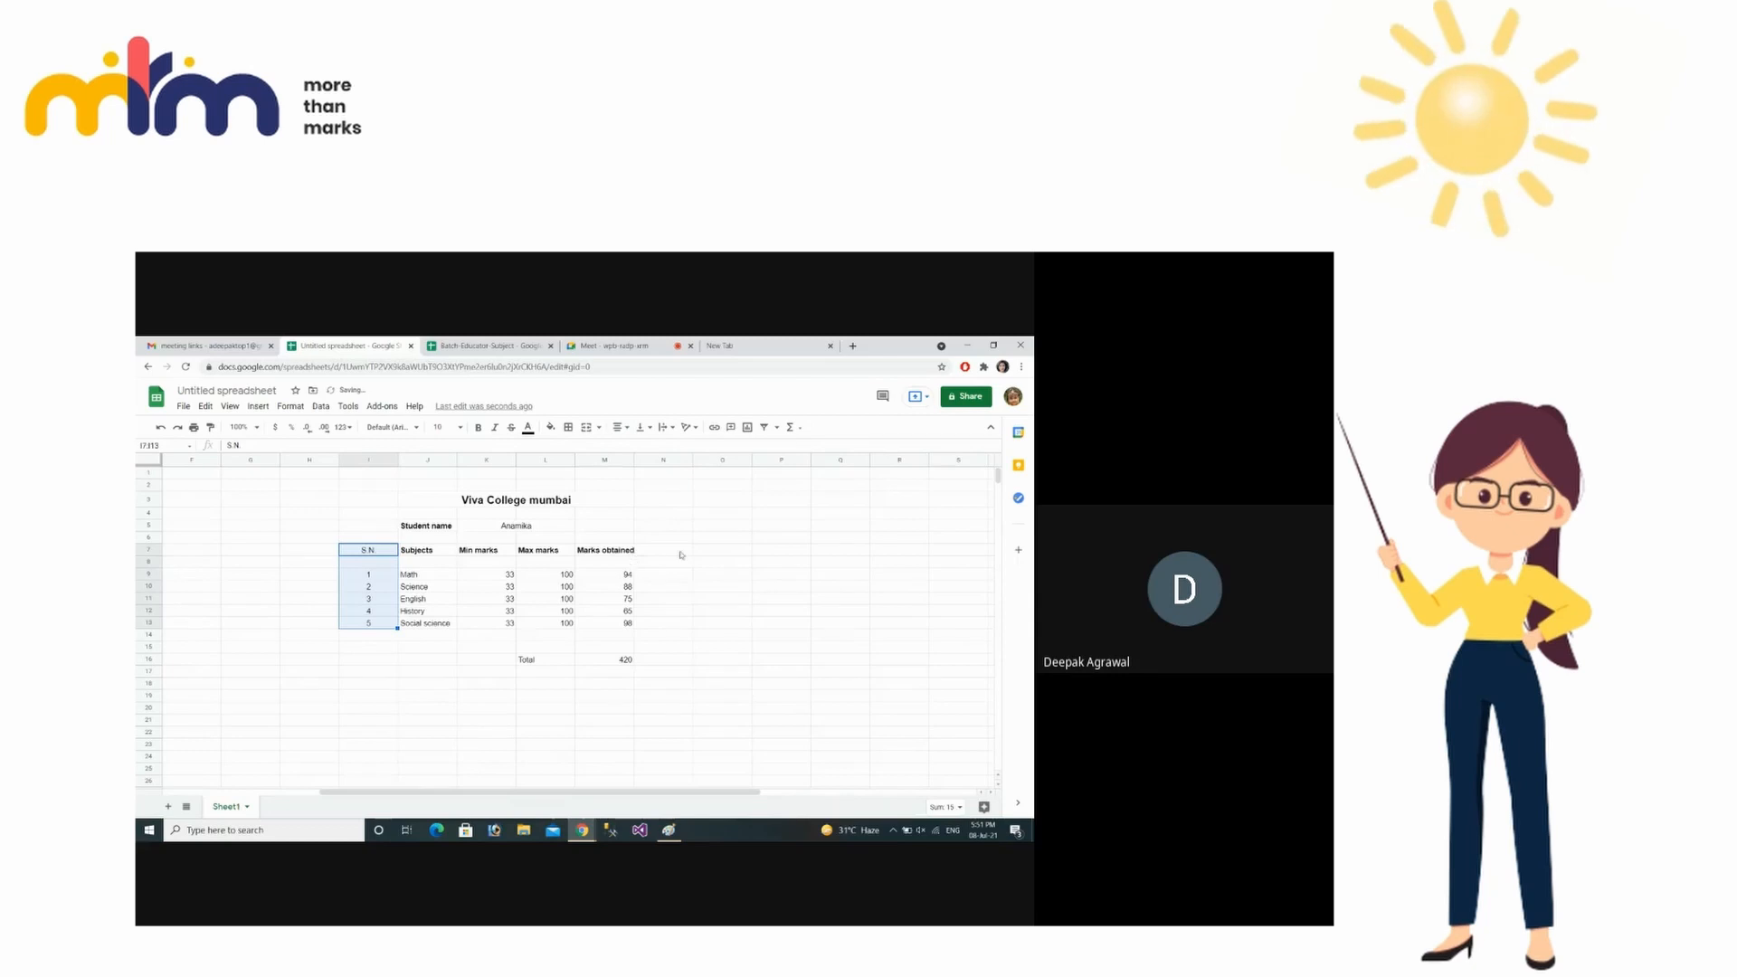
pyautogui.click(677, 551)
# - Make the "S.N." heading and the serial numbers in I7:I13 bold
pyautogui.click(371, 552)
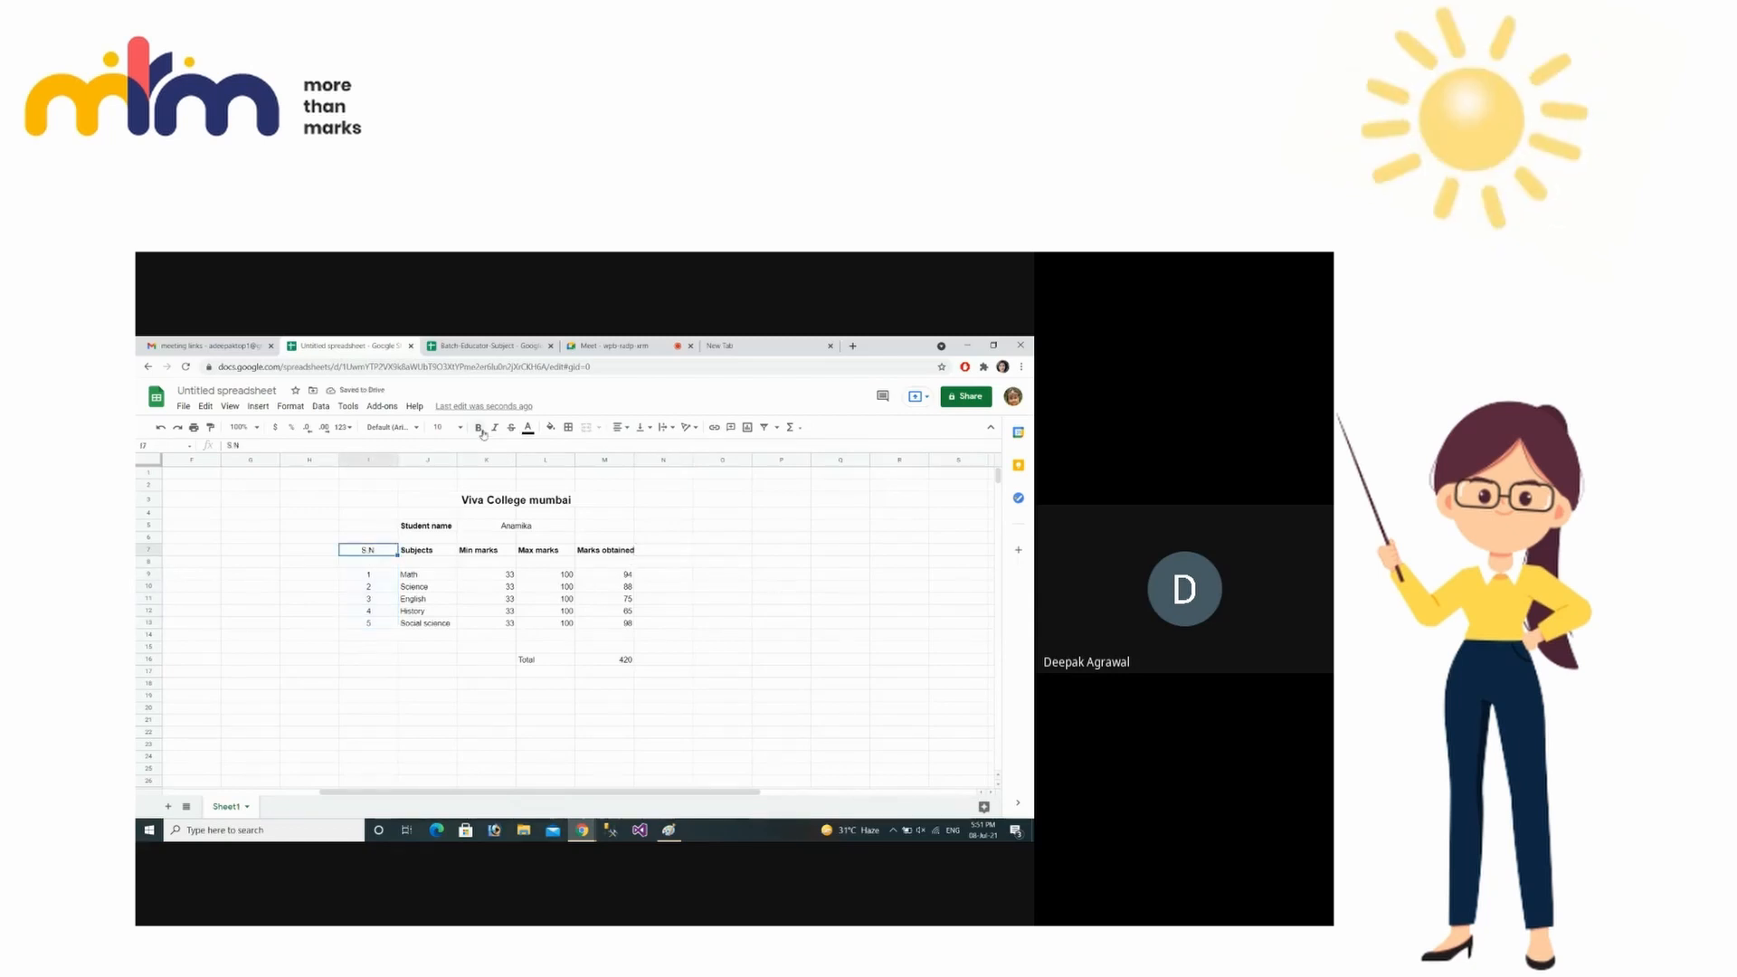
pyautogui.moveTo(373, 552); pyautogui.dragTo(371, 624)
pyautogui.click(478, 427)
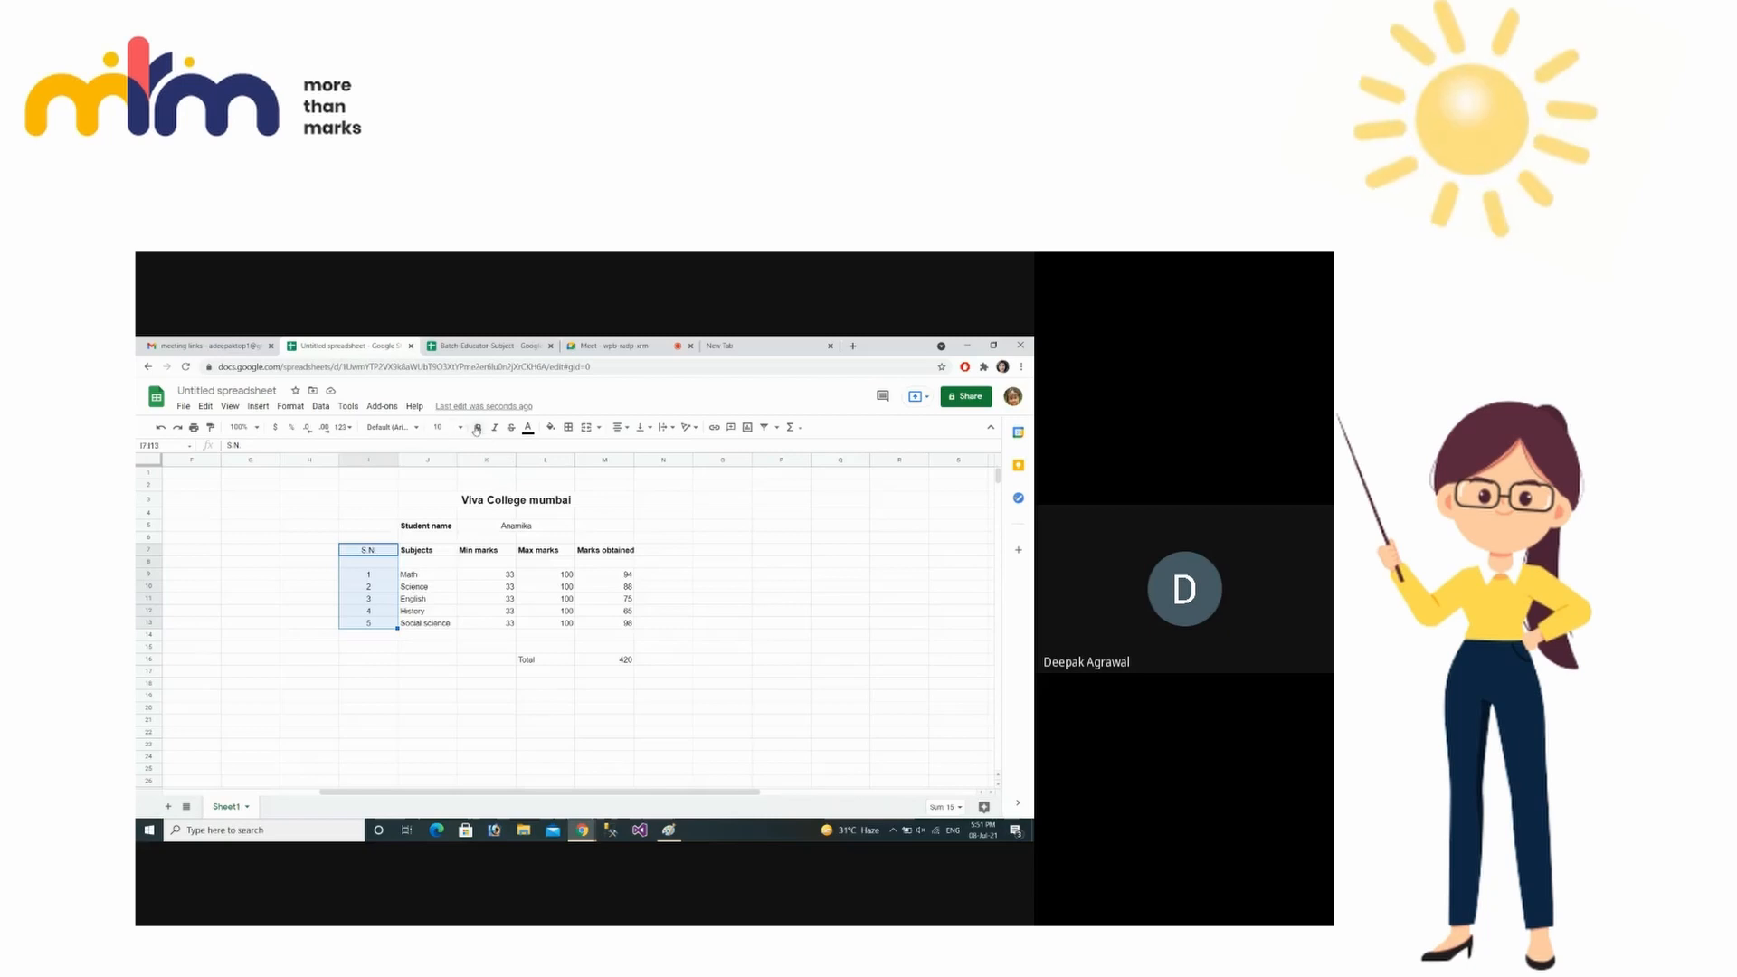
pyautogui.click(758, 664)
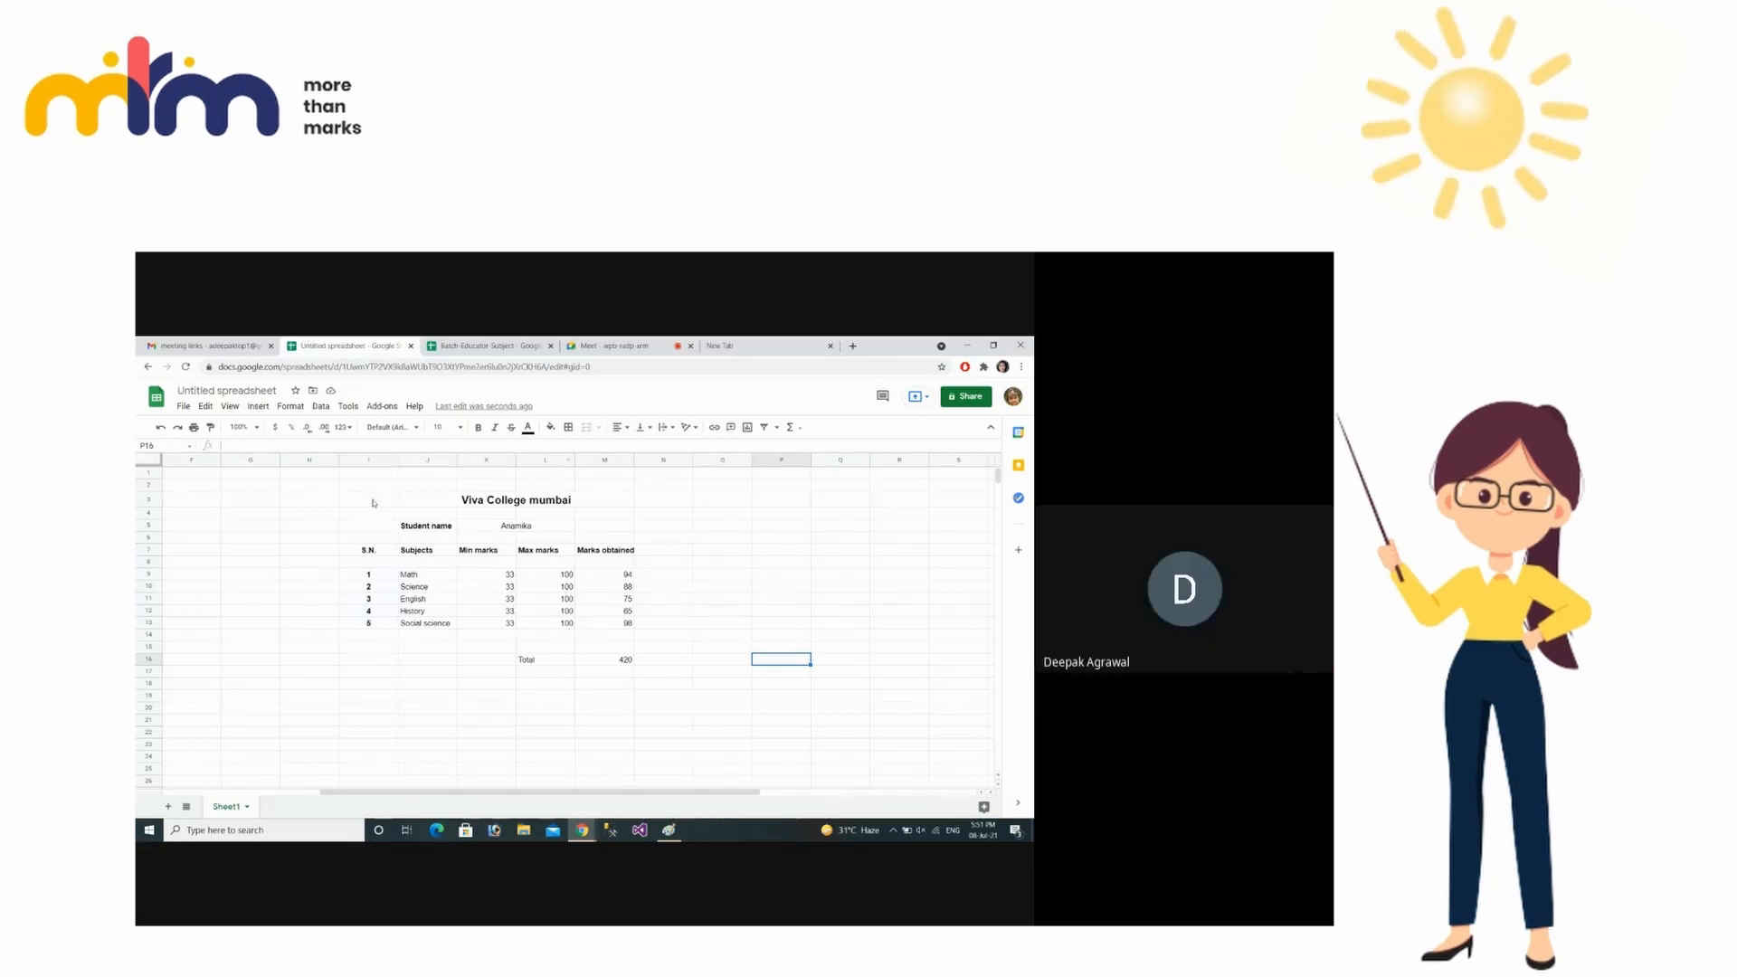
# - Merge the range I3:M3 so the "Viva College mumbai" title spans the whole table width
pyautogui.moveTo(373, 503); pyautogui.dragTo(625, 501)
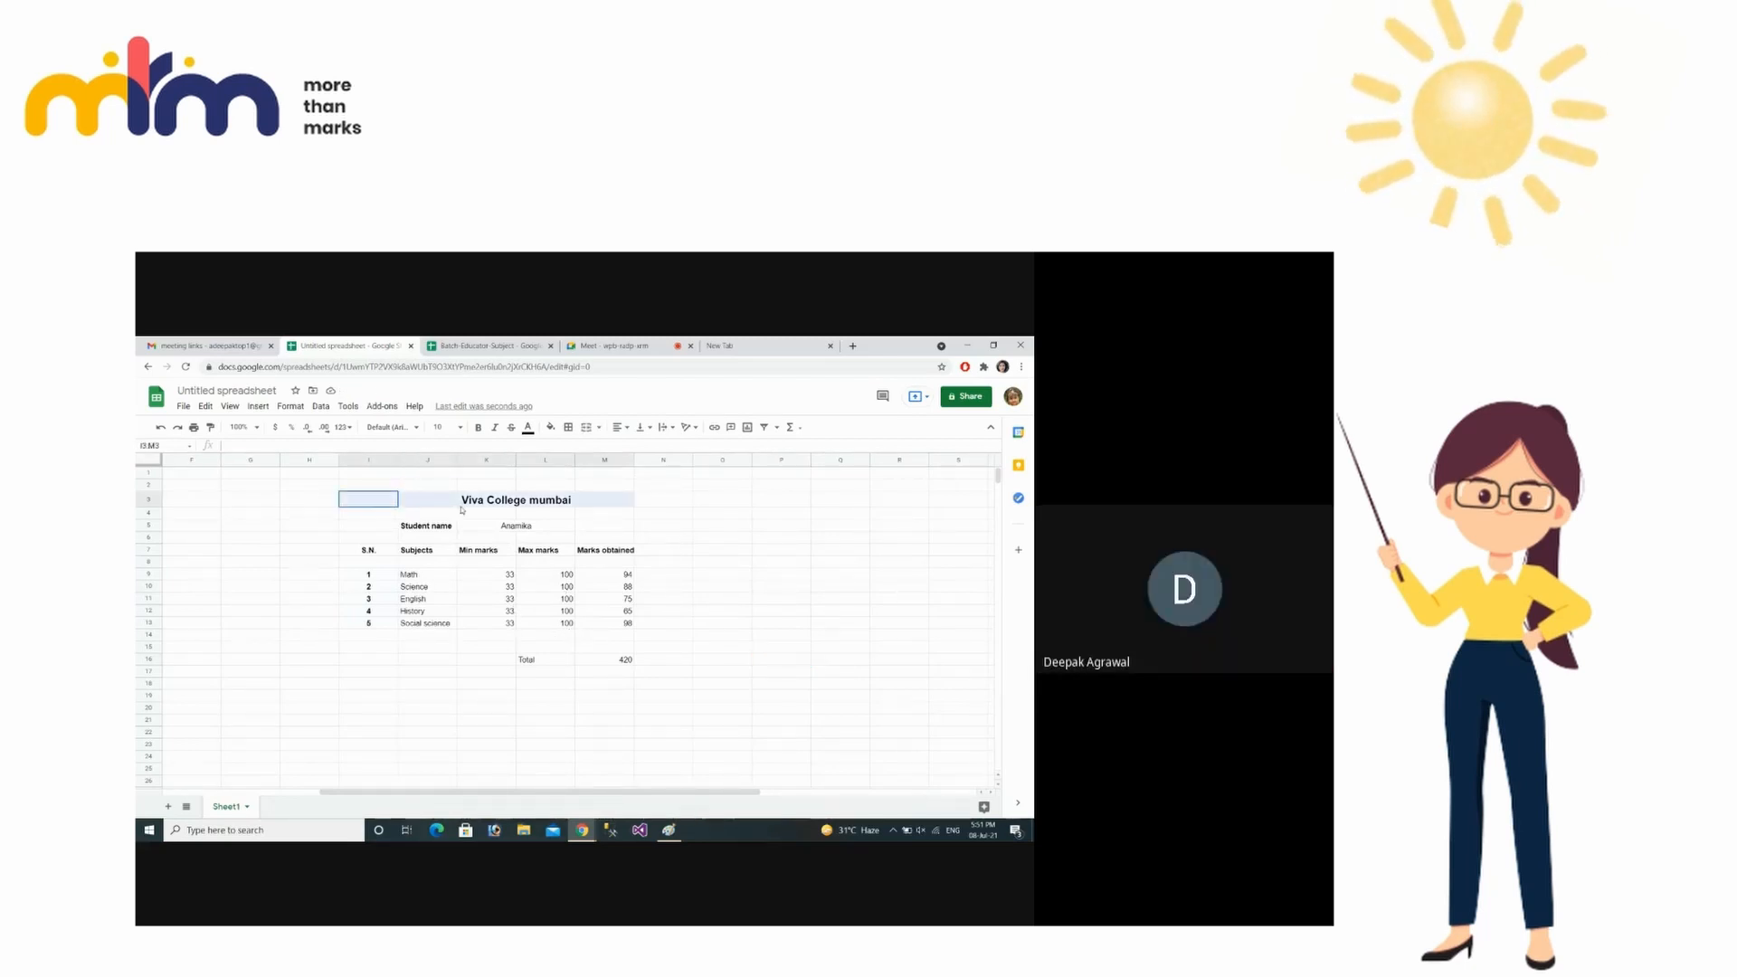
pyautogui.click(592, 428)
pyautogui.click(721, 586)
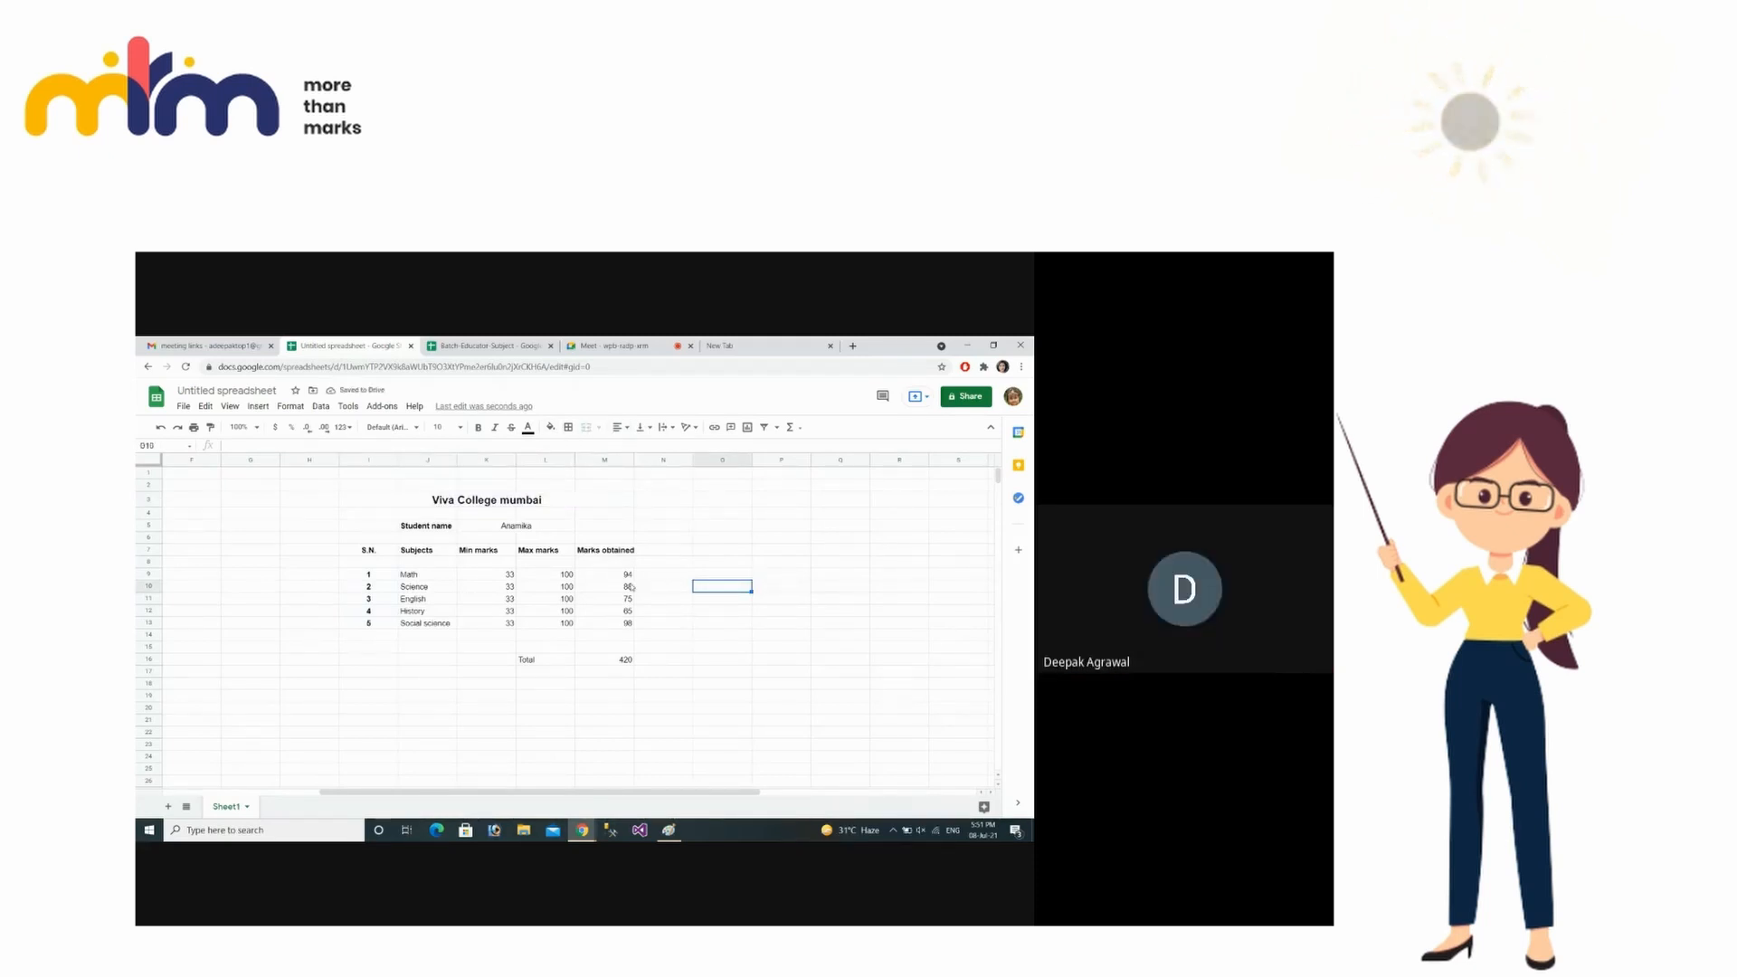
# - Make the "Total" label and its value in L16:M16 bold
pyautogui.moveTo(561, 664); pyautogui.dragTo(625, 661)
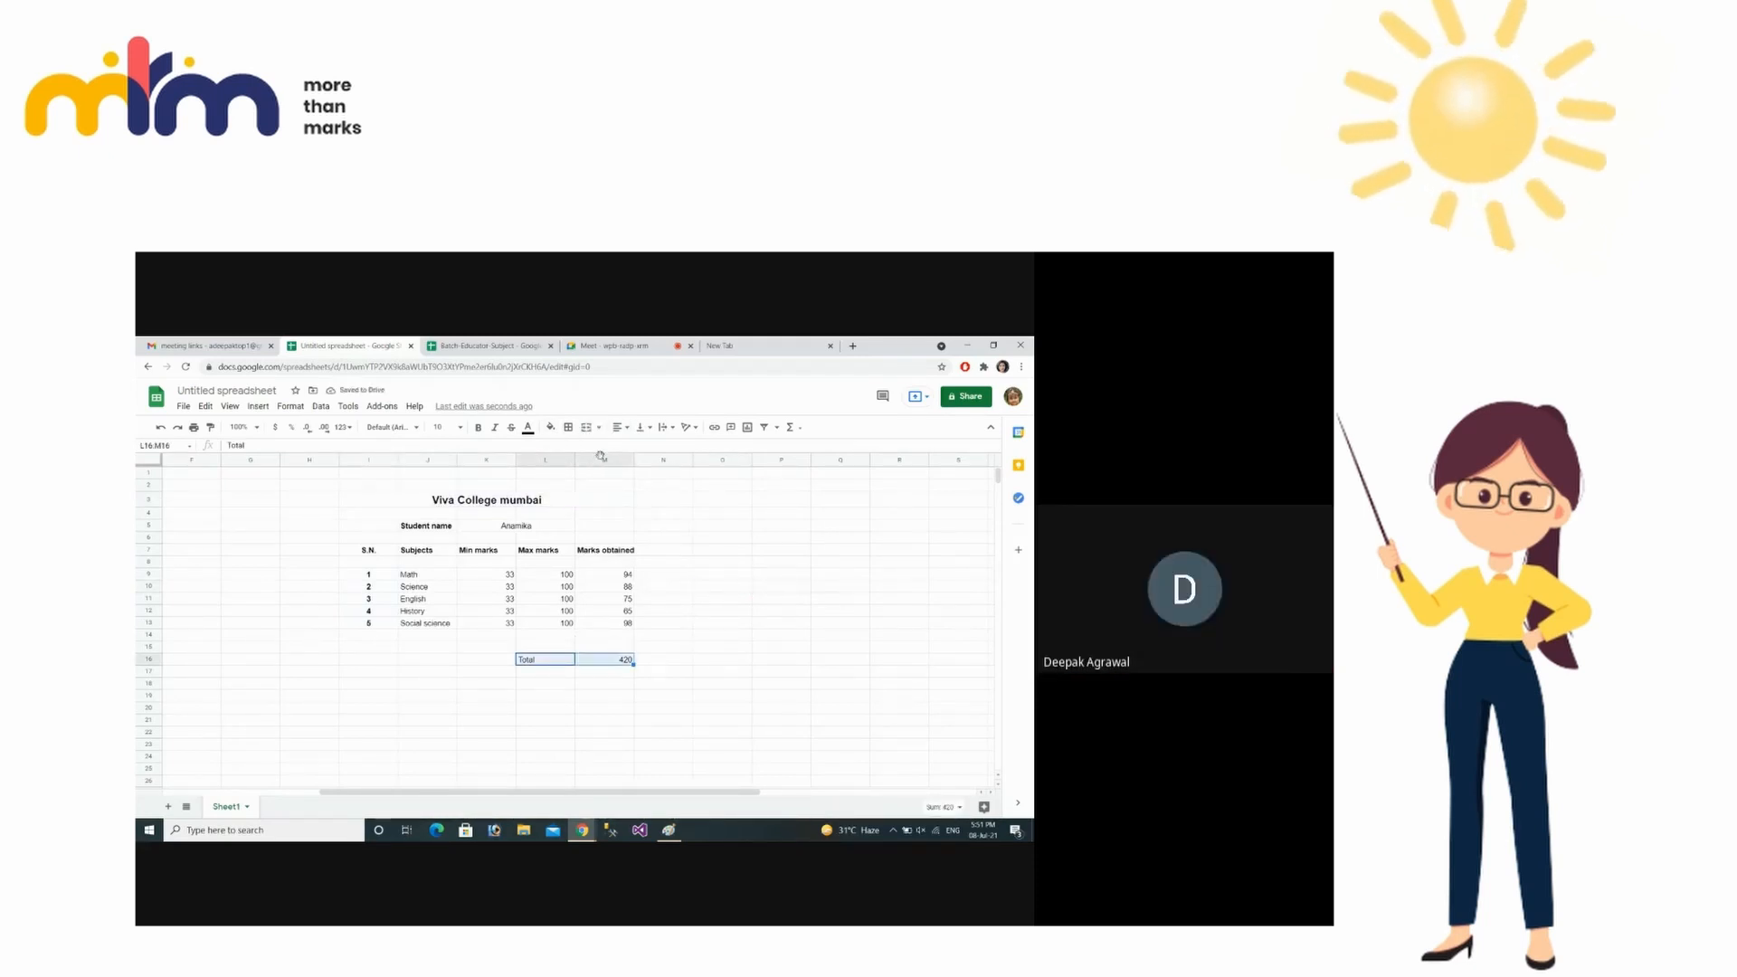
pyautogui.click(480, 428)
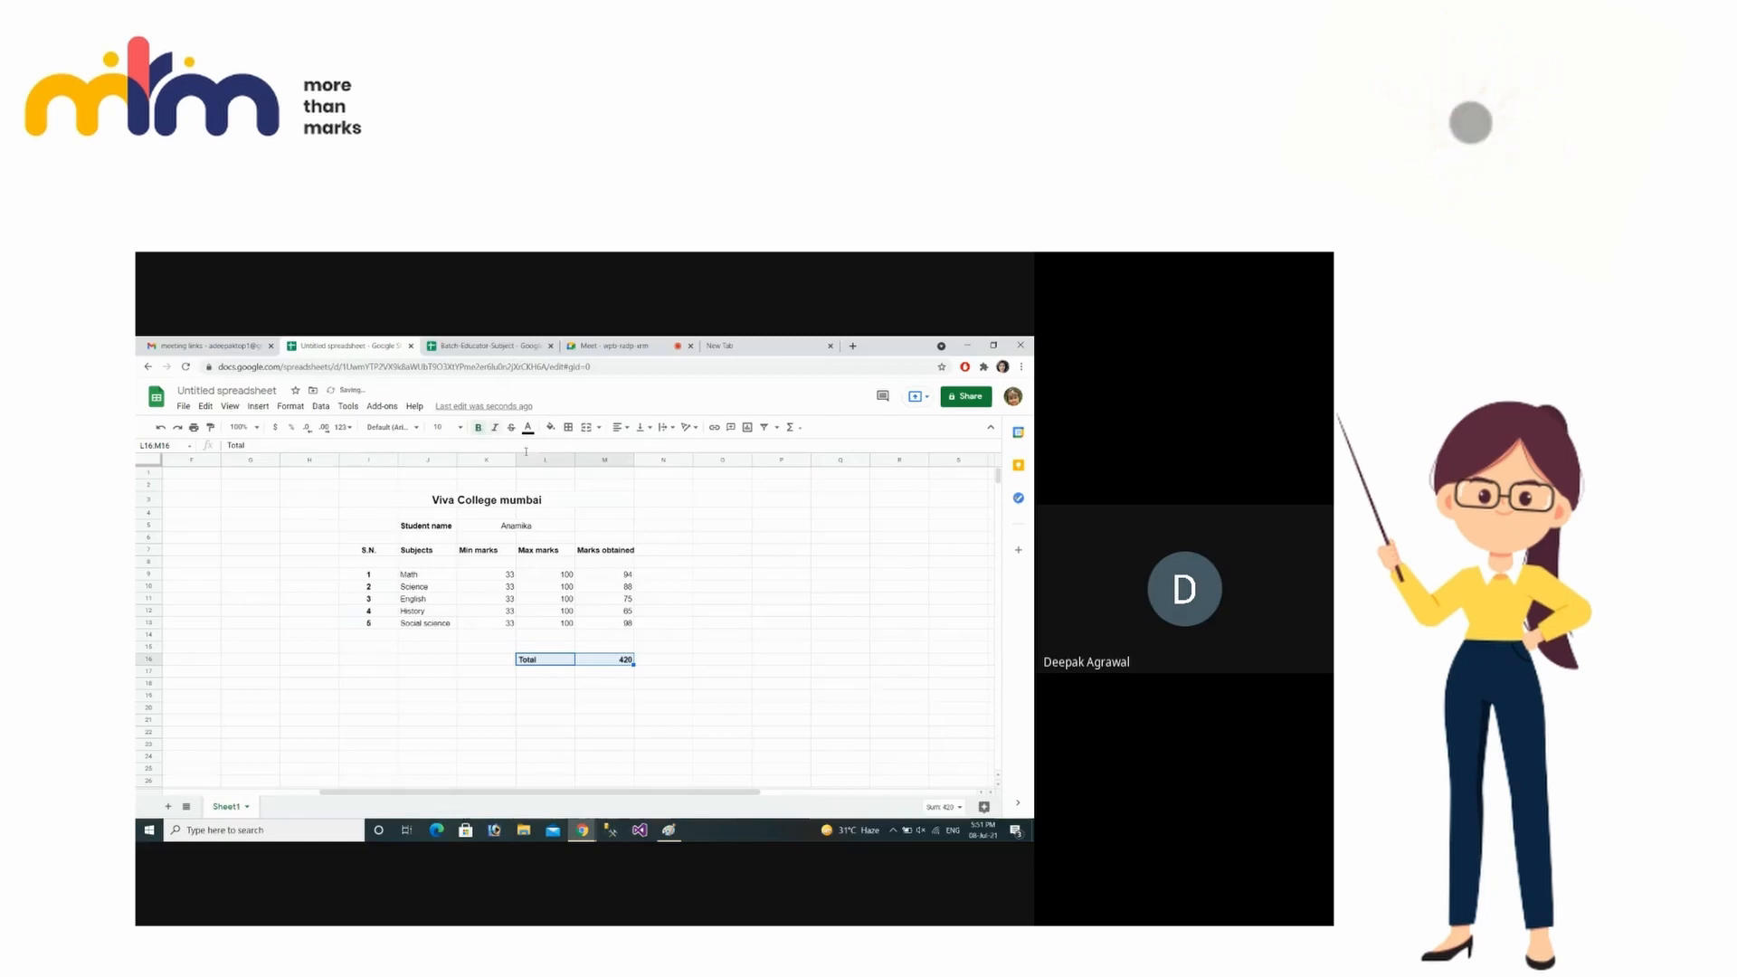
pyautogui.click(792, 672)
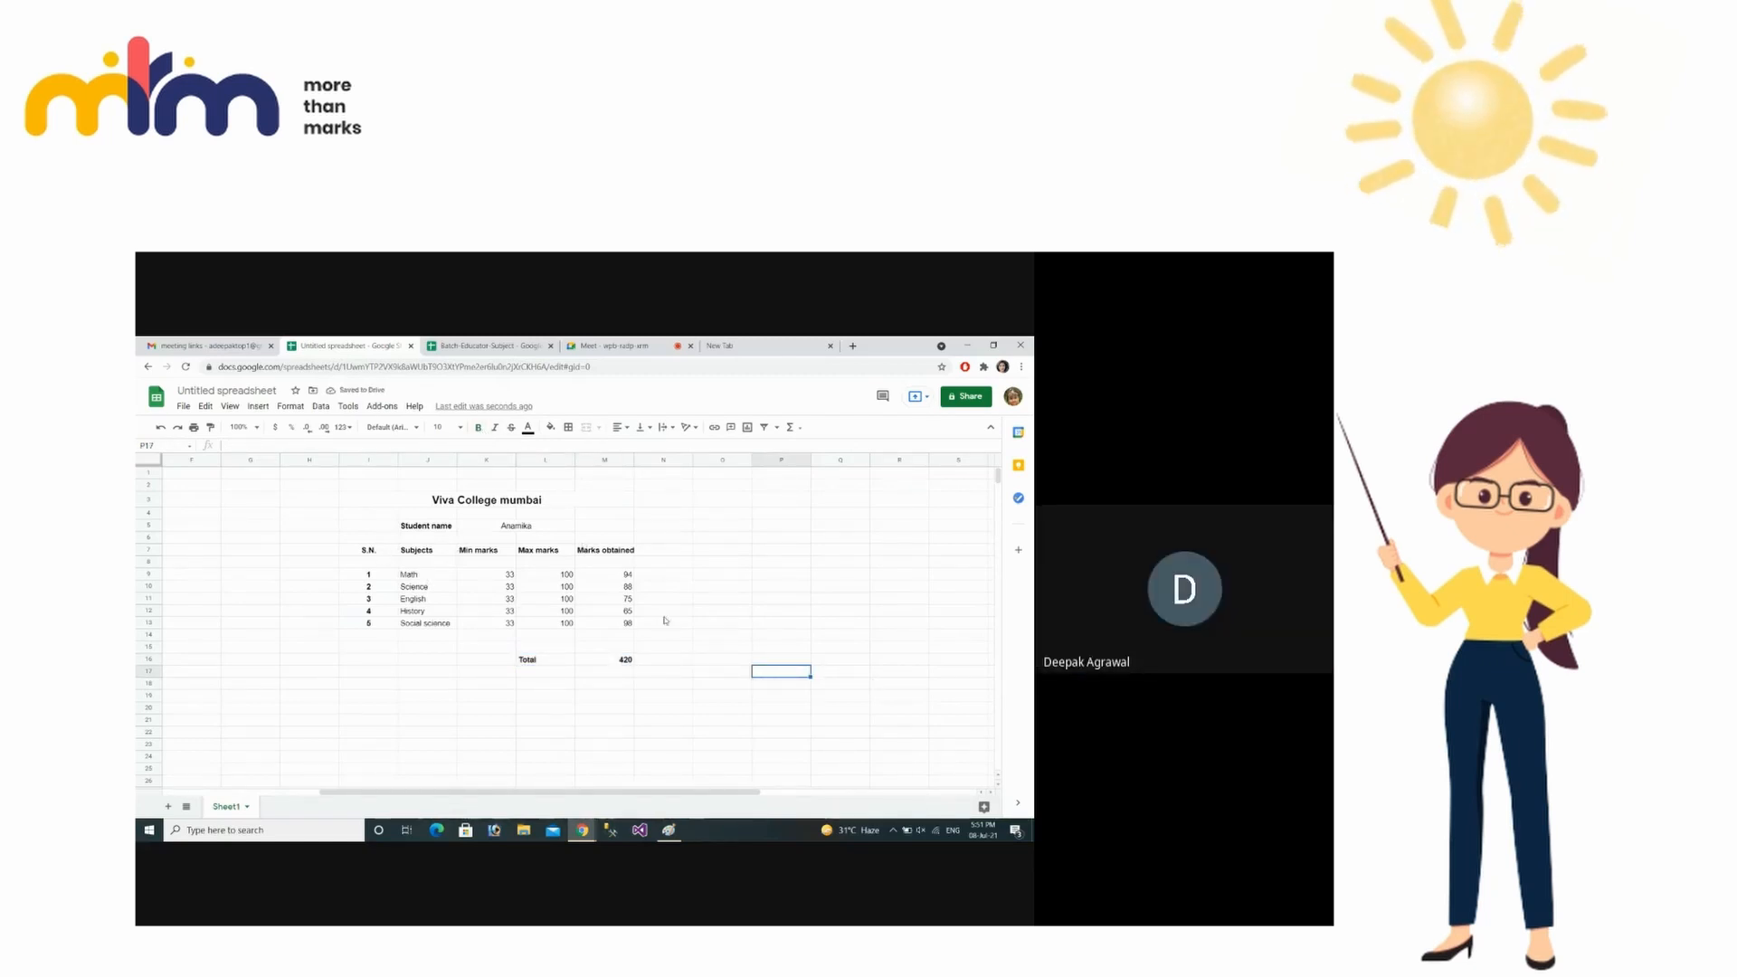
# - Apply all borders to the marks table in I7:M13, from the "S.N." heading to the last obtained mark
pyautogui.moveTo(360, 553); pyautogui.dragTo(628, 624)
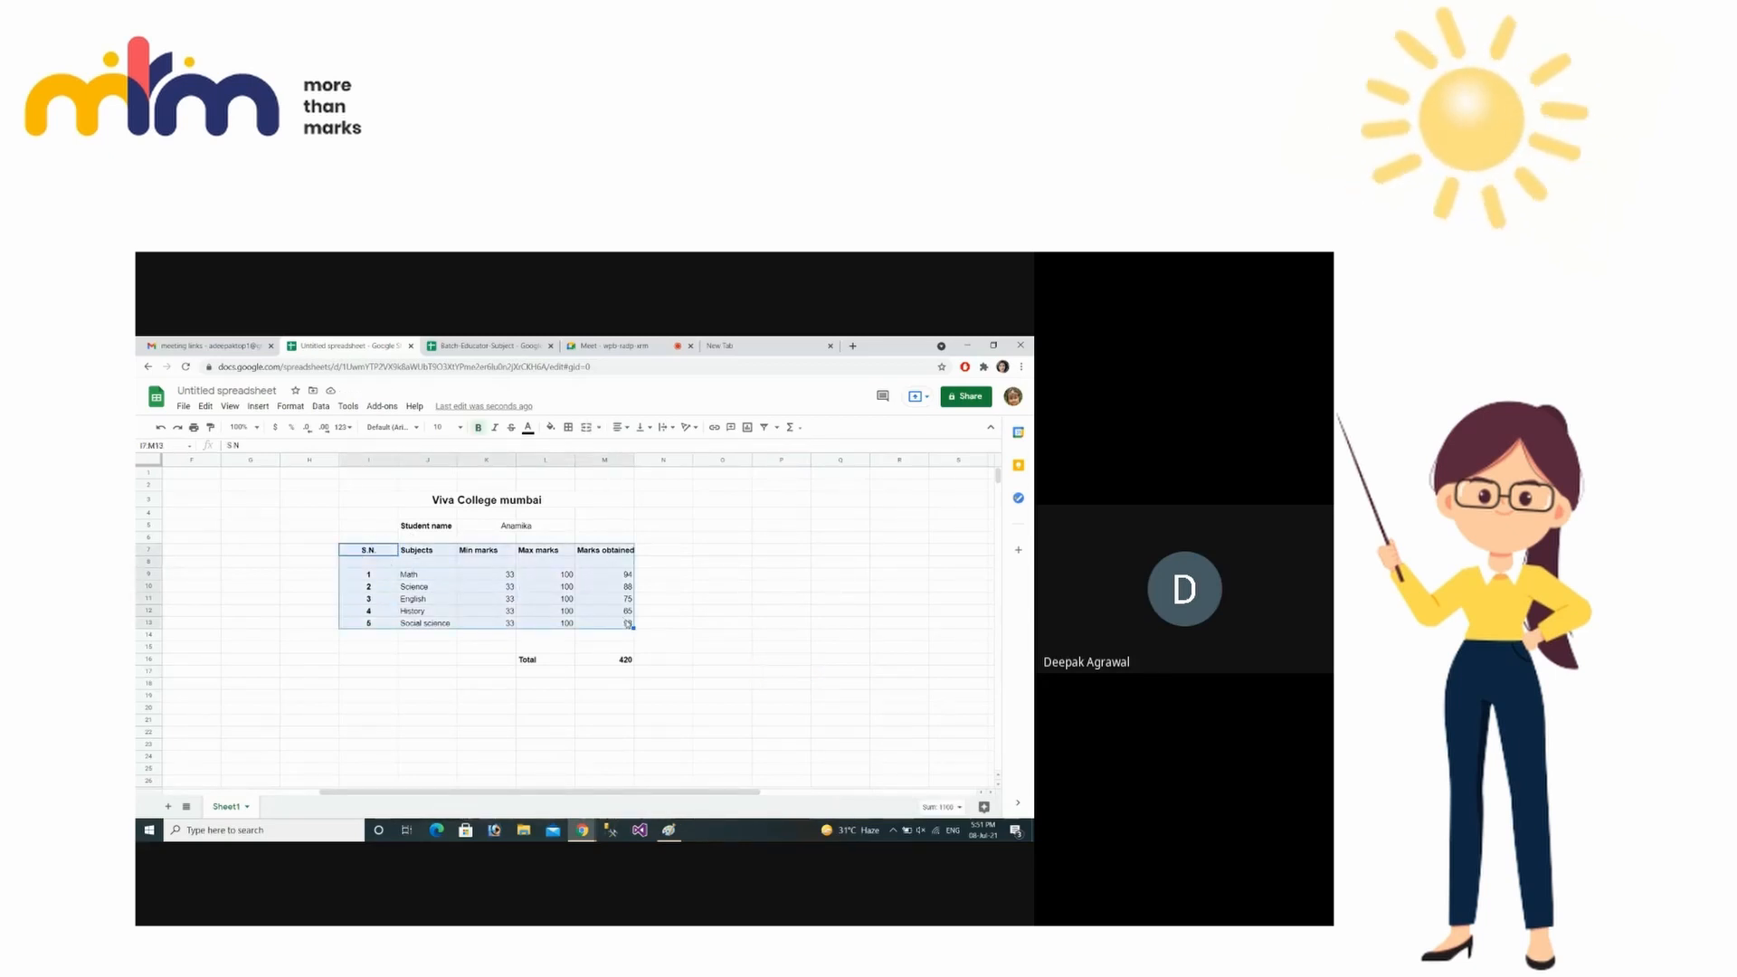
pyautogui.click(569, 428)
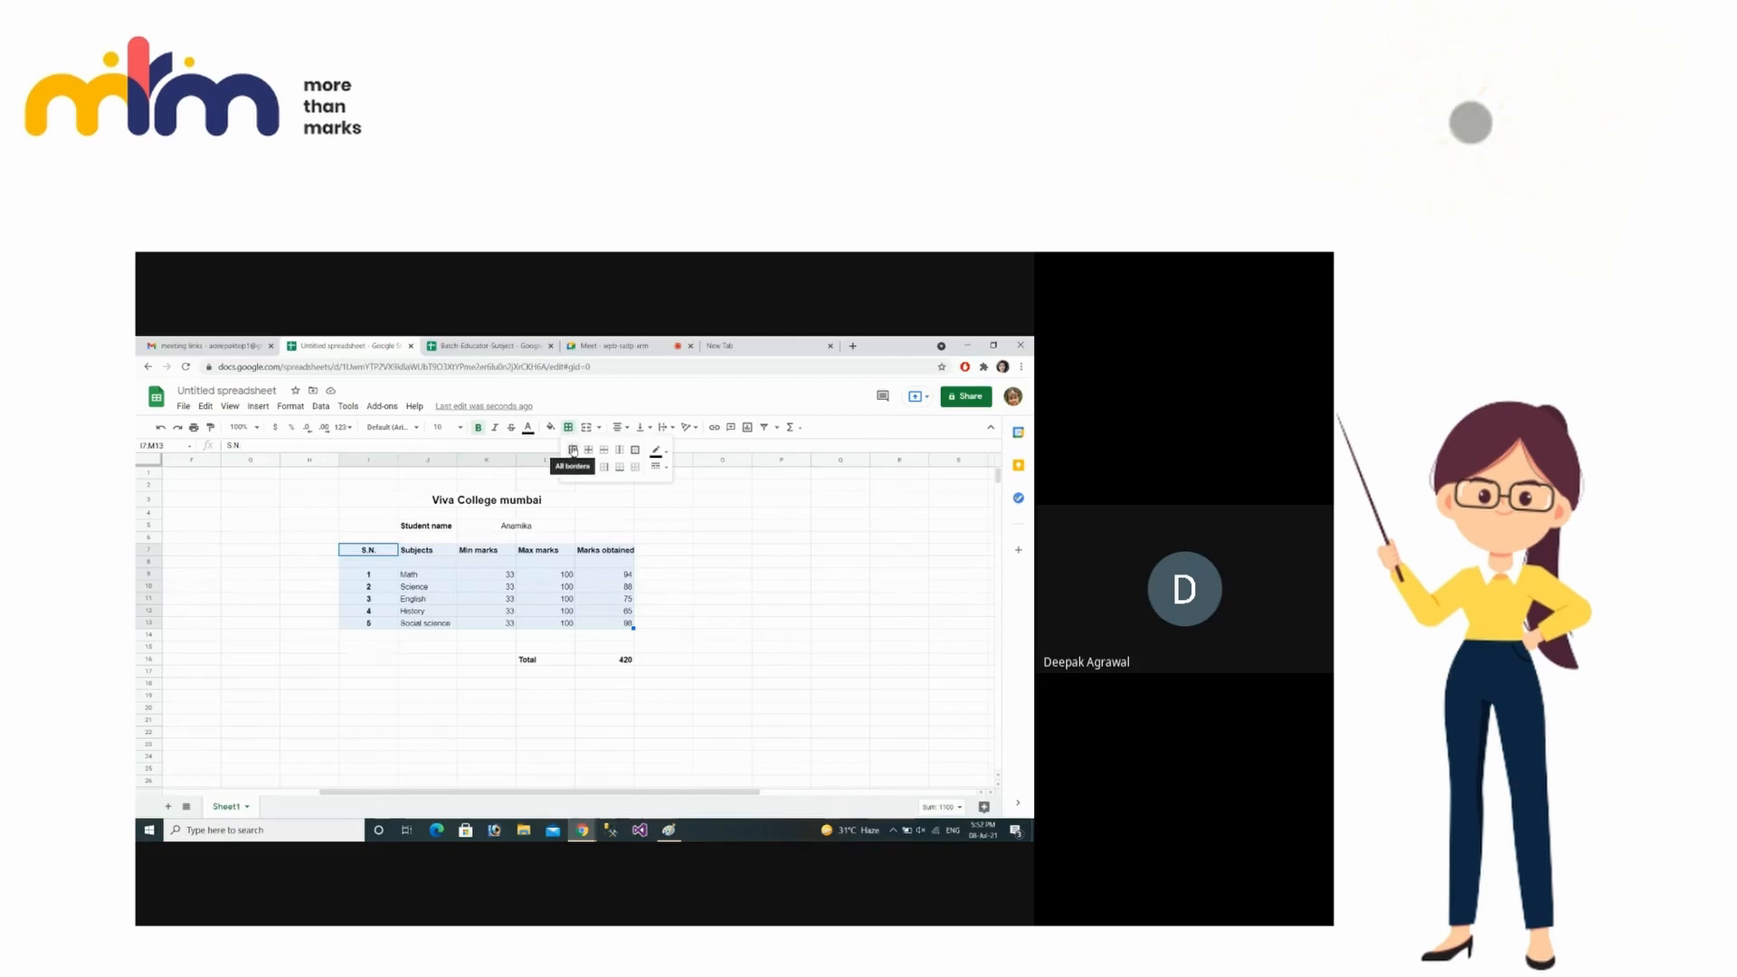
pyautogui.click(573, 451)
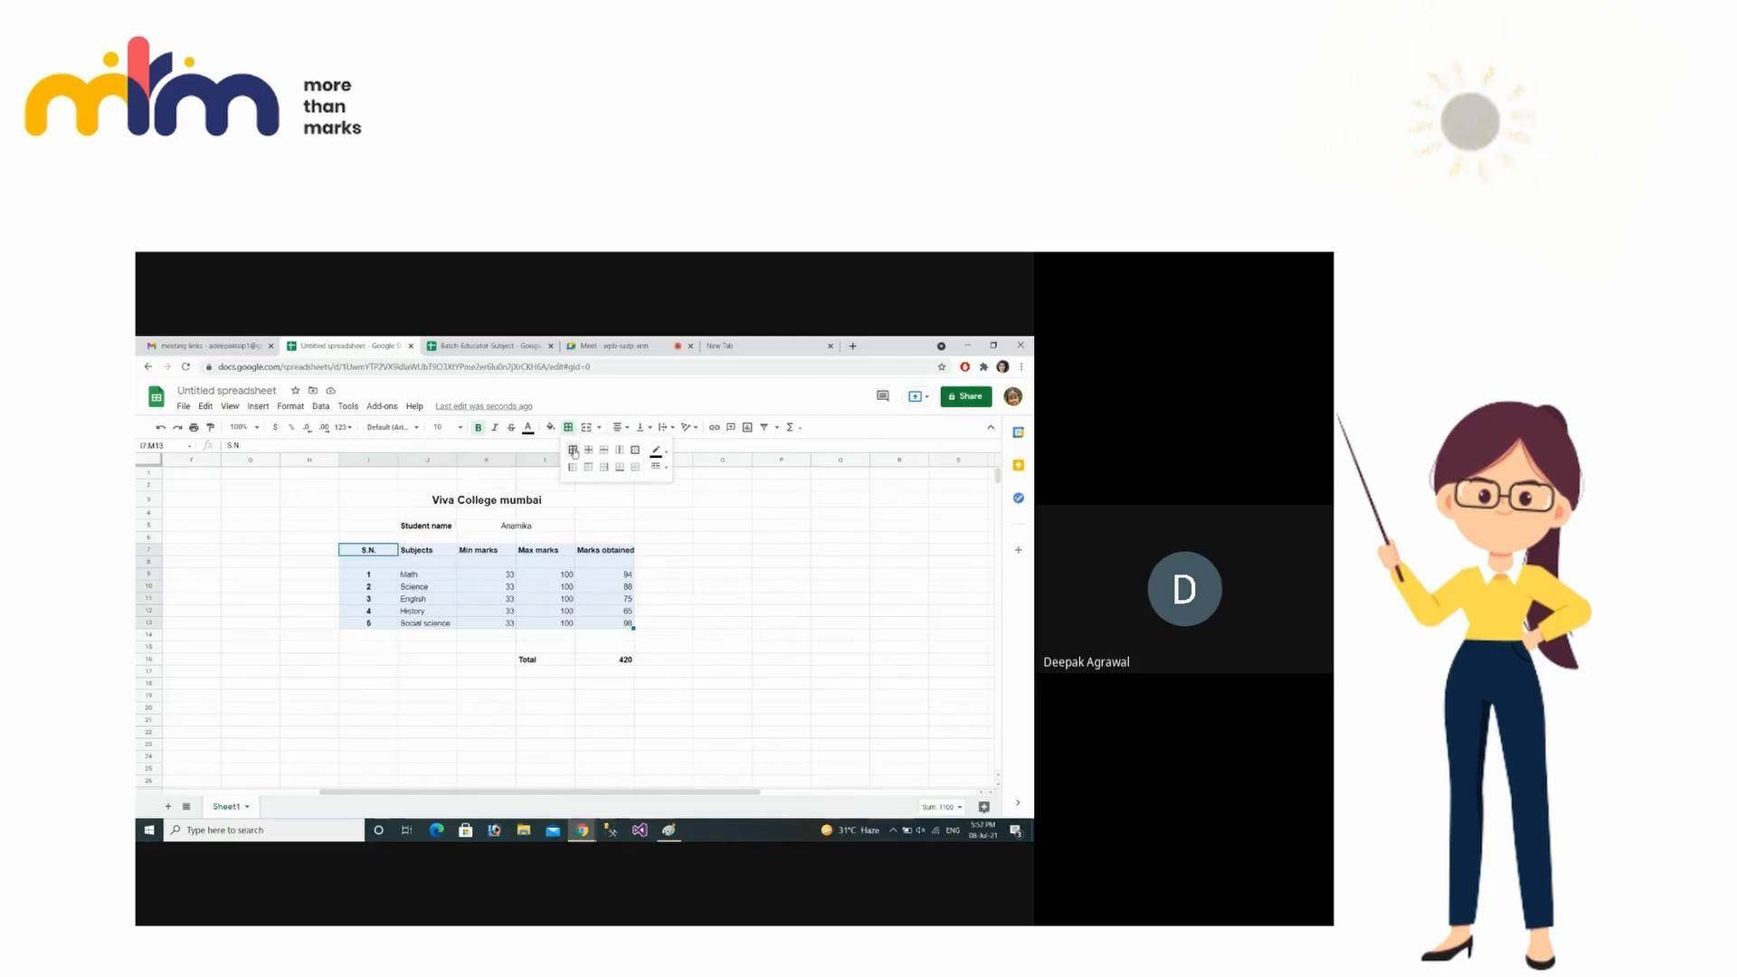
pyautogui.click(680, 627)
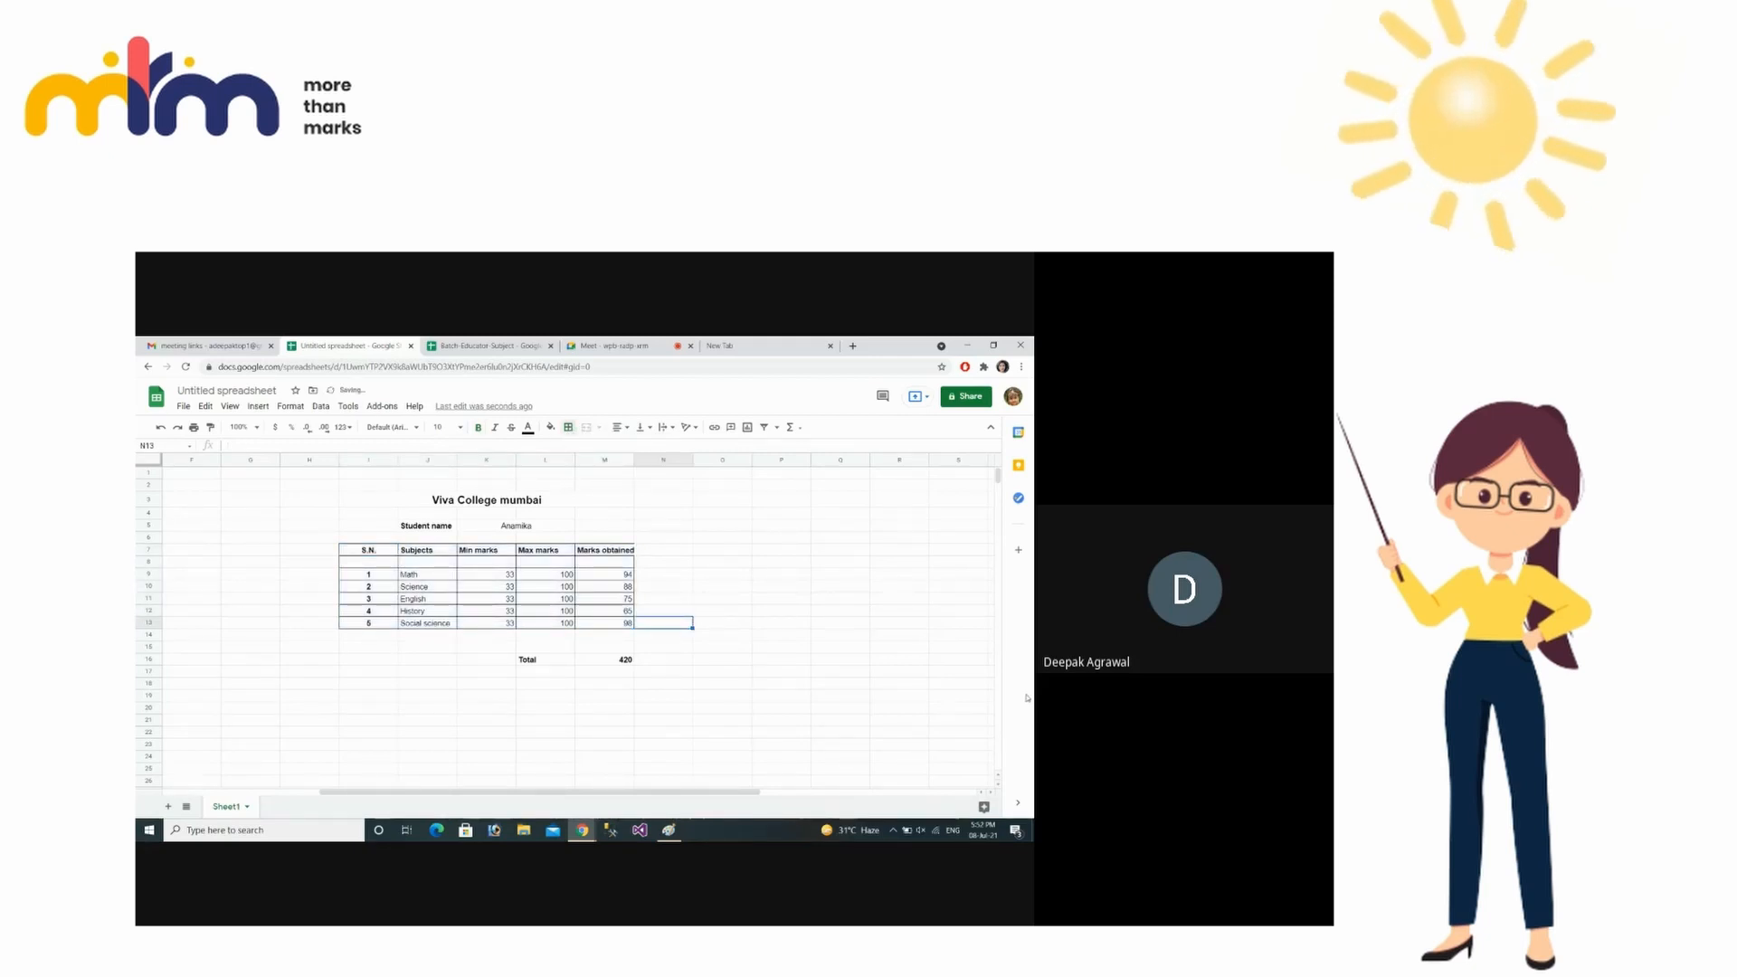
pyautogui.click(882, 674)
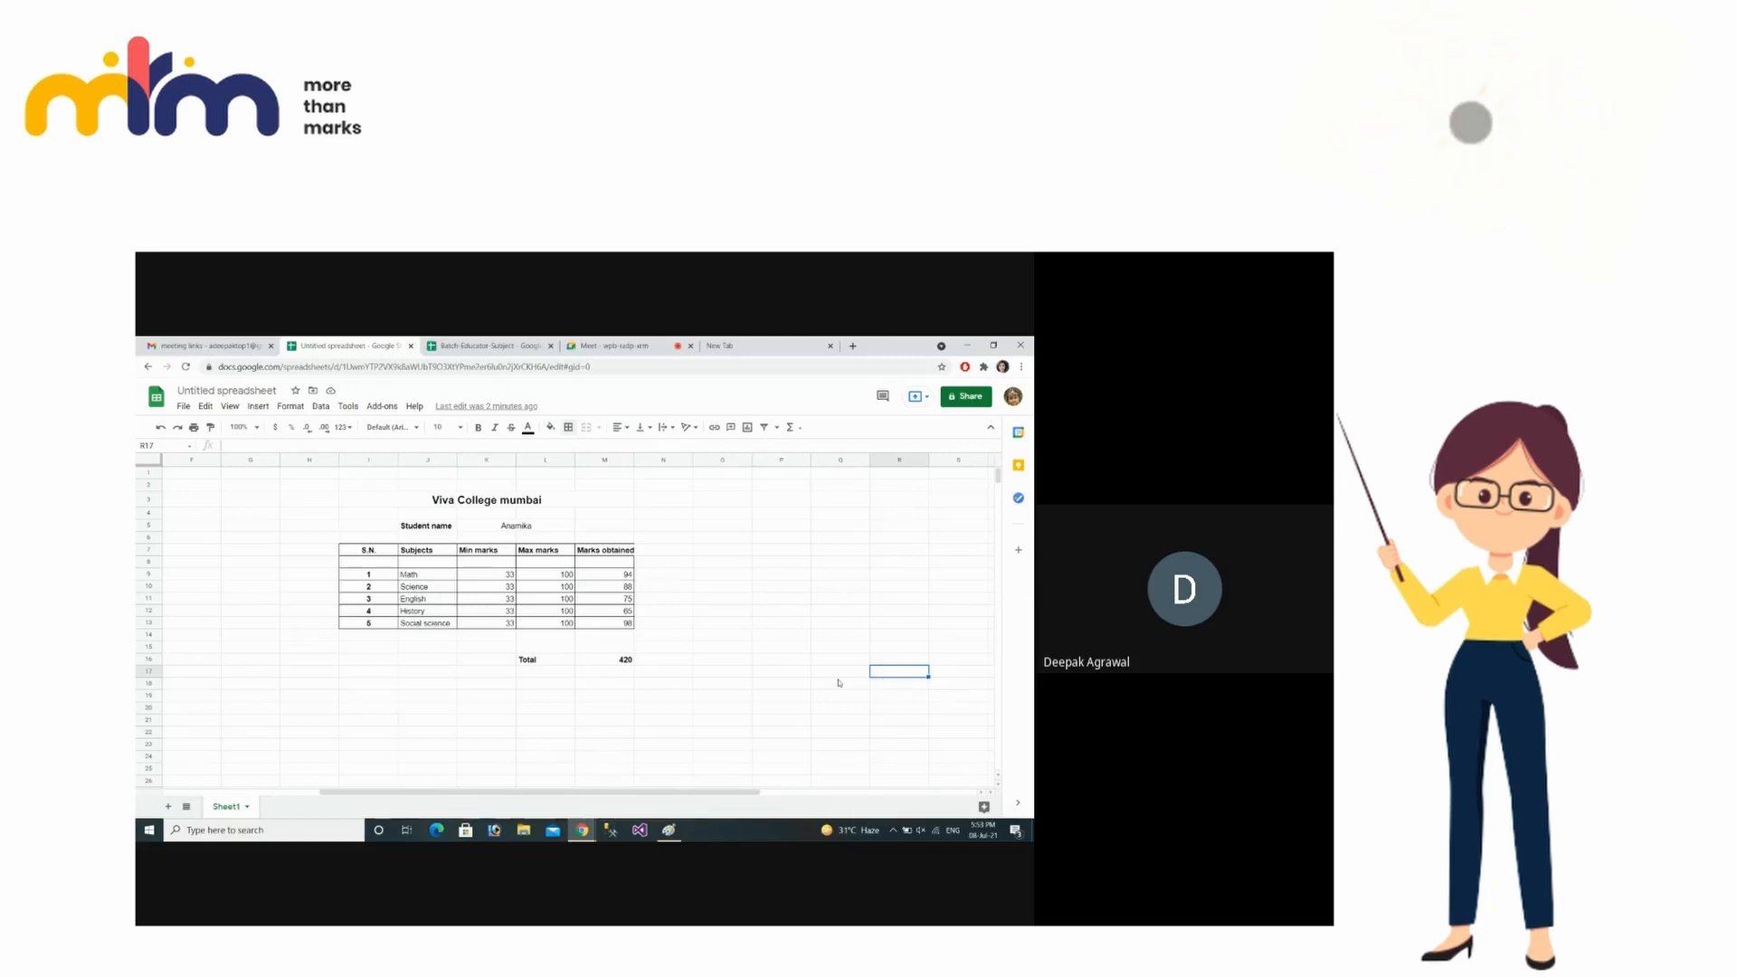
# - Open the Windows Calculator with the calc command and compute the percentage as 420 divided by 500, multiplied by 100
pyautogui.click(621, 671)
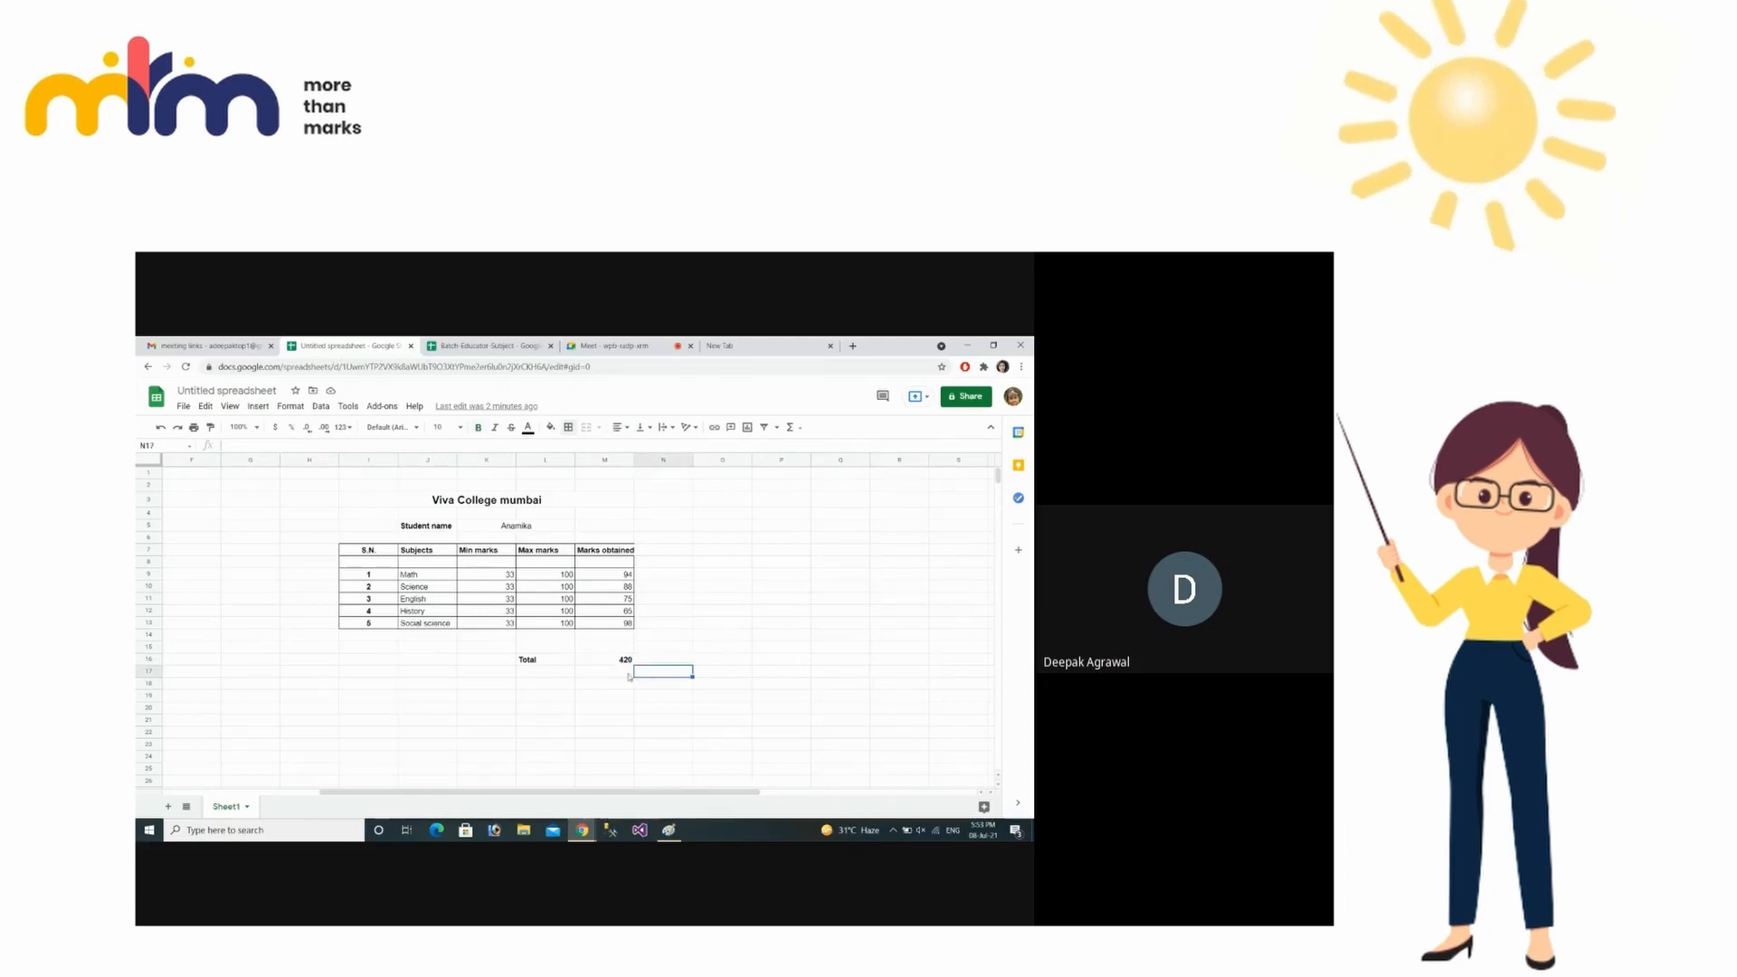
pyautogui.press('super+r')
pyautogui.write('calc')
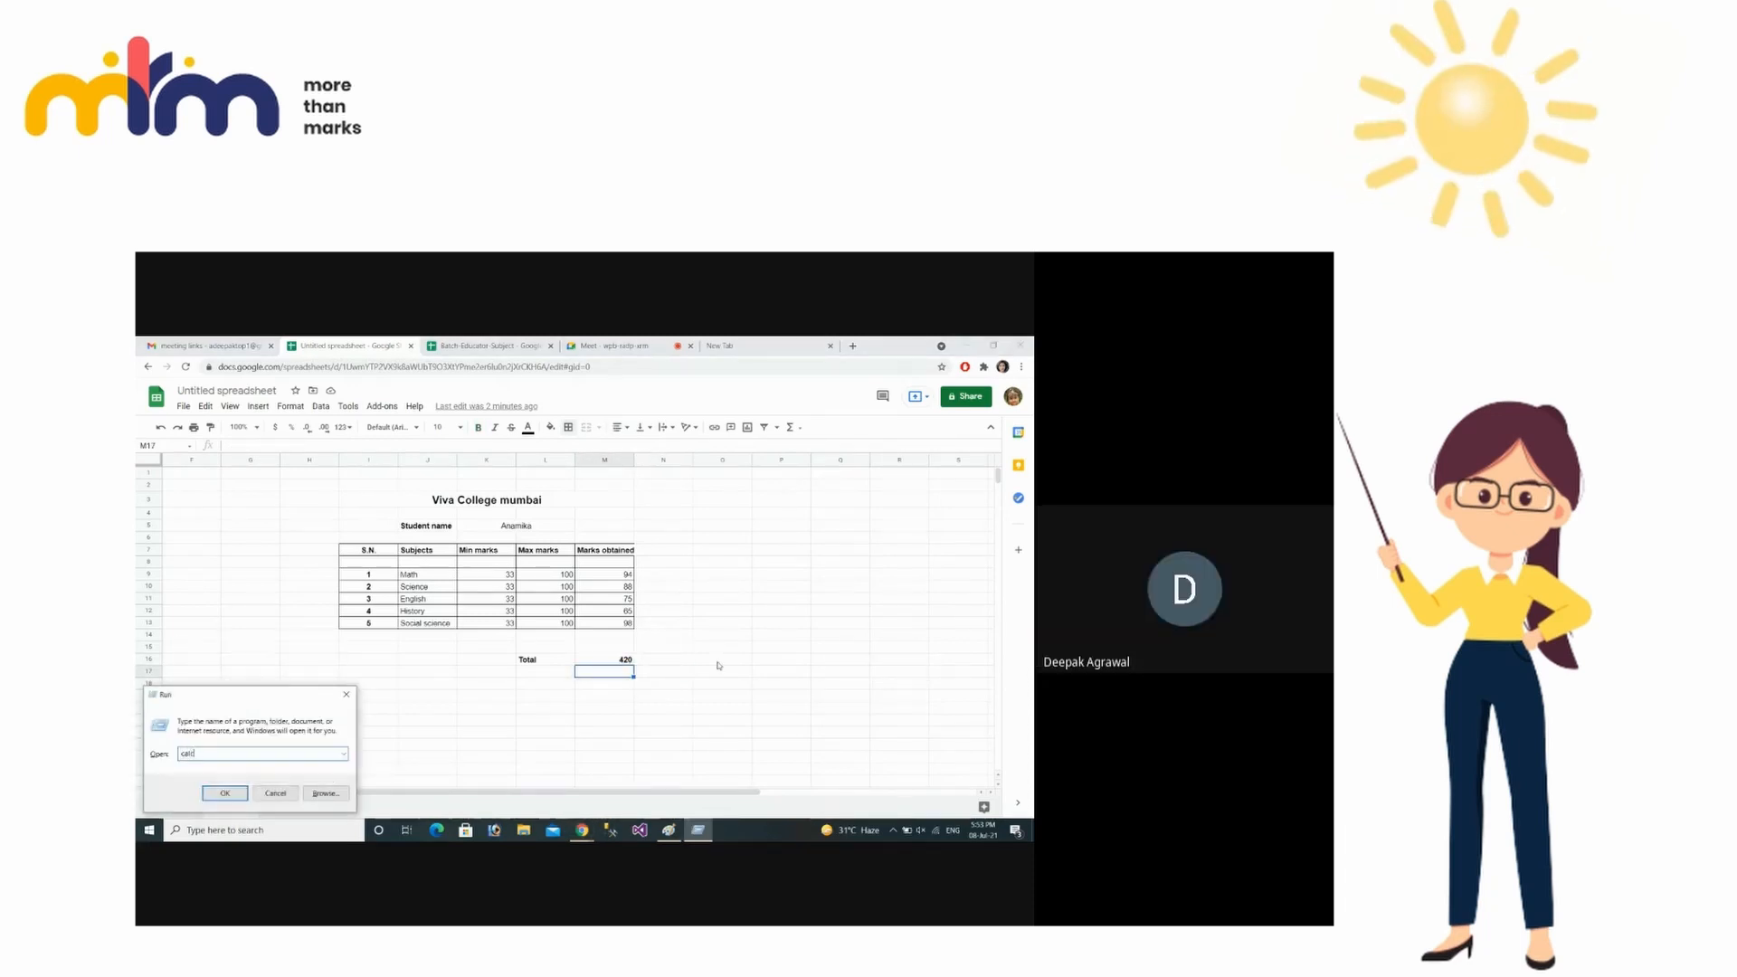
pyautogui.press('Return')
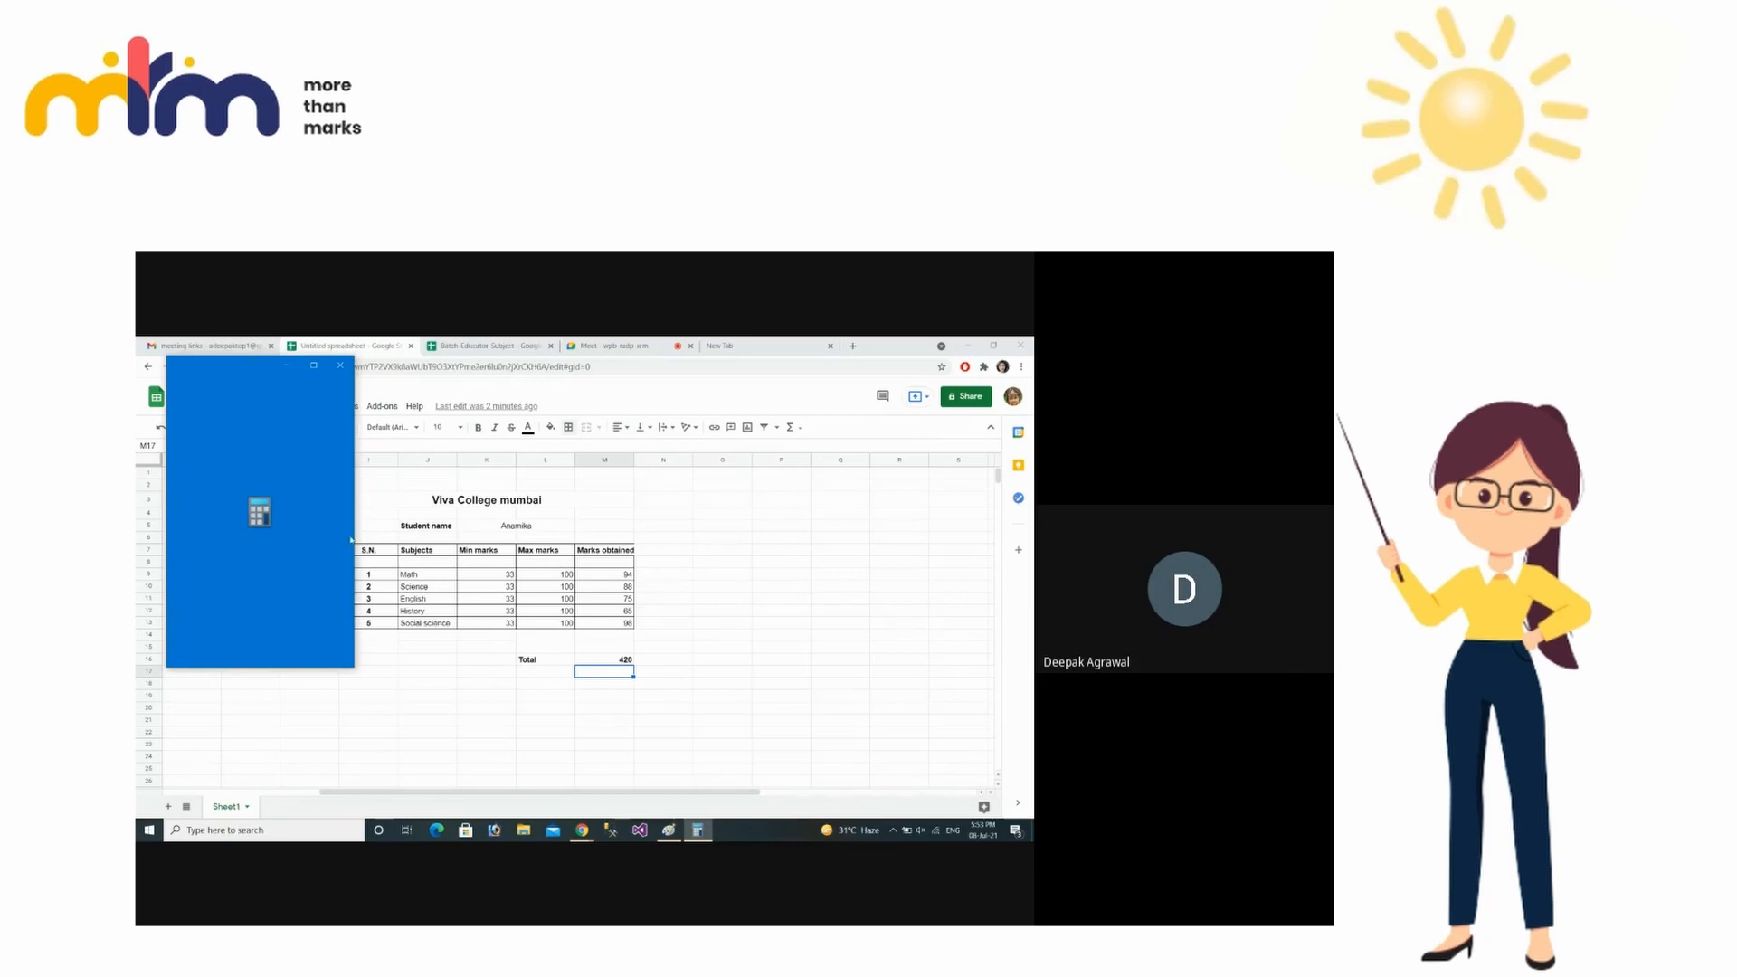
pyautogui.write('420/')
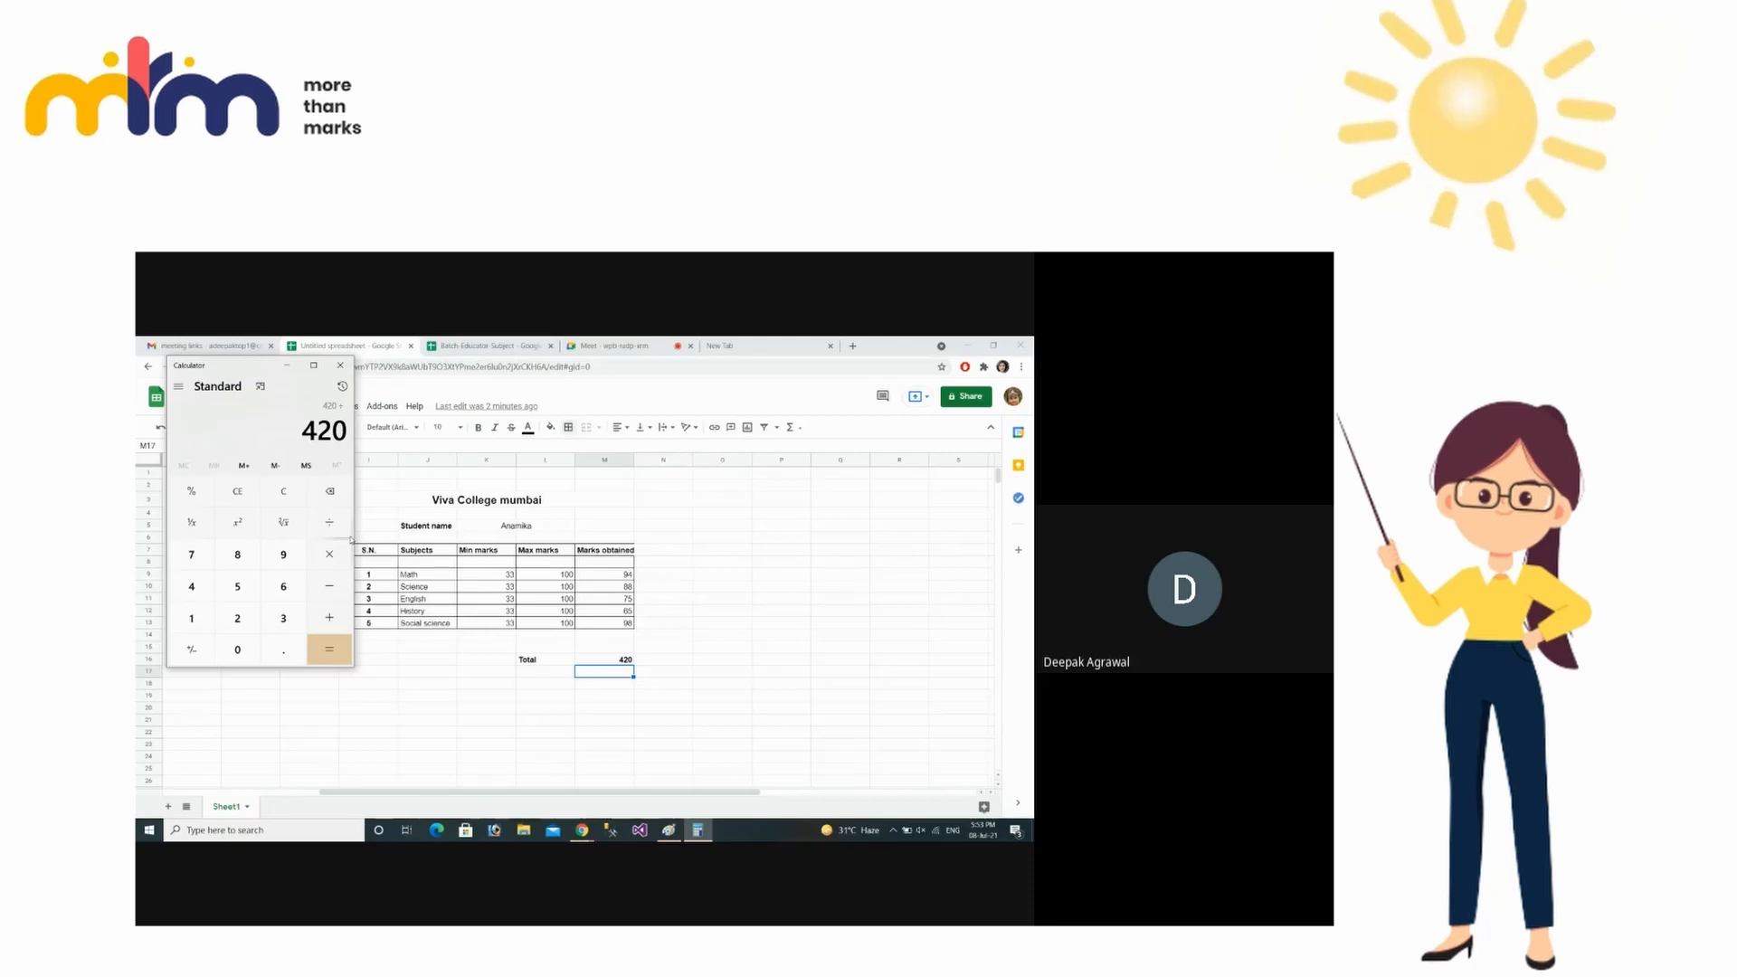
pyautogui.write('500')
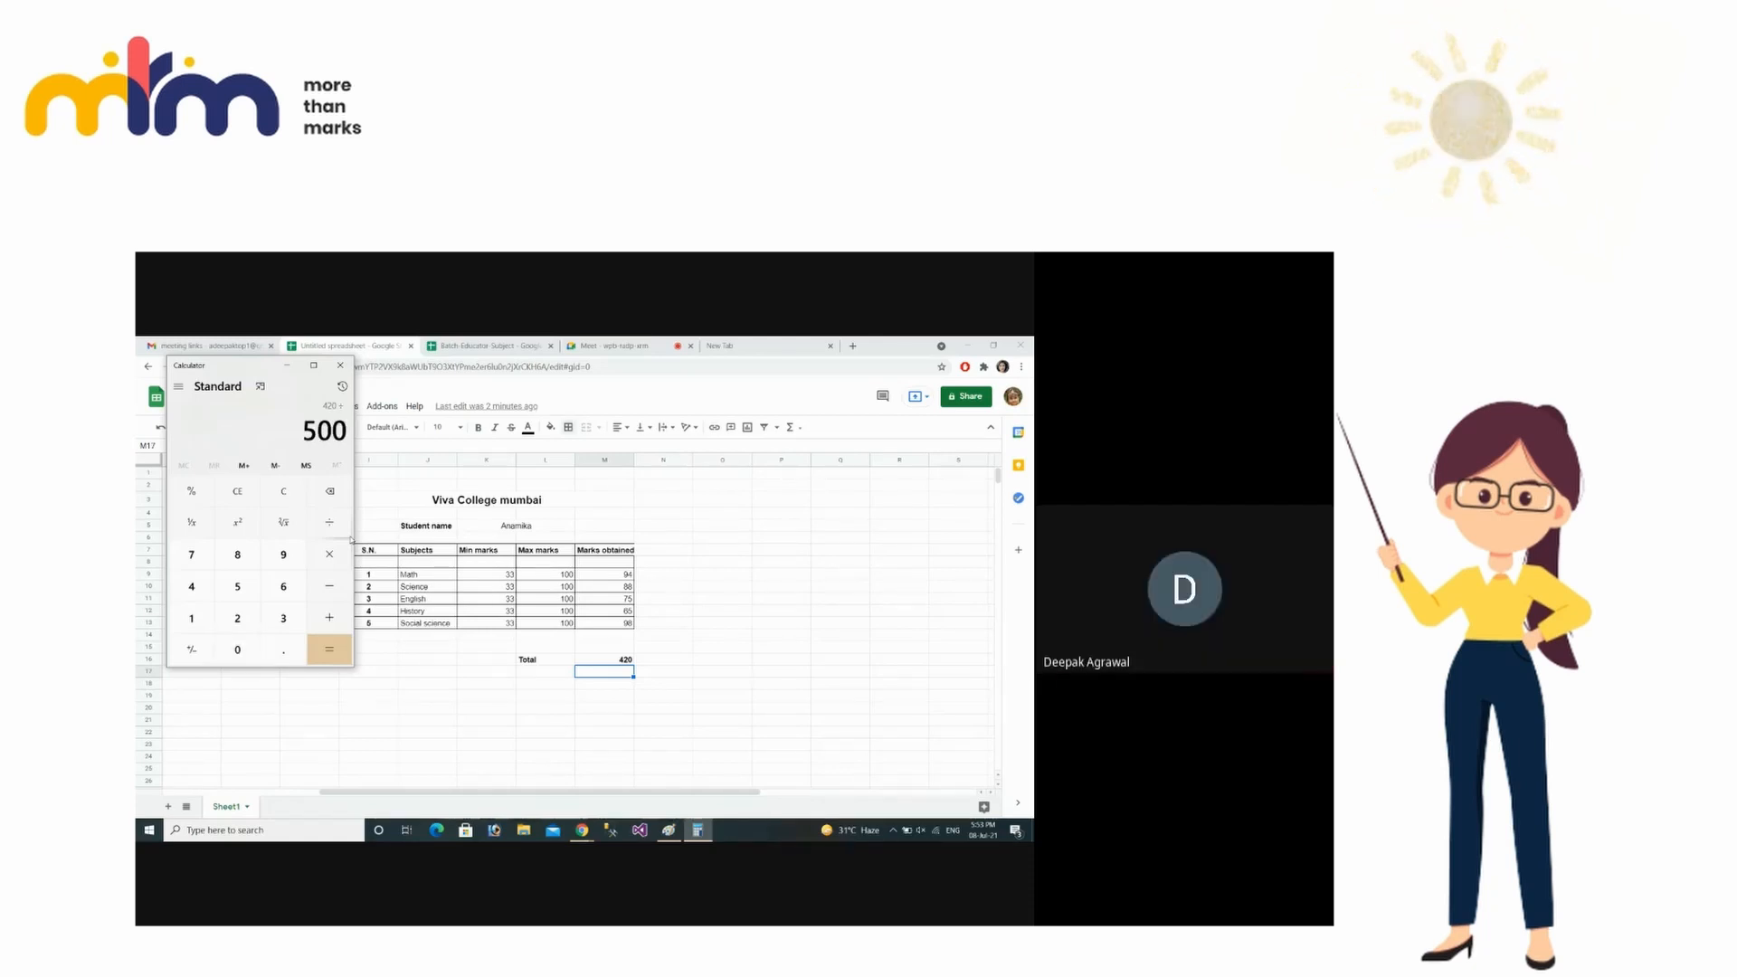
pyautogui.press('Return')
pyautogui.write('*100')
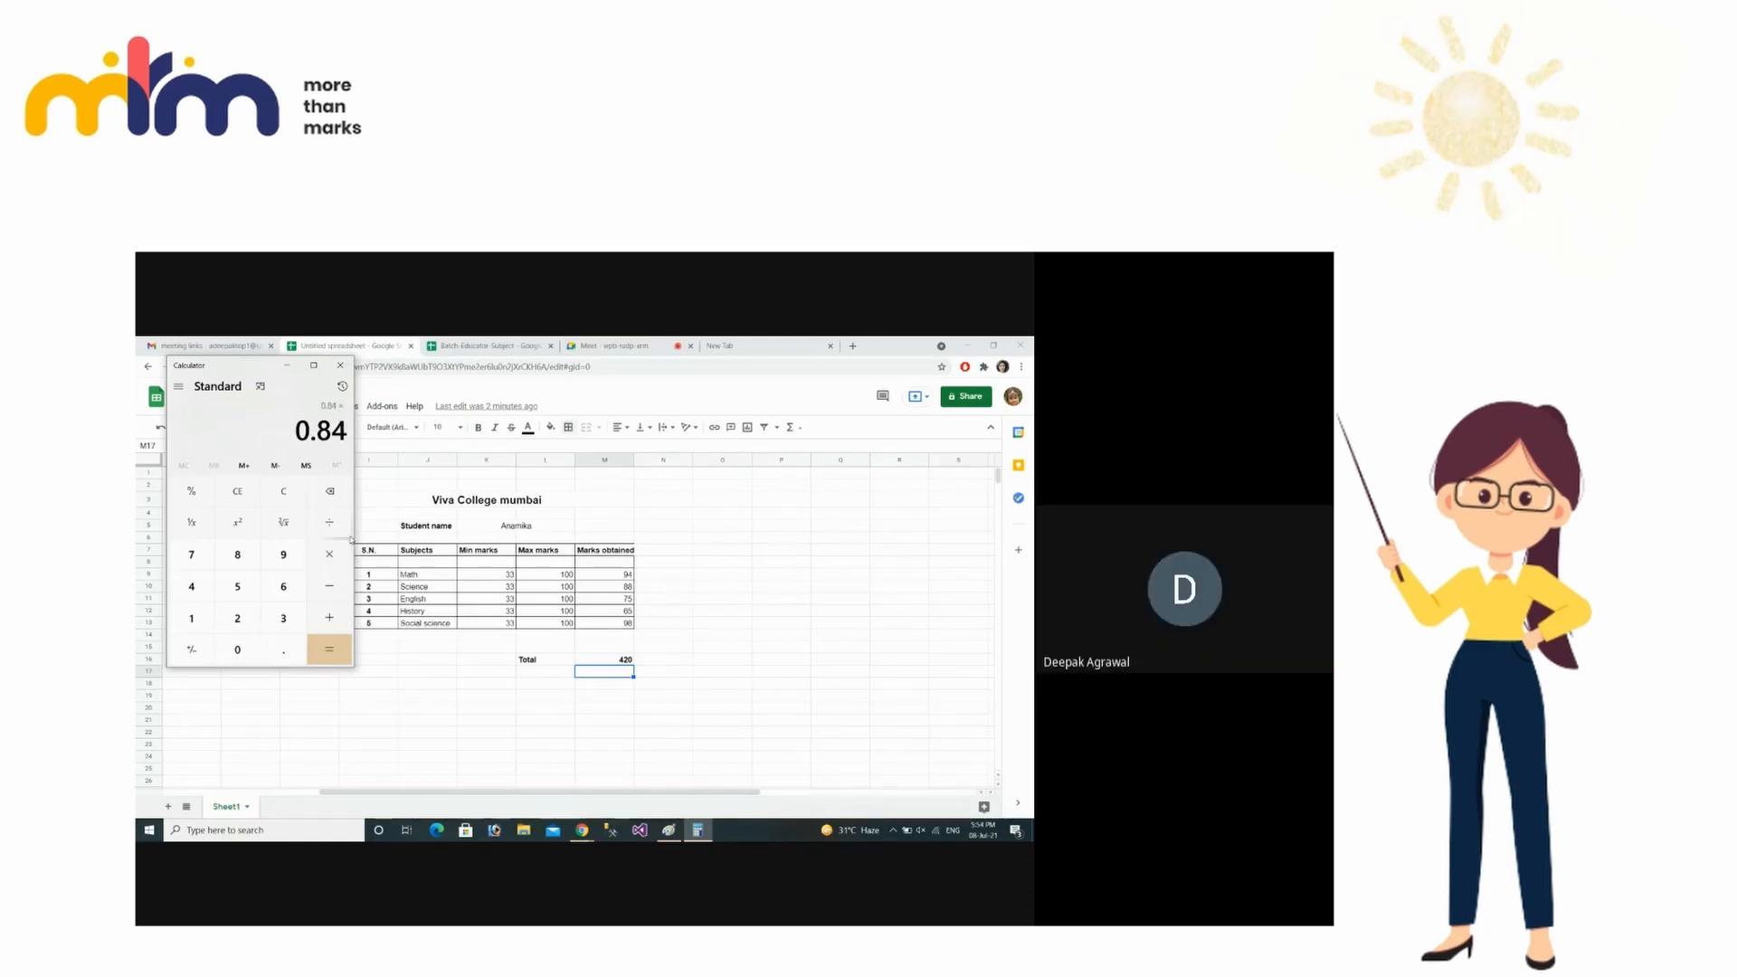
pyautogui.press('Return')
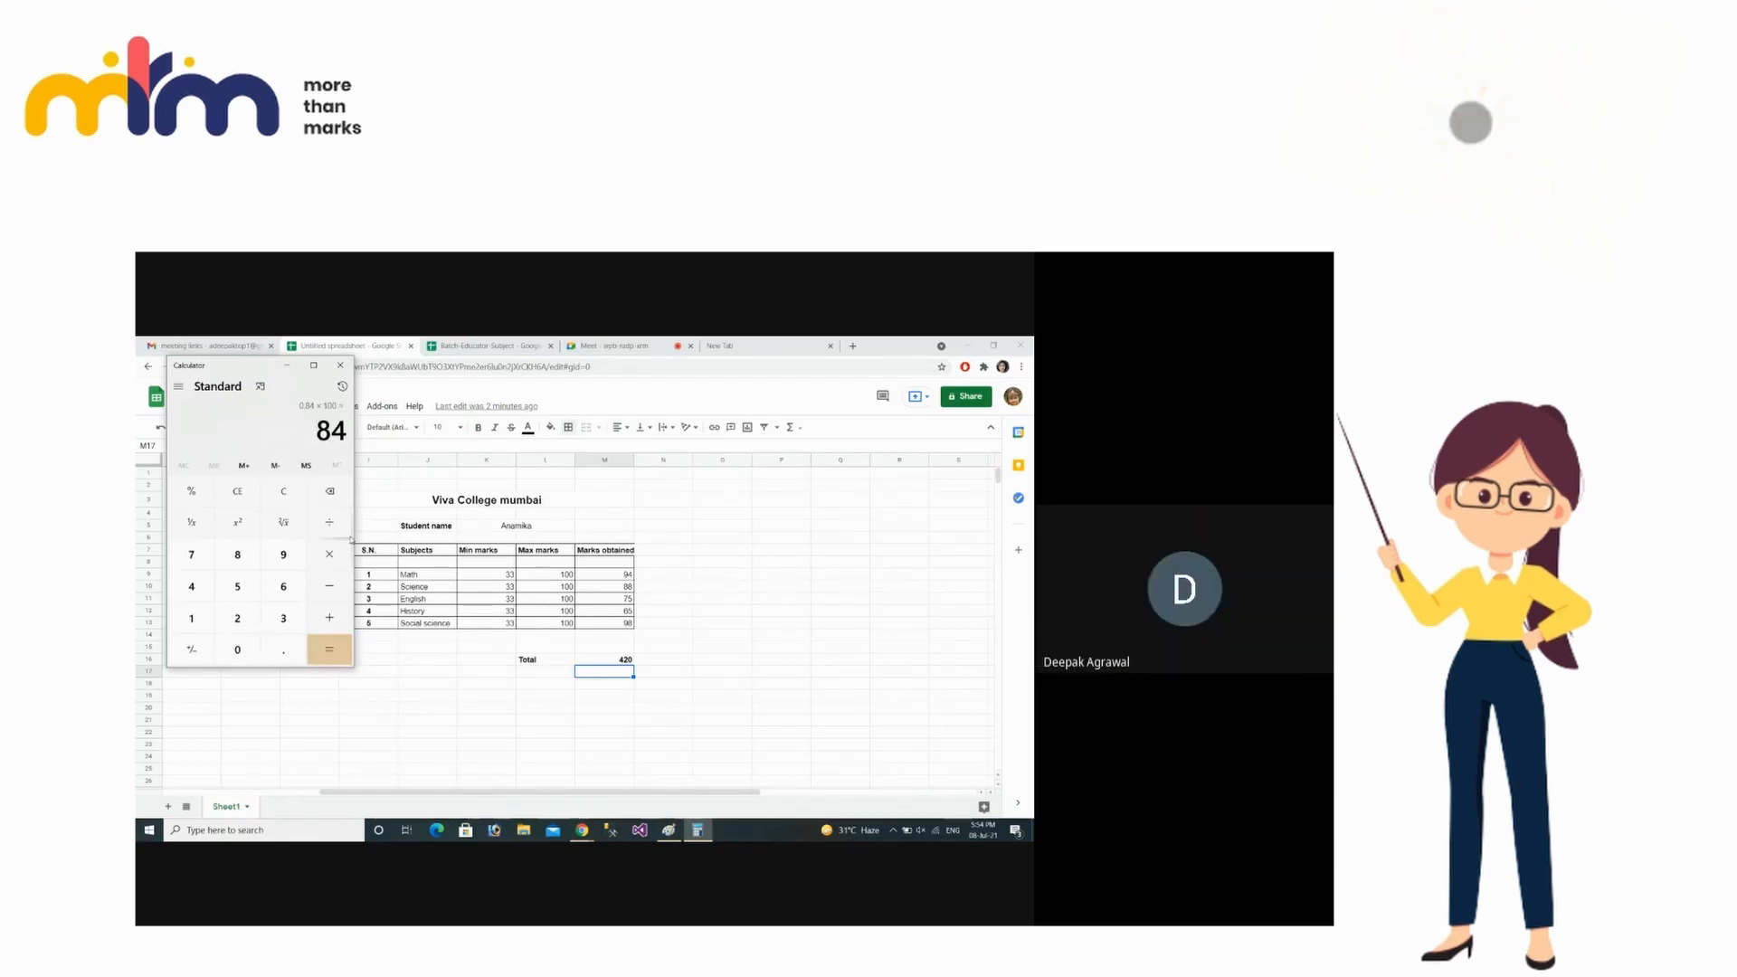
# - Return to the spreadsheet and enter the label "Percentage" in L18, two rows below the "Total" label
pyautogui.click(585, 695)
pyautogui.click(590, 696)
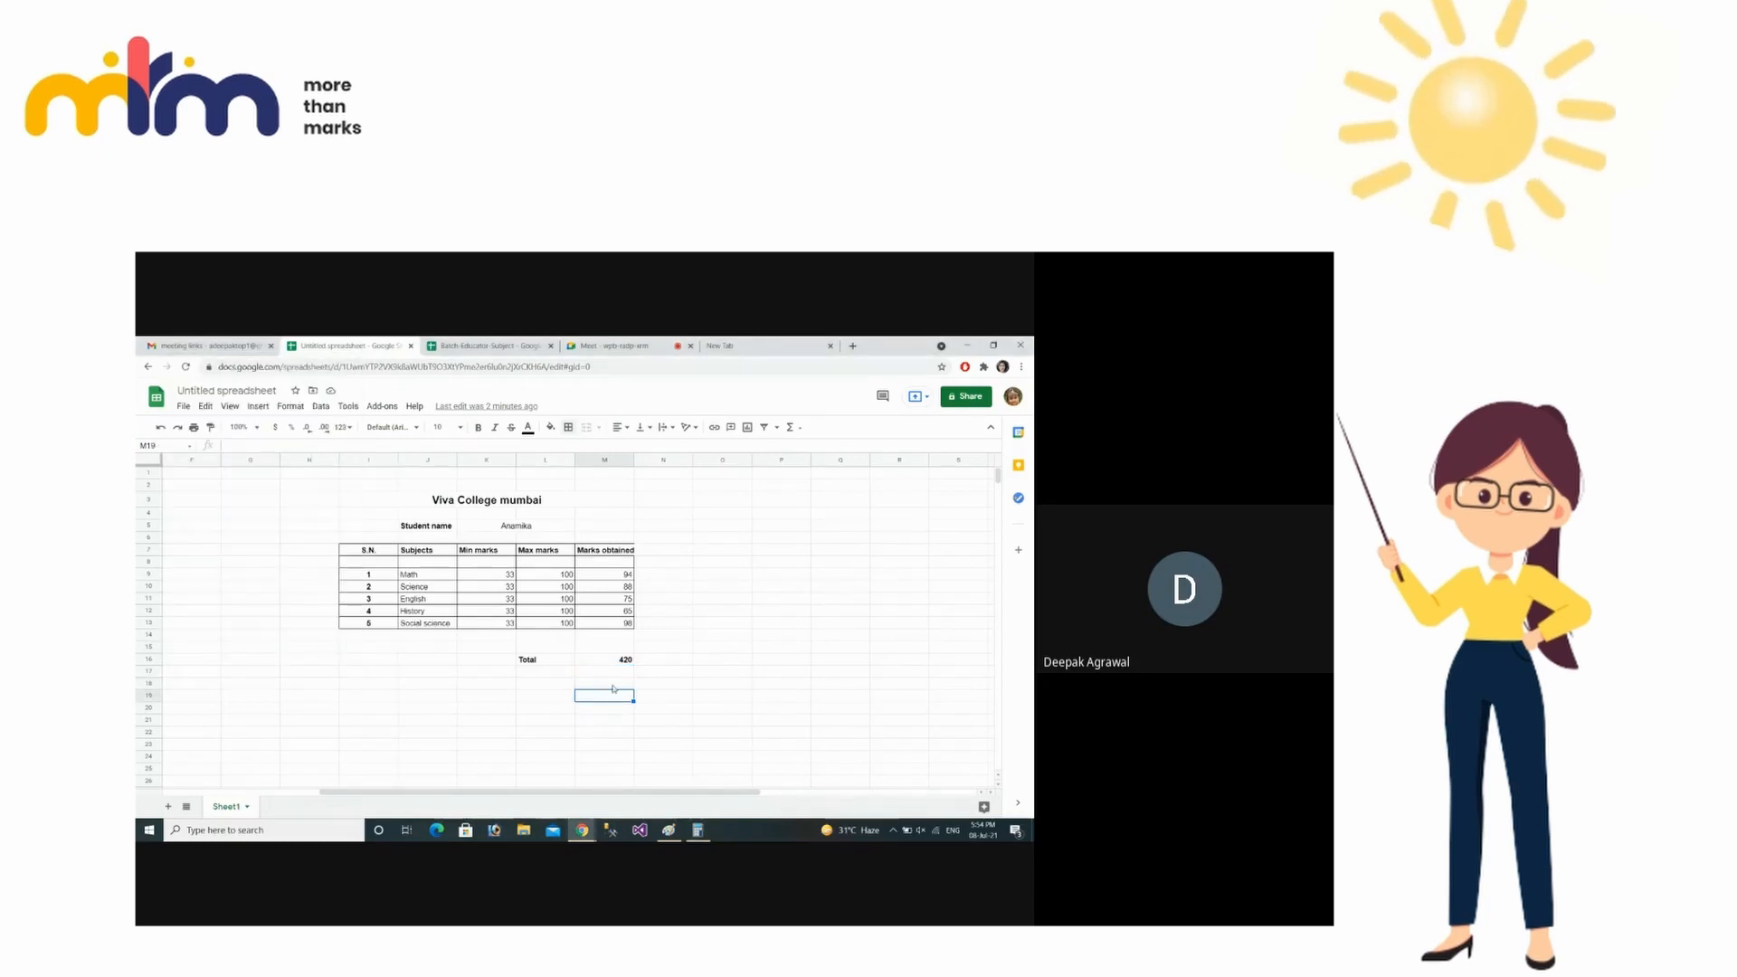
pyautogui.click(554, 687)
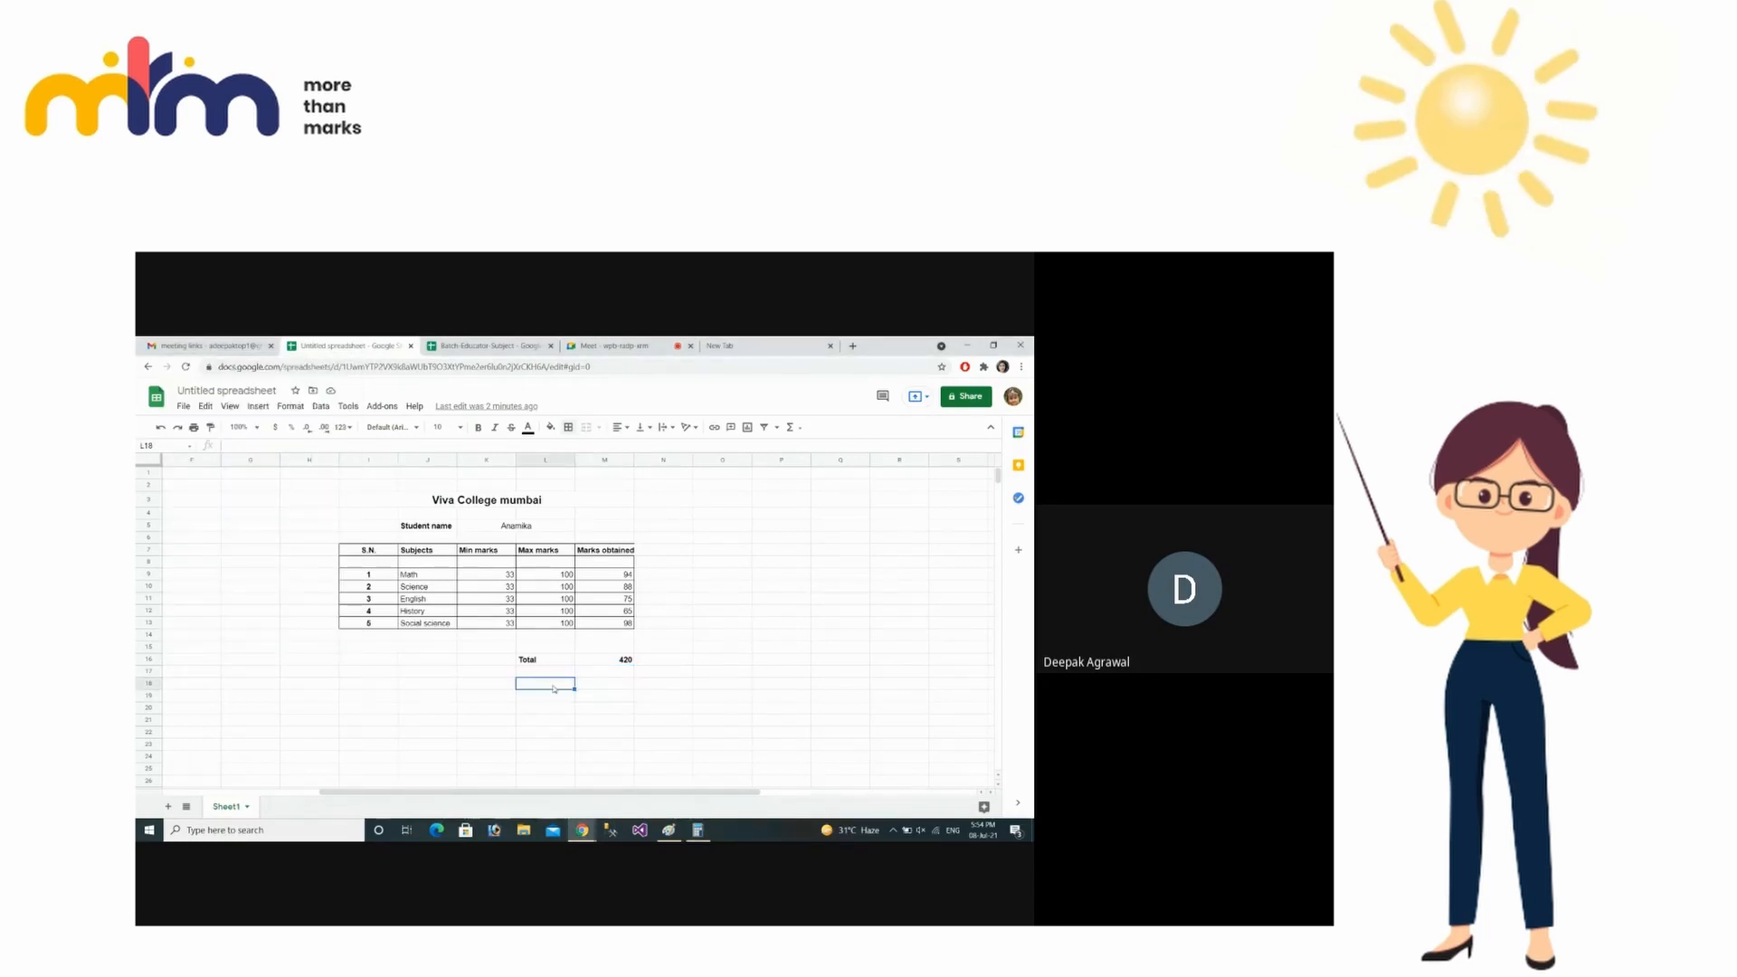
pyautogui.write('Pe')
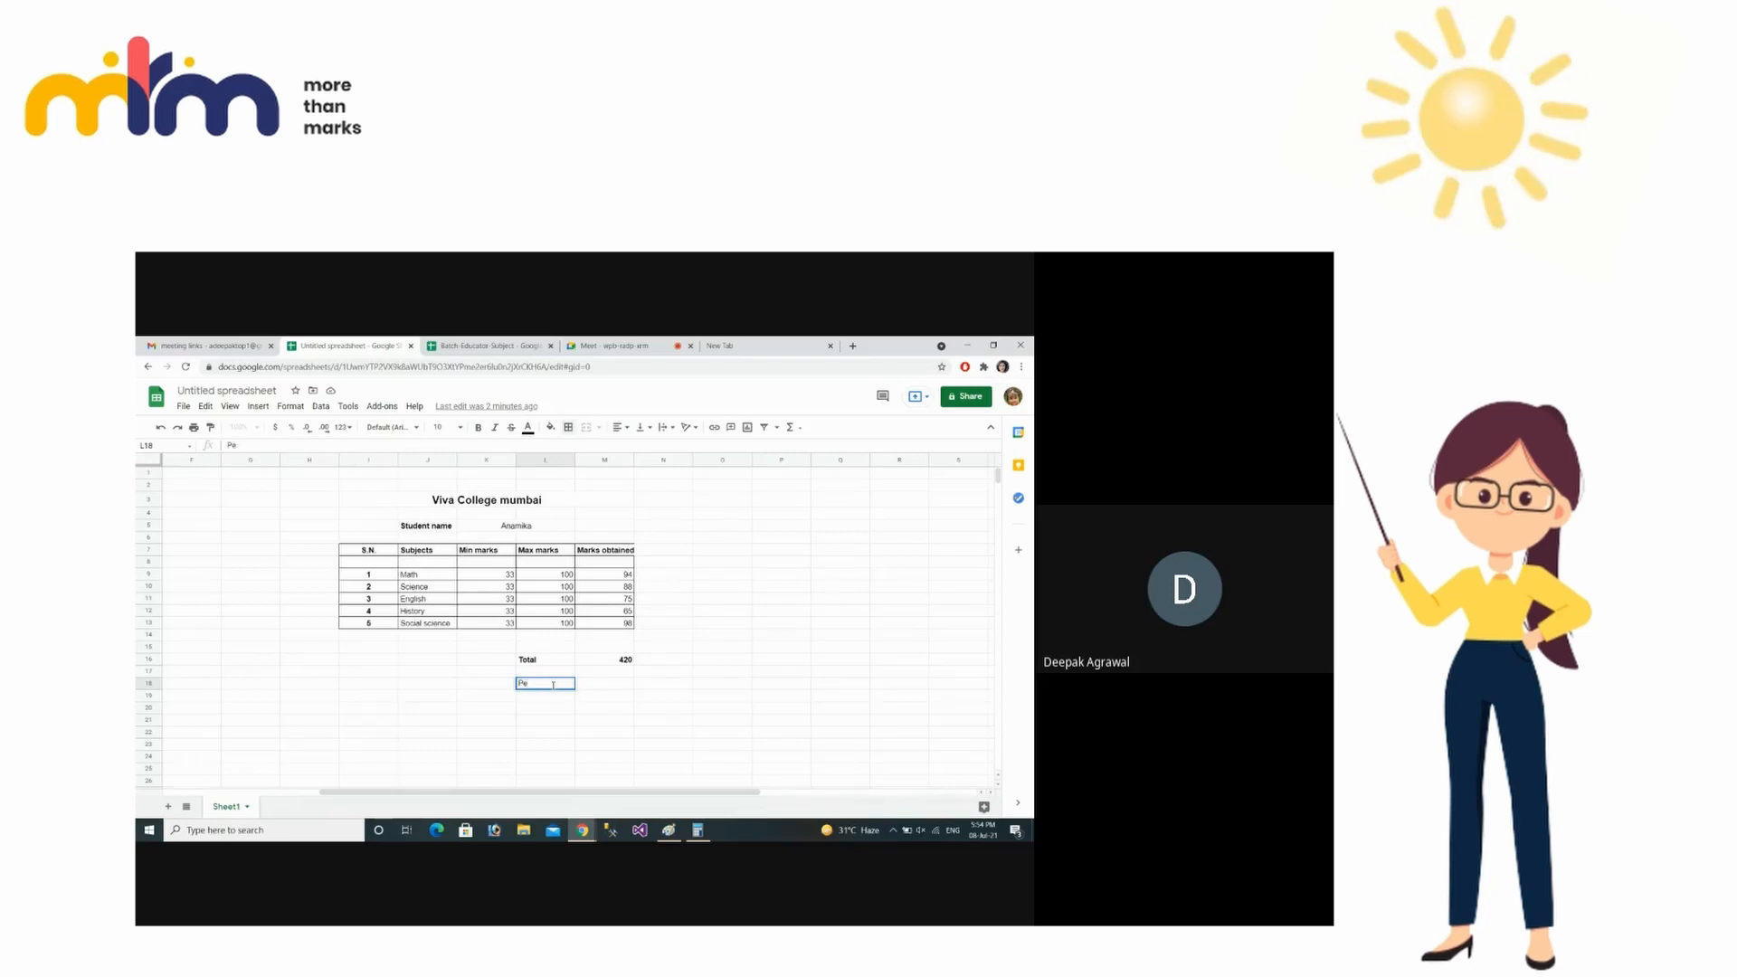
pyautogui.write('rsentage')
pyautogui.press('Tab')
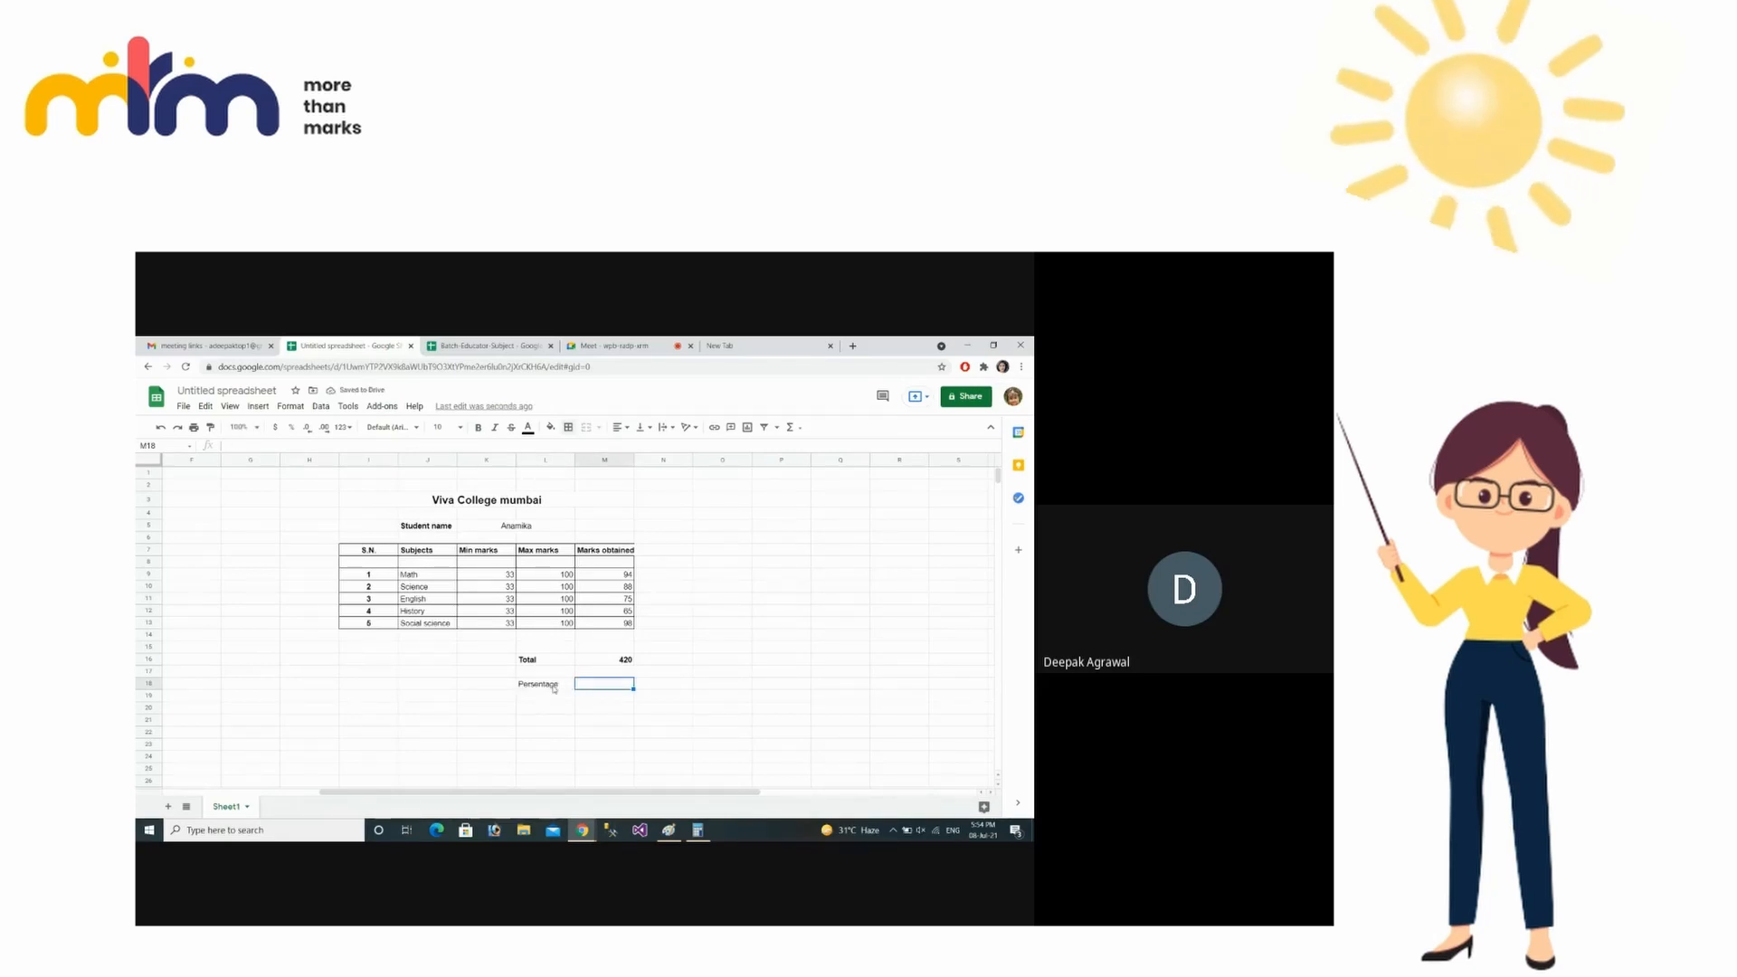
# - Enter the formula =(M16/500)*100 in M18 to calculate the percentage from the total marks
pyautogui.write('=')
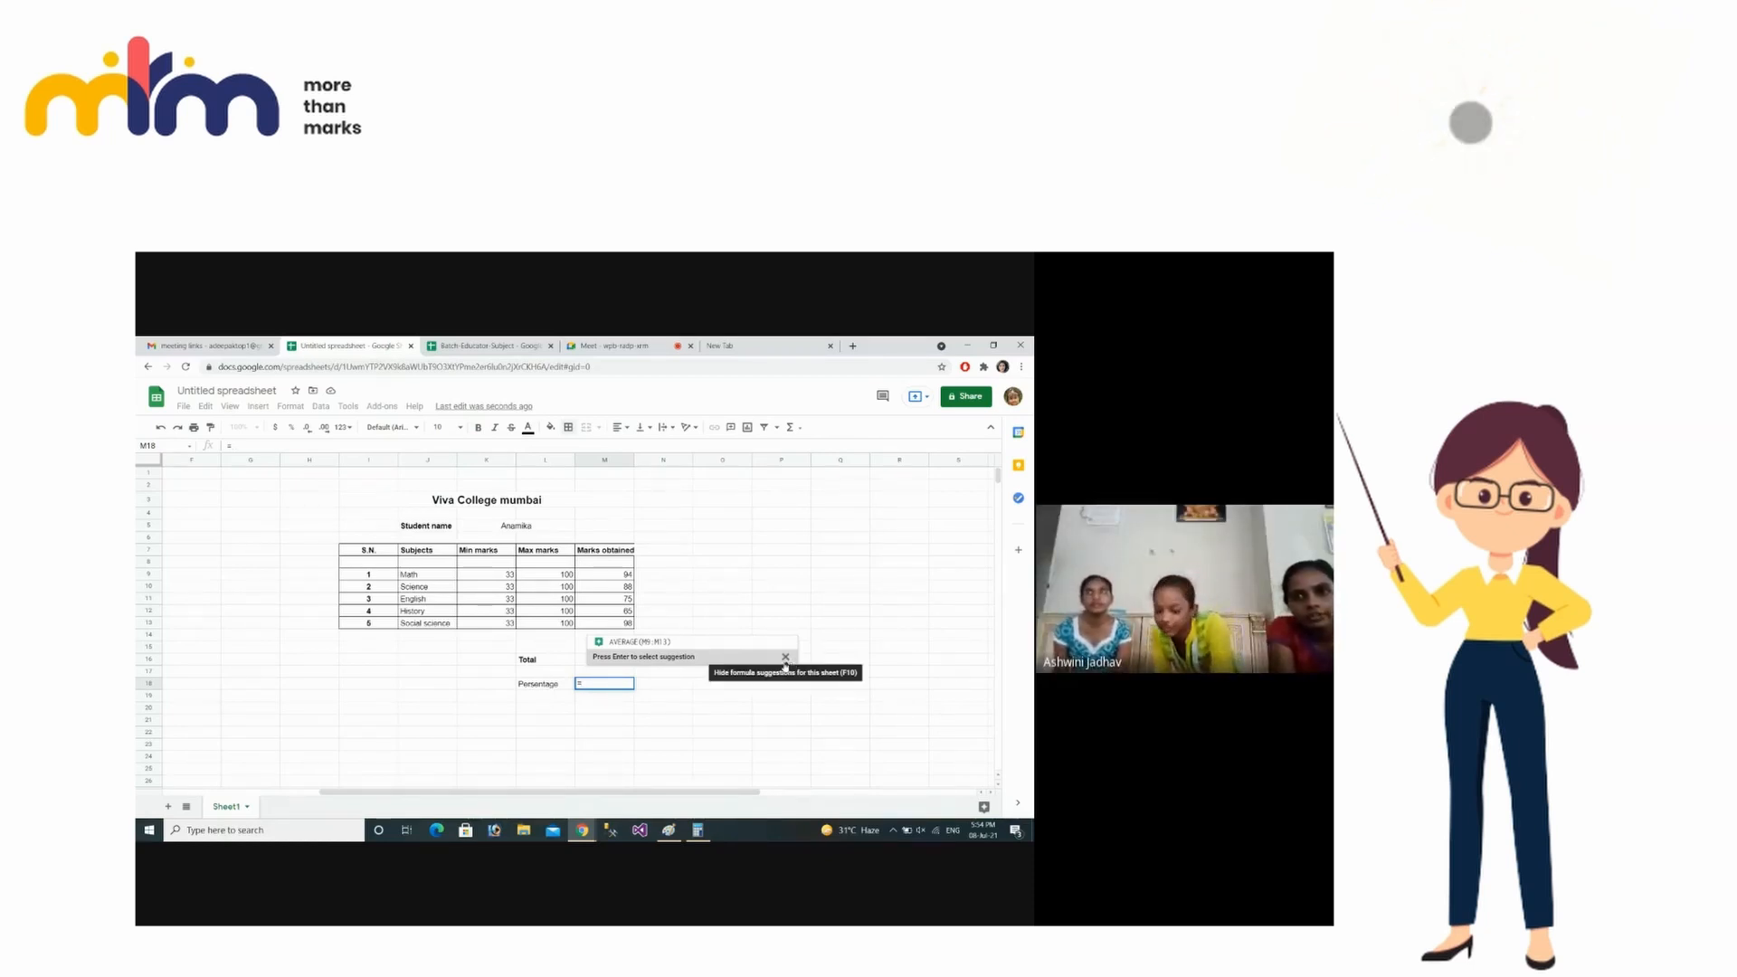
pyautogui.click(589, 664)
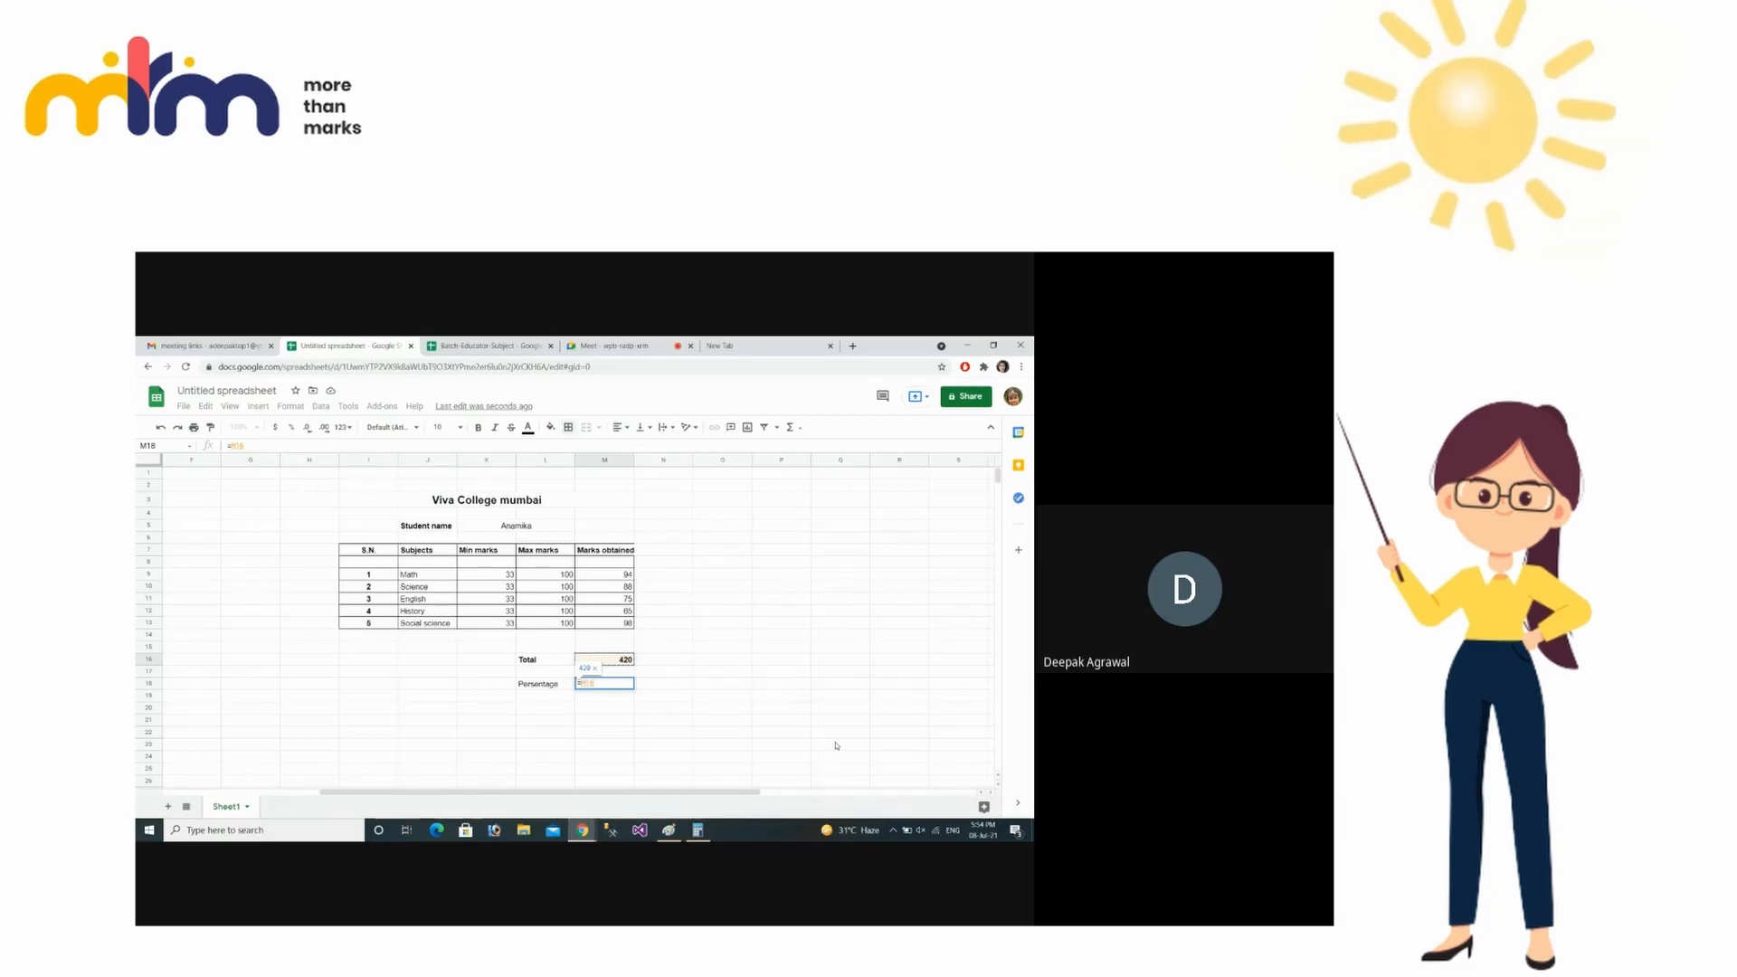
pyautogui.write('/')
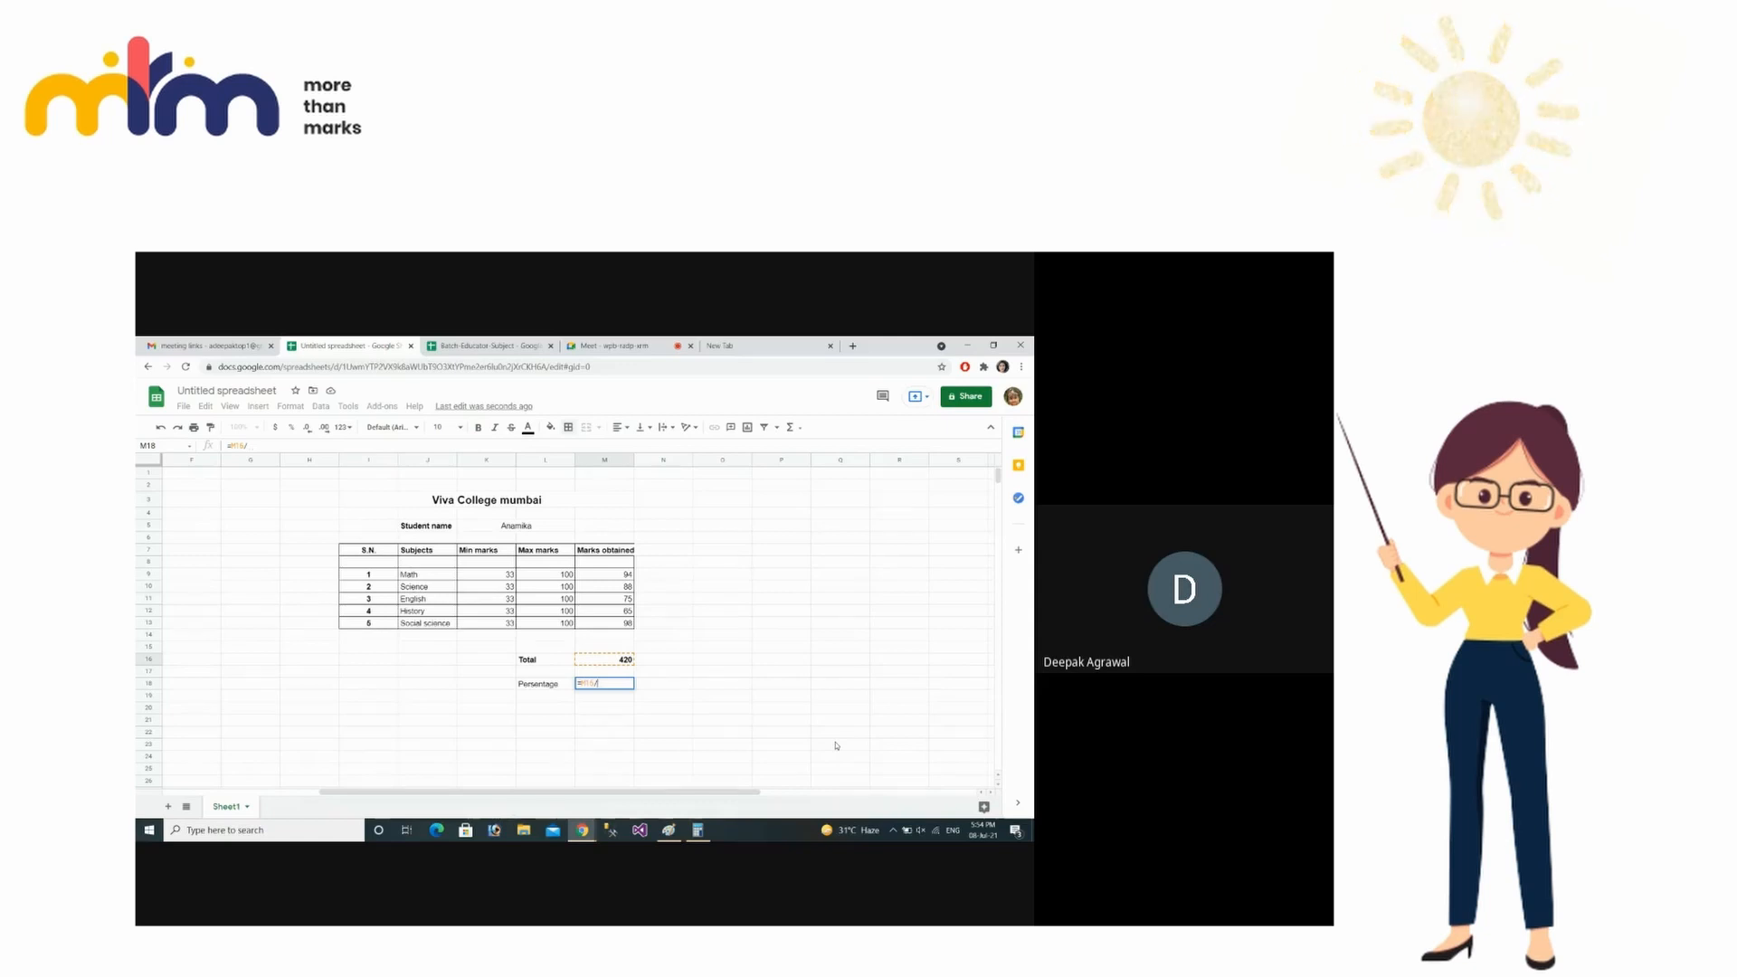
pyautogui.write('500')
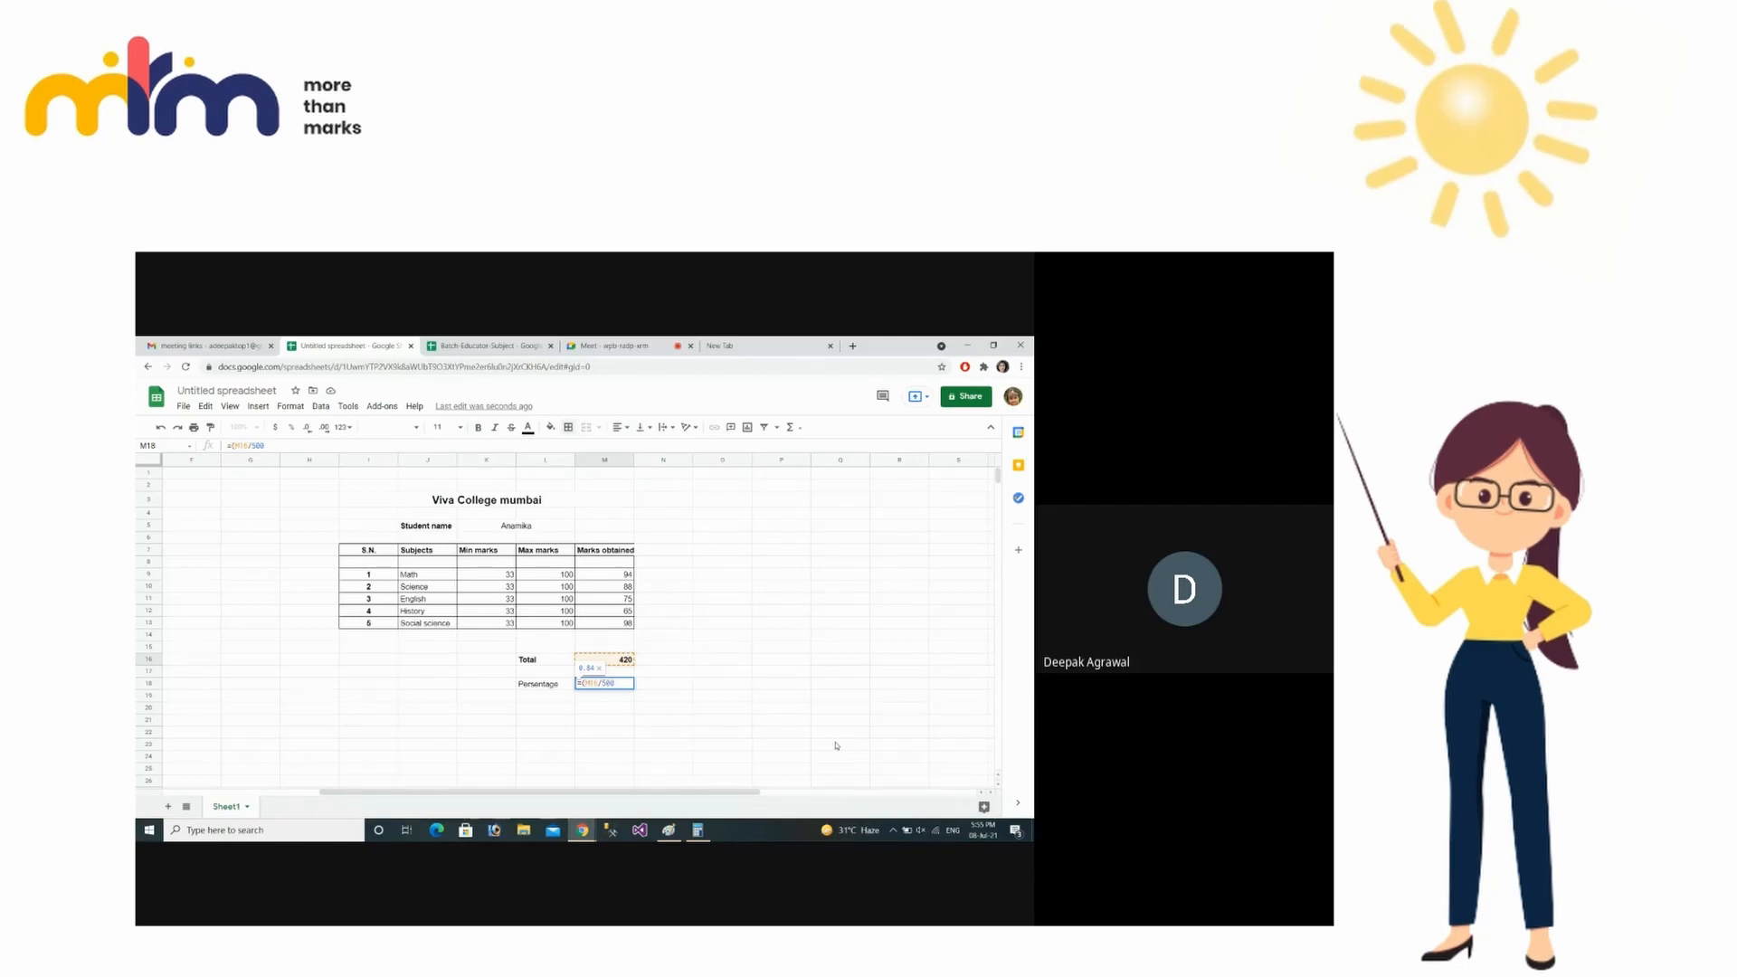
pyautogui.write(')')
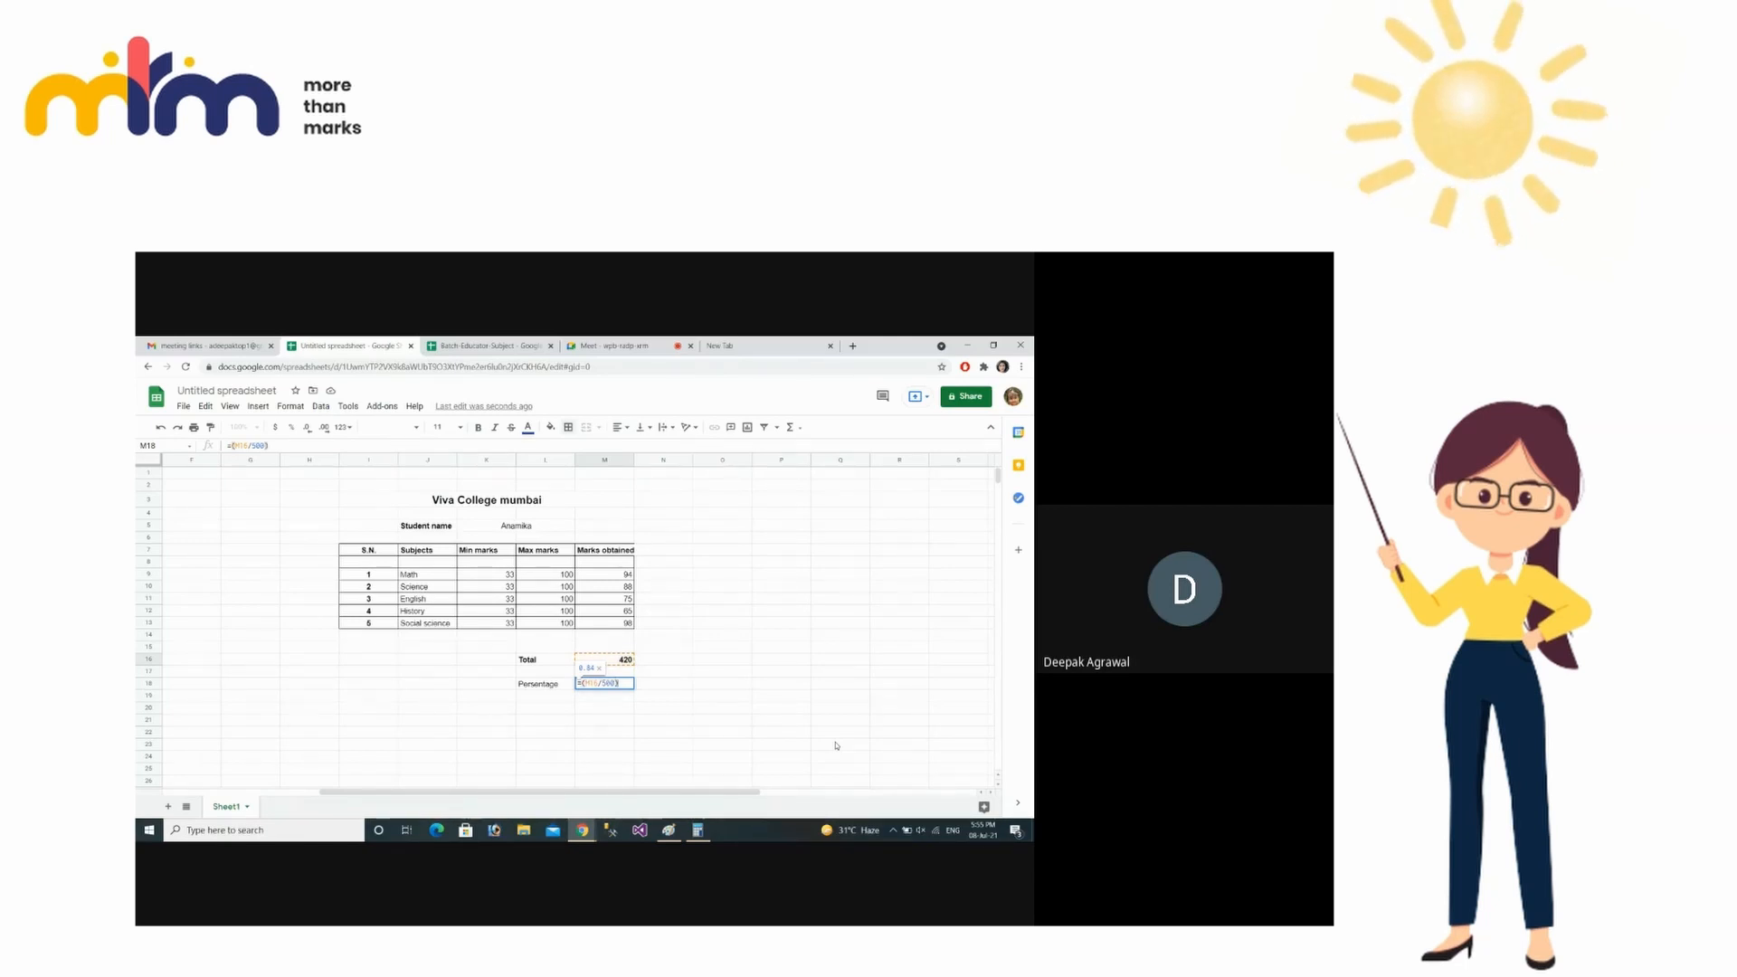
pyautogui.write('*')
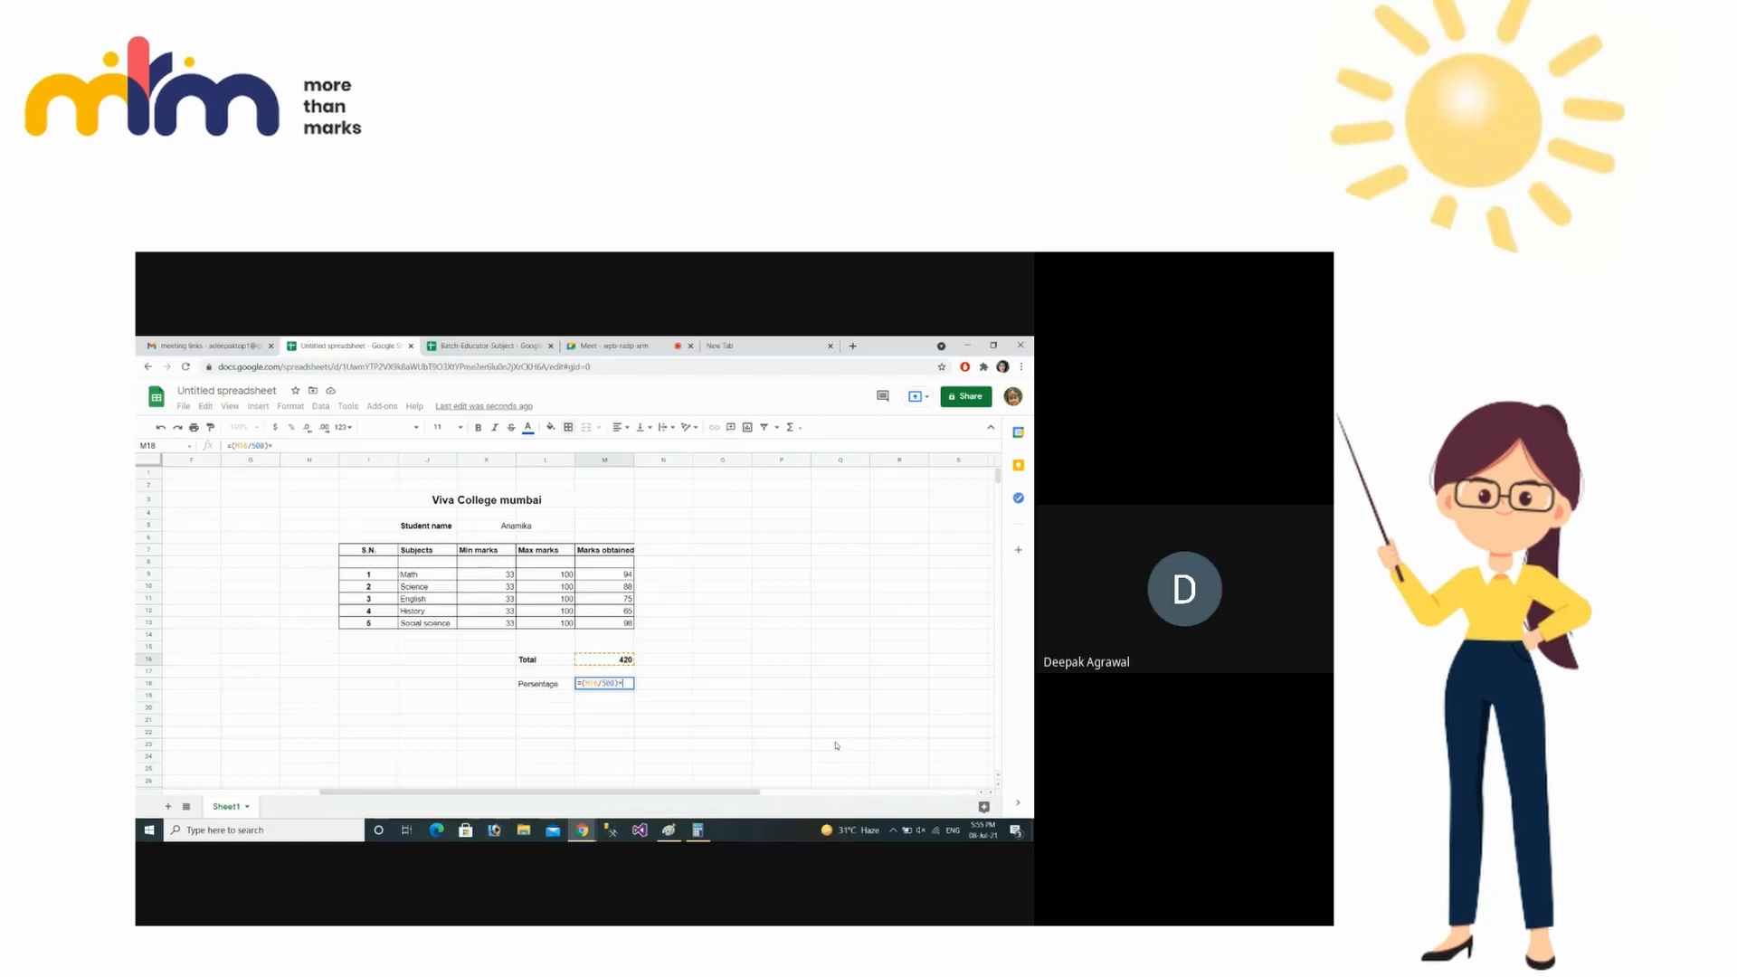
pyautogui.write('100')
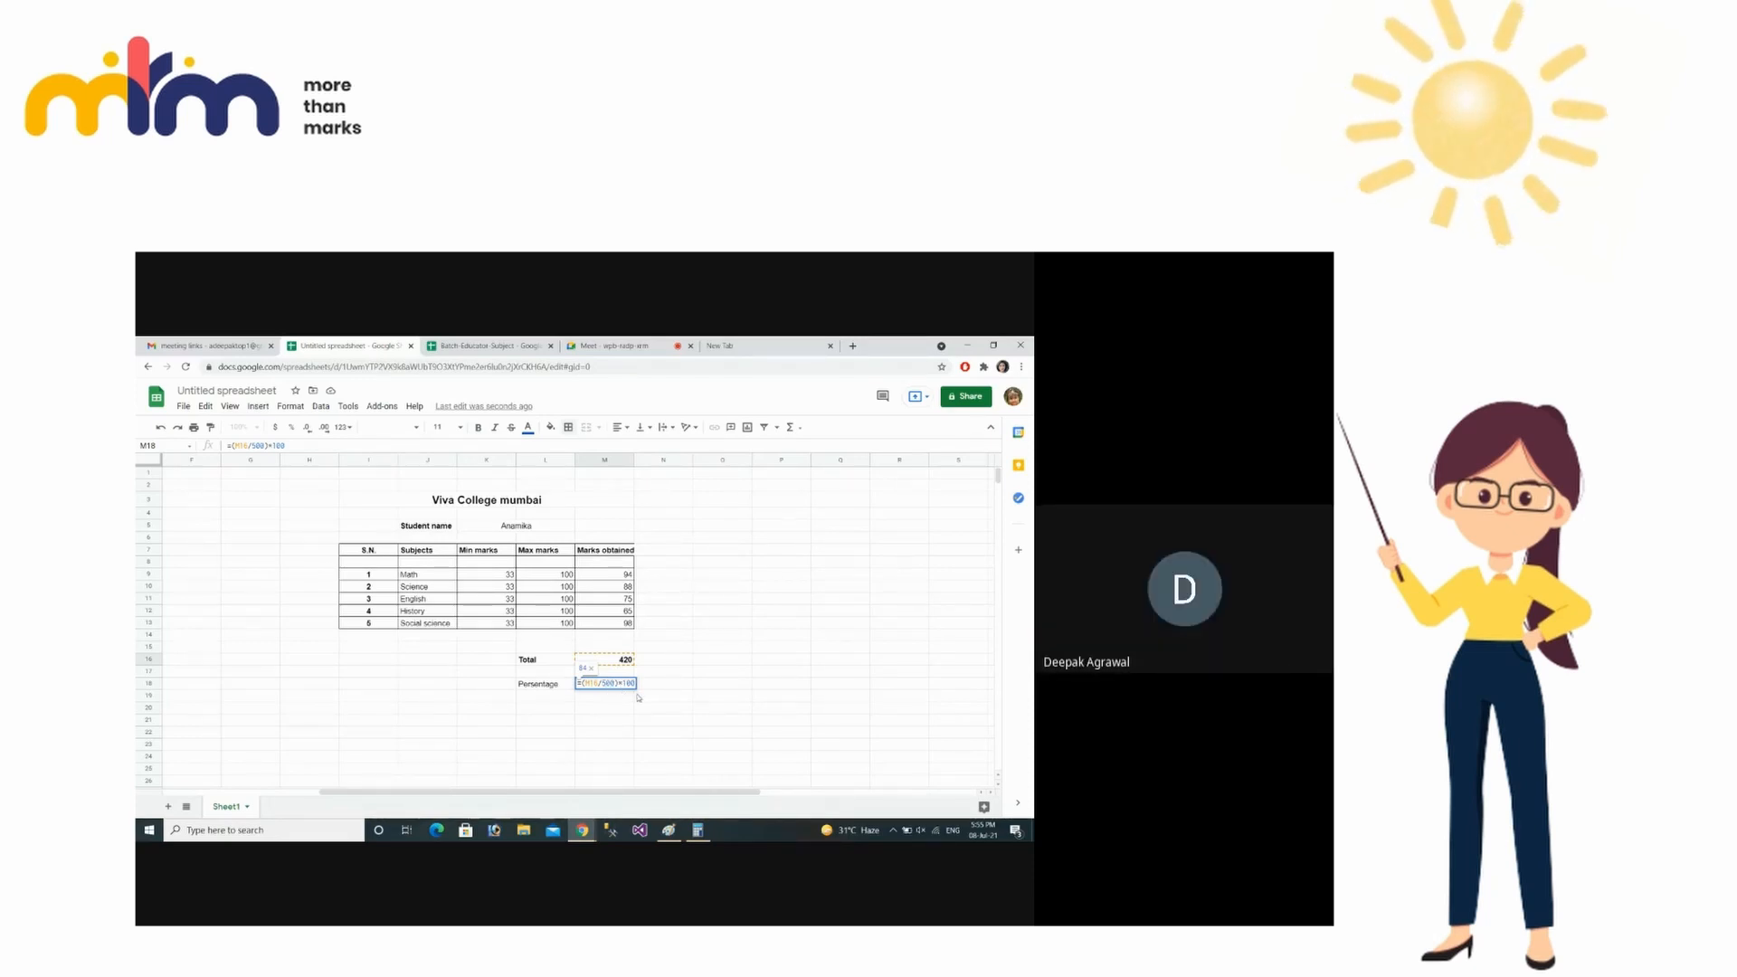
pyautogui.press('Return')
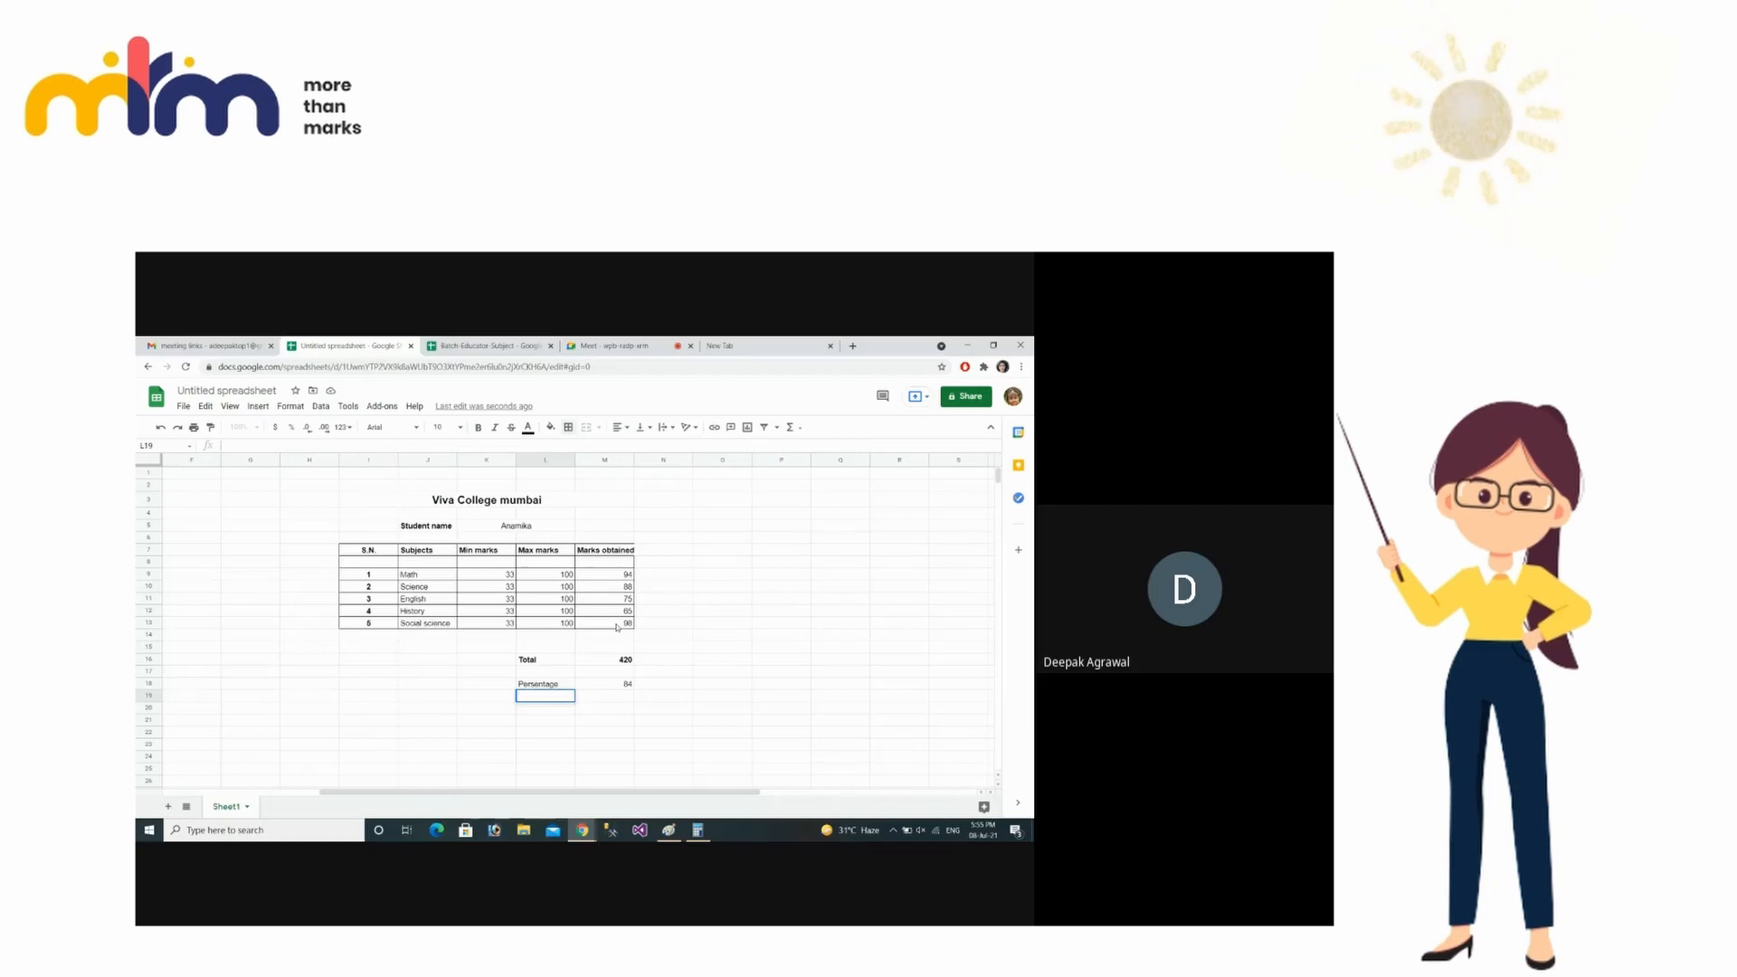
pyautogui.click(525, 530)
pyautogui.click(612, 586)
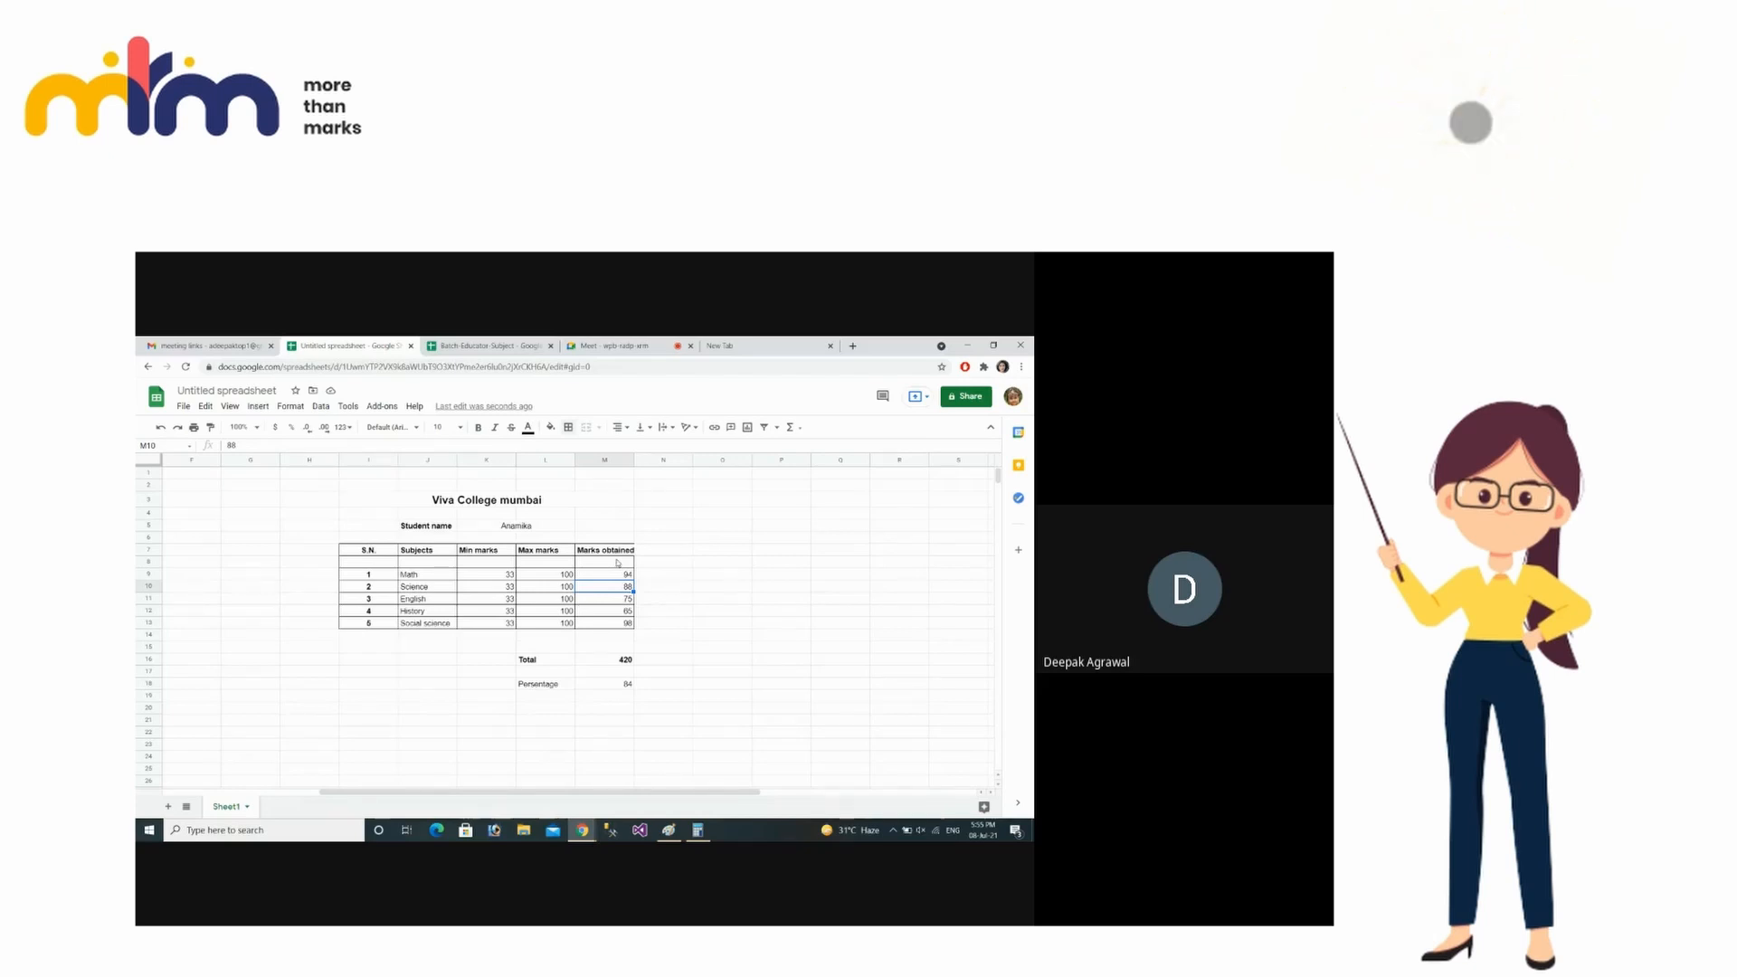
pyautogui.moveTo(589, 661); pyautogui.dragTo(598, 688)
pyautogui.click(723, 635)
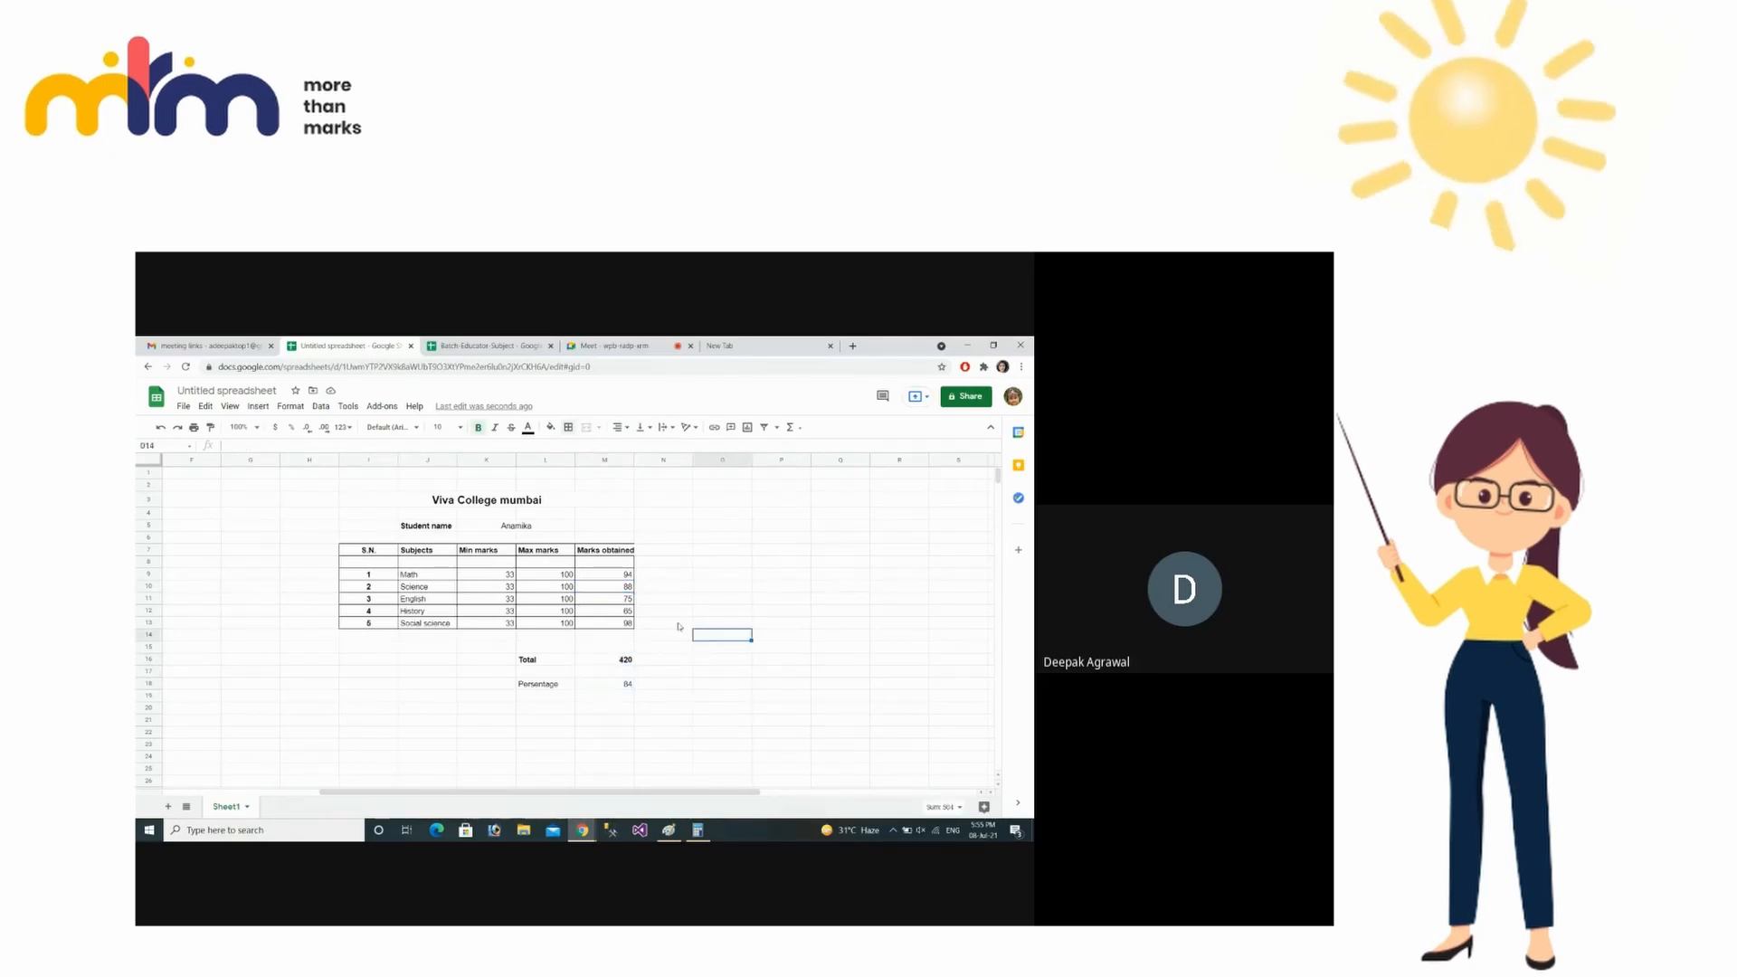
# - Set the marks obtained for Math in M9 to 56
pyautogui.click(621, 577)
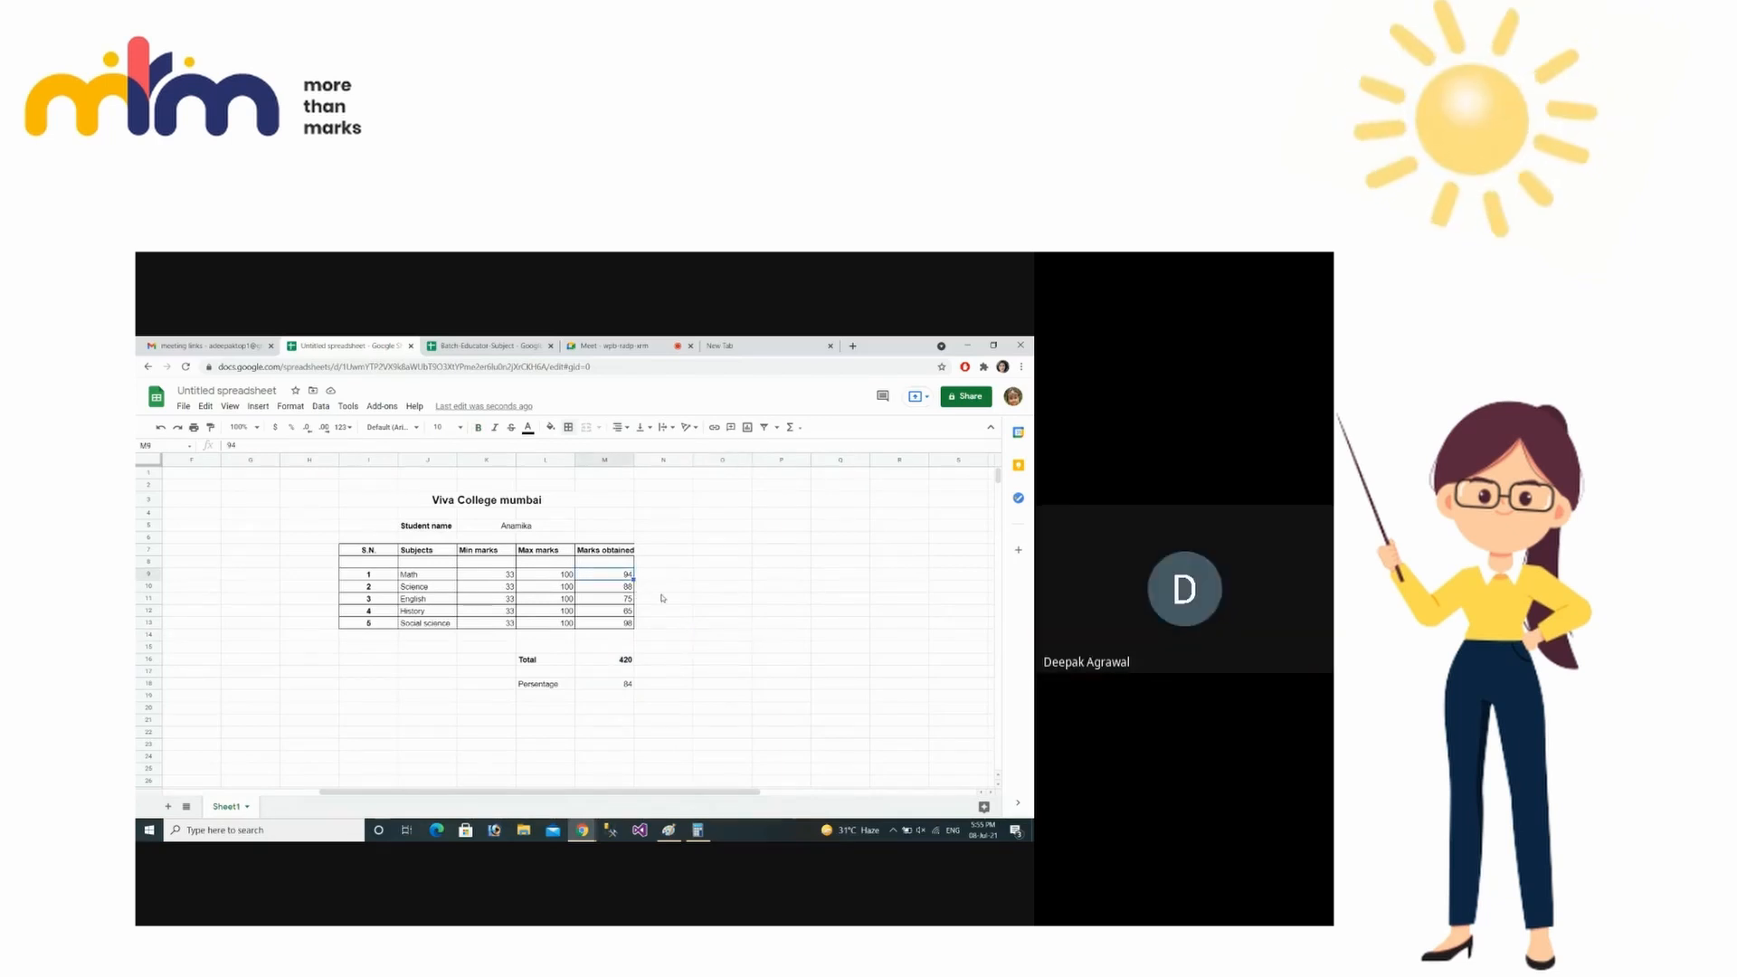
pyautogui.write('56')
pyautogui.press('Return')
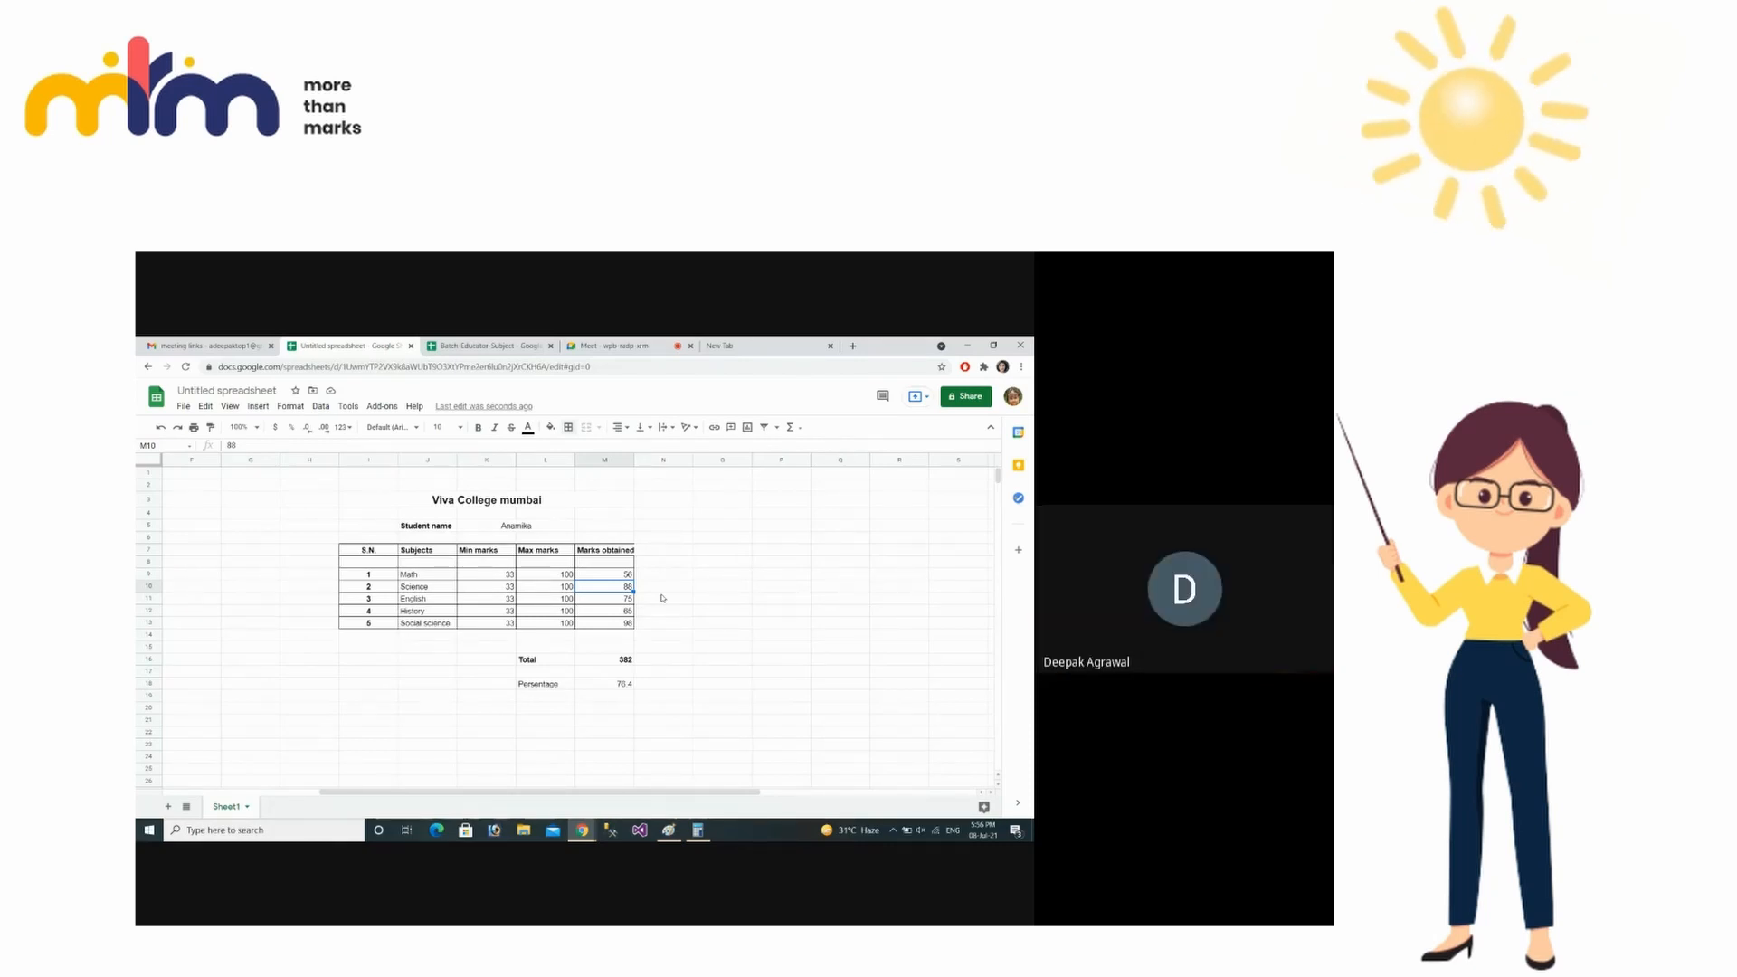
pyautogui.click(719, 599)
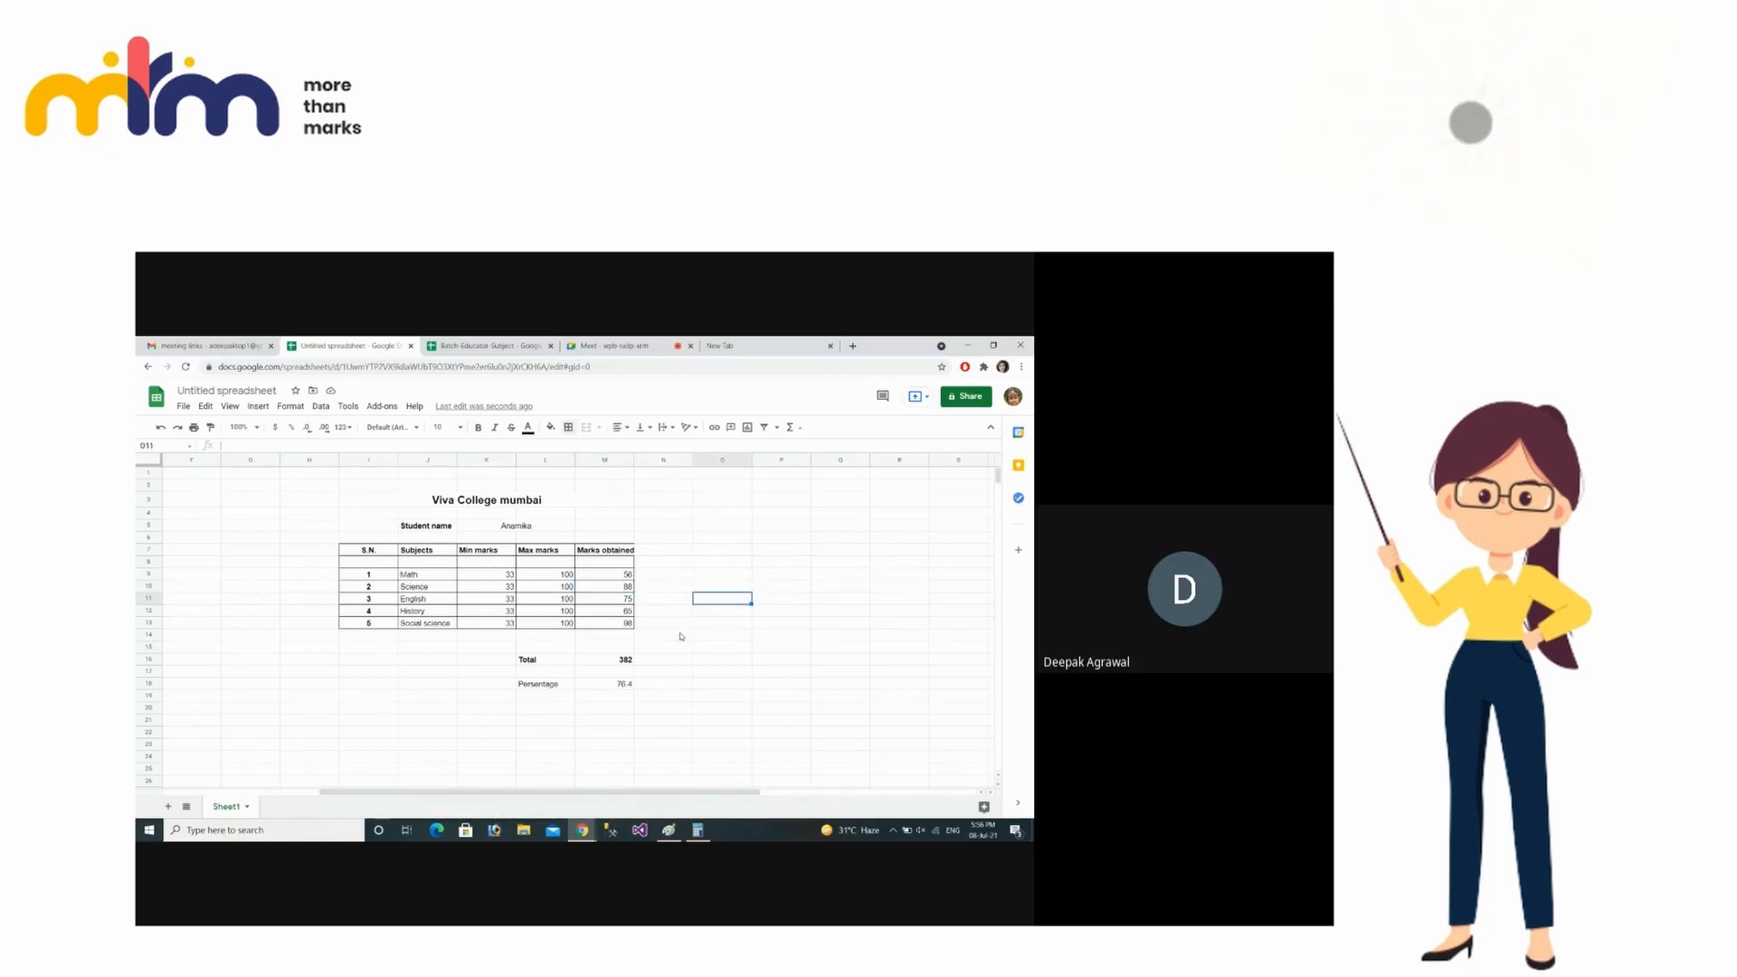
pyautogui.click(681, 636)
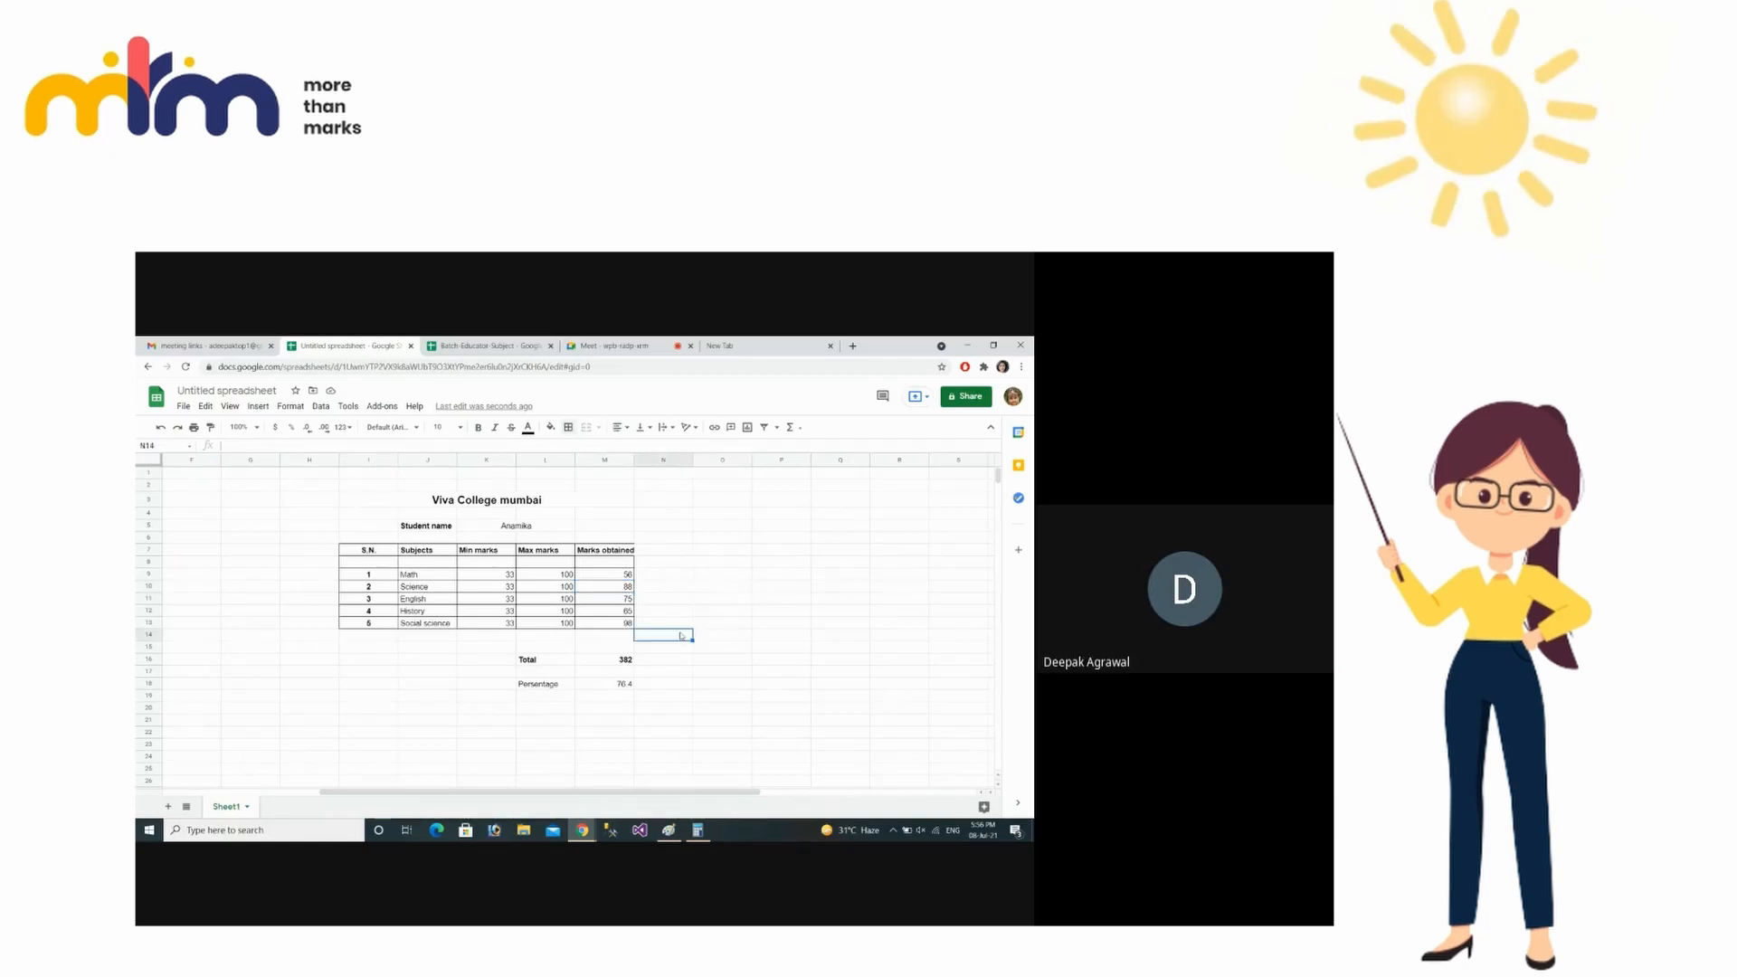
pyautogui.click(622, 710)
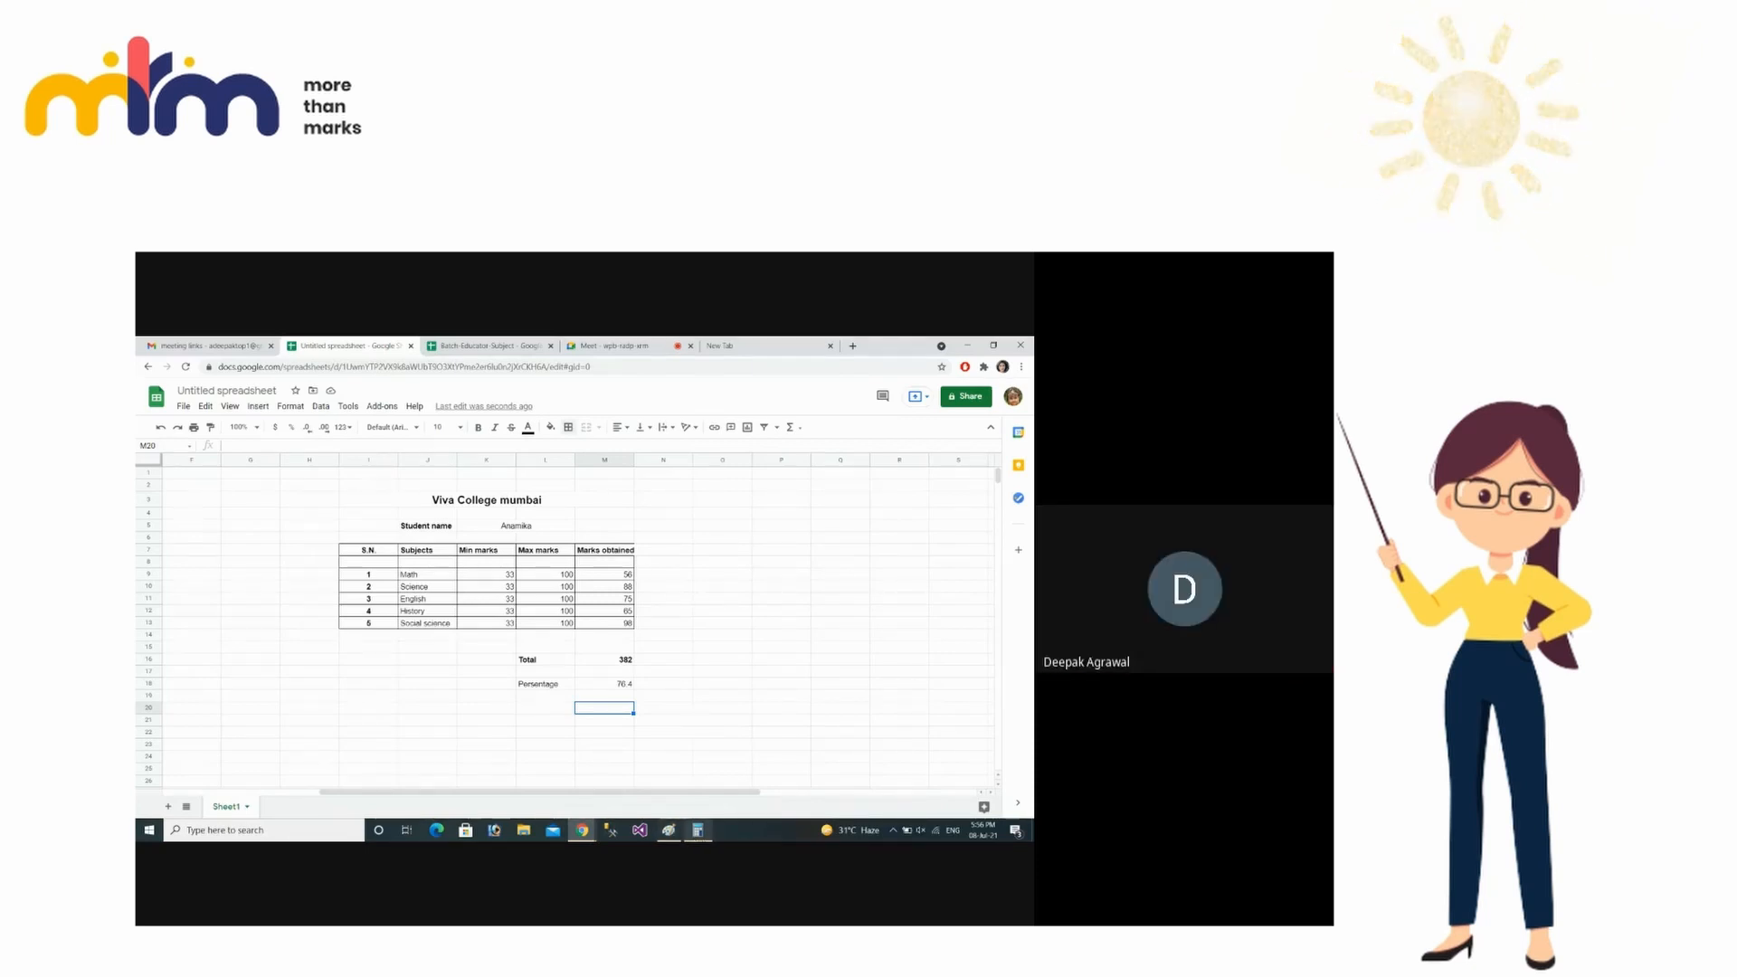
# - Switch to the Calculator, clear it, and divide the total of 382 by 5 to check the percentage
pyautogui.click(697, 830)
pyautogui.moveTo(242, 370); pyautogui.dragTo(238, 372)
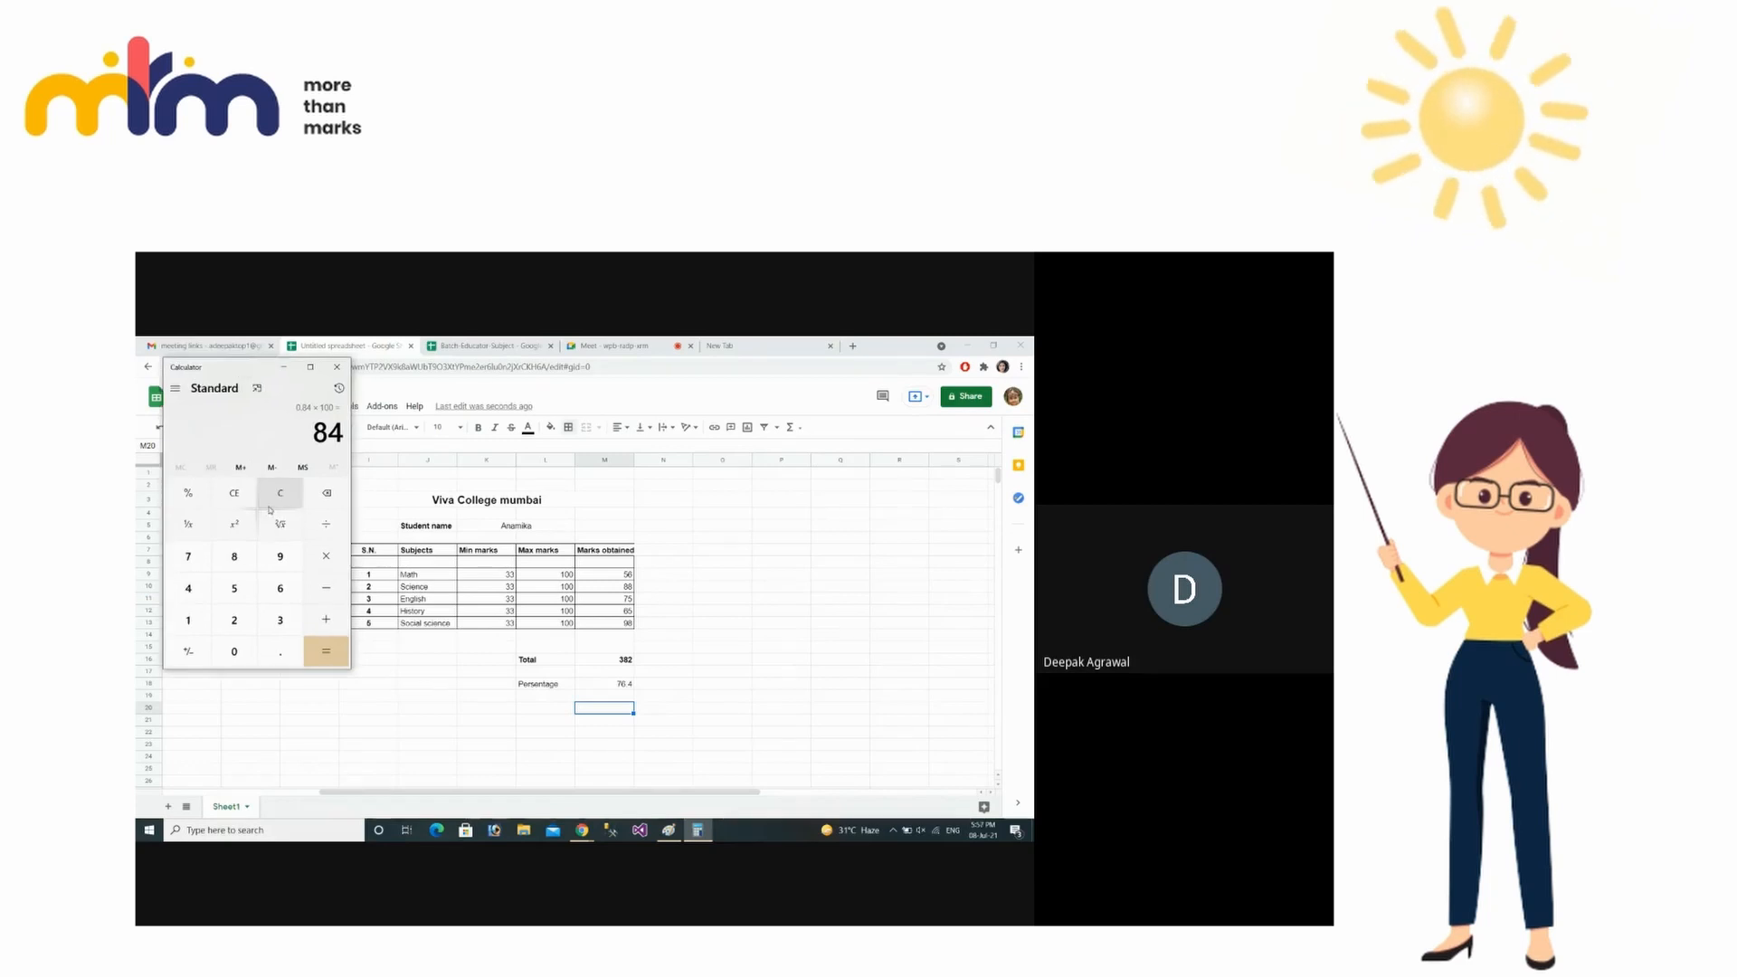
pyautogui.click(281, 495)
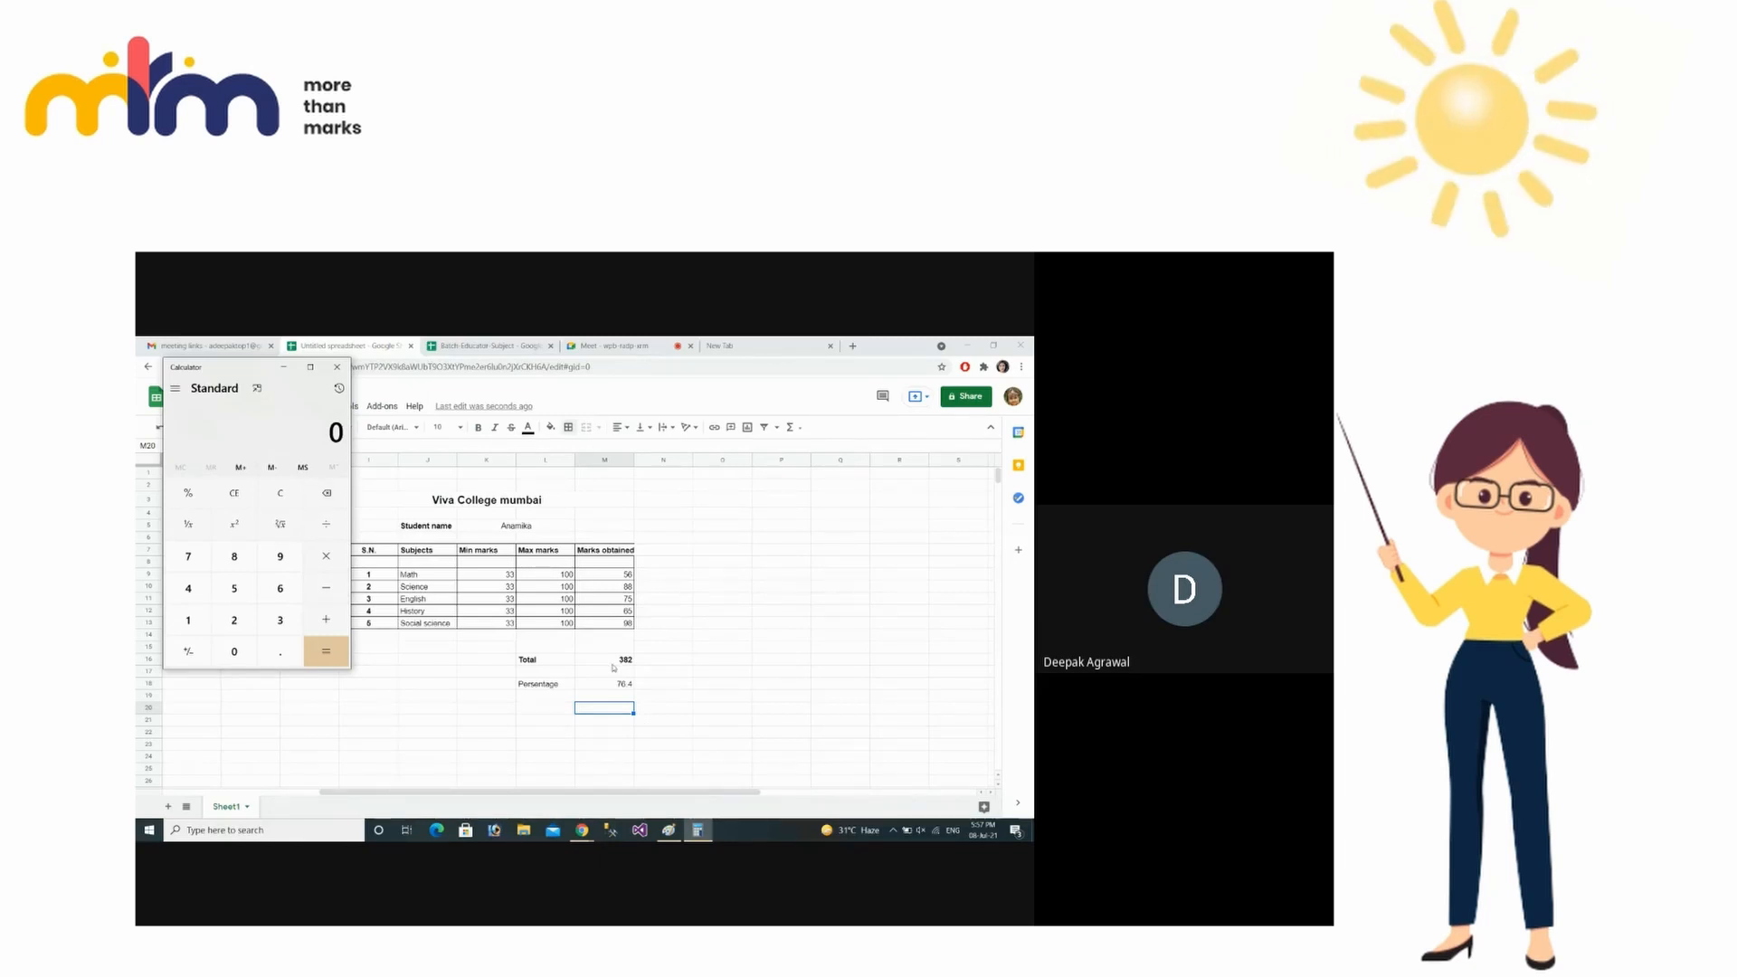
pyautogui.write('382')
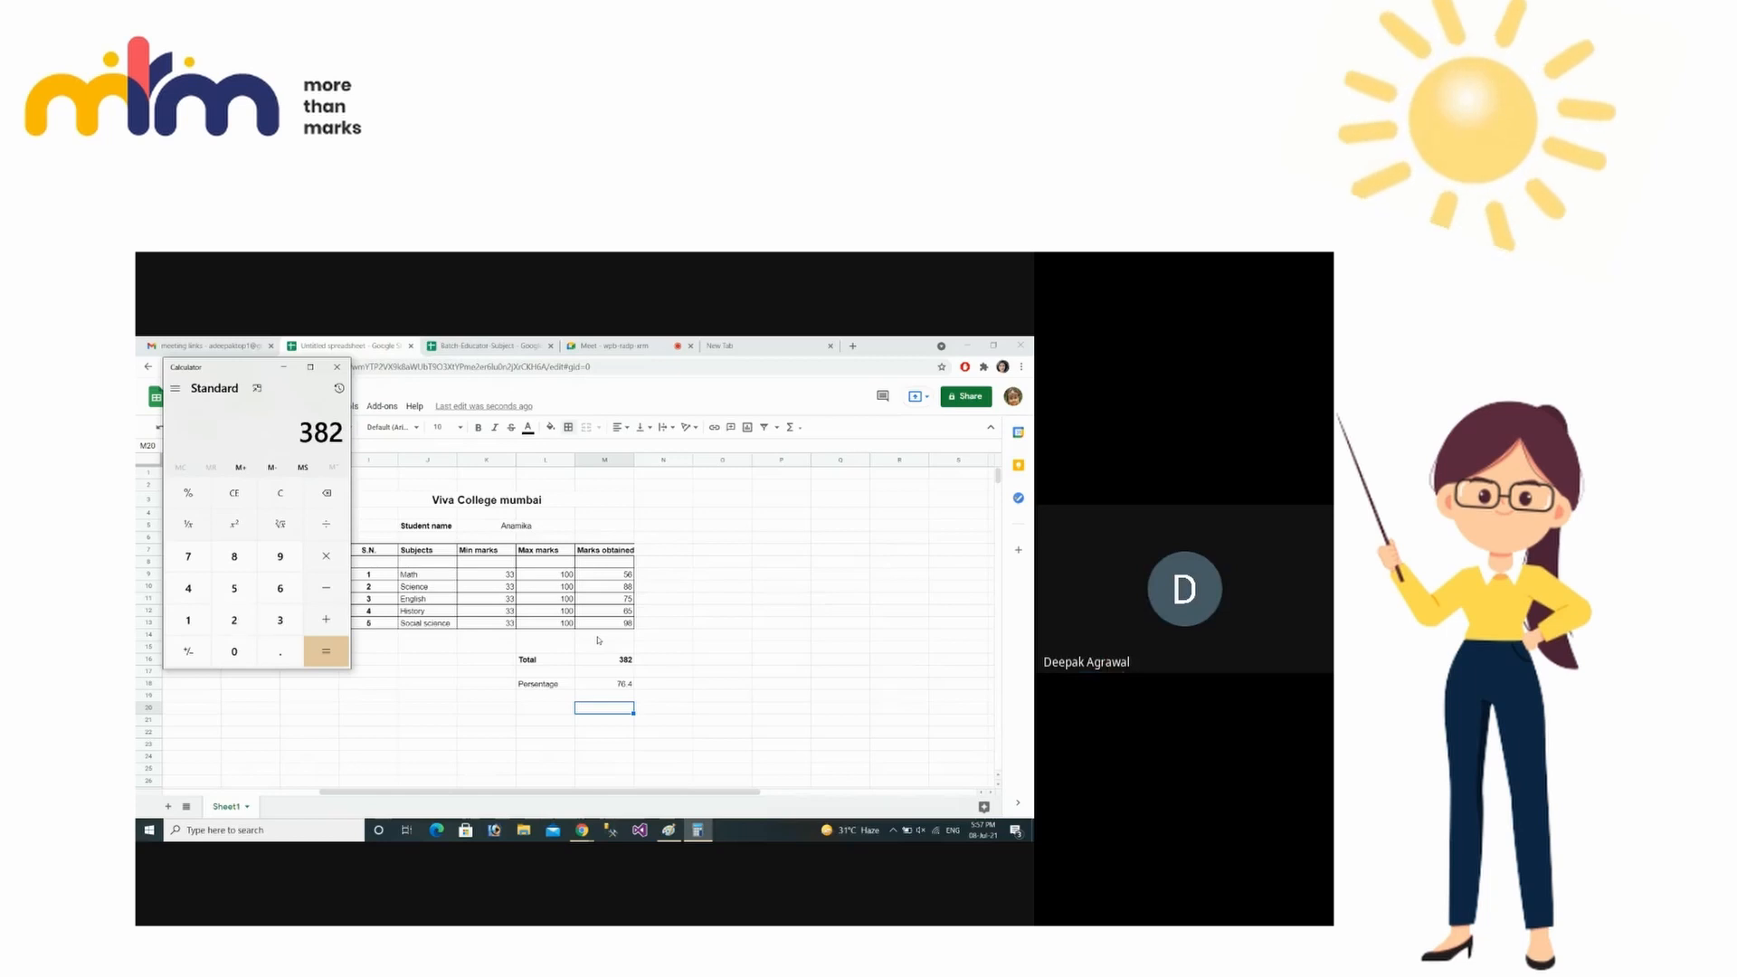
pyautogui.press('+')
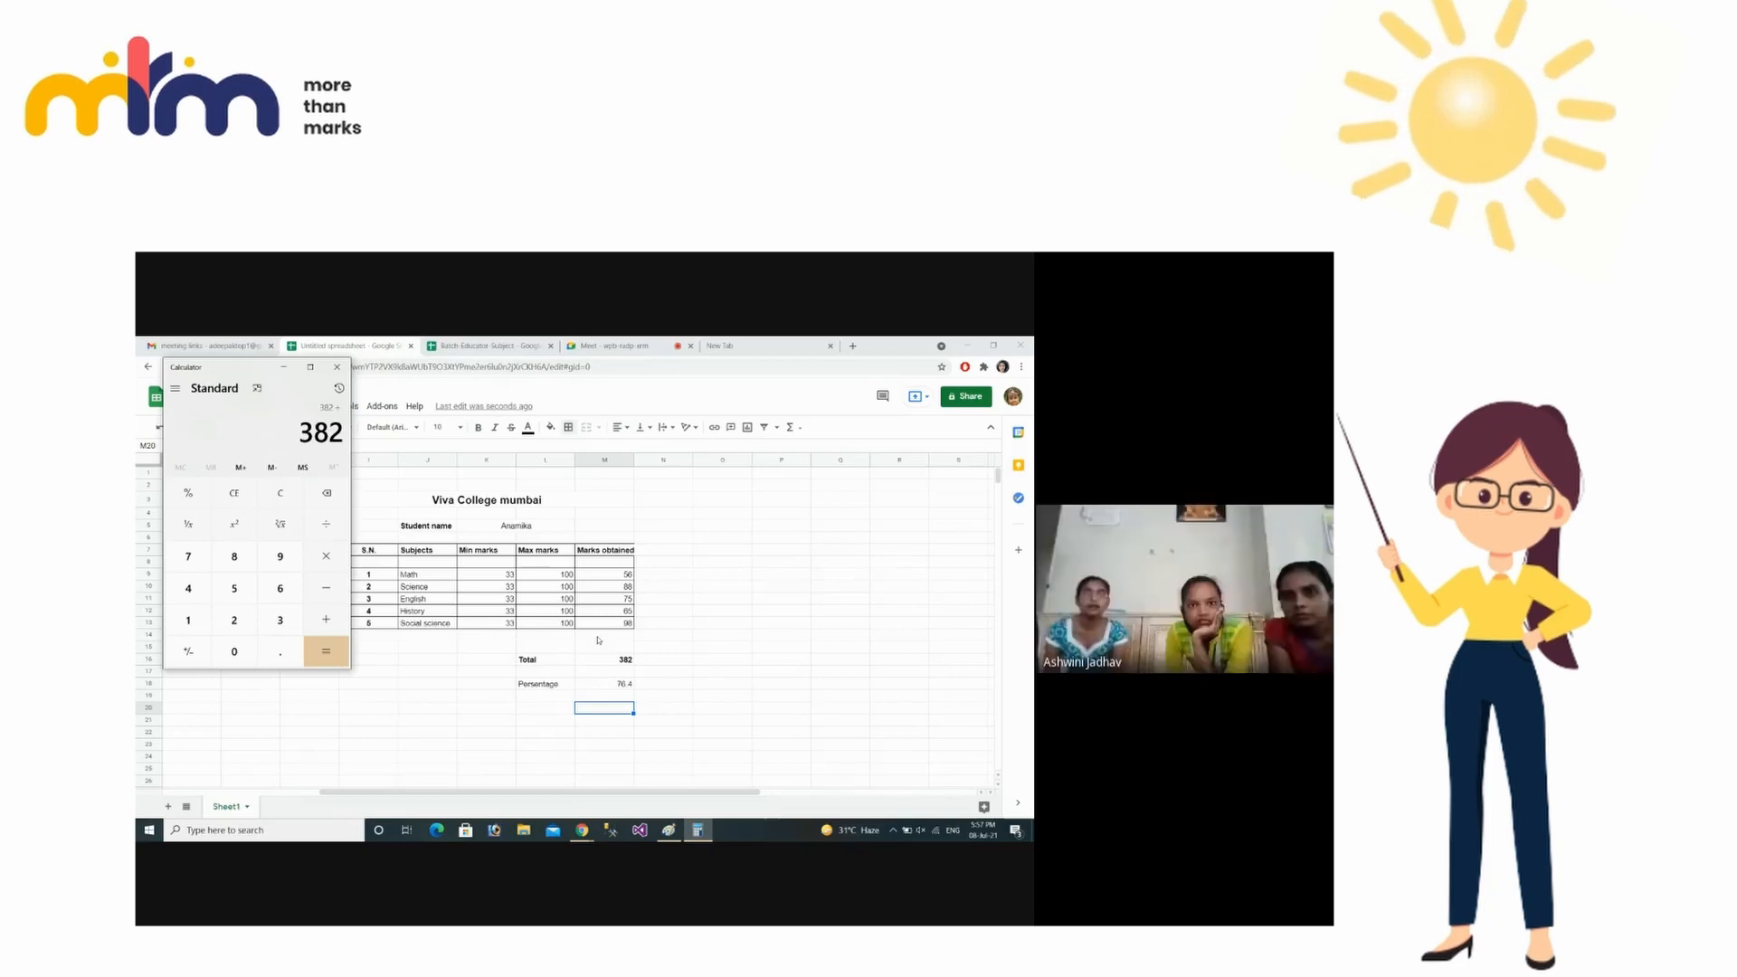
pyautogui.write('/5')
pyautogui.press('Return')
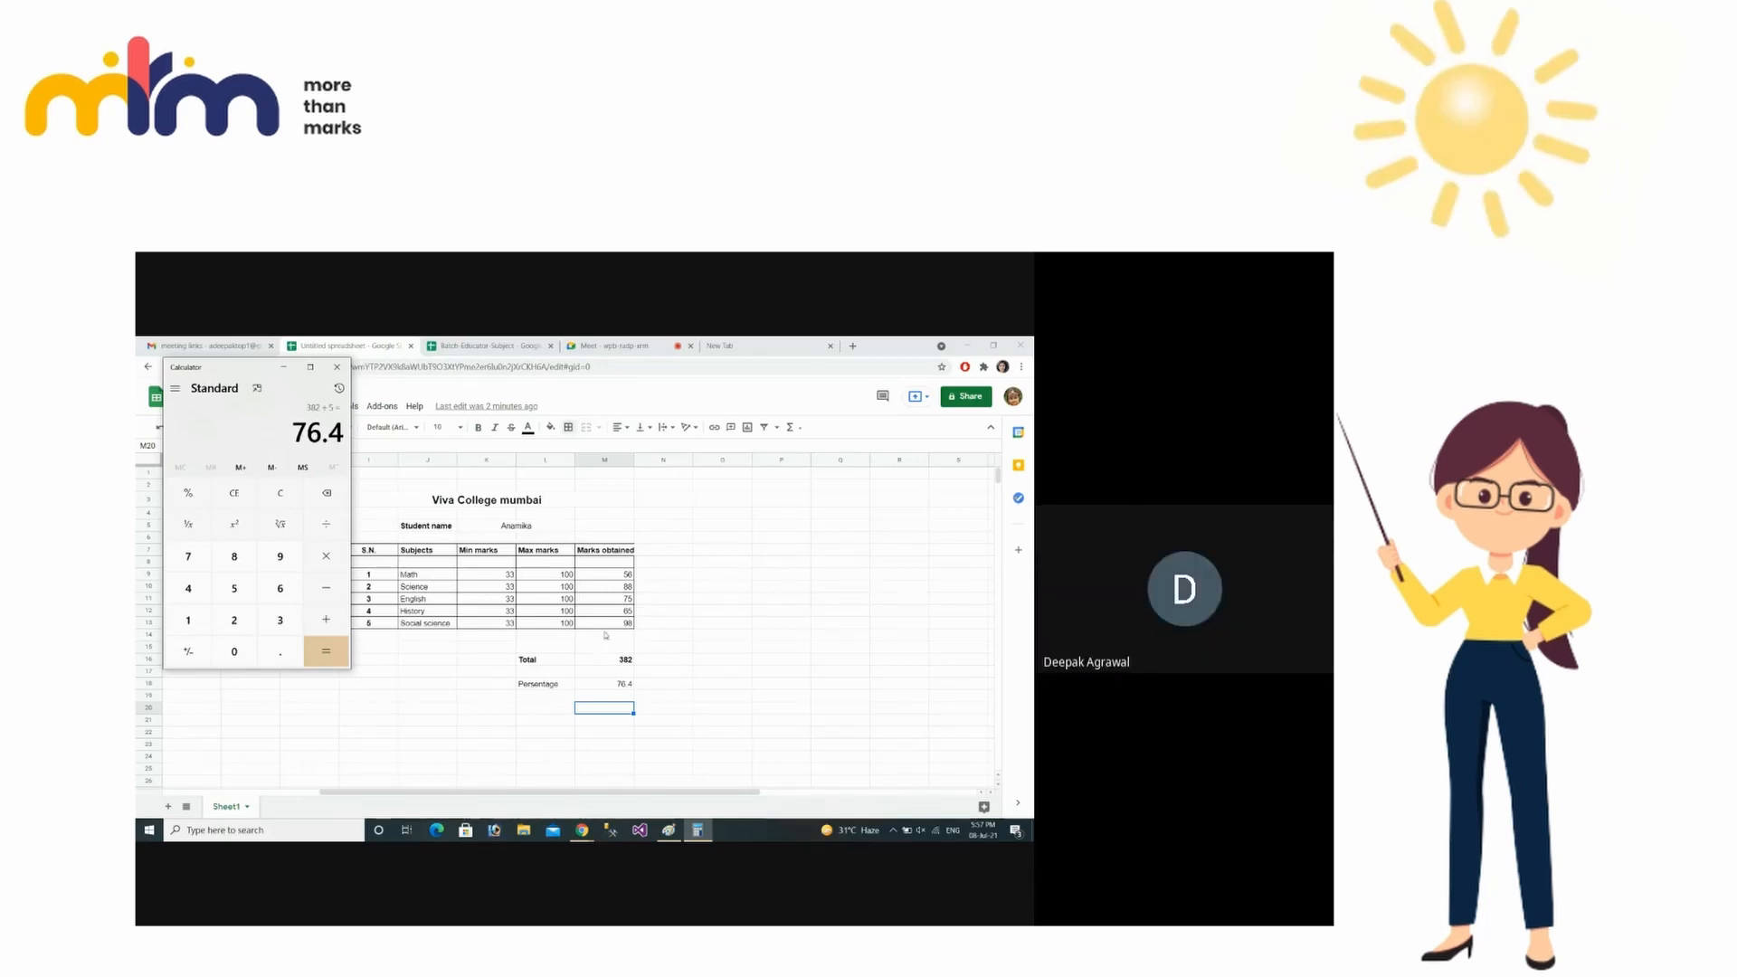
# - Back in the spreadsheet, enter 15 and 16 in P9:P10 and autofill the series down to 27 in P21
pyautogui.click(642, 574)
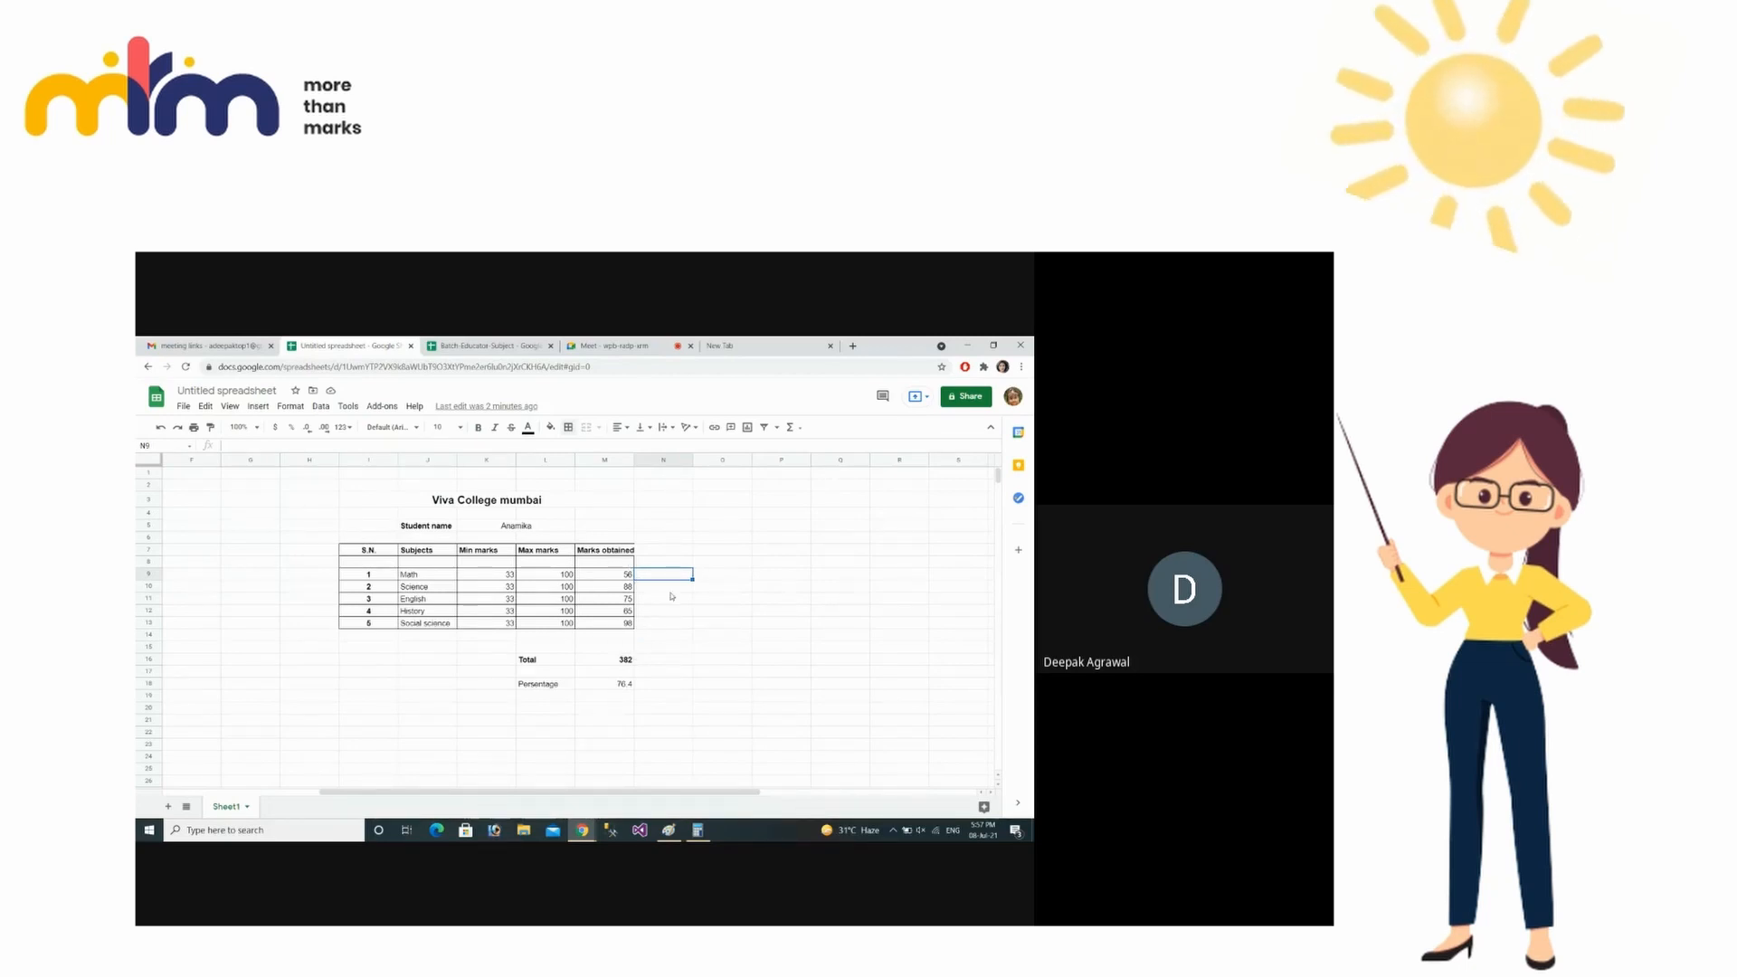
pyautogui.press('Right')
pyautogui.press('Right')
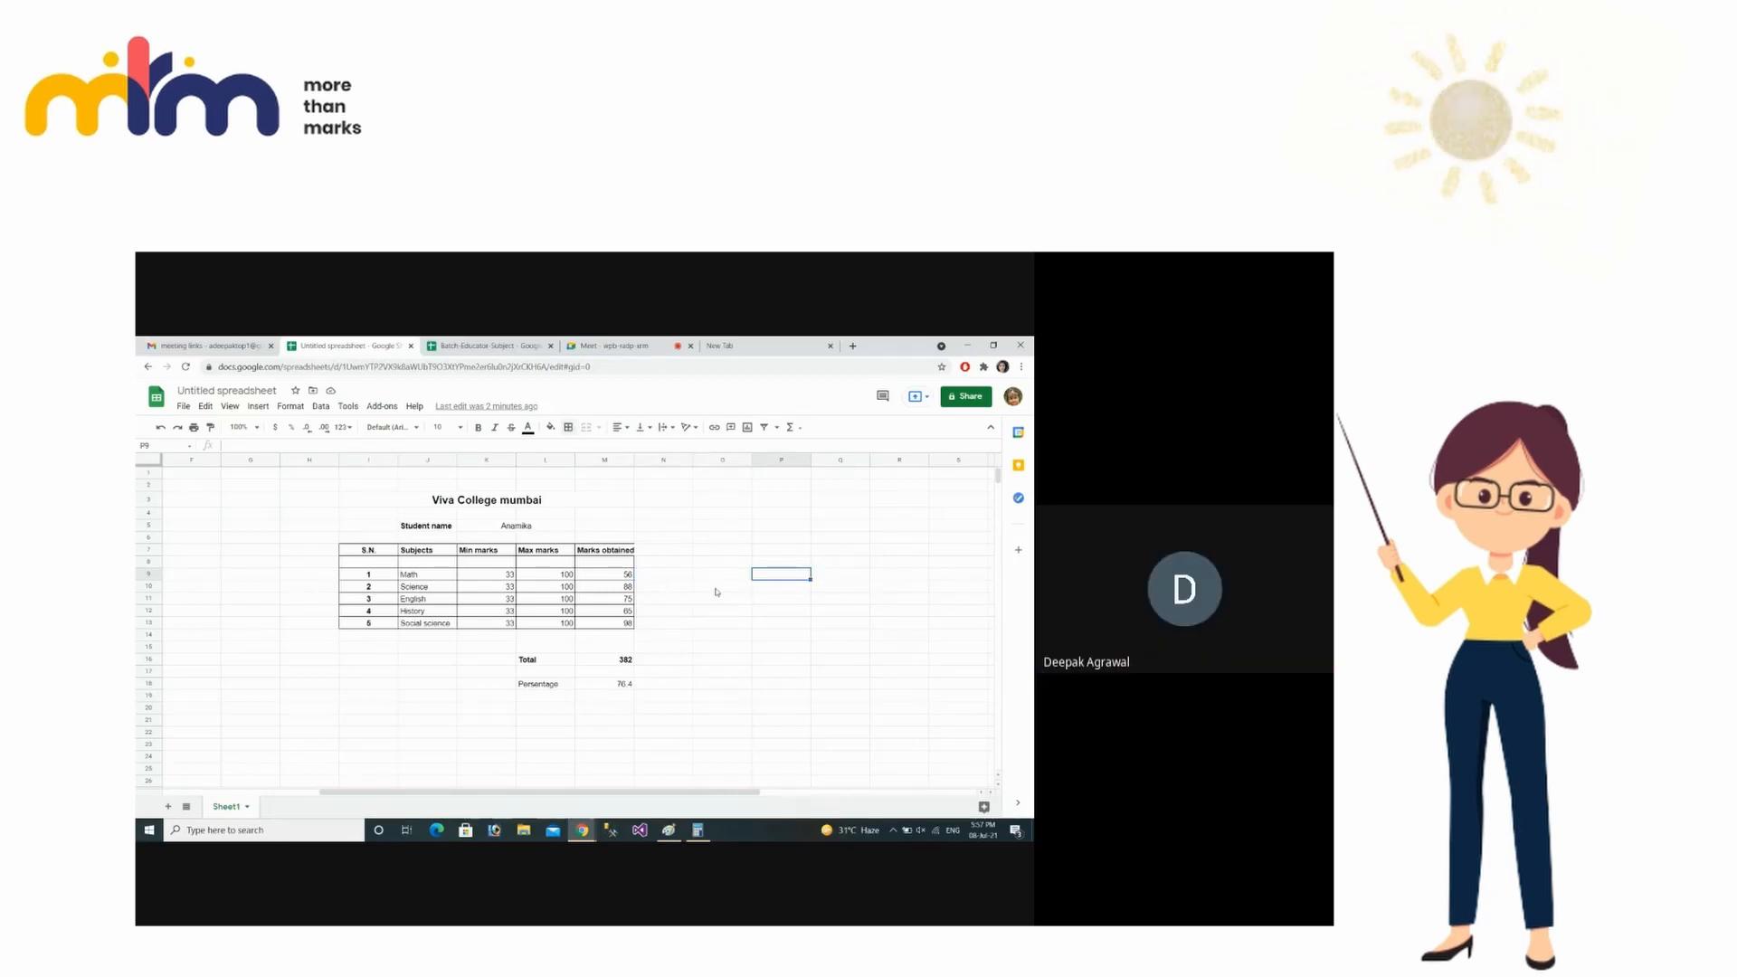
pyautogui.write('15')
pyautogui.press('Return')
pyautogui.write('16')
pyautogui.press('Return')
pyautogui.moveTo(784, 575); pyautogui.dragTo(783, 586)
pyautogui.moveTo(810, 592); pyautogui.dragTo(809, 722)
pyautogui.click(855, 625)
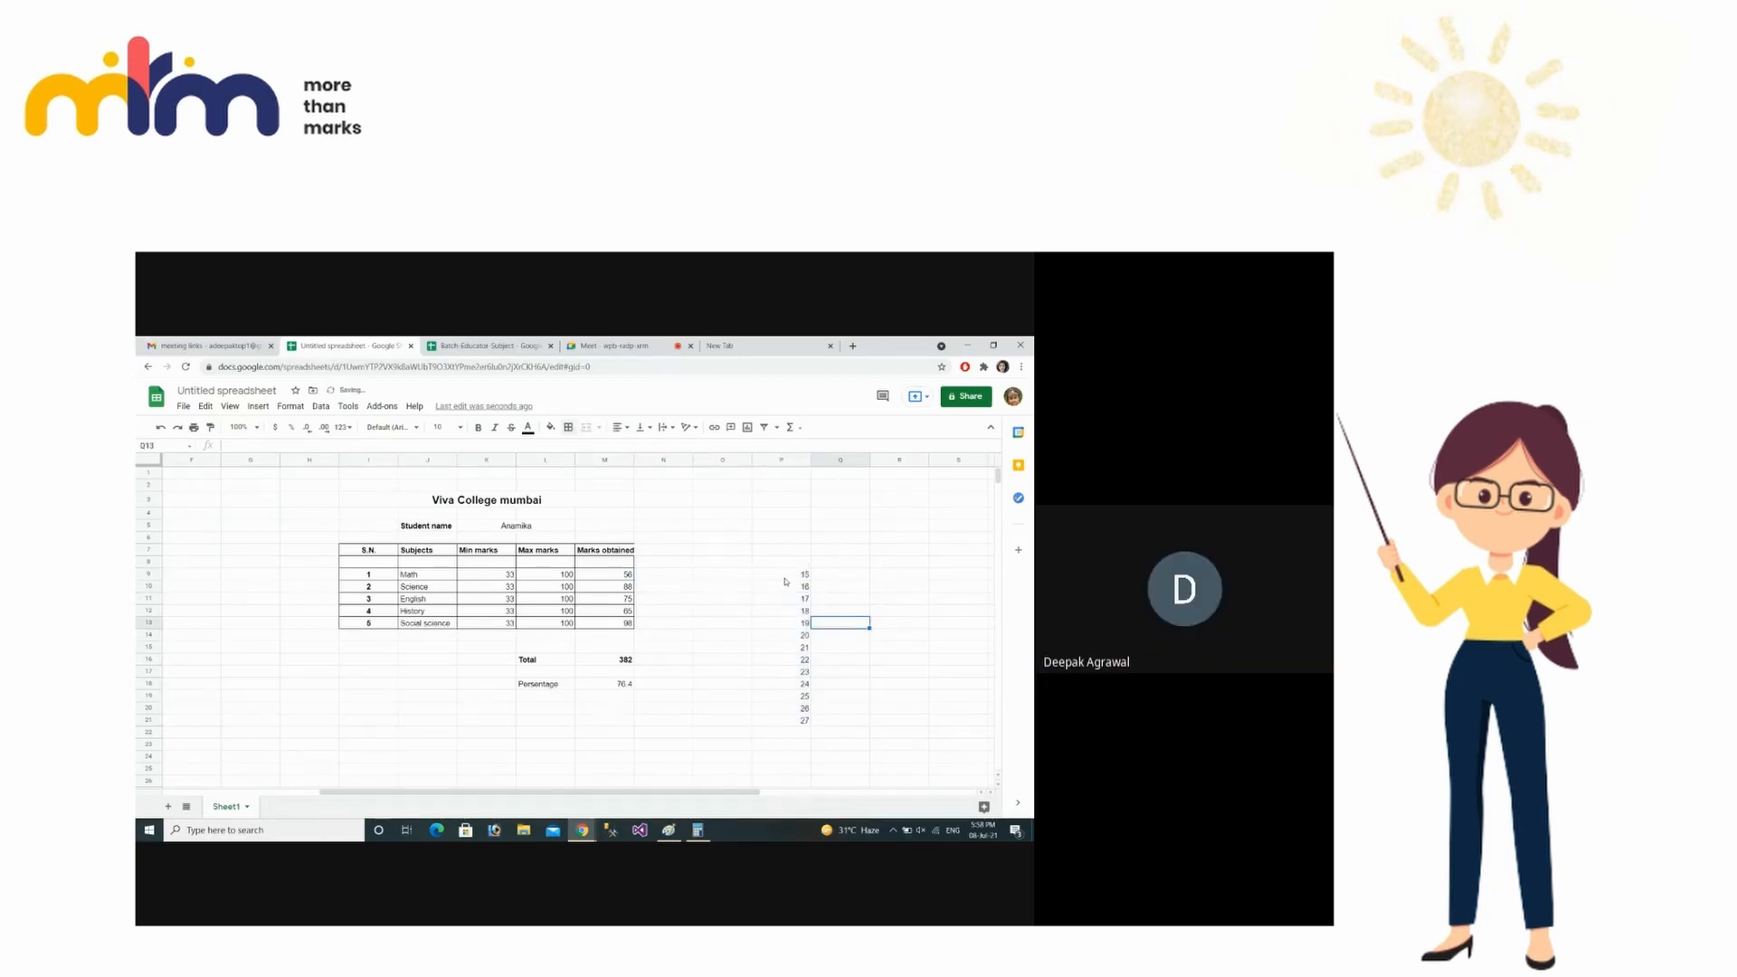
pyautogui.click(784, 575)
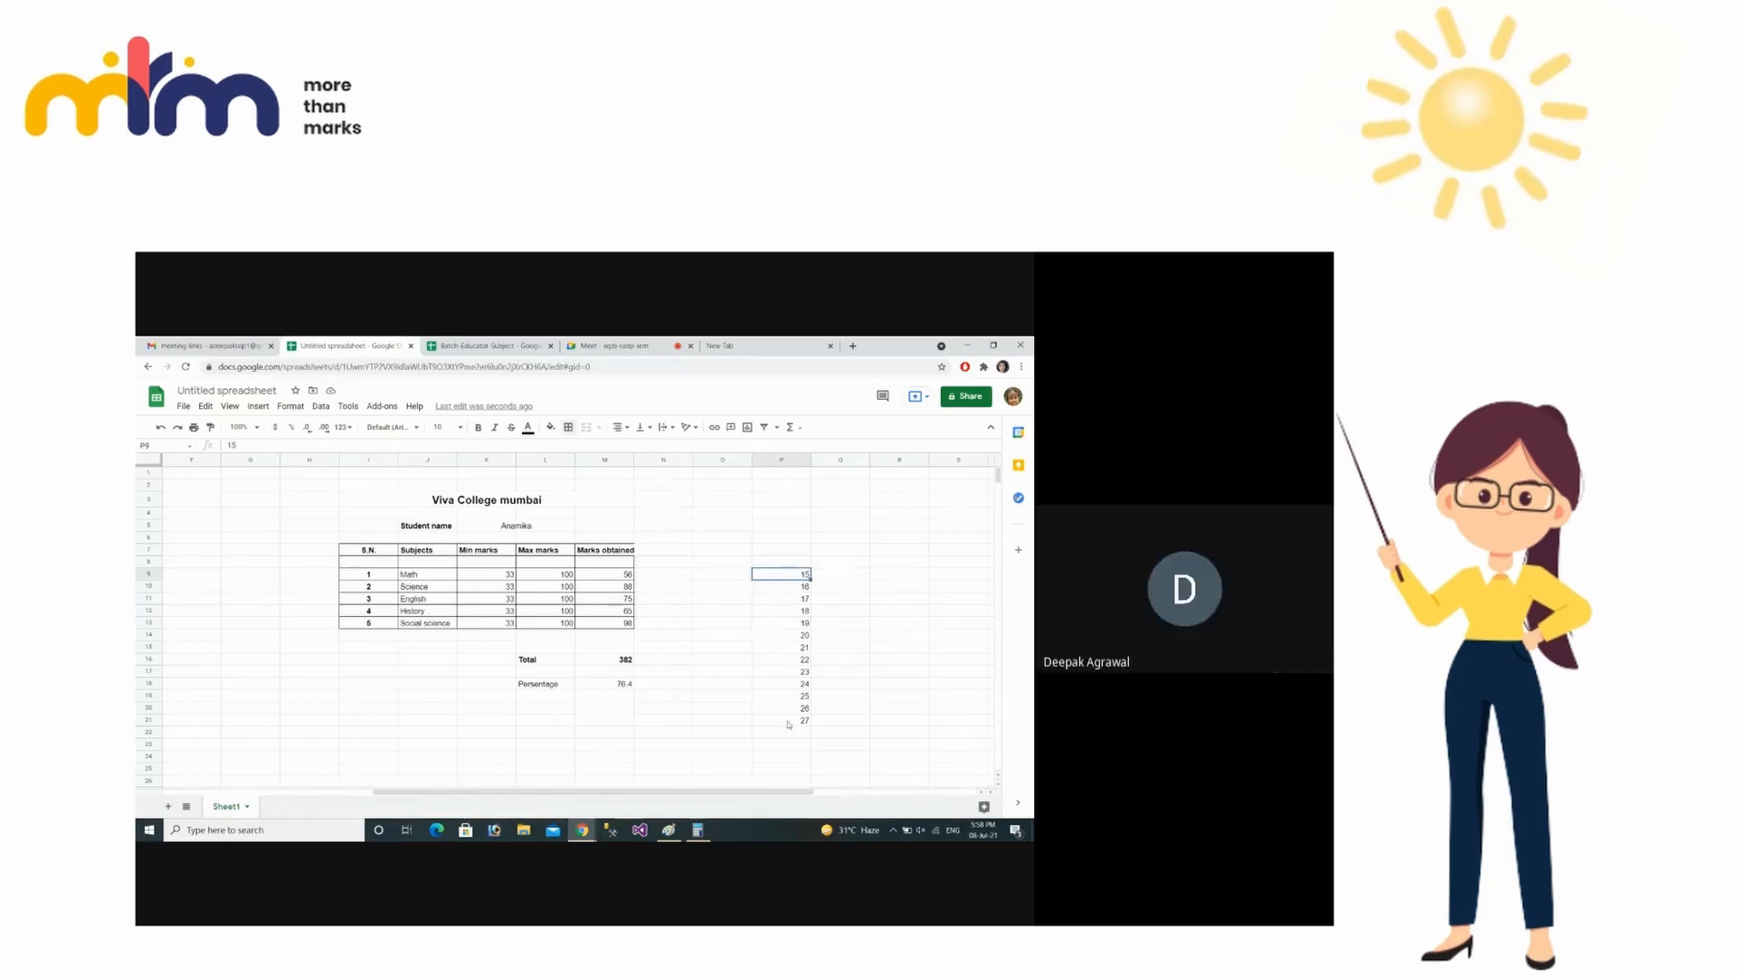
pyautogui.click(788, 720)
pyautogui.click(786, 577)
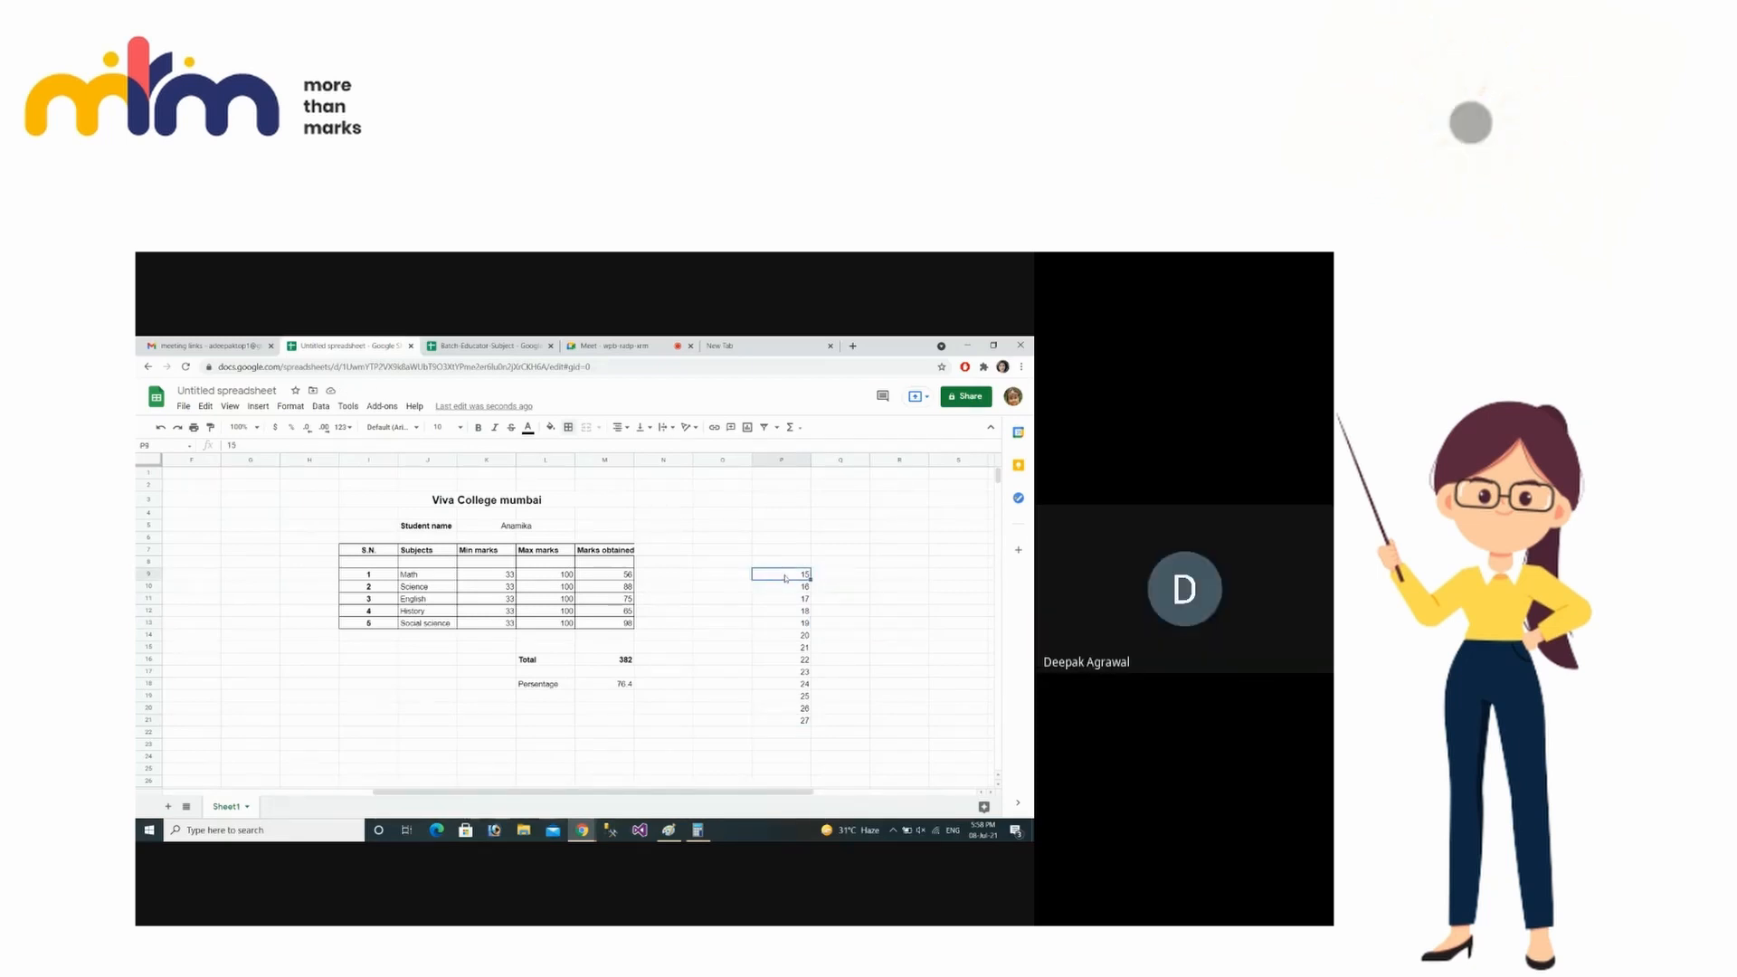
pyautogui.moveTo(784, 576); pyautogui.dragTo(788, 721)
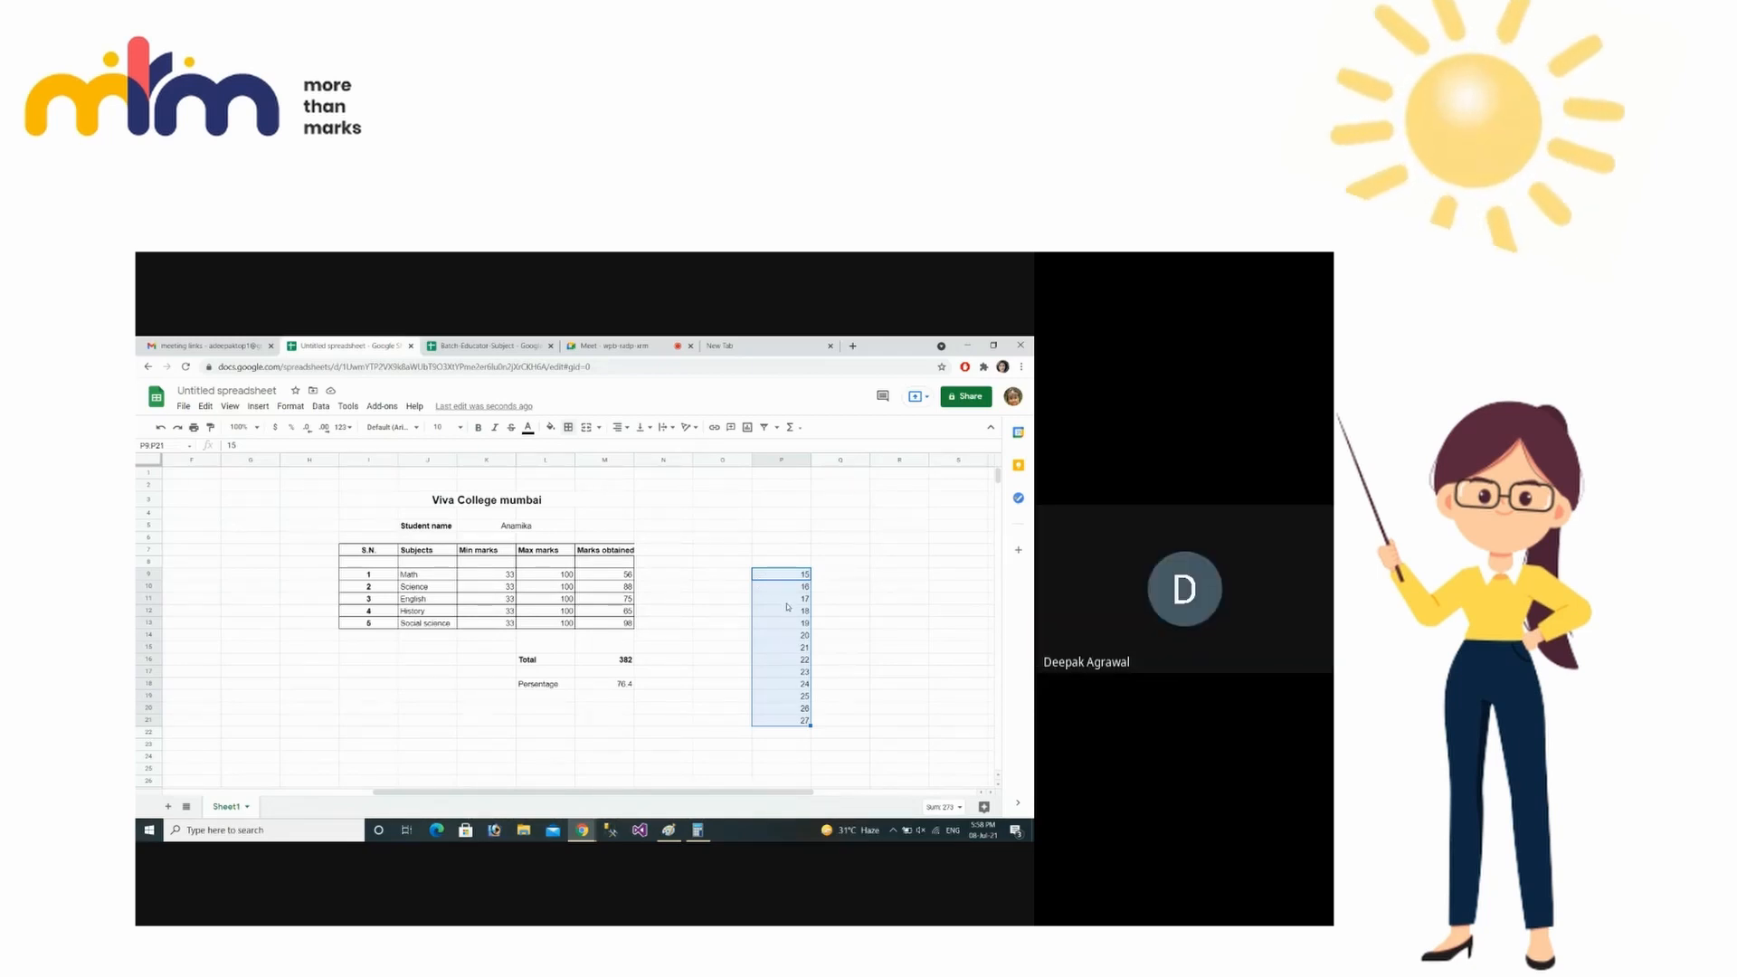
# - Enter the formula =count(P9:P21) in P7 to count the numbers in the series
pyautogui.click(787, 552)
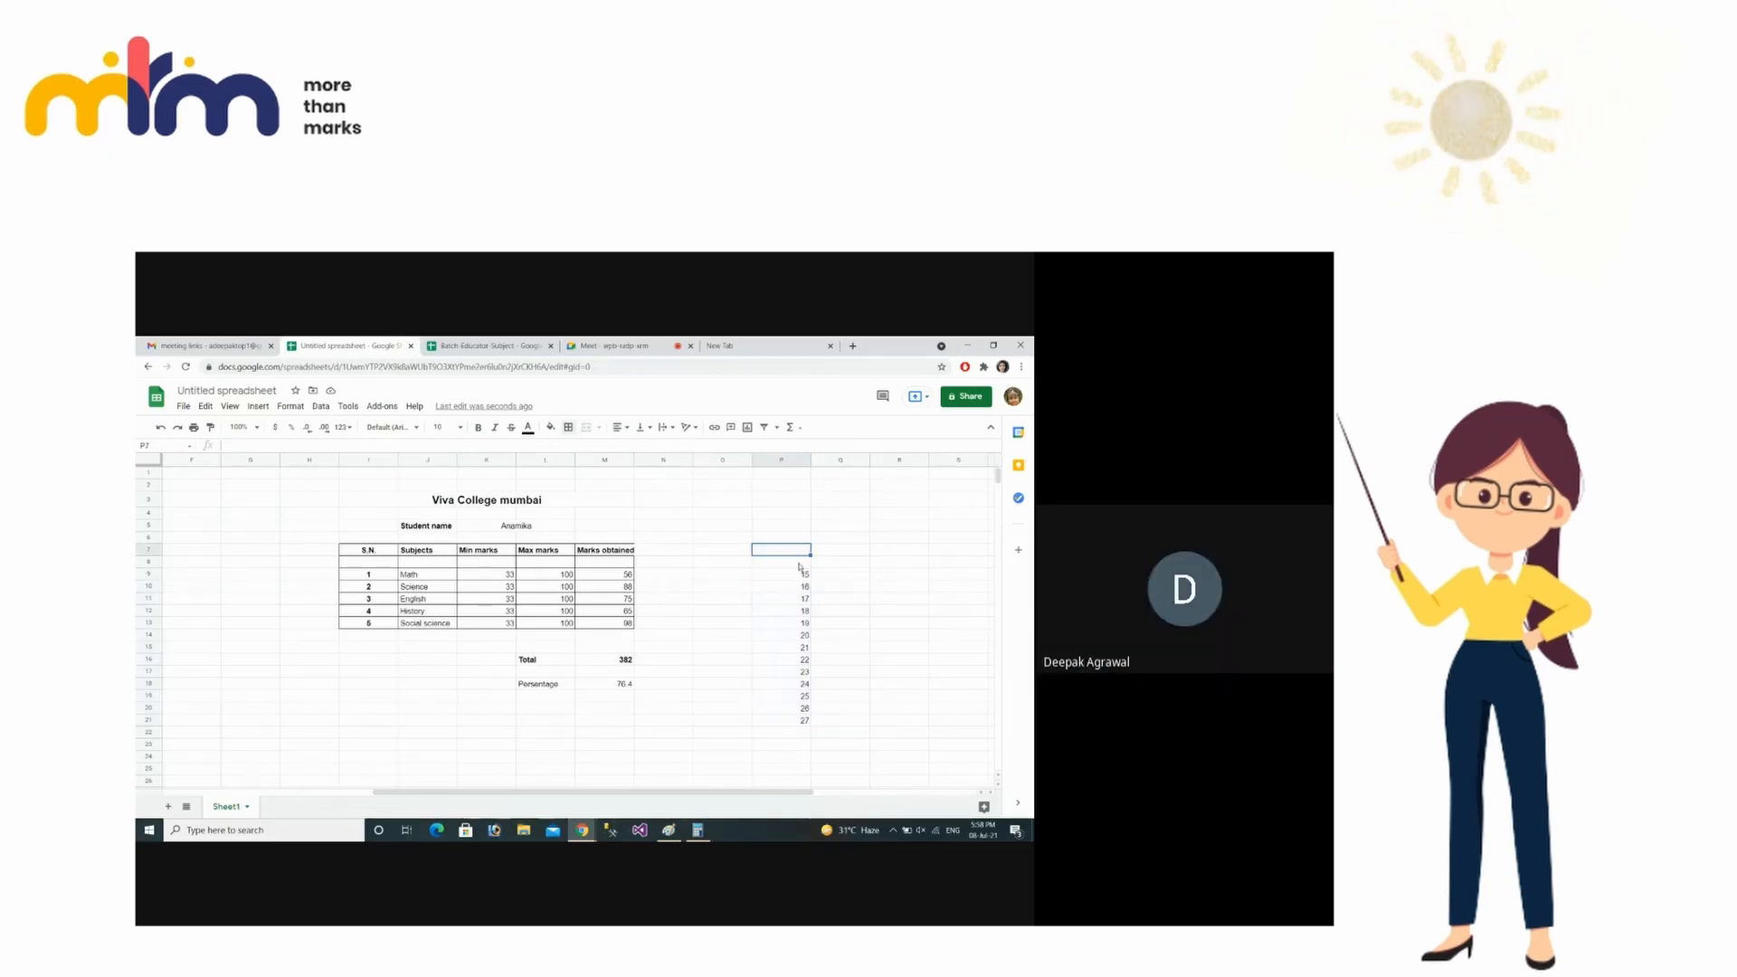
pyautogui.write('=')
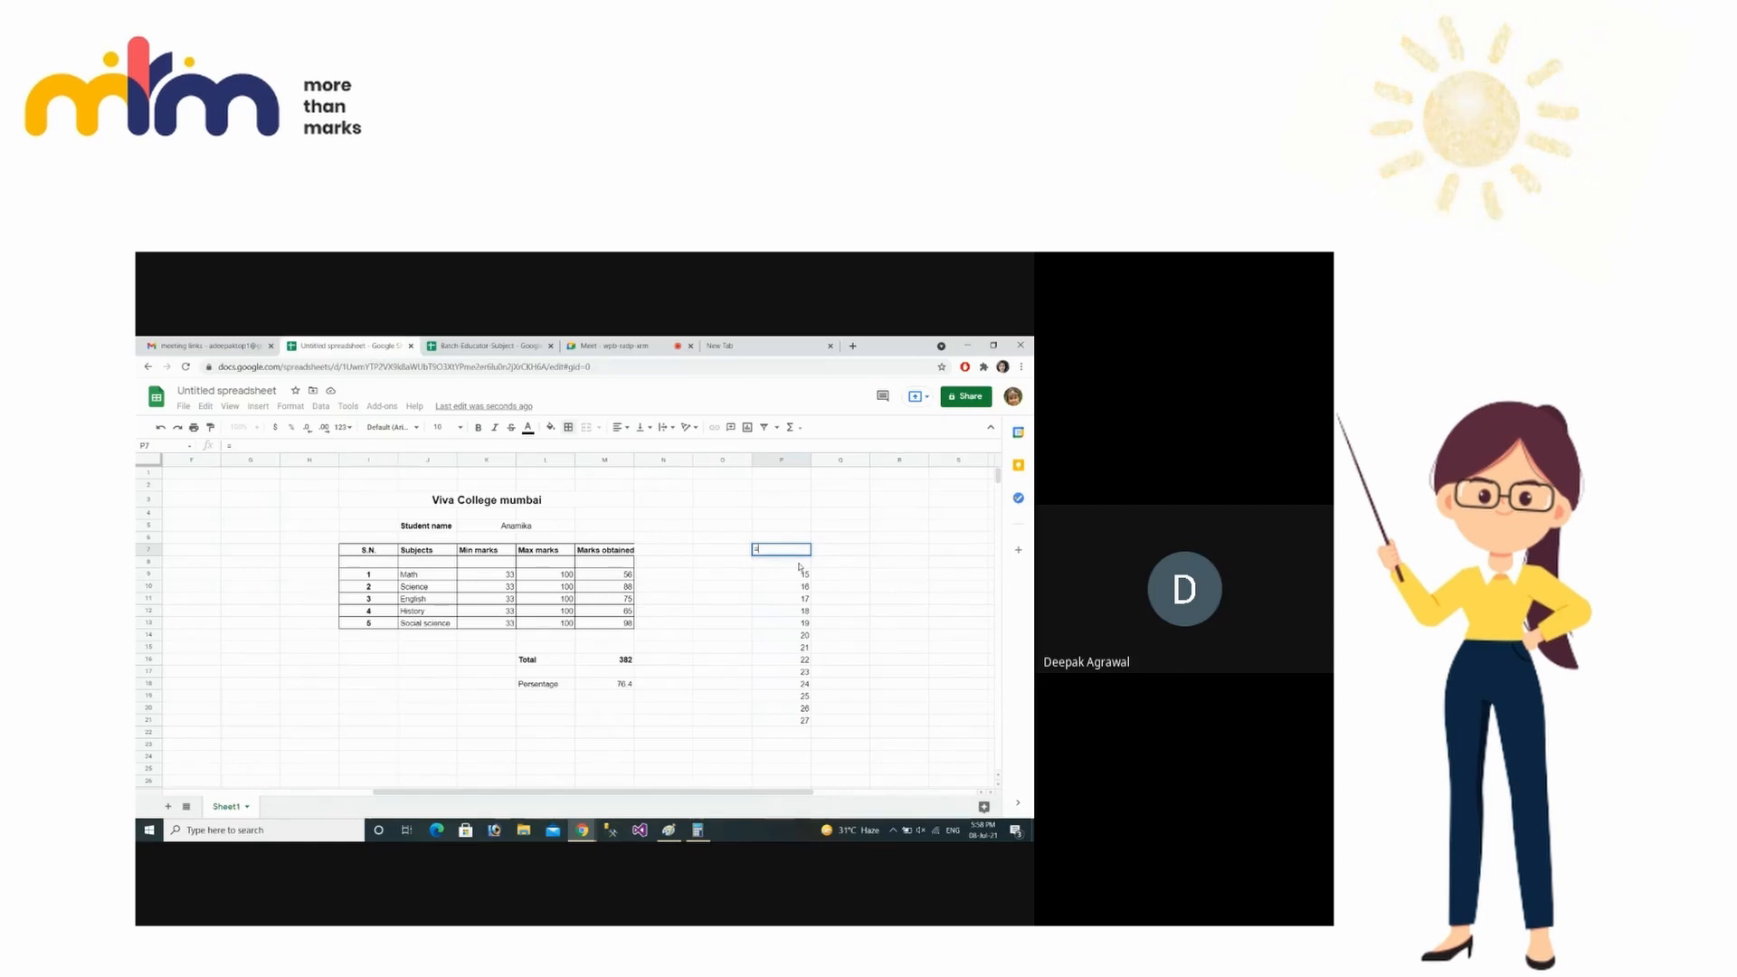
pyautogui.write('cou')
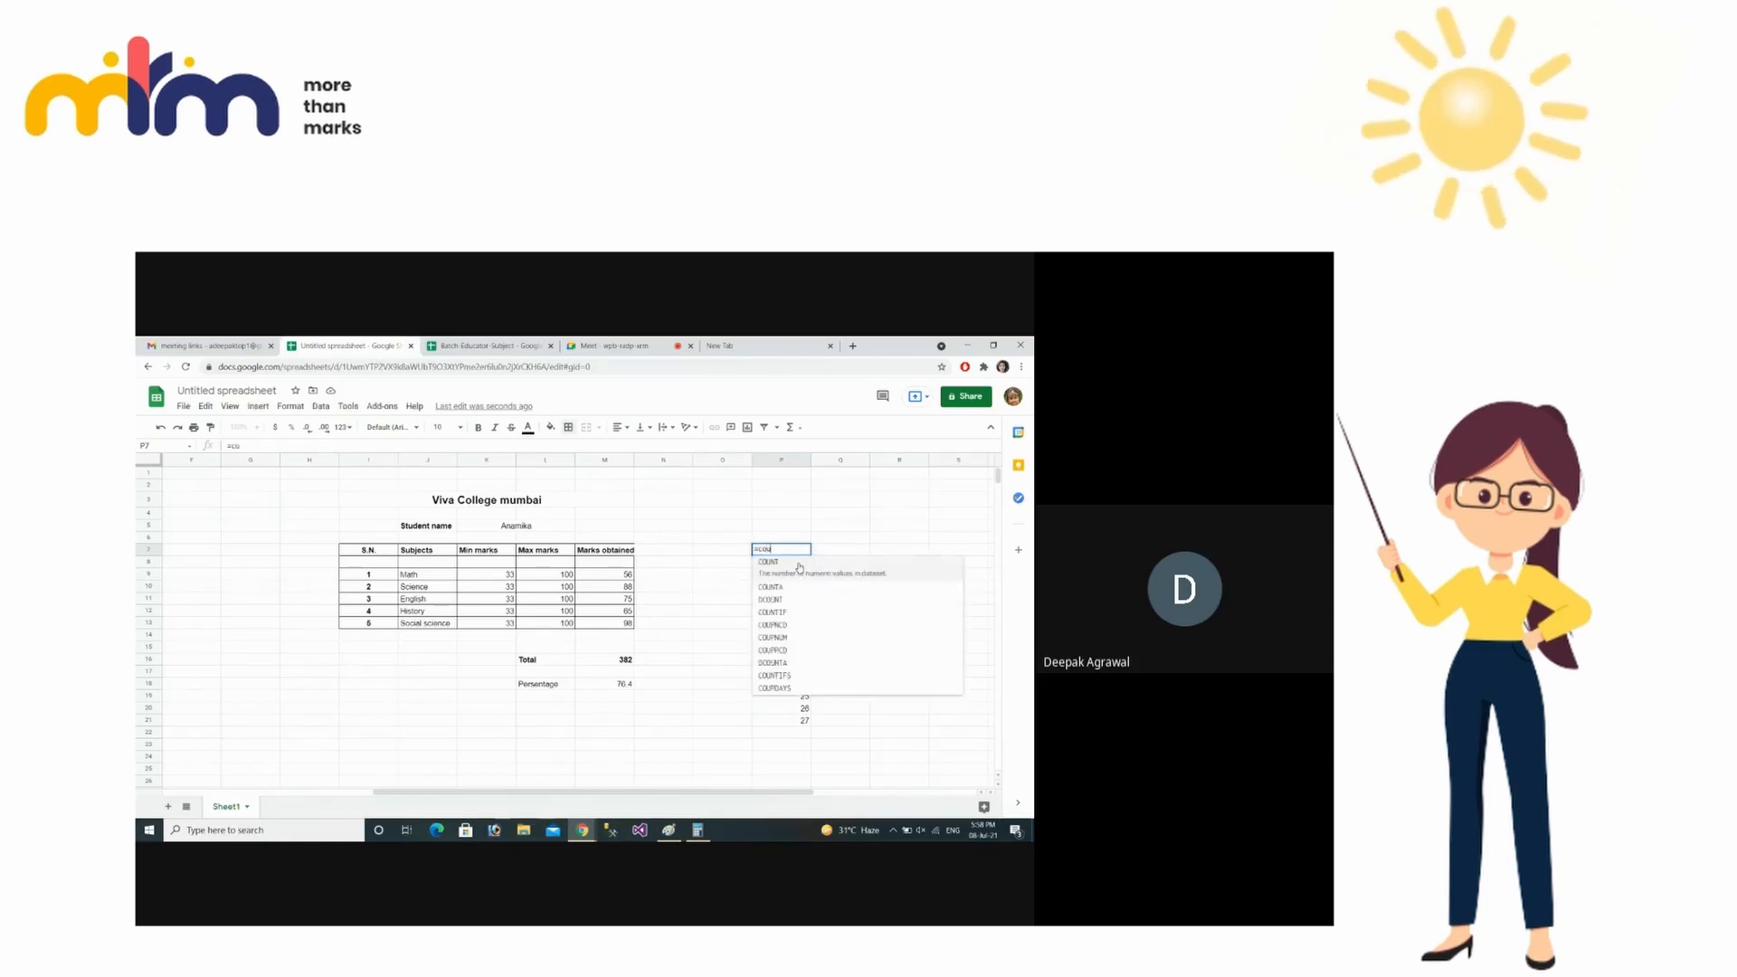
pyautogui.write('nt')
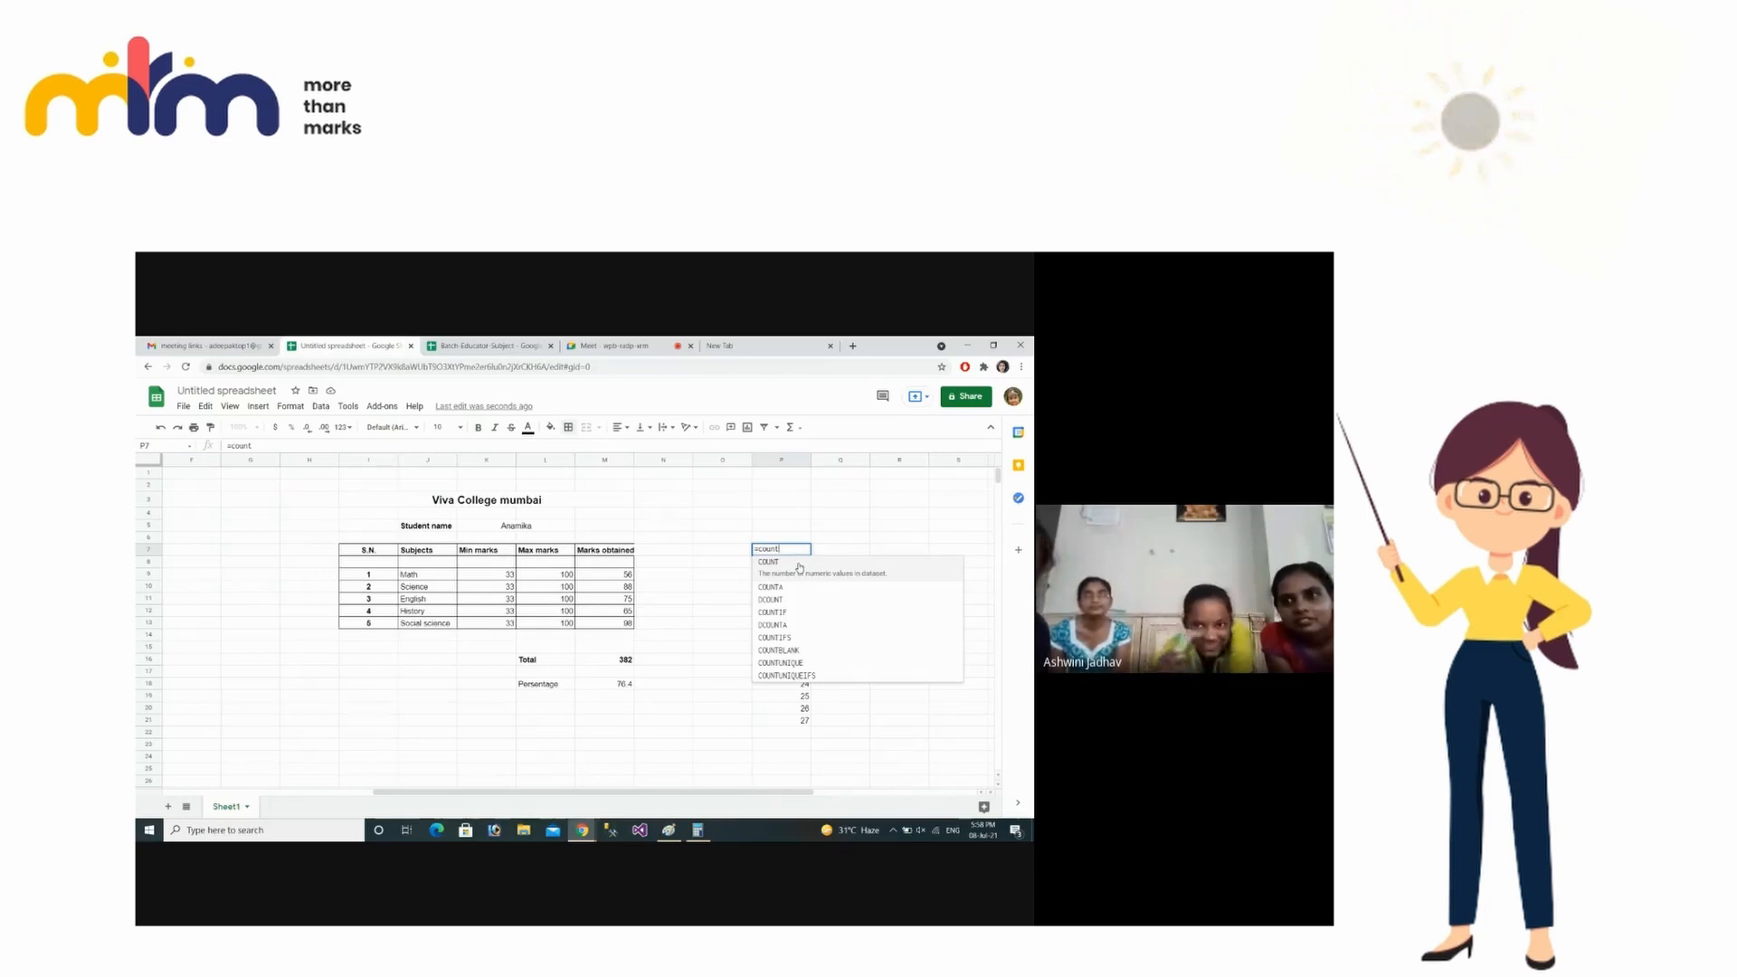
pyautogui.write('(')
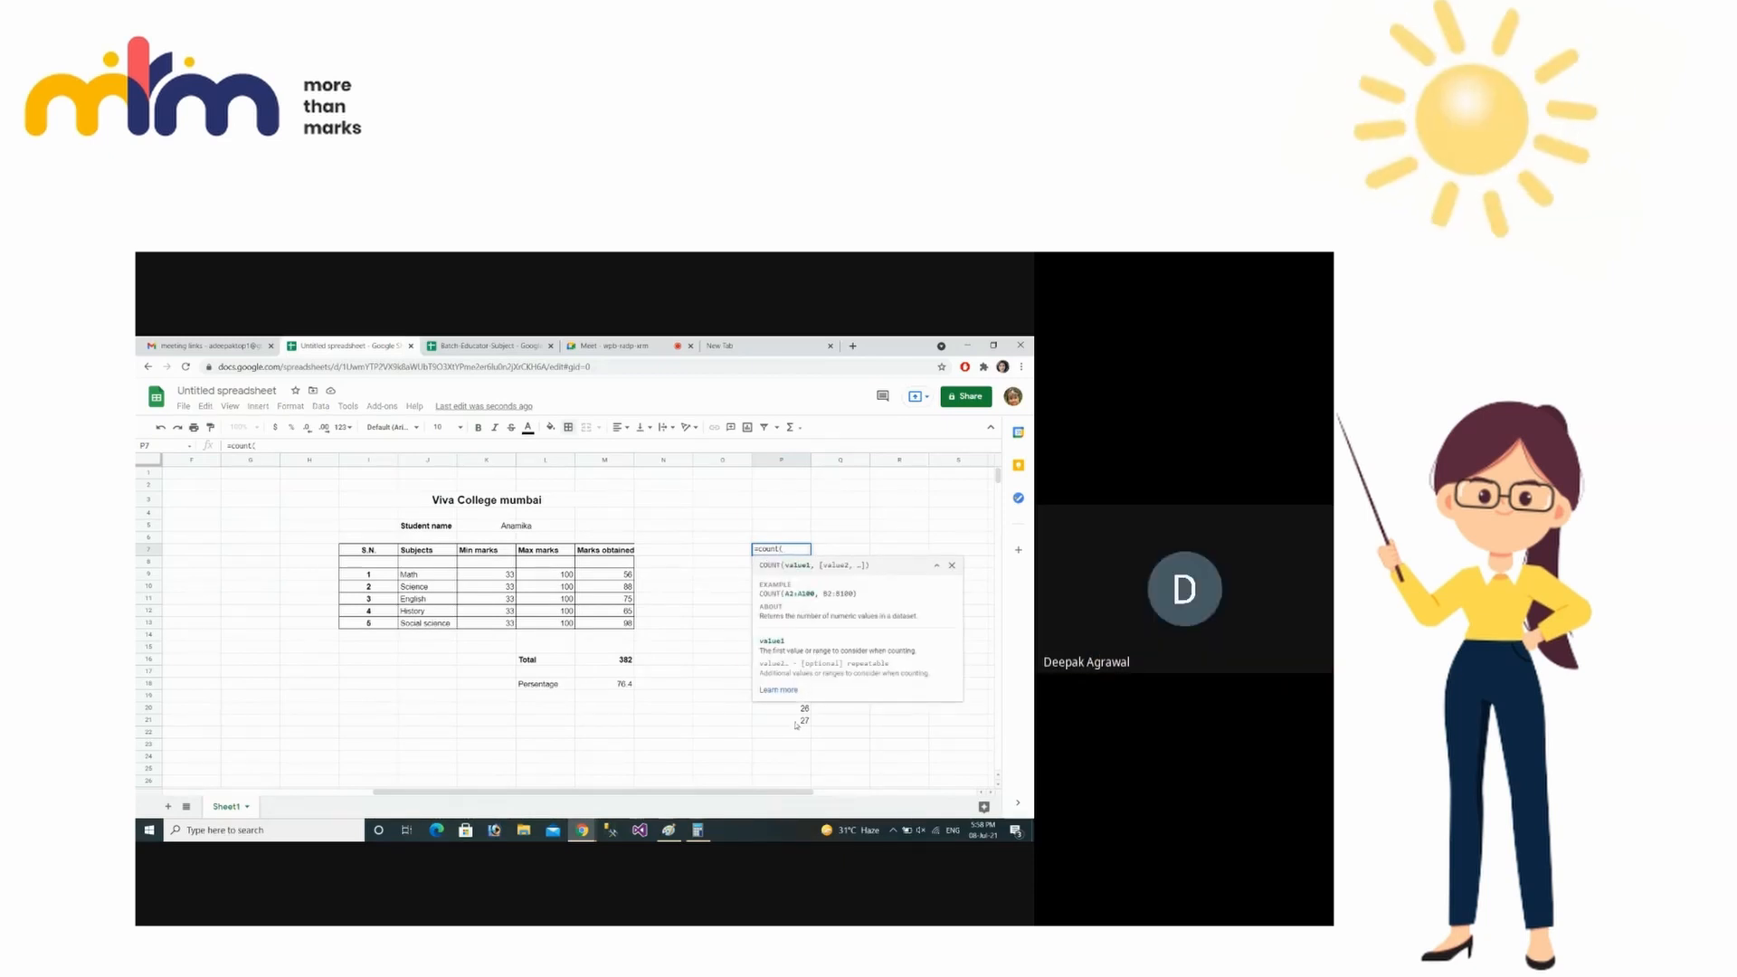
pyautogui.moveTo(797, 724); pyautogui.dragTo(785, 575)
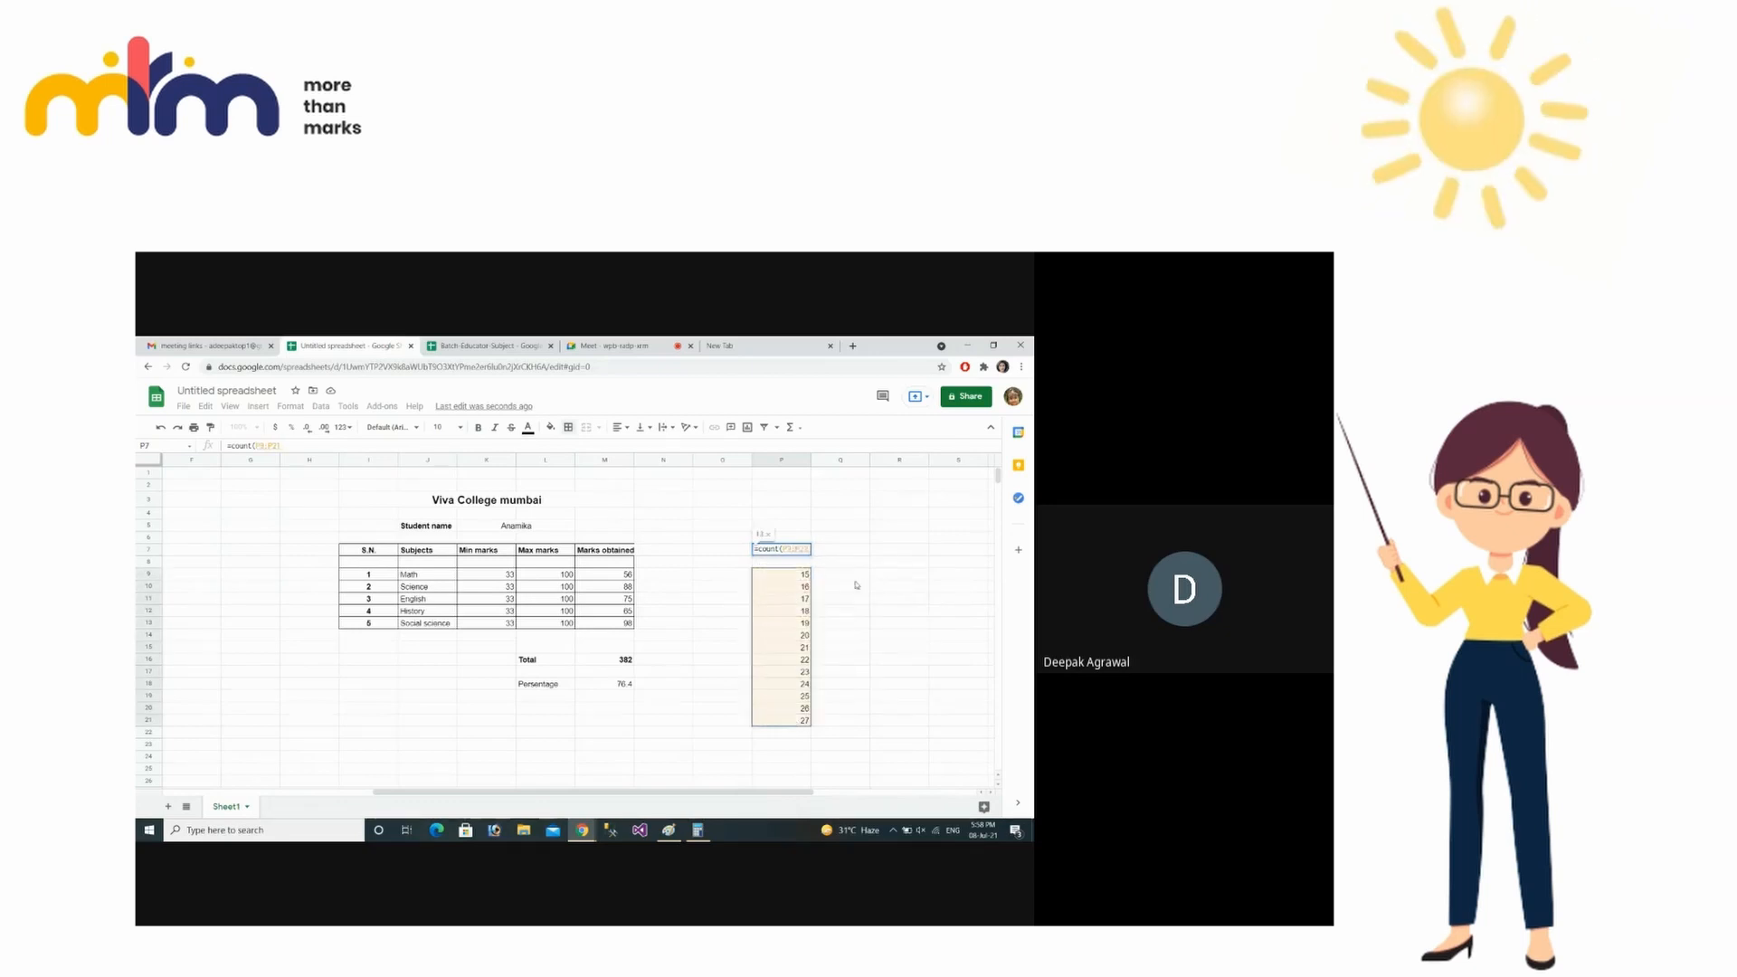
pyautogui.write(')')
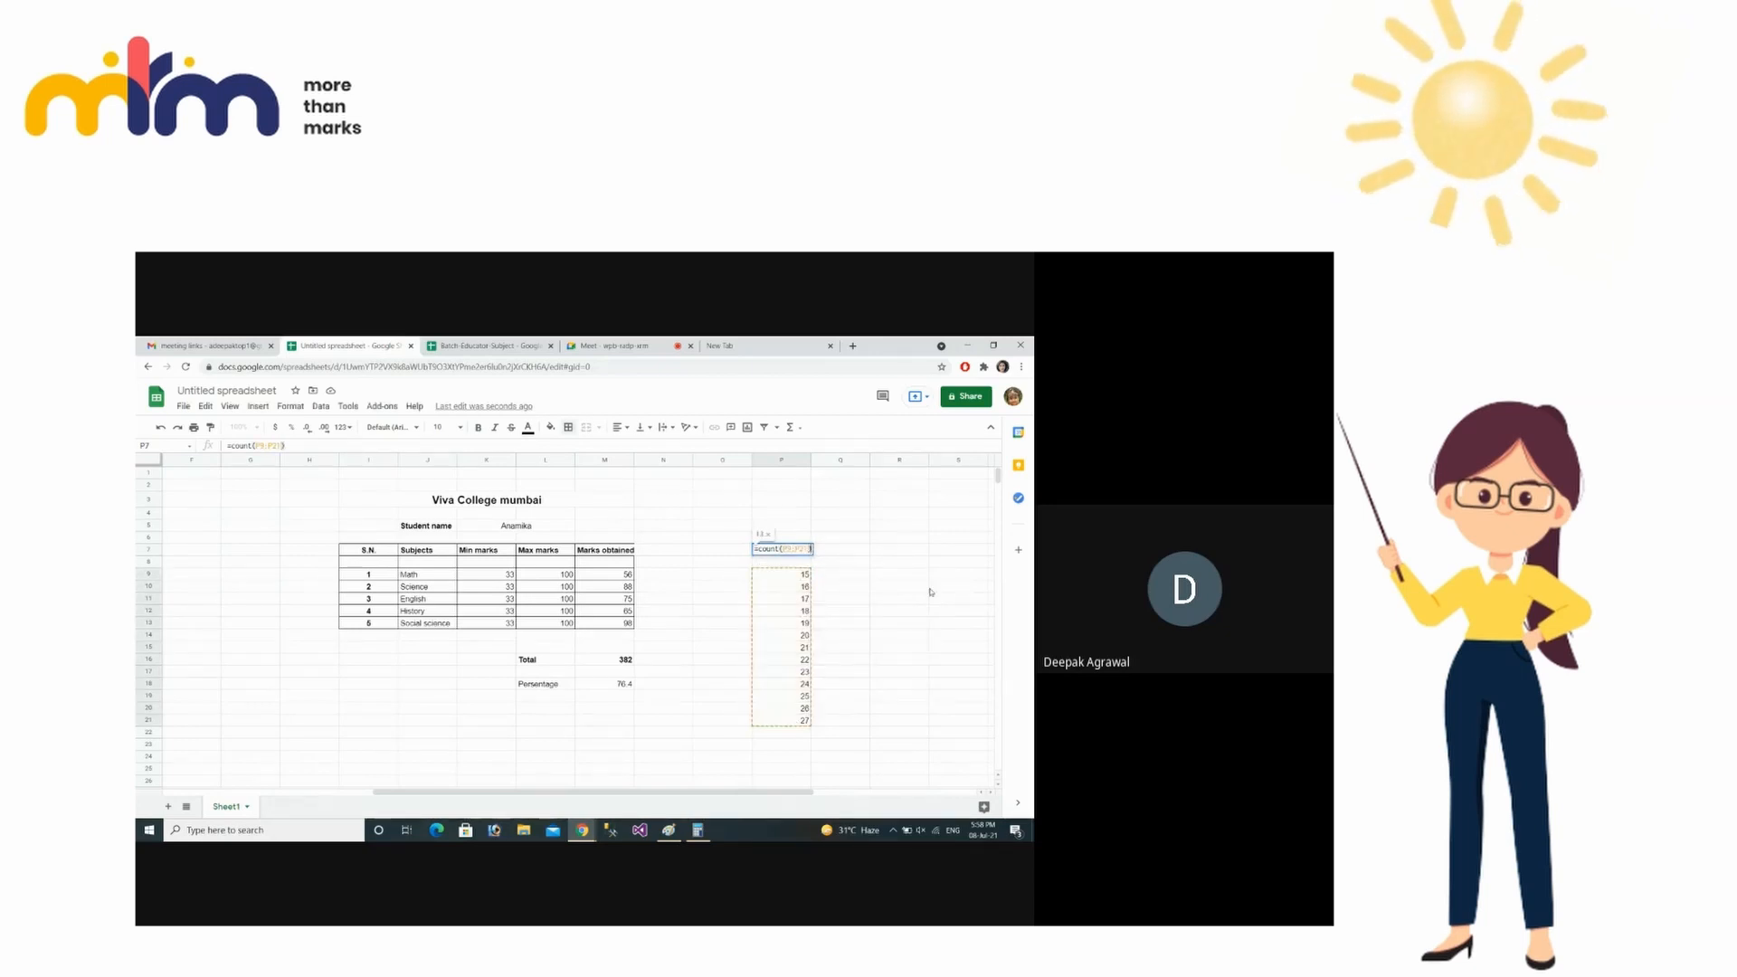
pyautogui.press('Return')
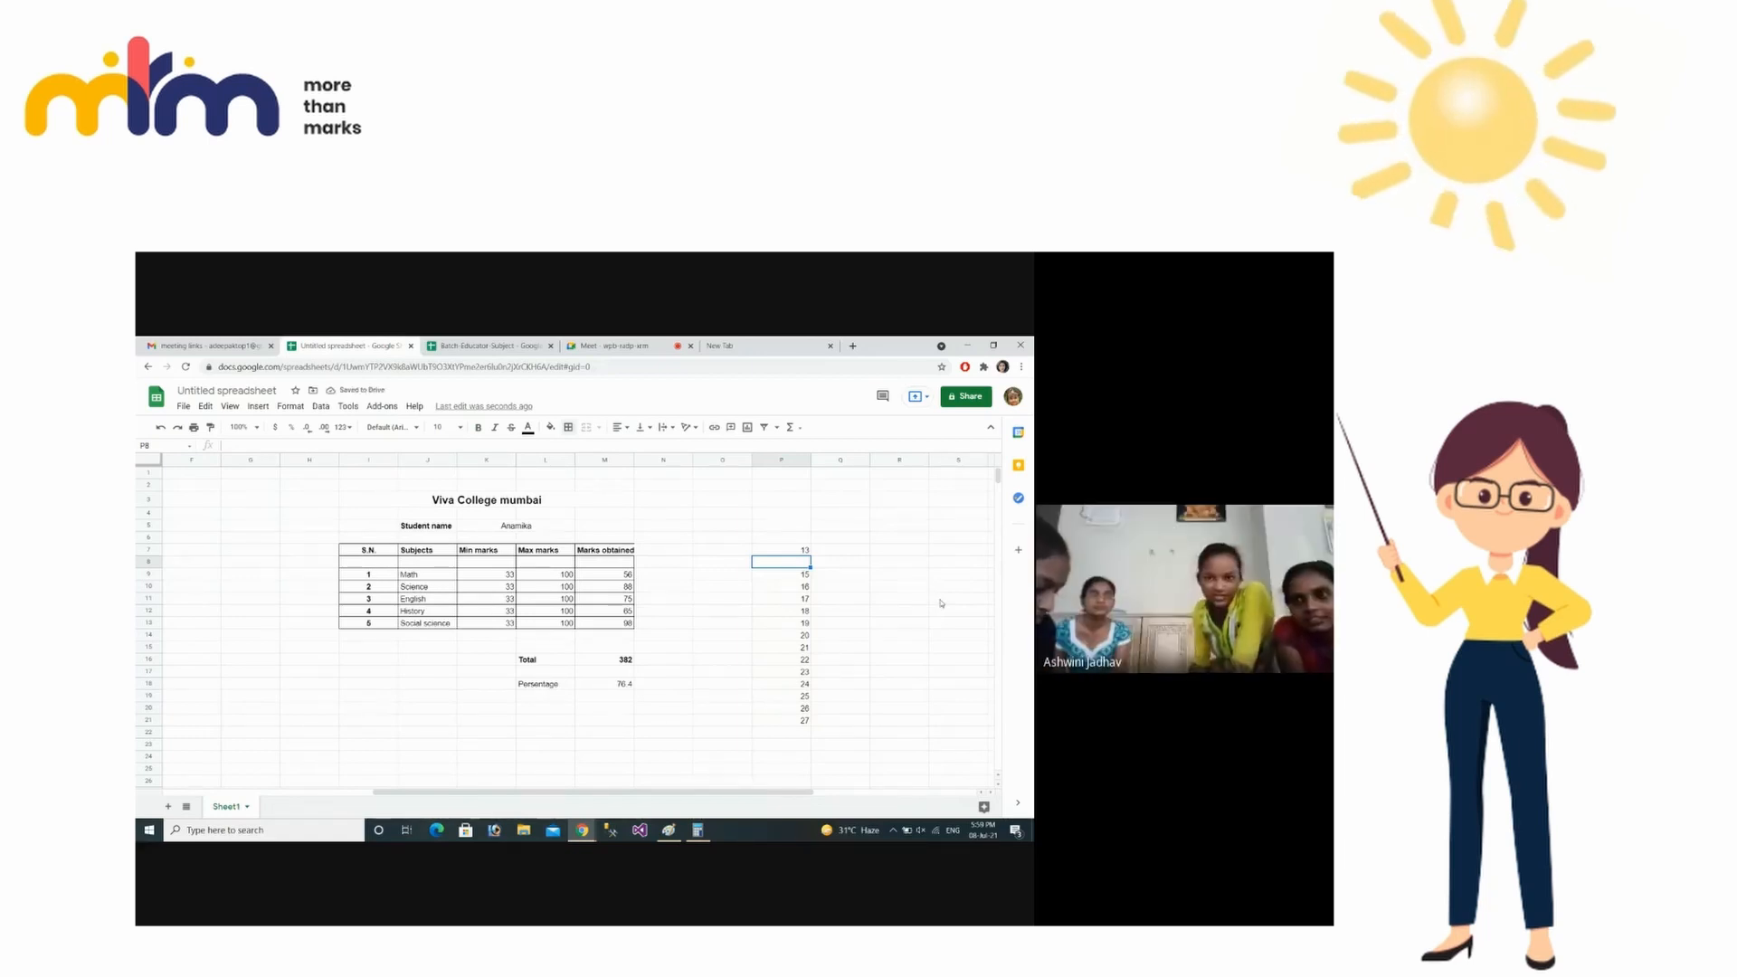
# - Review the COUNT formula in P7 and the cell range it refers to
pyautogui.press('Up')
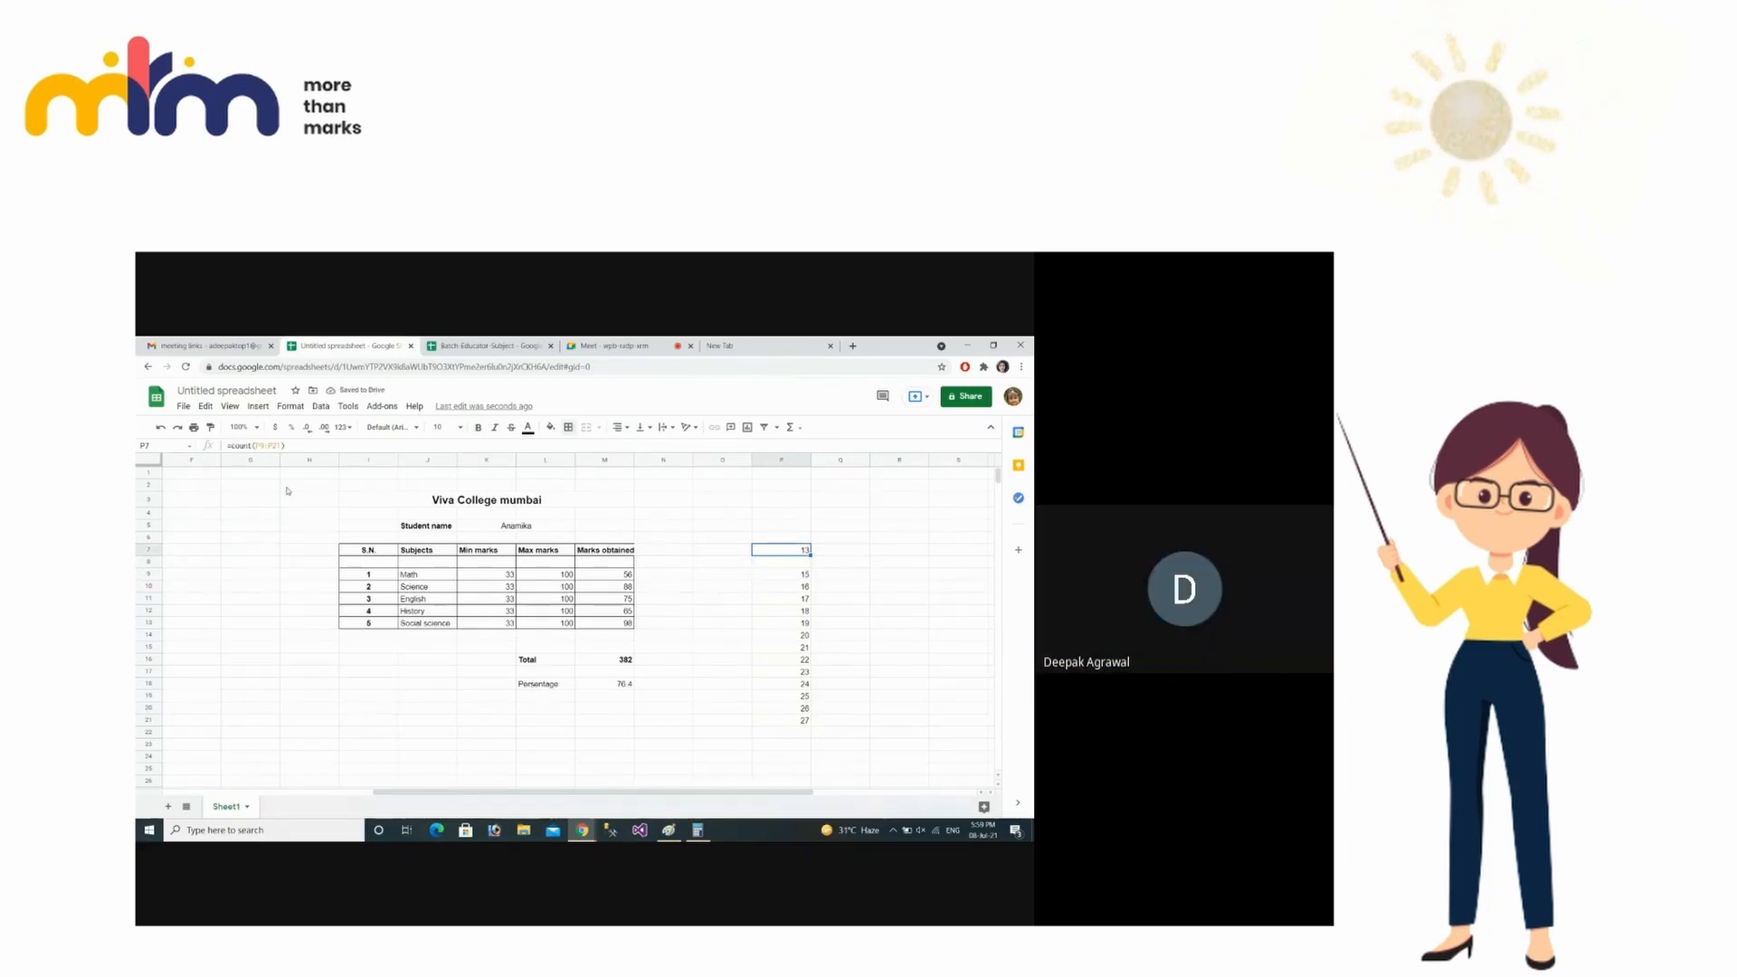
pyautogui.moveTo(288, 446); pyautogui.dragTo(229, 446)
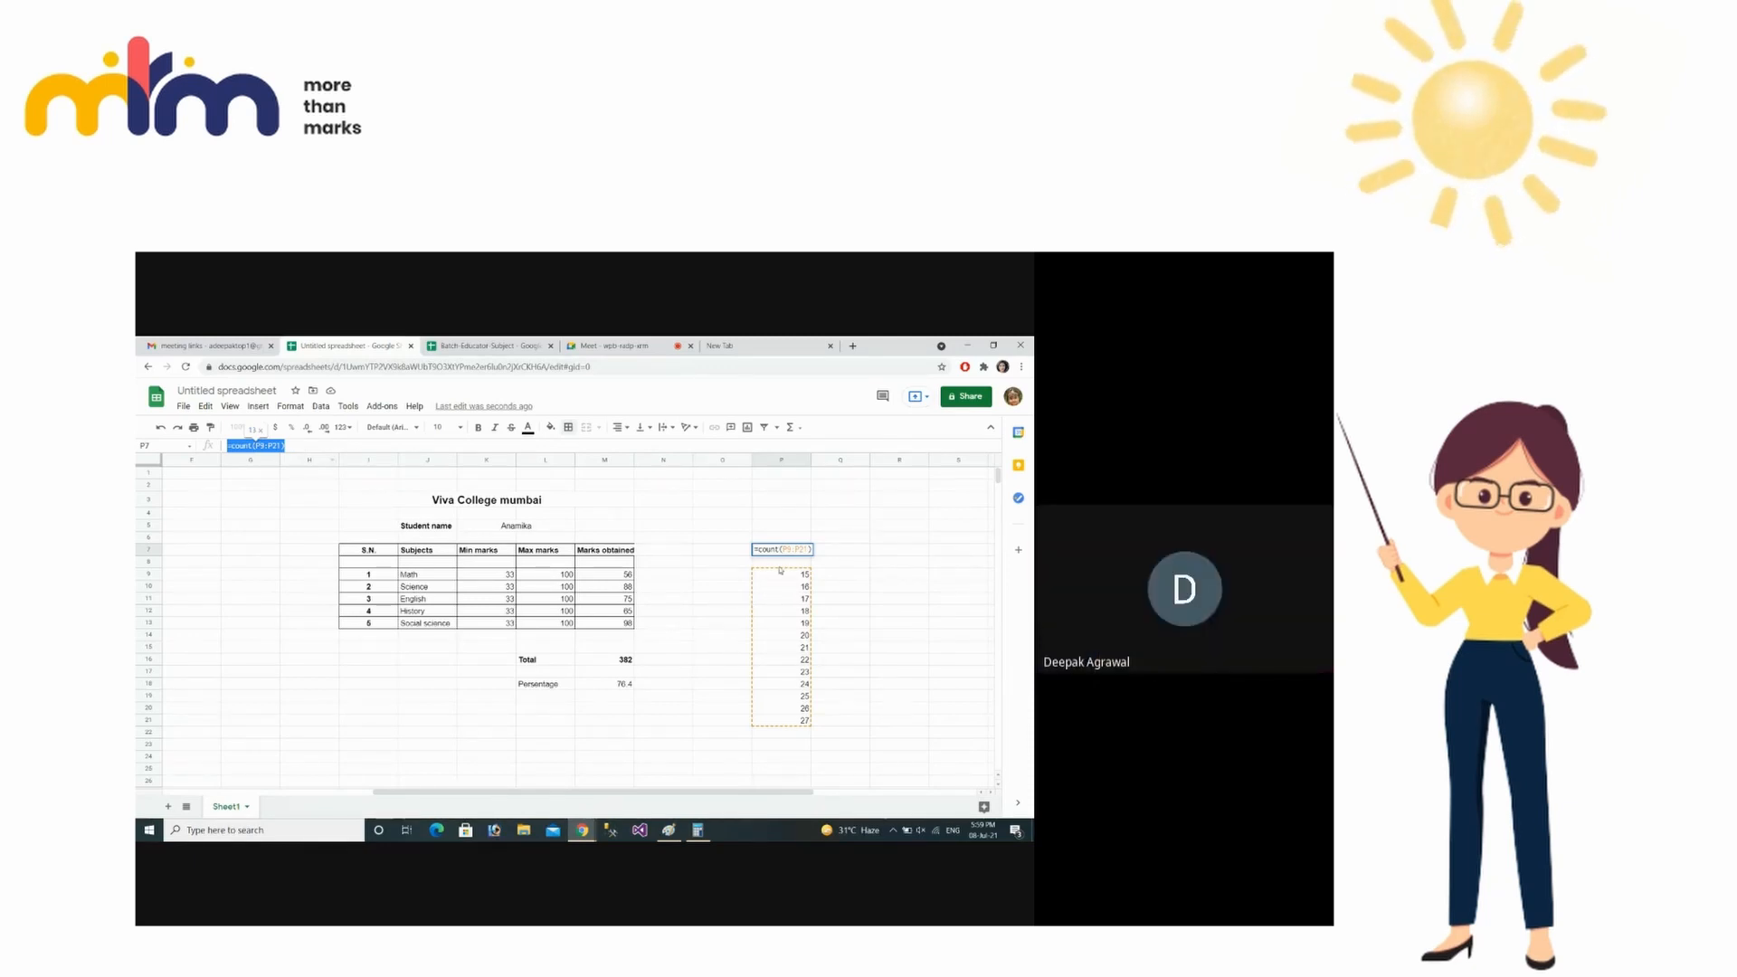
pyautogui.click(839, 501)
pyautogui.click(793, 551)
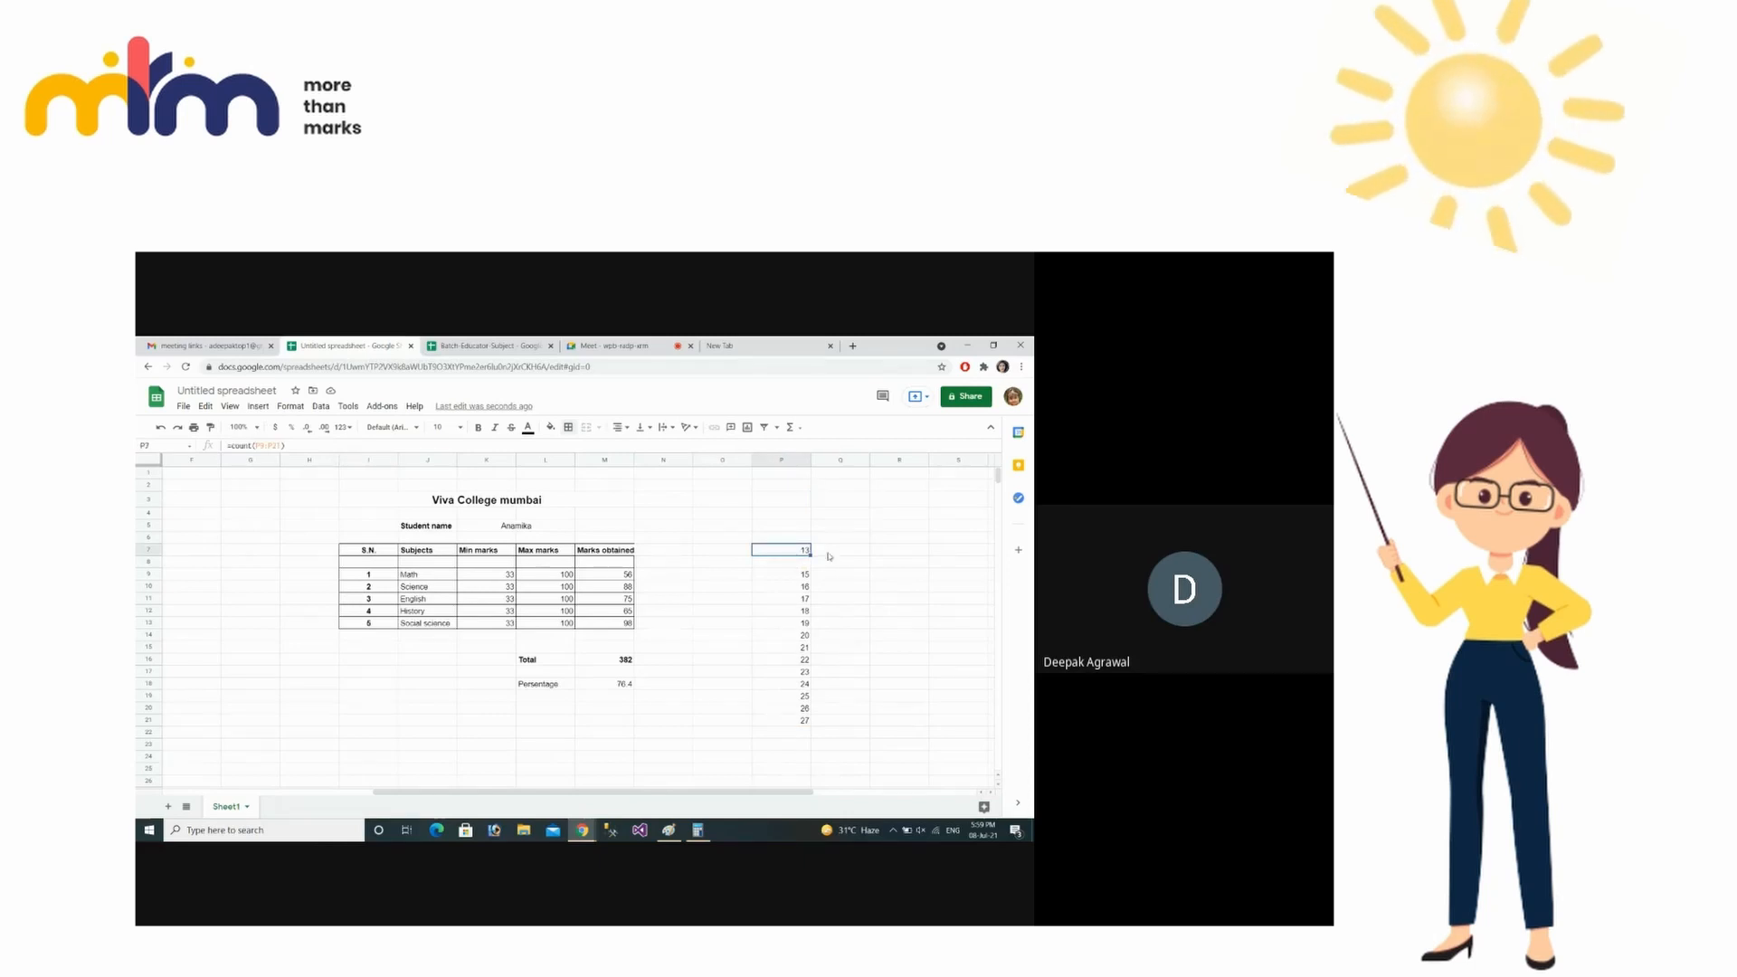
pyautogui.click(860, 662)
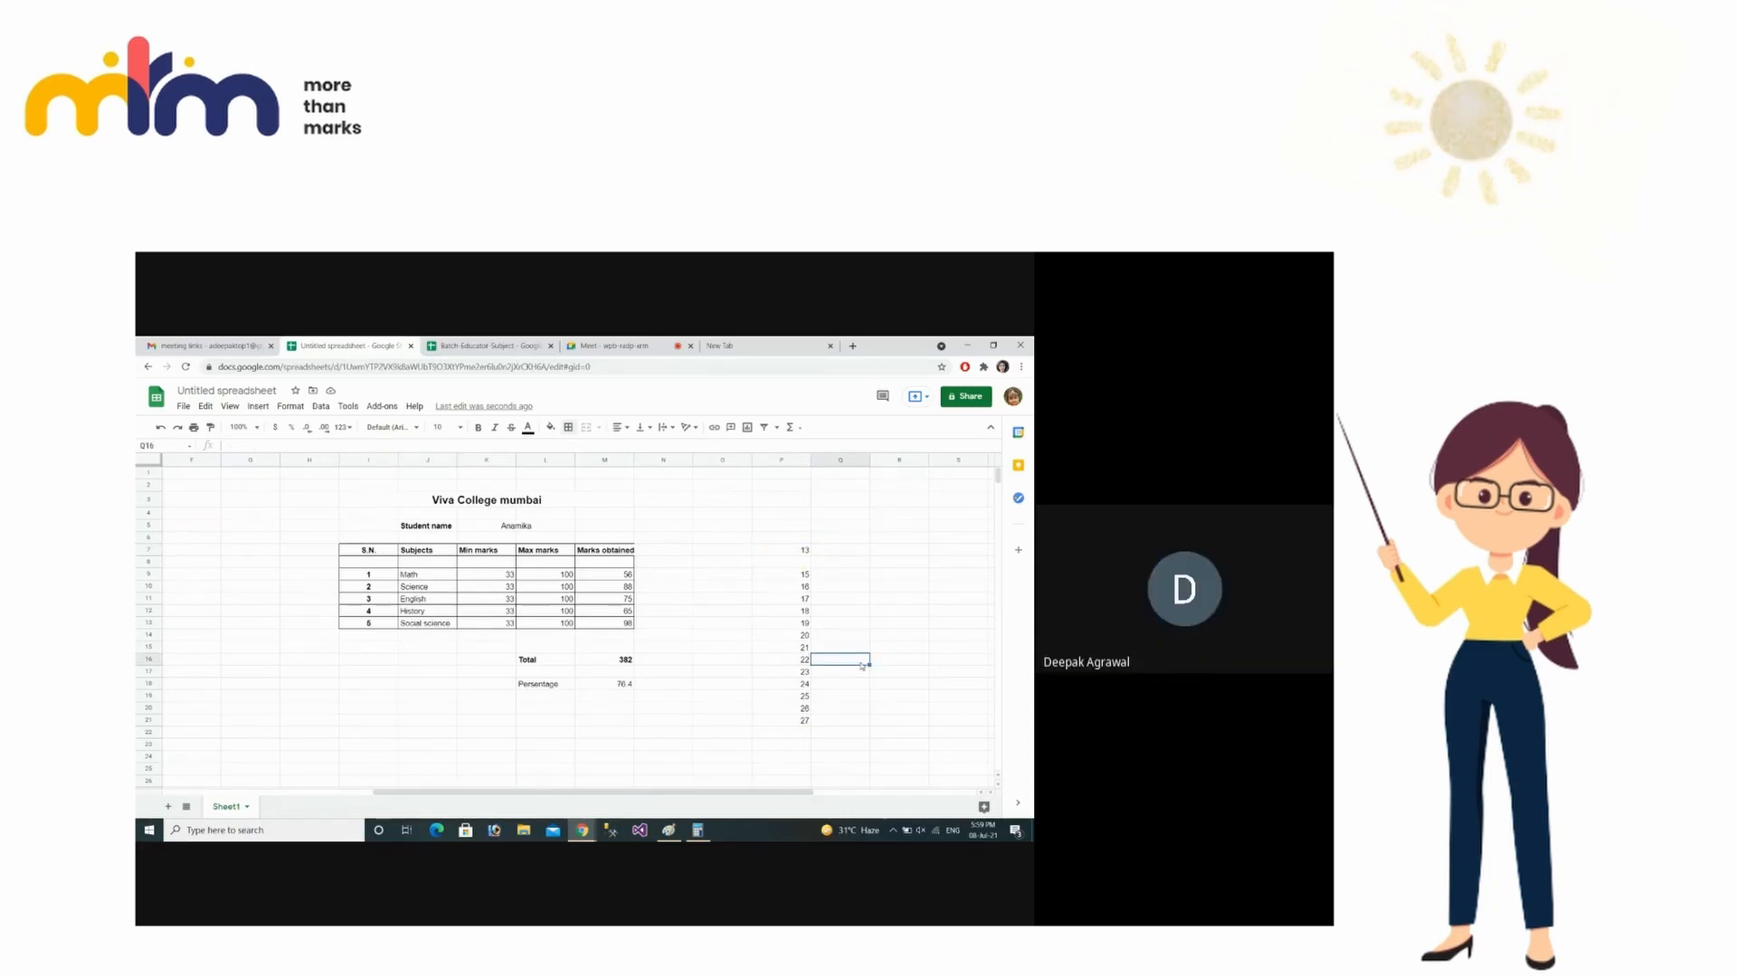
# - Enter the formula =sum(P9:P21) in P23 to add up the number series
pyautogui.click(782, 746)
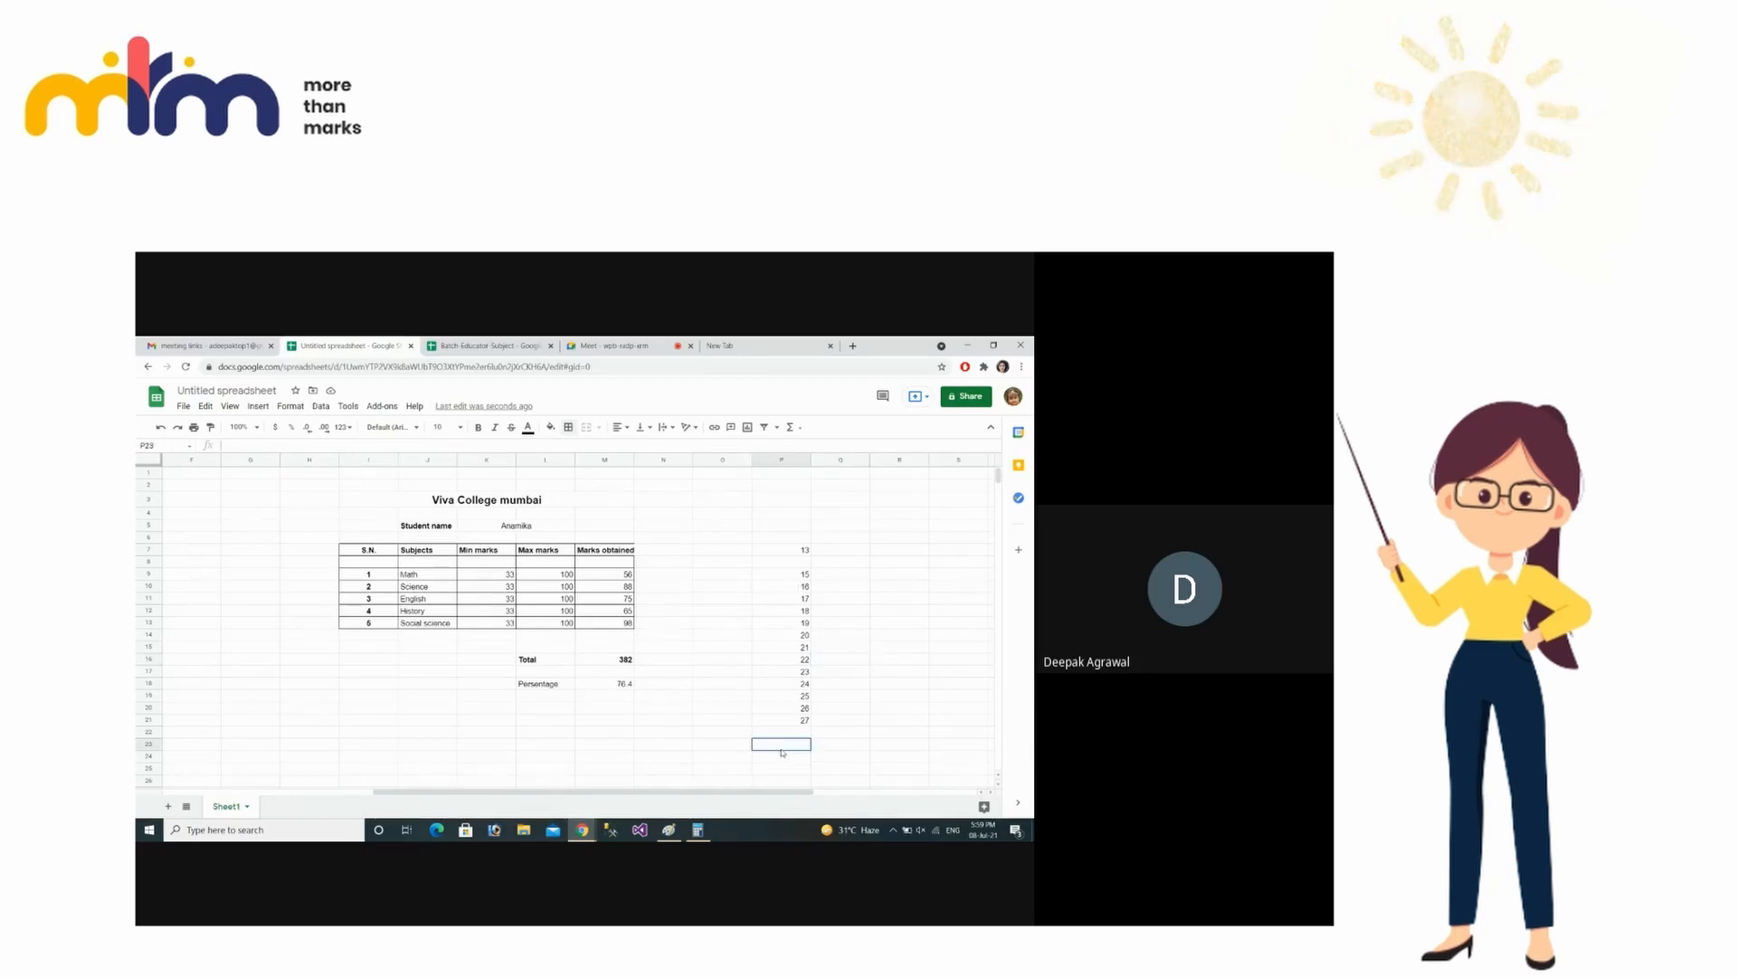
pyautogui.write('=sum')
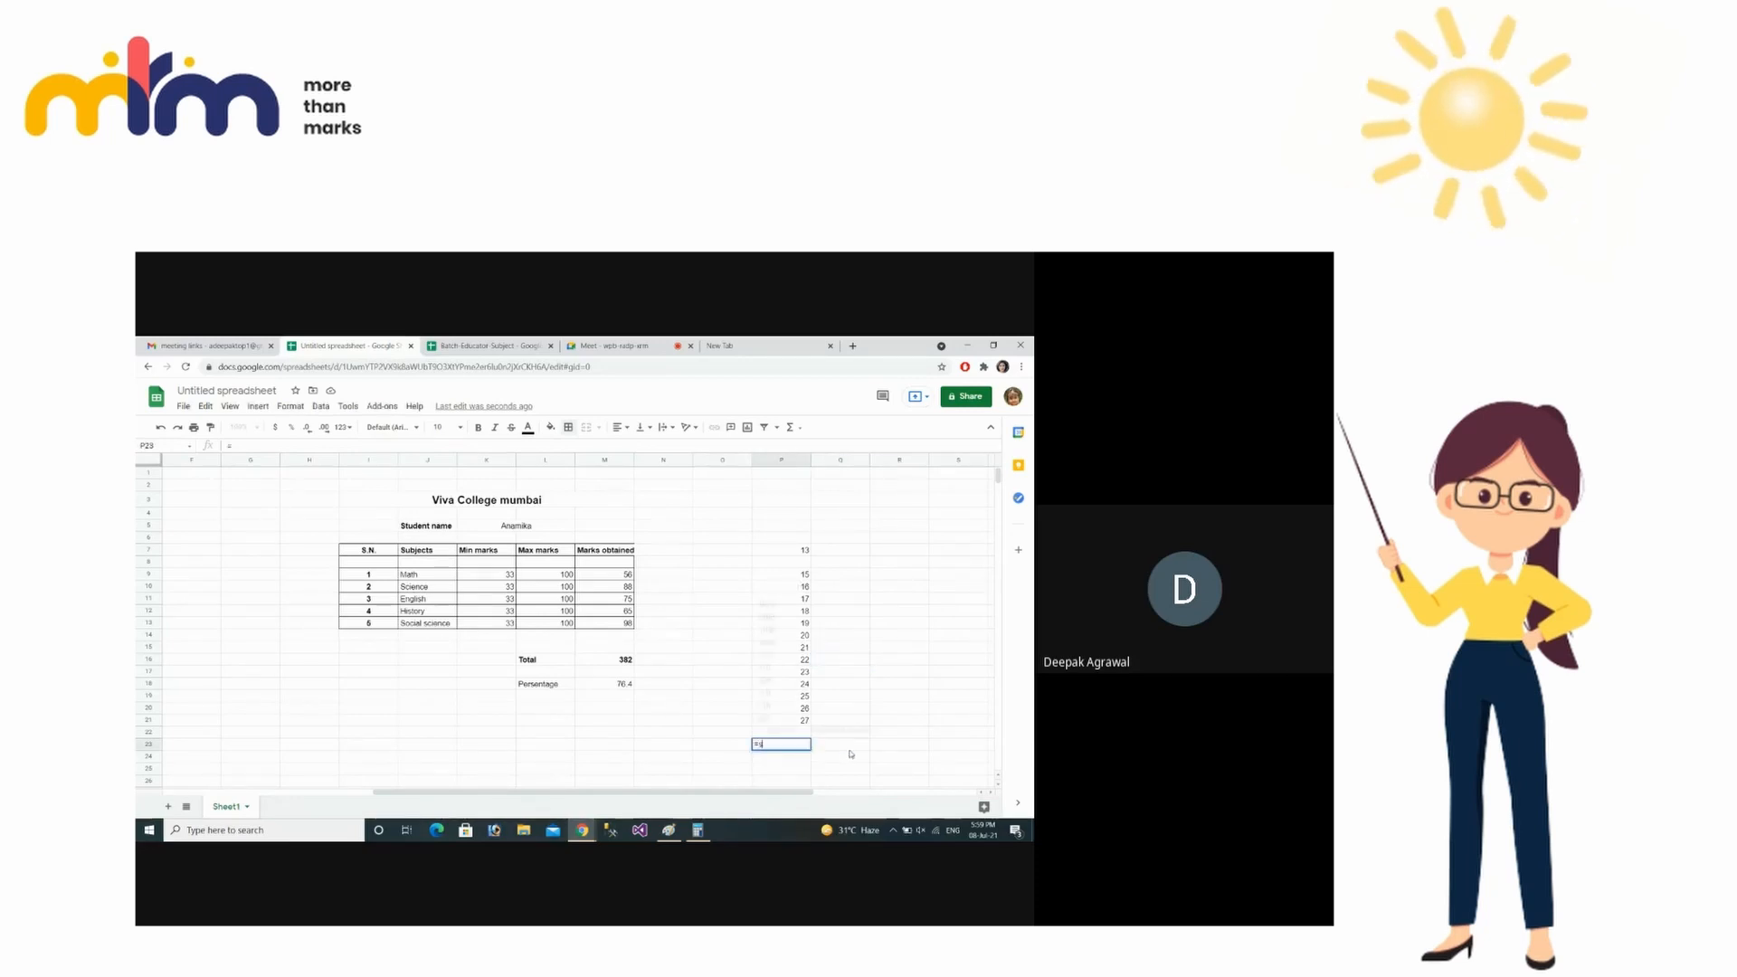
pyautogui.write('(')
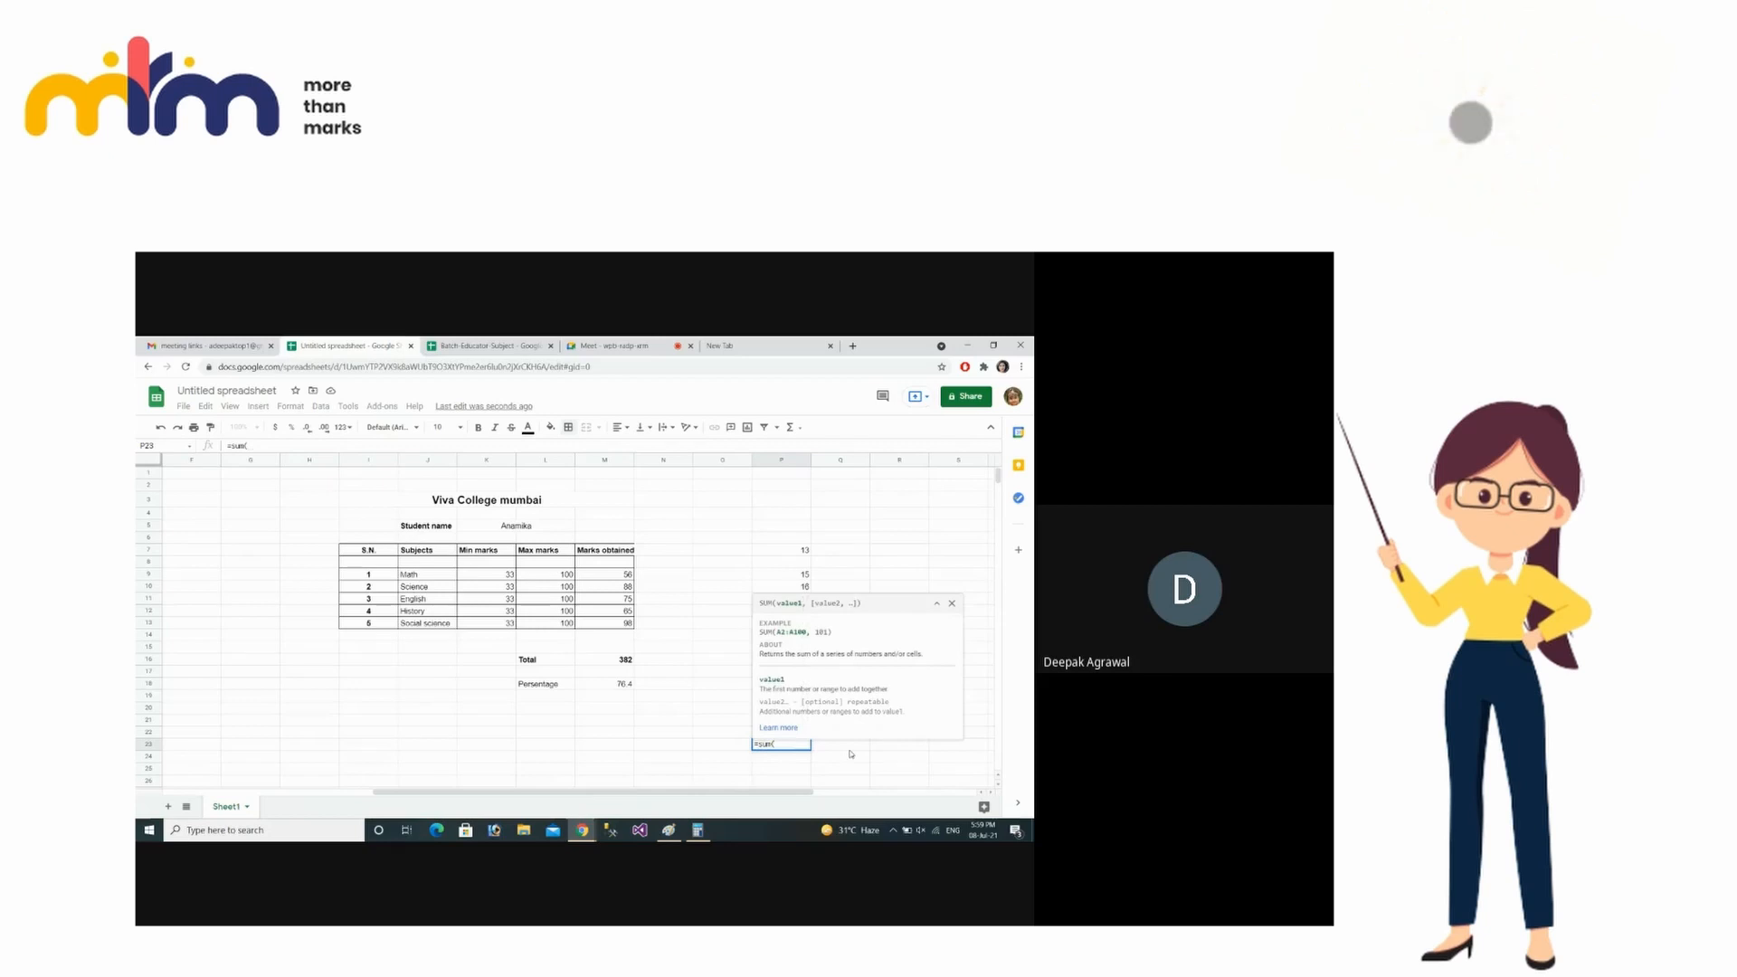
pyautogui.moveTo(787, 579); pyautogui.dragTo(784, 720)
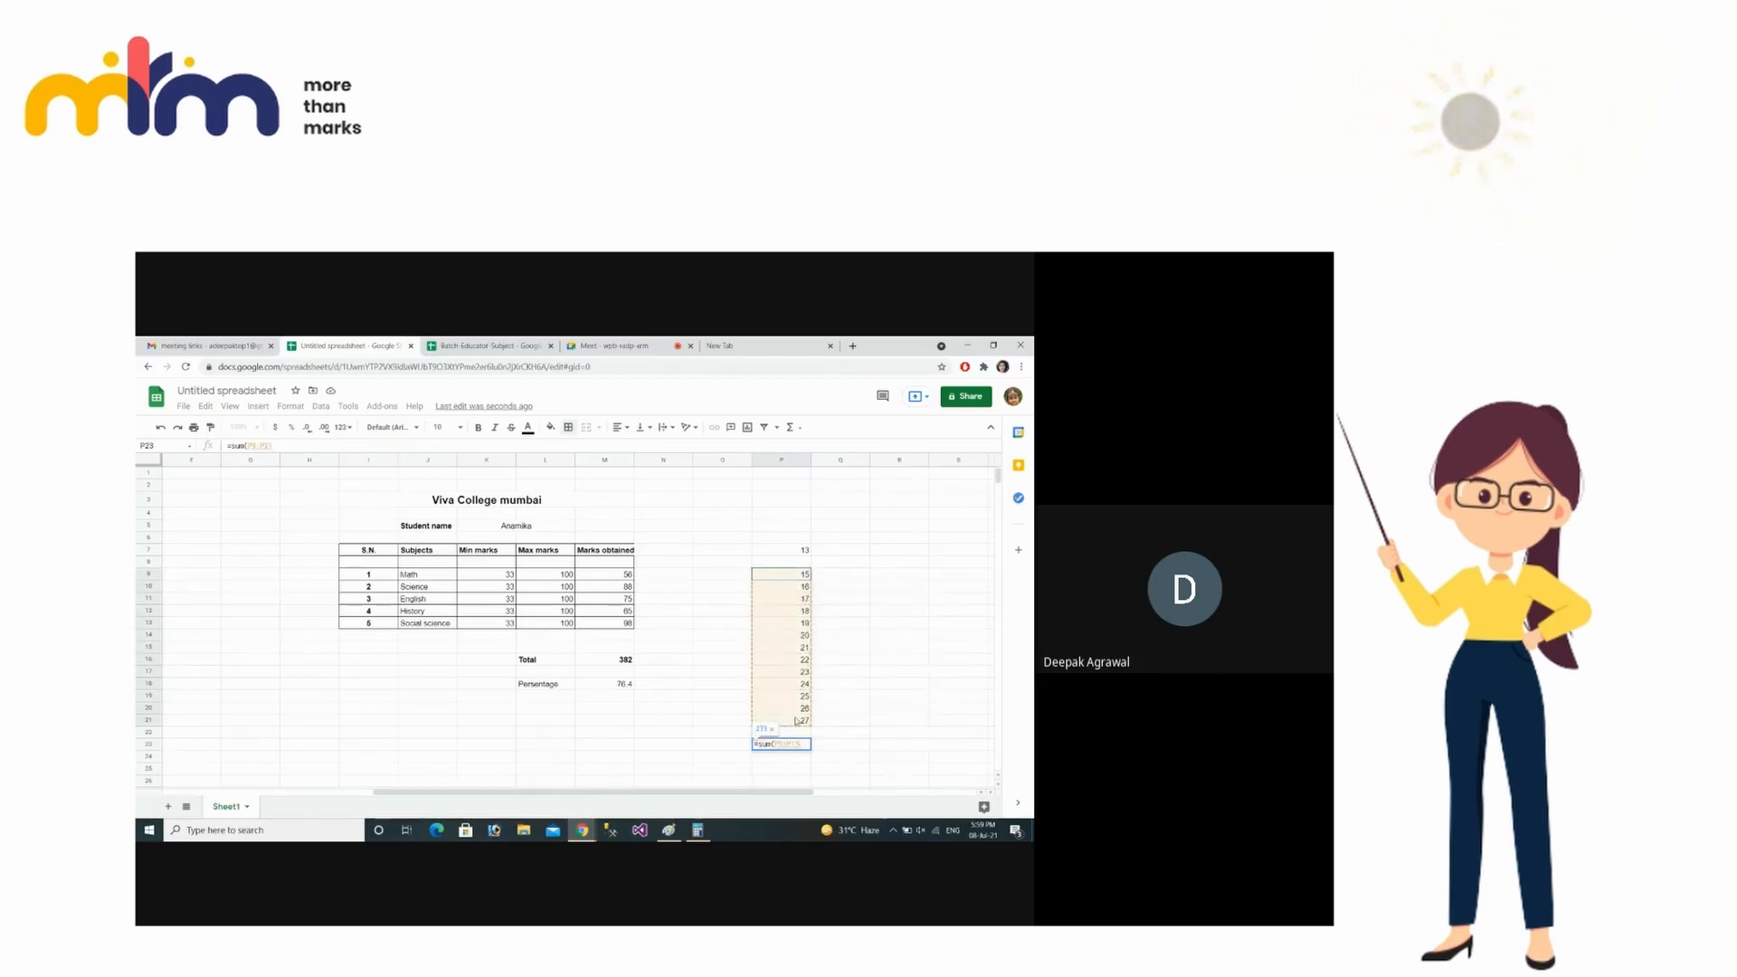
pyautogui.press('Return')
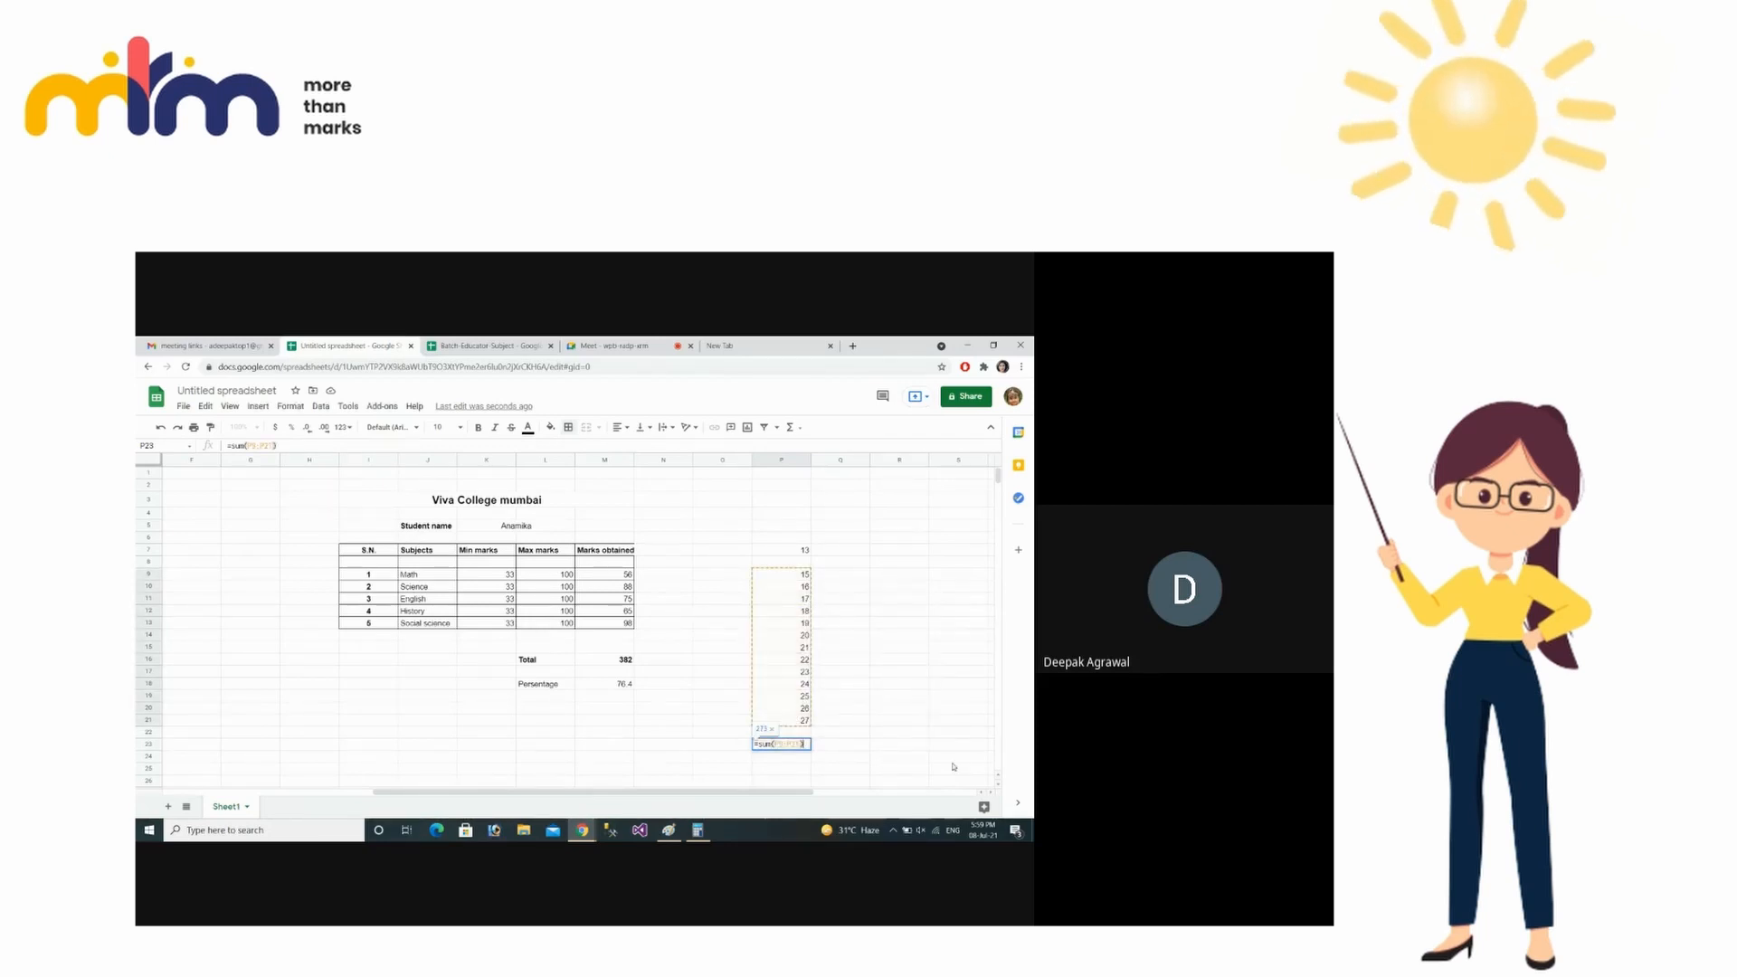
pyautogui.click(796, 554)
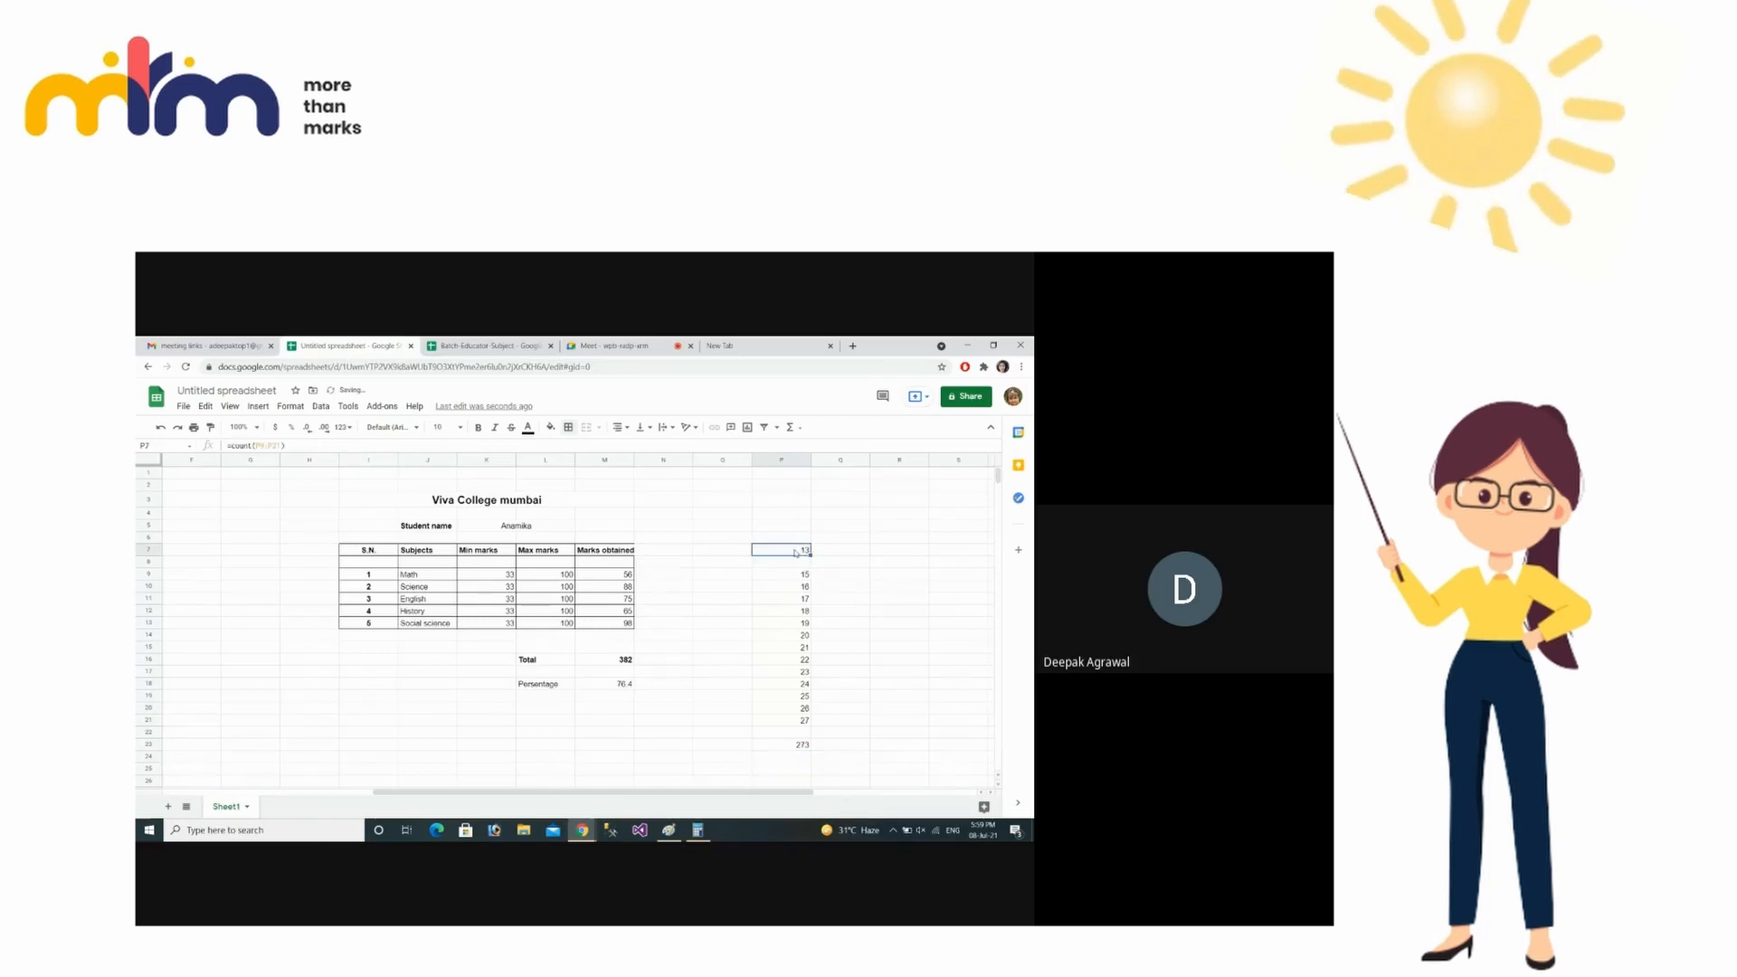
pyautogui.click(839, 626)
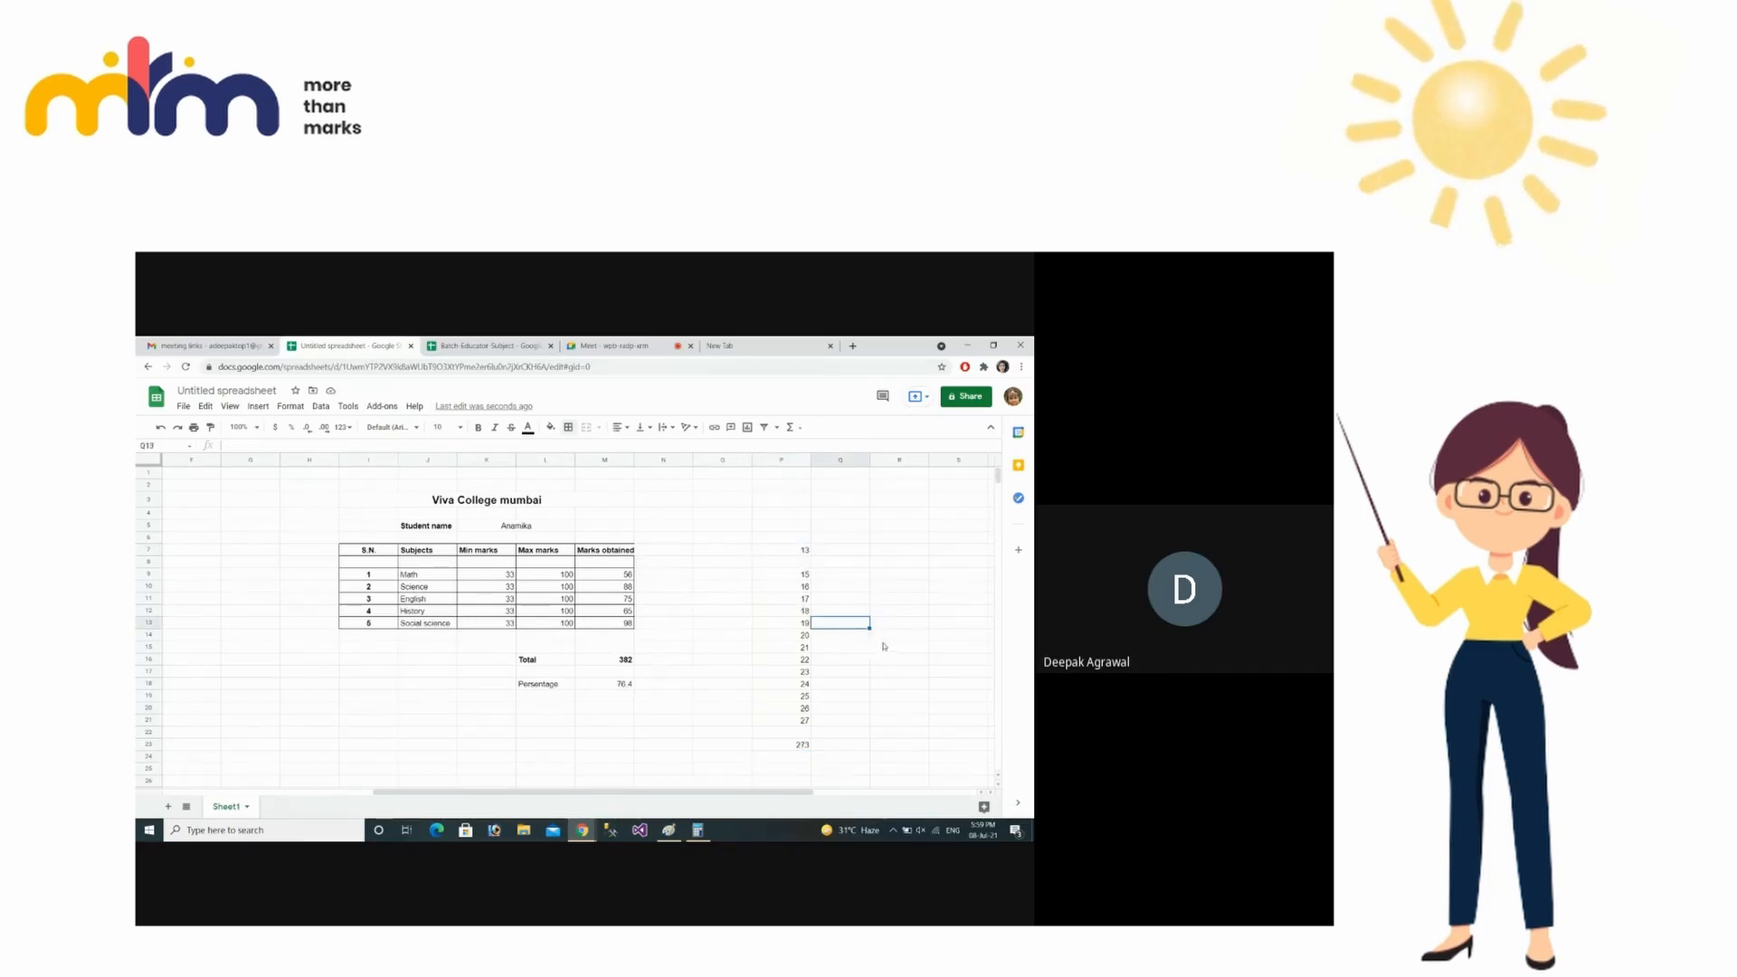
# - Enter the formula =P23/P7 in R15 to calculate the average from the sum and the count
pyautogui.click(882, 648)
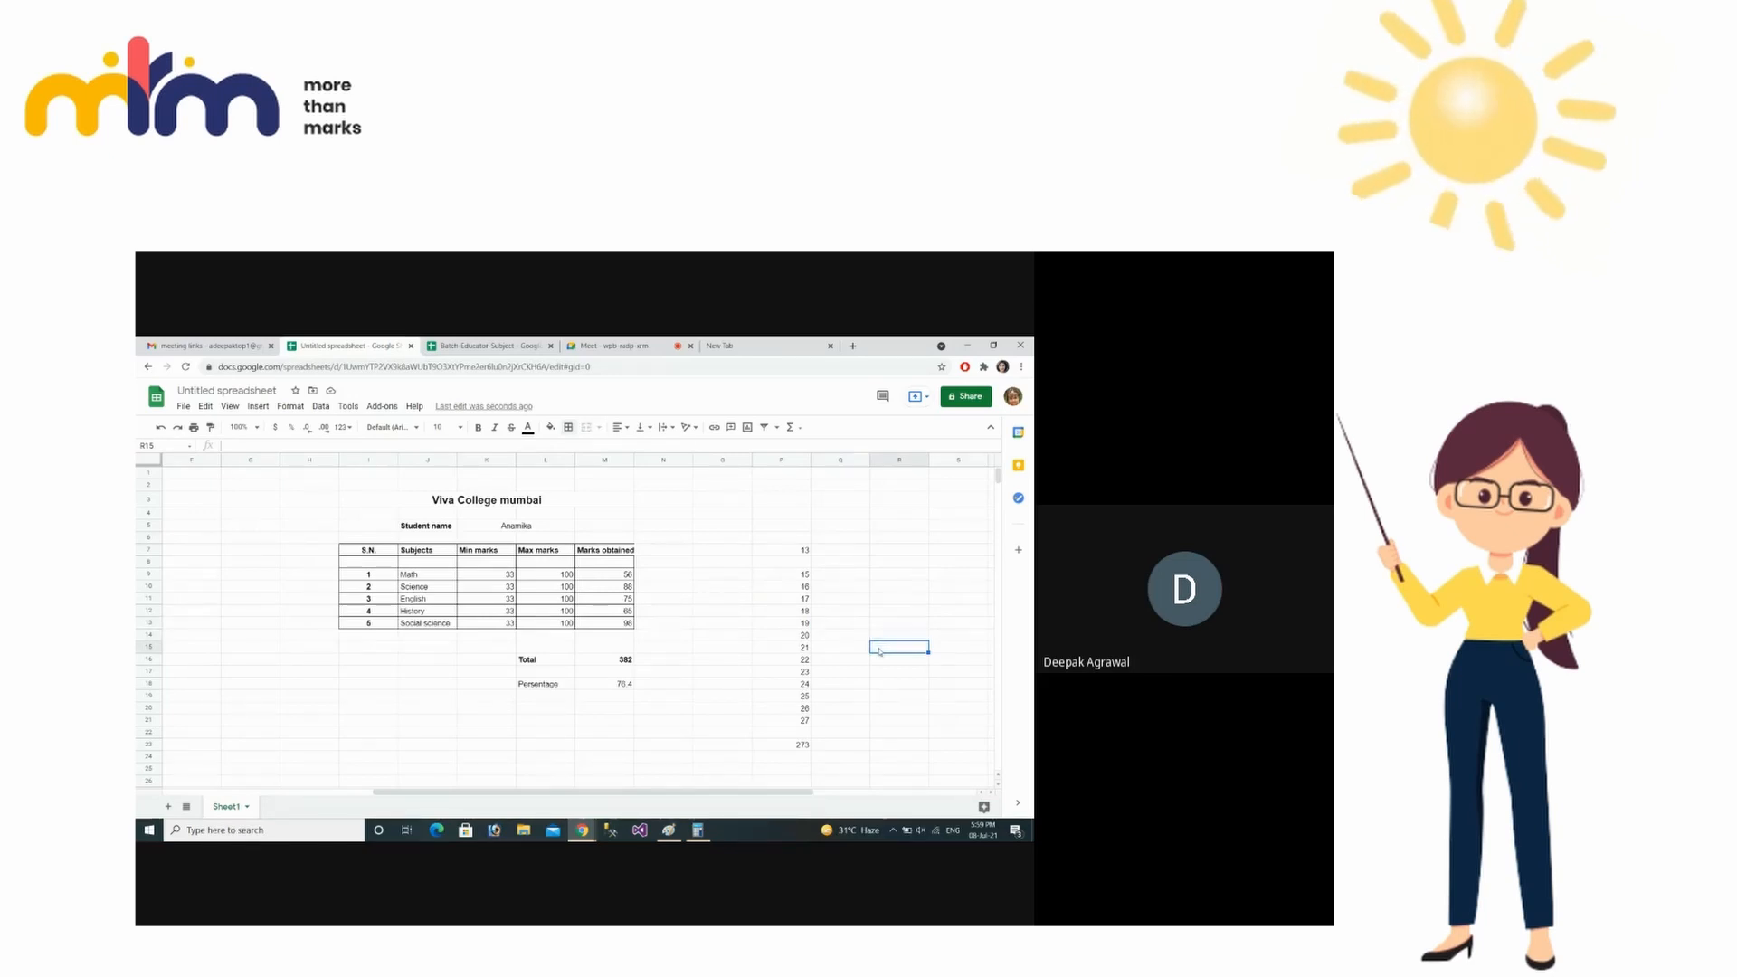
pyautogui.write('=')
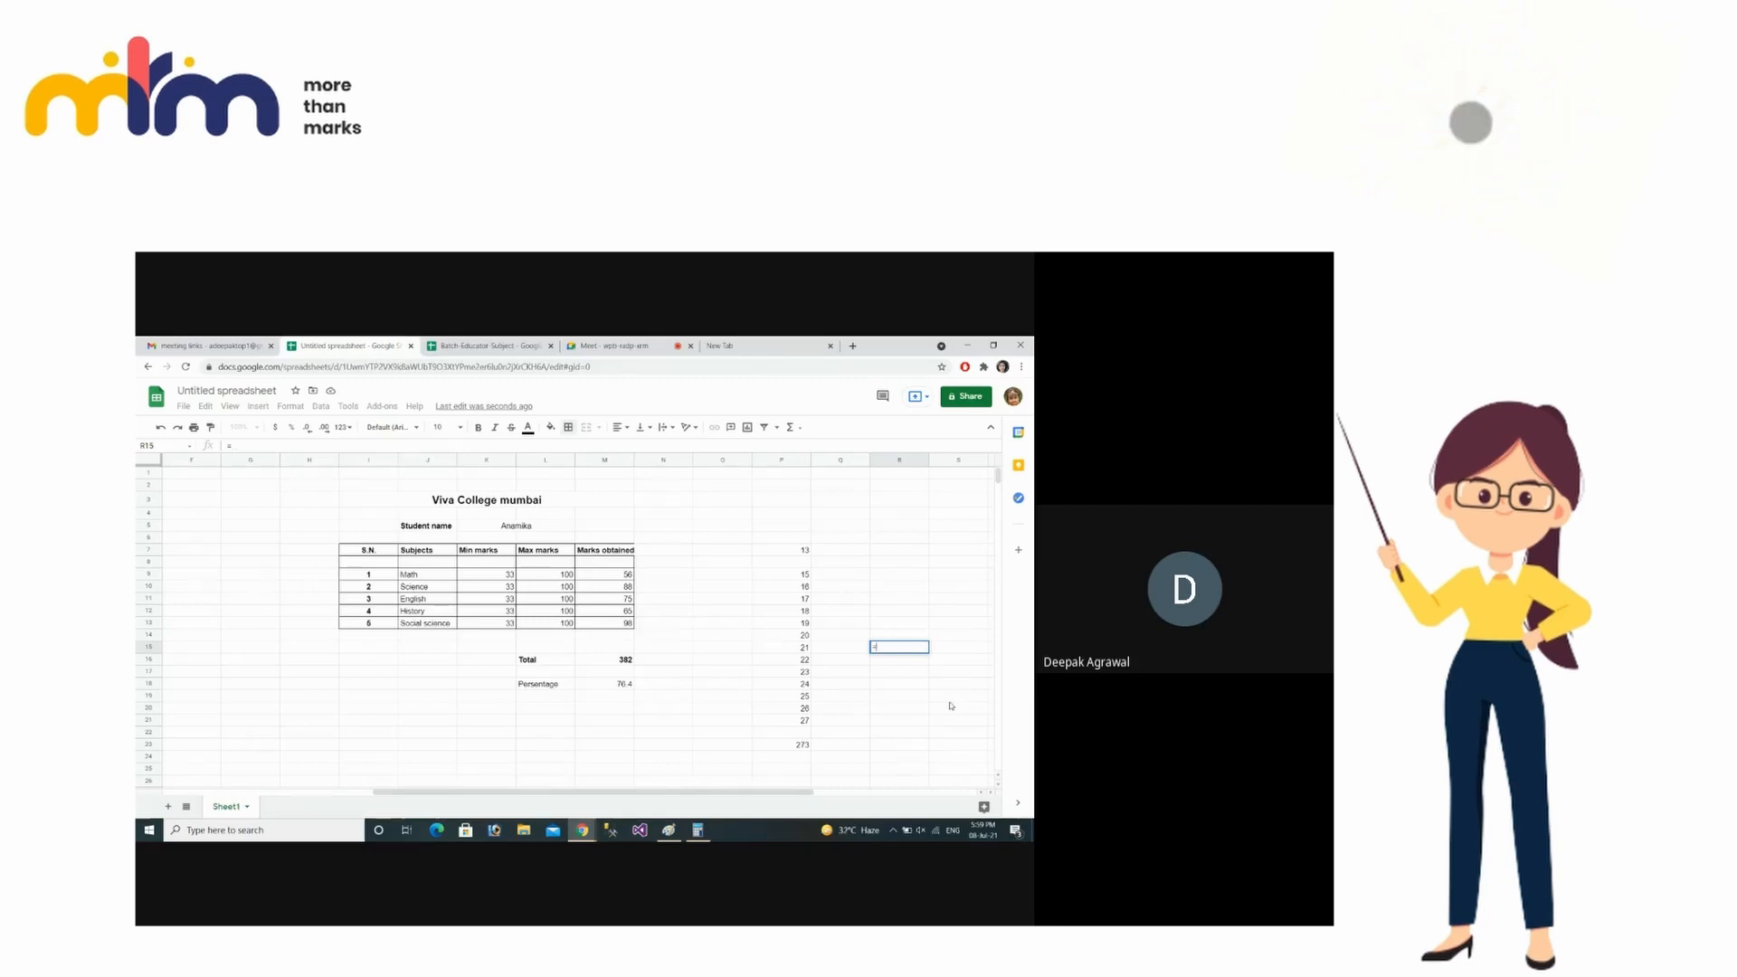
pyautogui.click(801, 744)
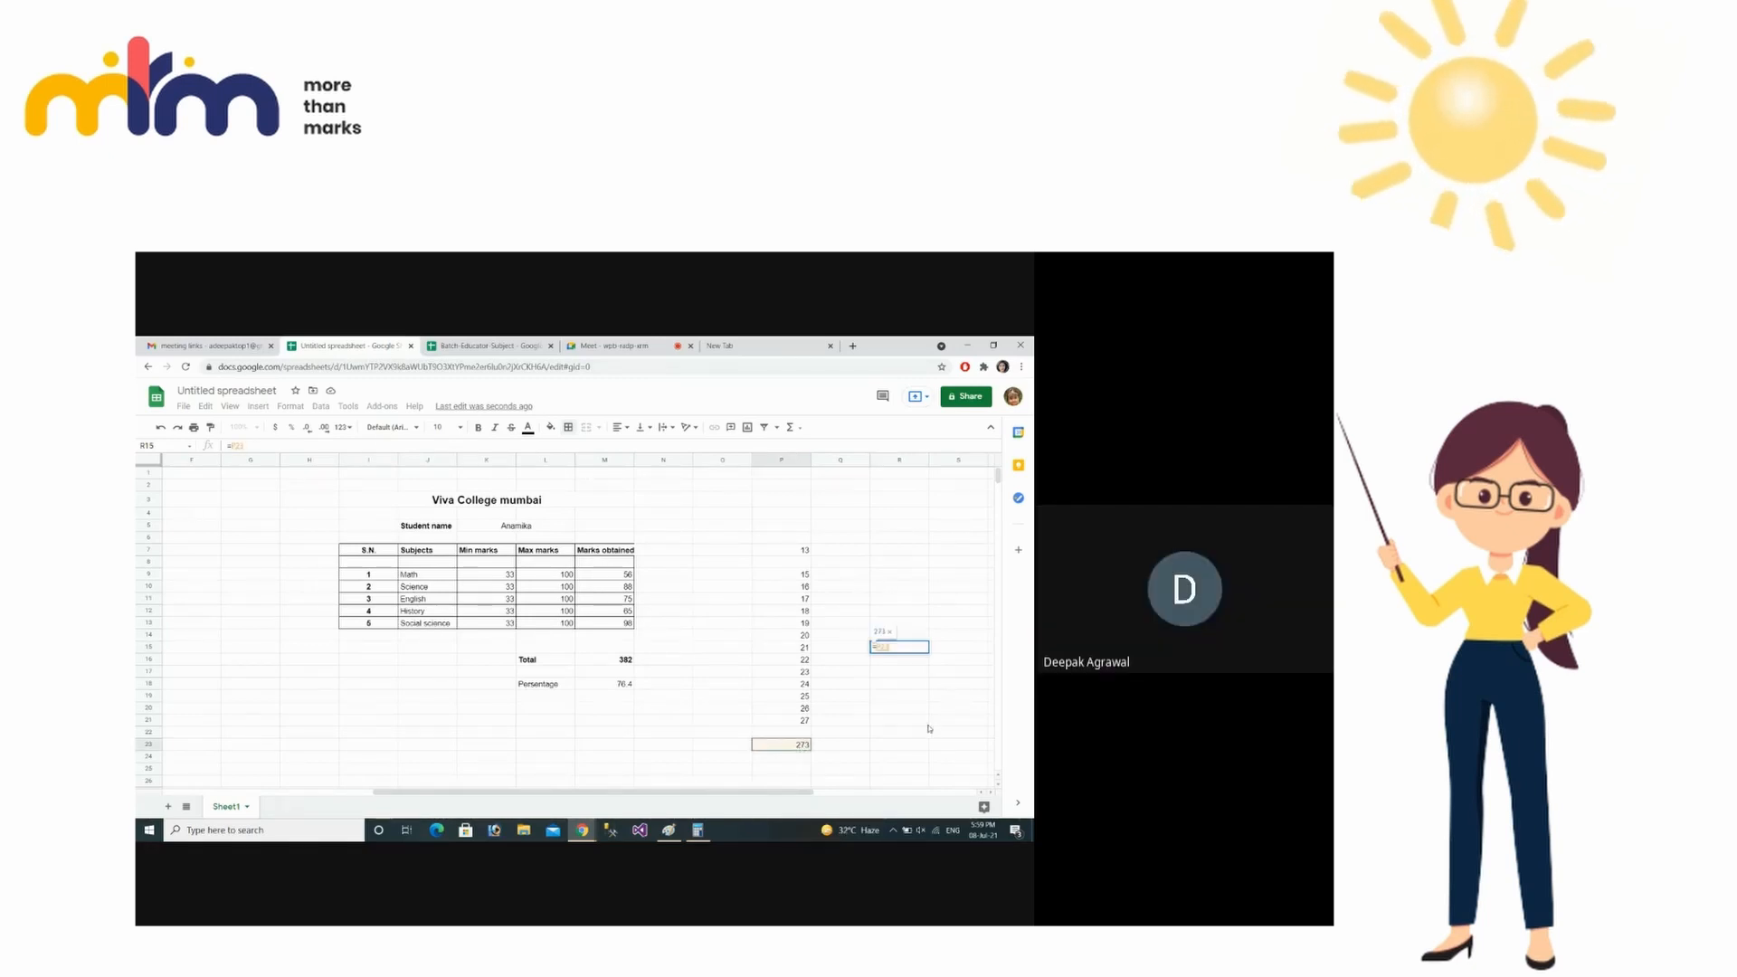
pyautogui.write('/')
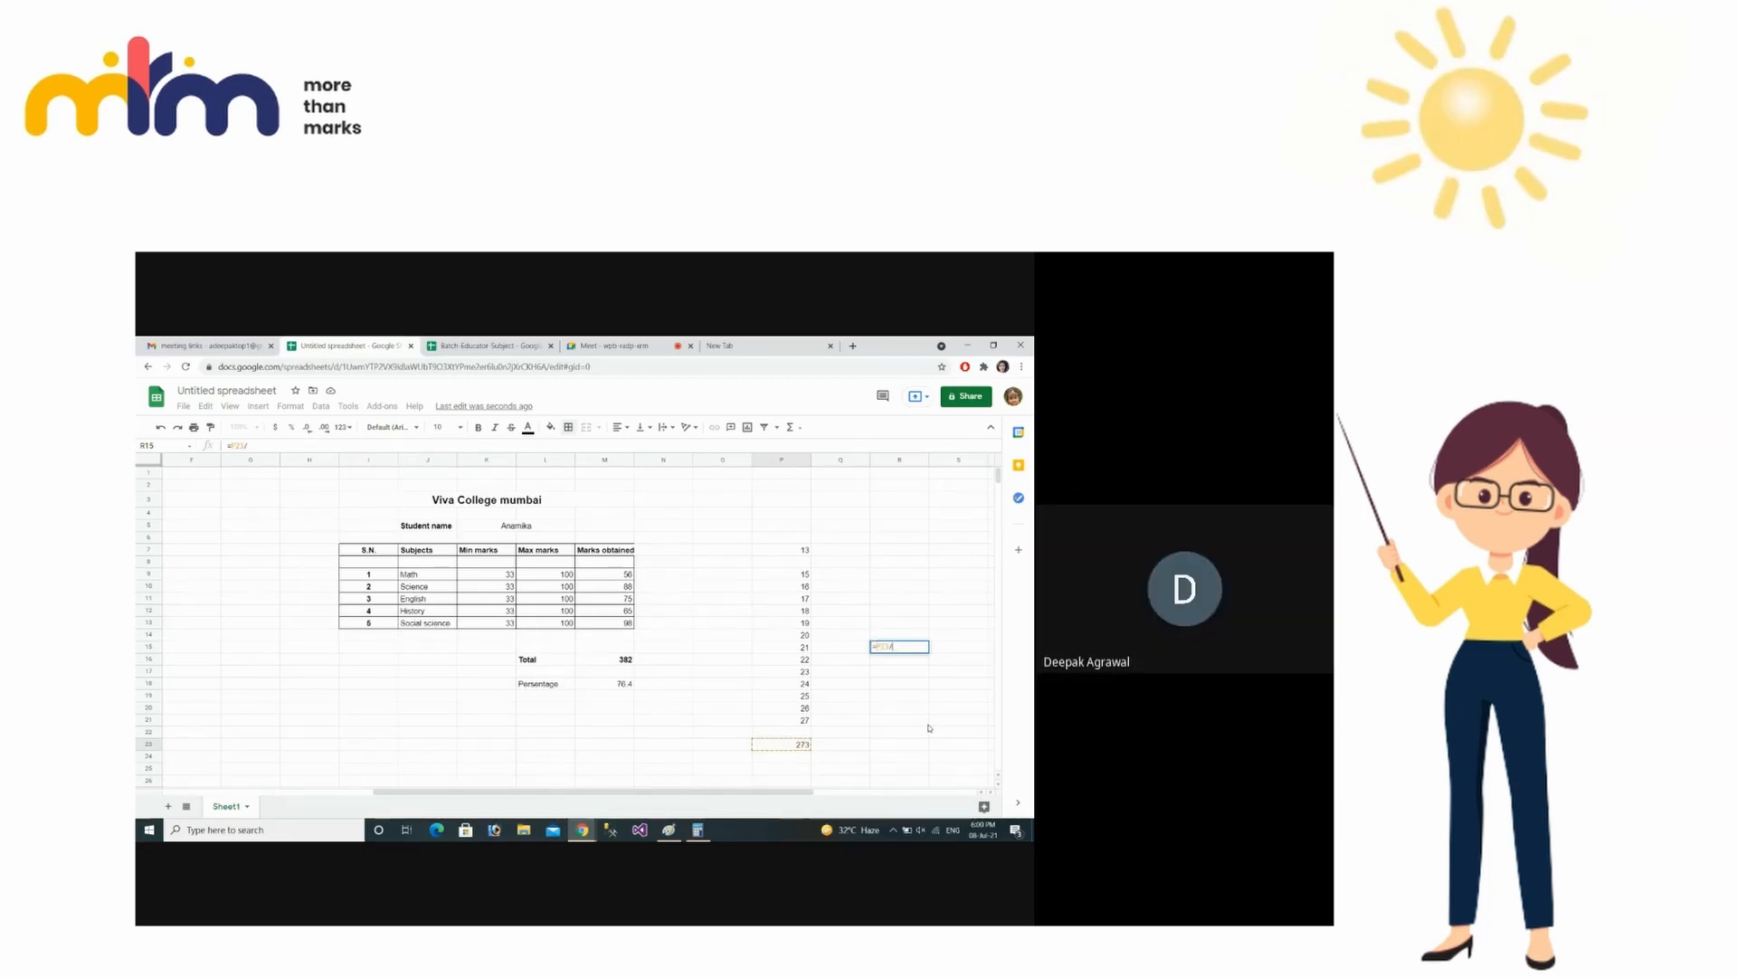
pyautogui.click(782, 551)
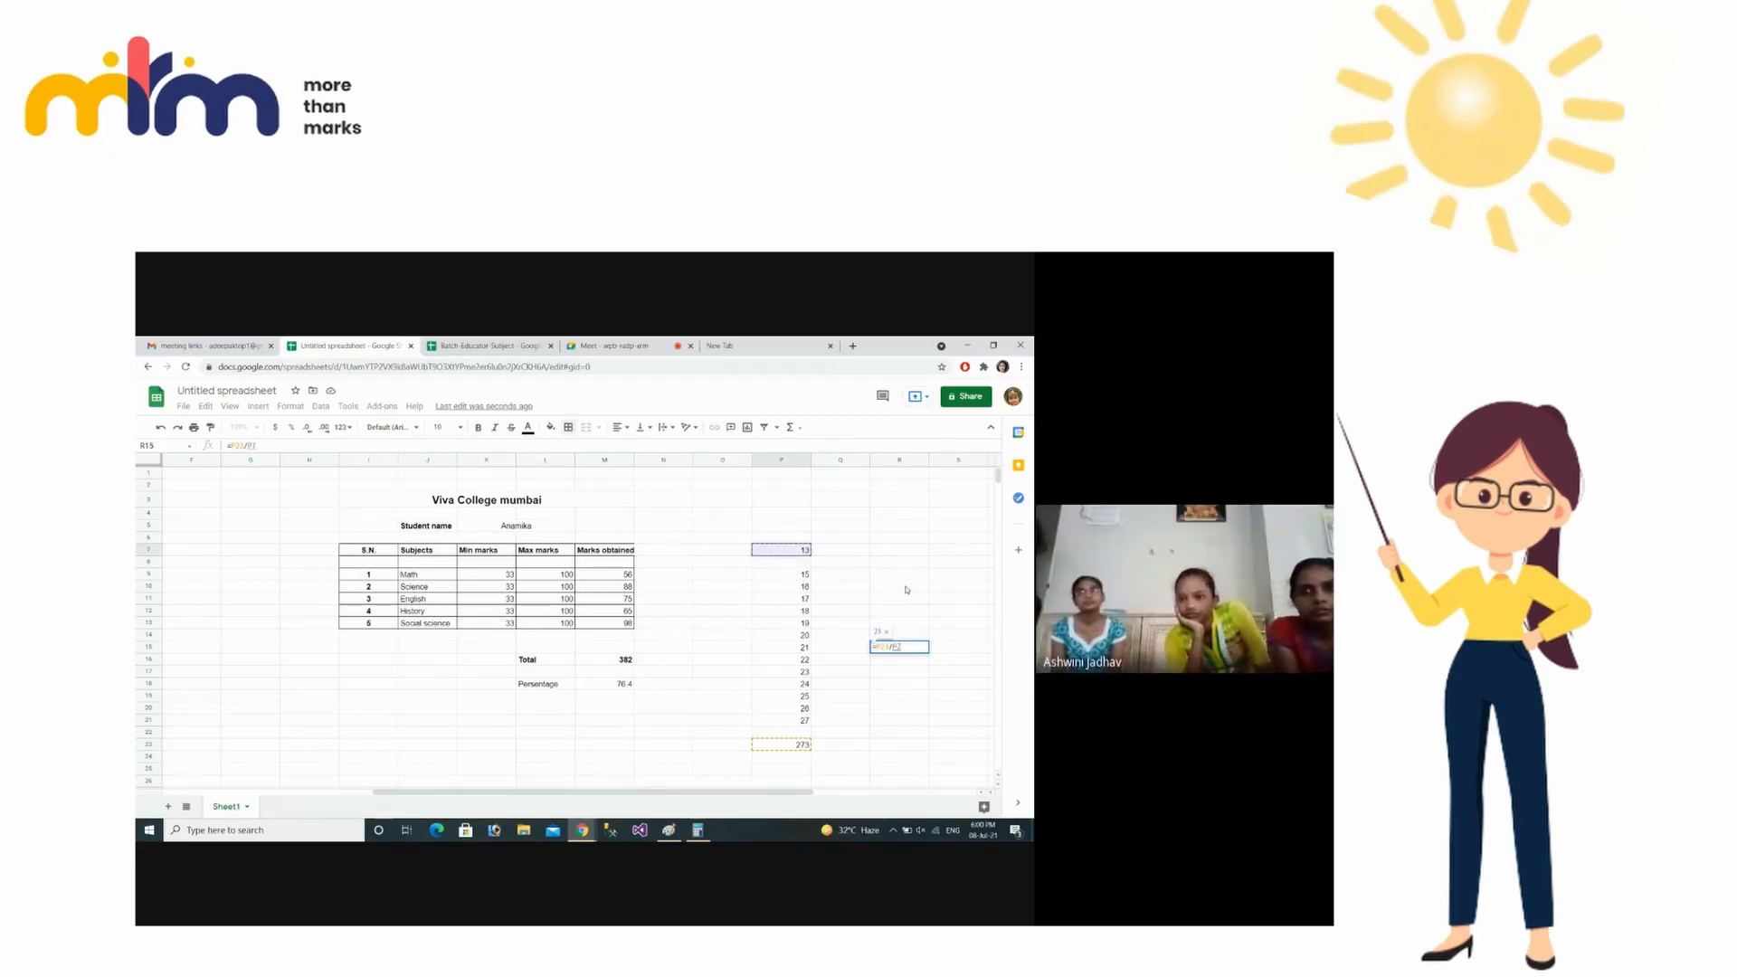
pyautogui.press('Return')
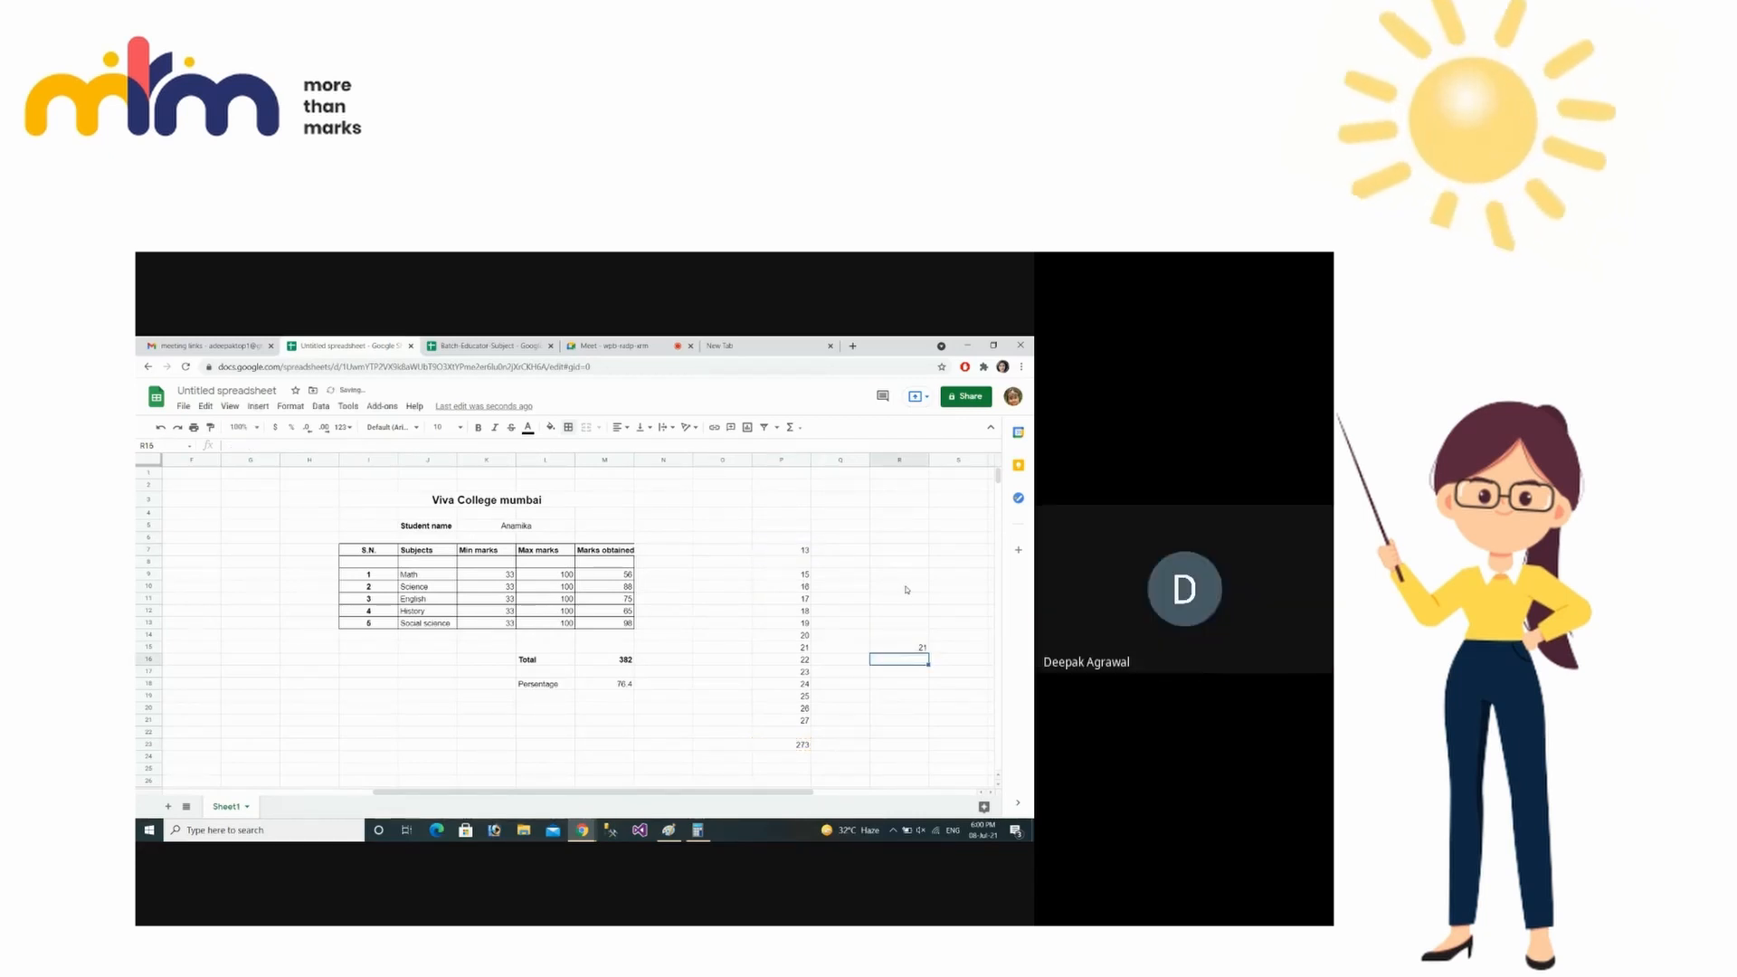
pyautogui.press('Up')
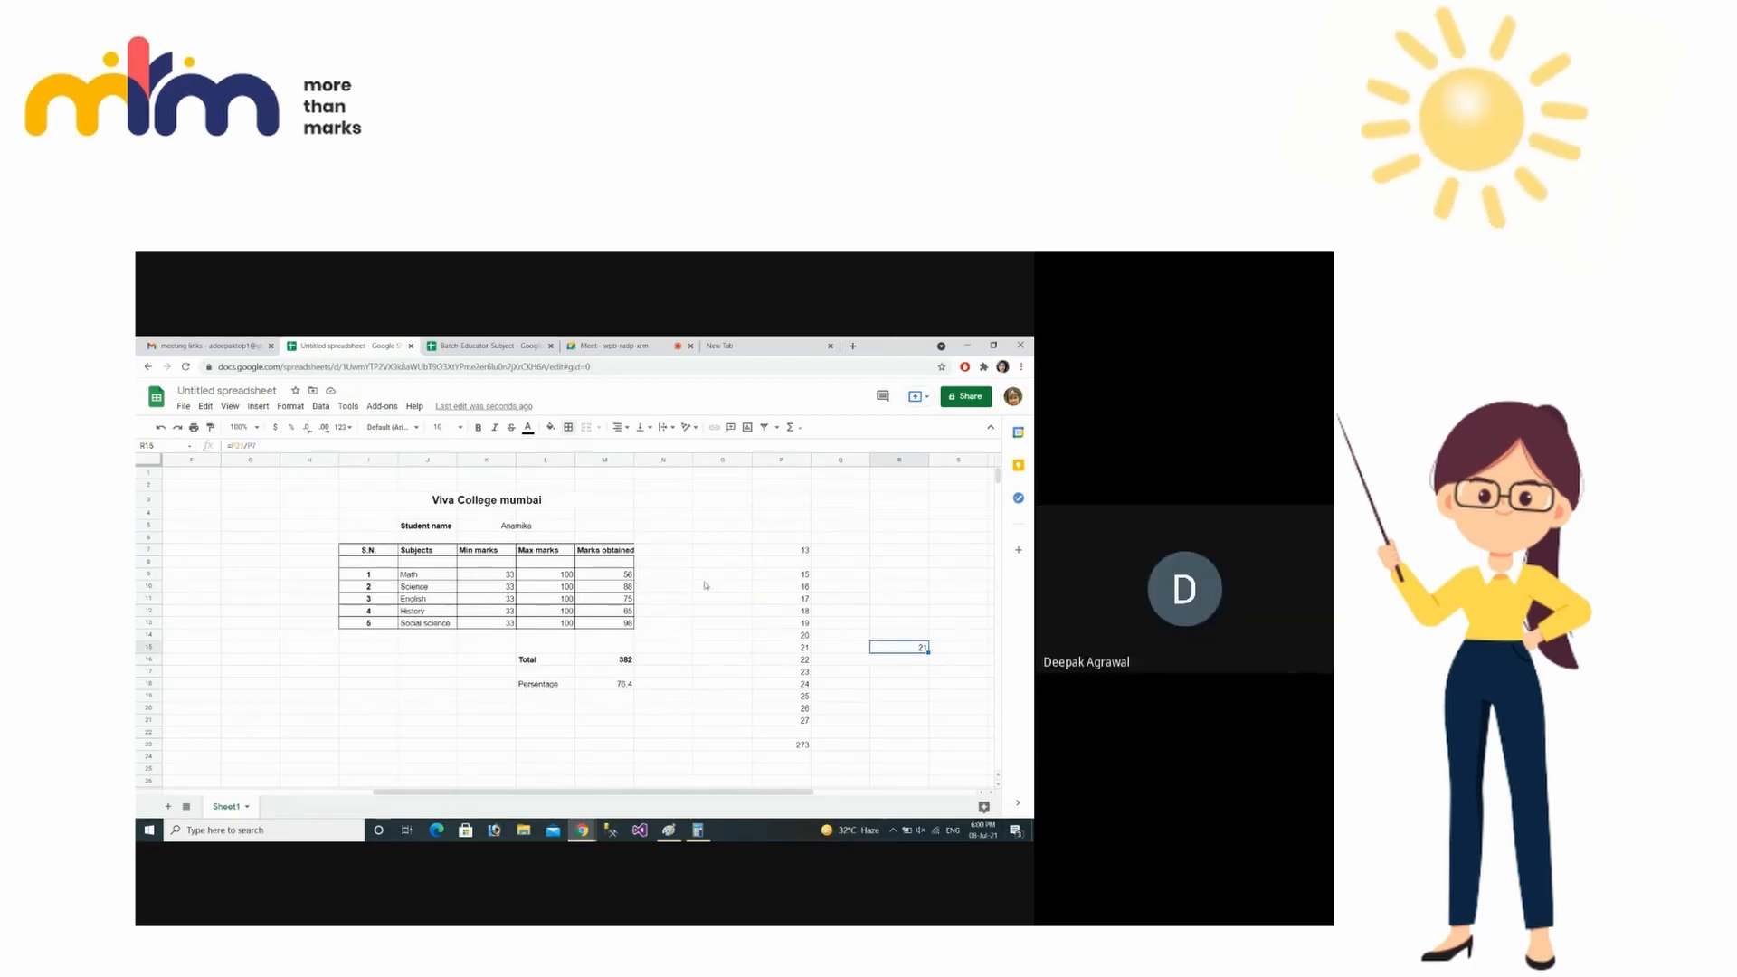
# - Clear the number series and its COUNT, sum and average formulas from P7:R23
pyautogui.moveTo(781, 550); pyautogui.dragTo(903, 746)
pyautogui.press('Delete')
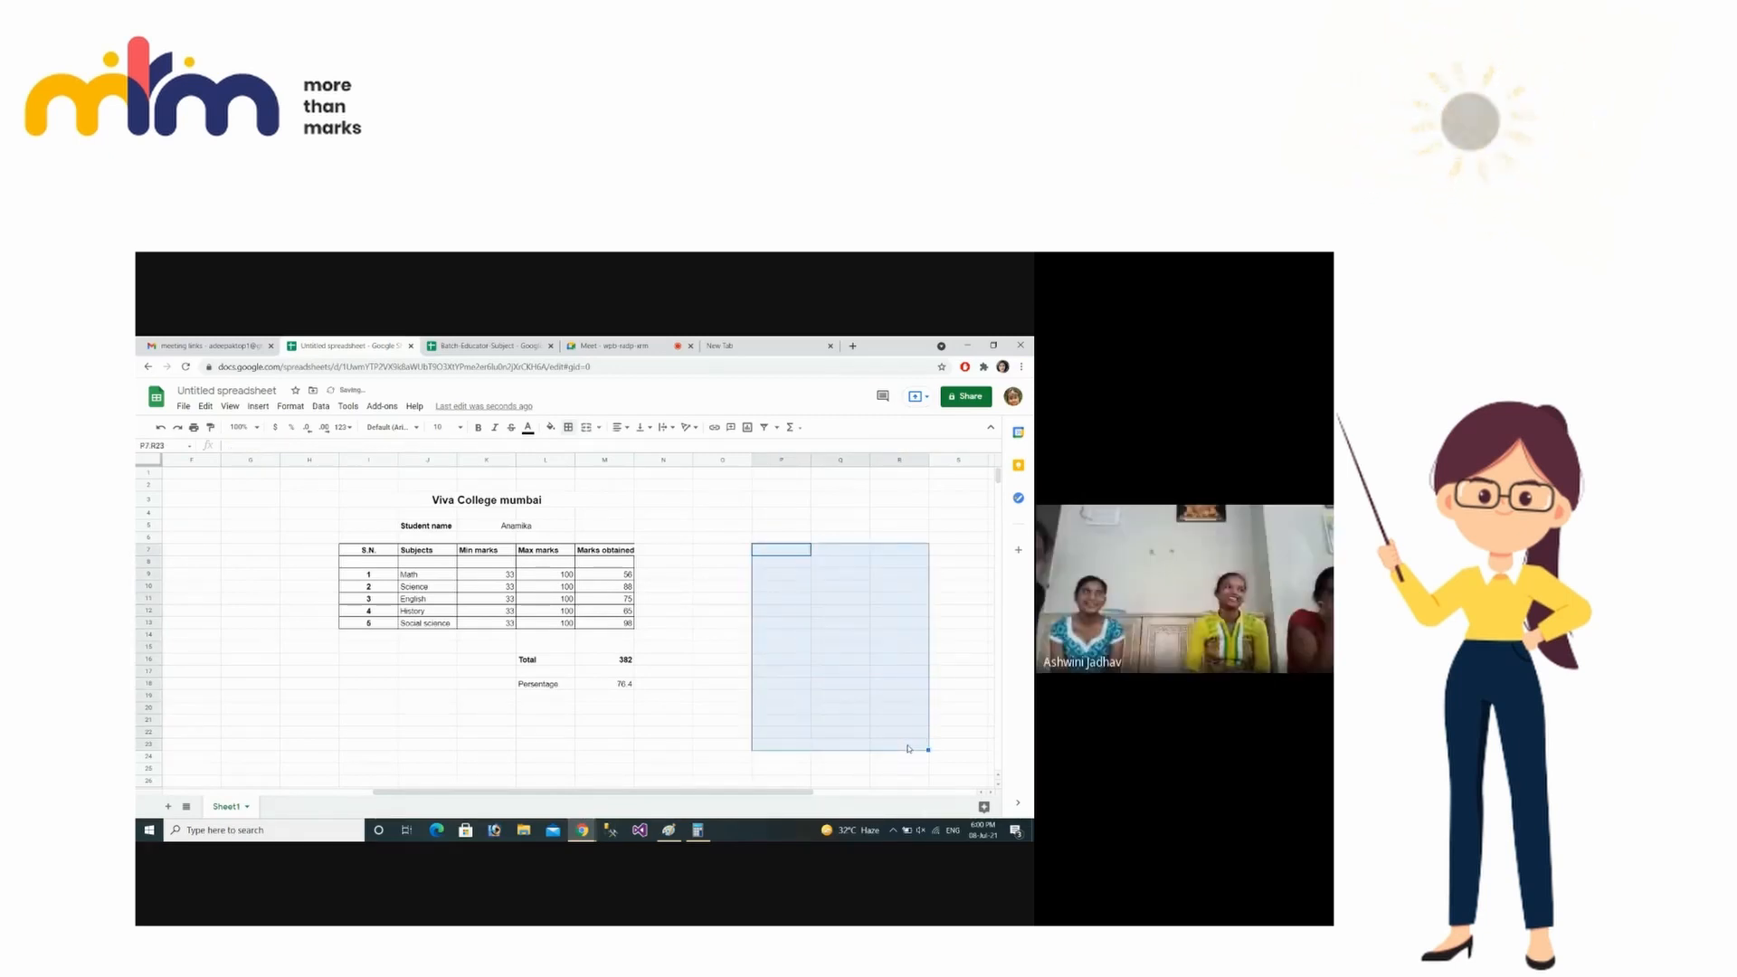
pyautogui.click(721, 513)
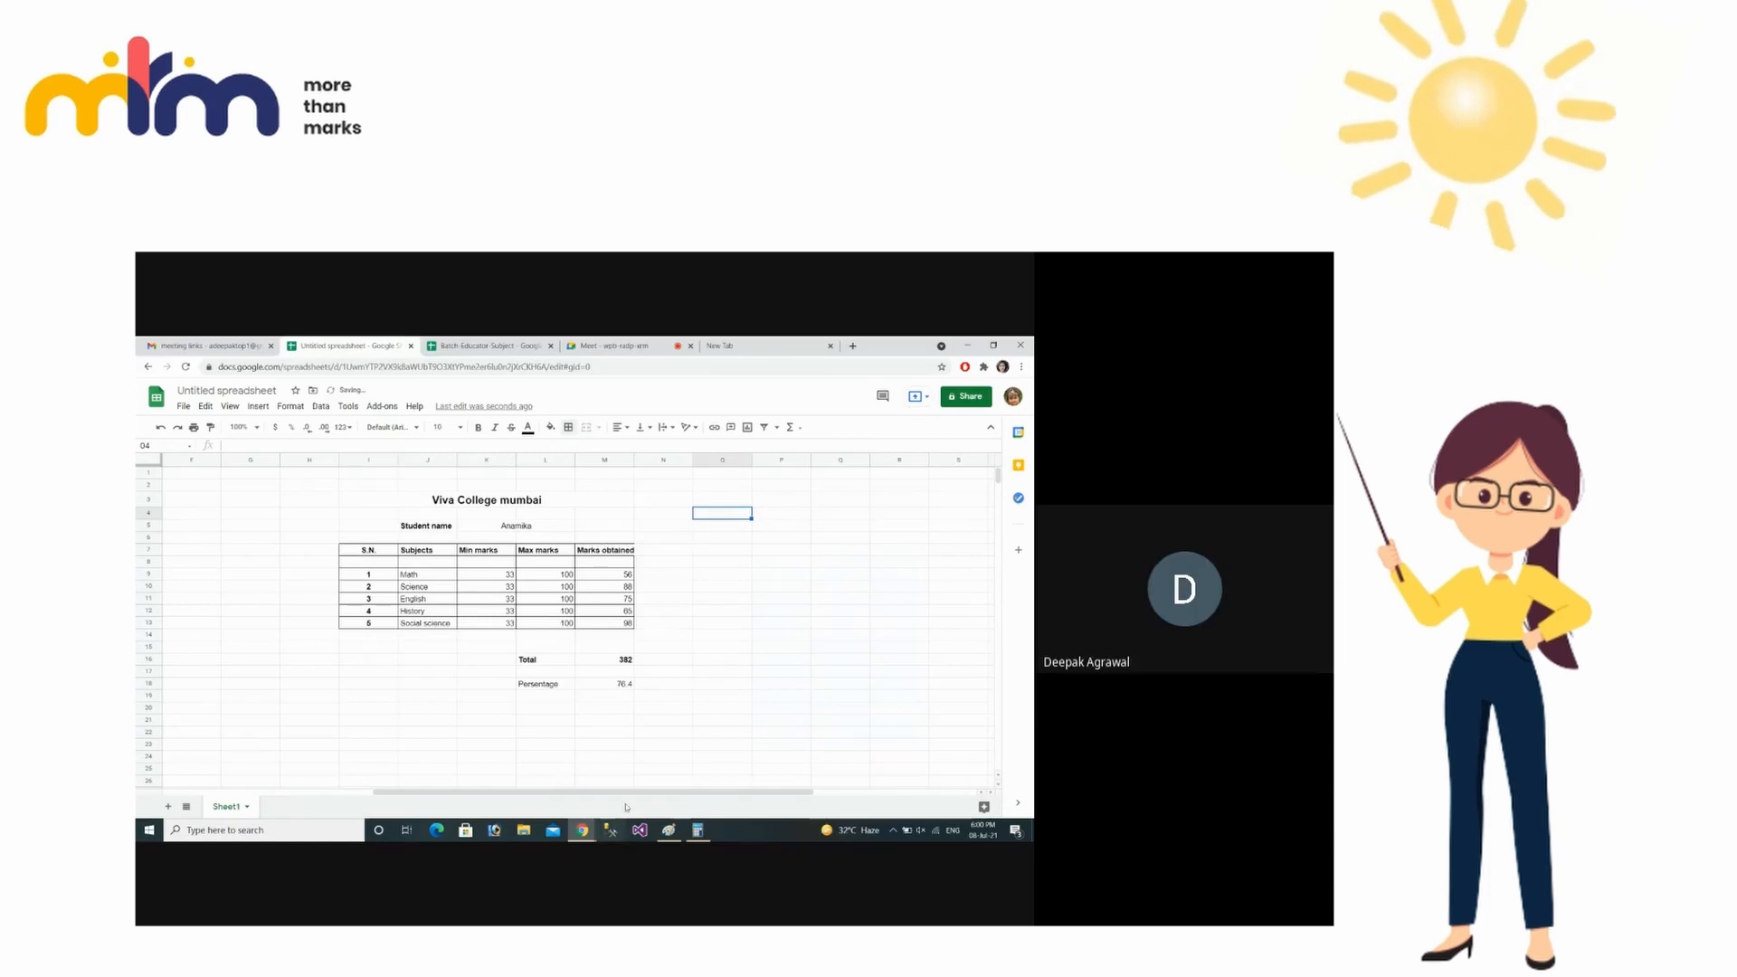
# - Select the whole mark sheet, I3:M19, from the Viva College mumbai title through the percentage row
pyautogui.moveTo(632, 794); pyautogui.dragTo(578, 794)
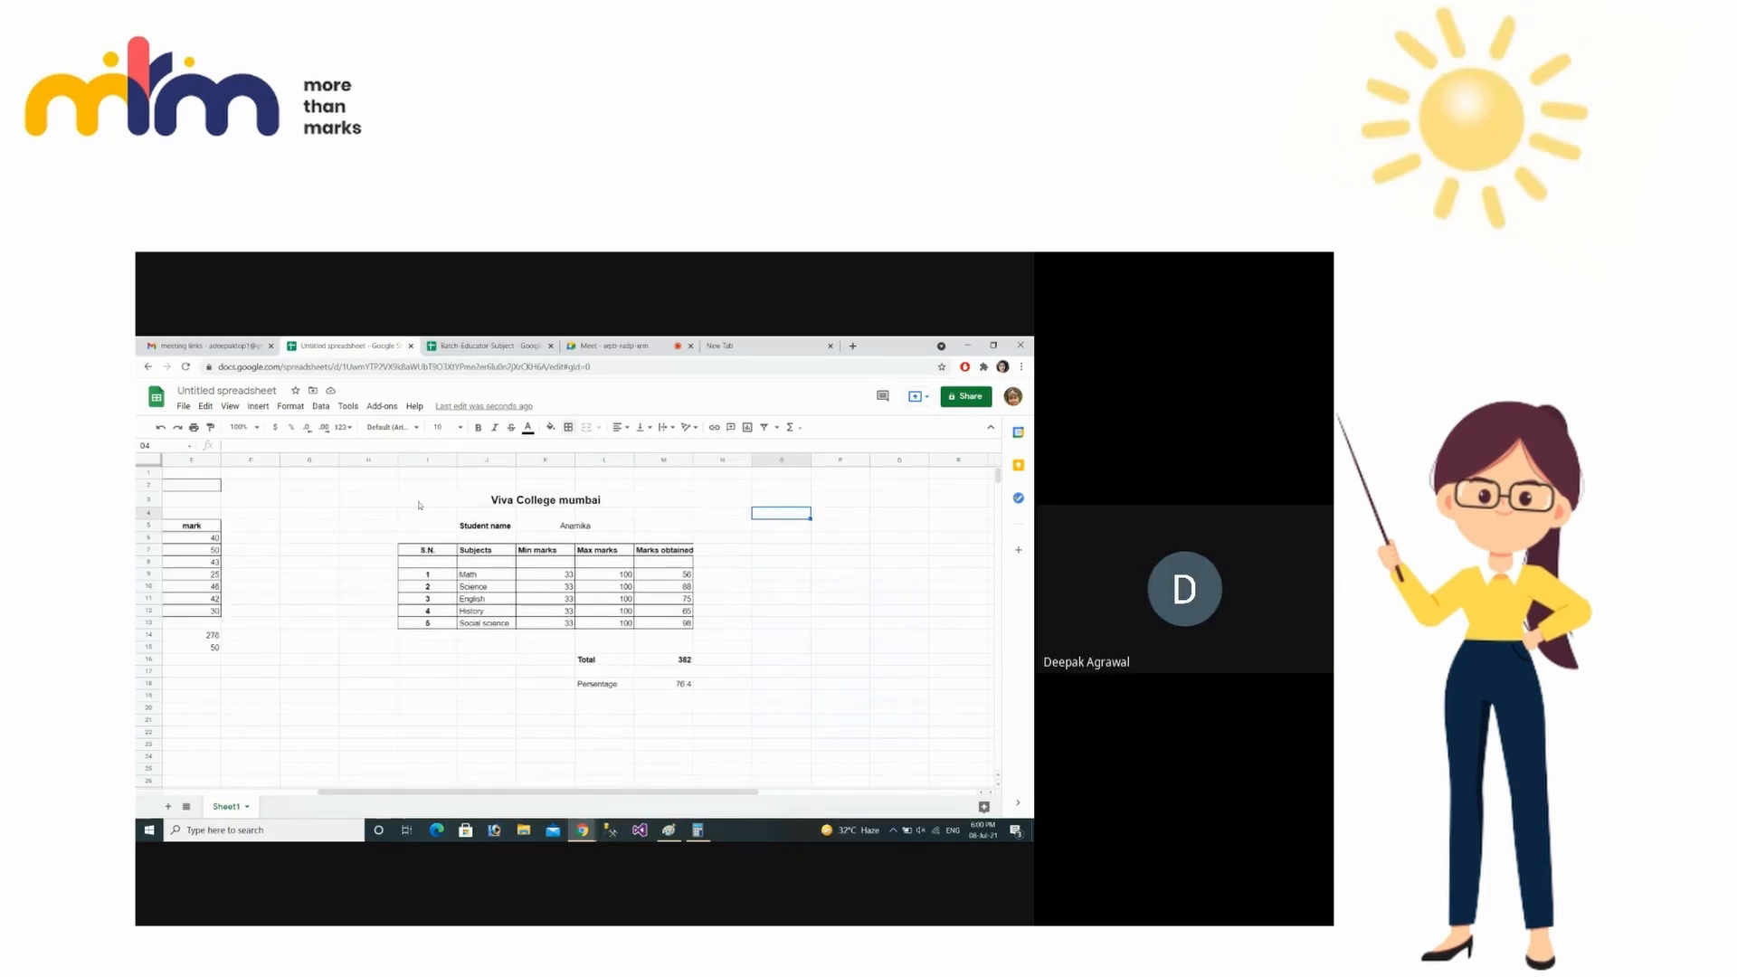
pyautogui.moveTo(419, 505); pyautogui.dragTo(658, 697)
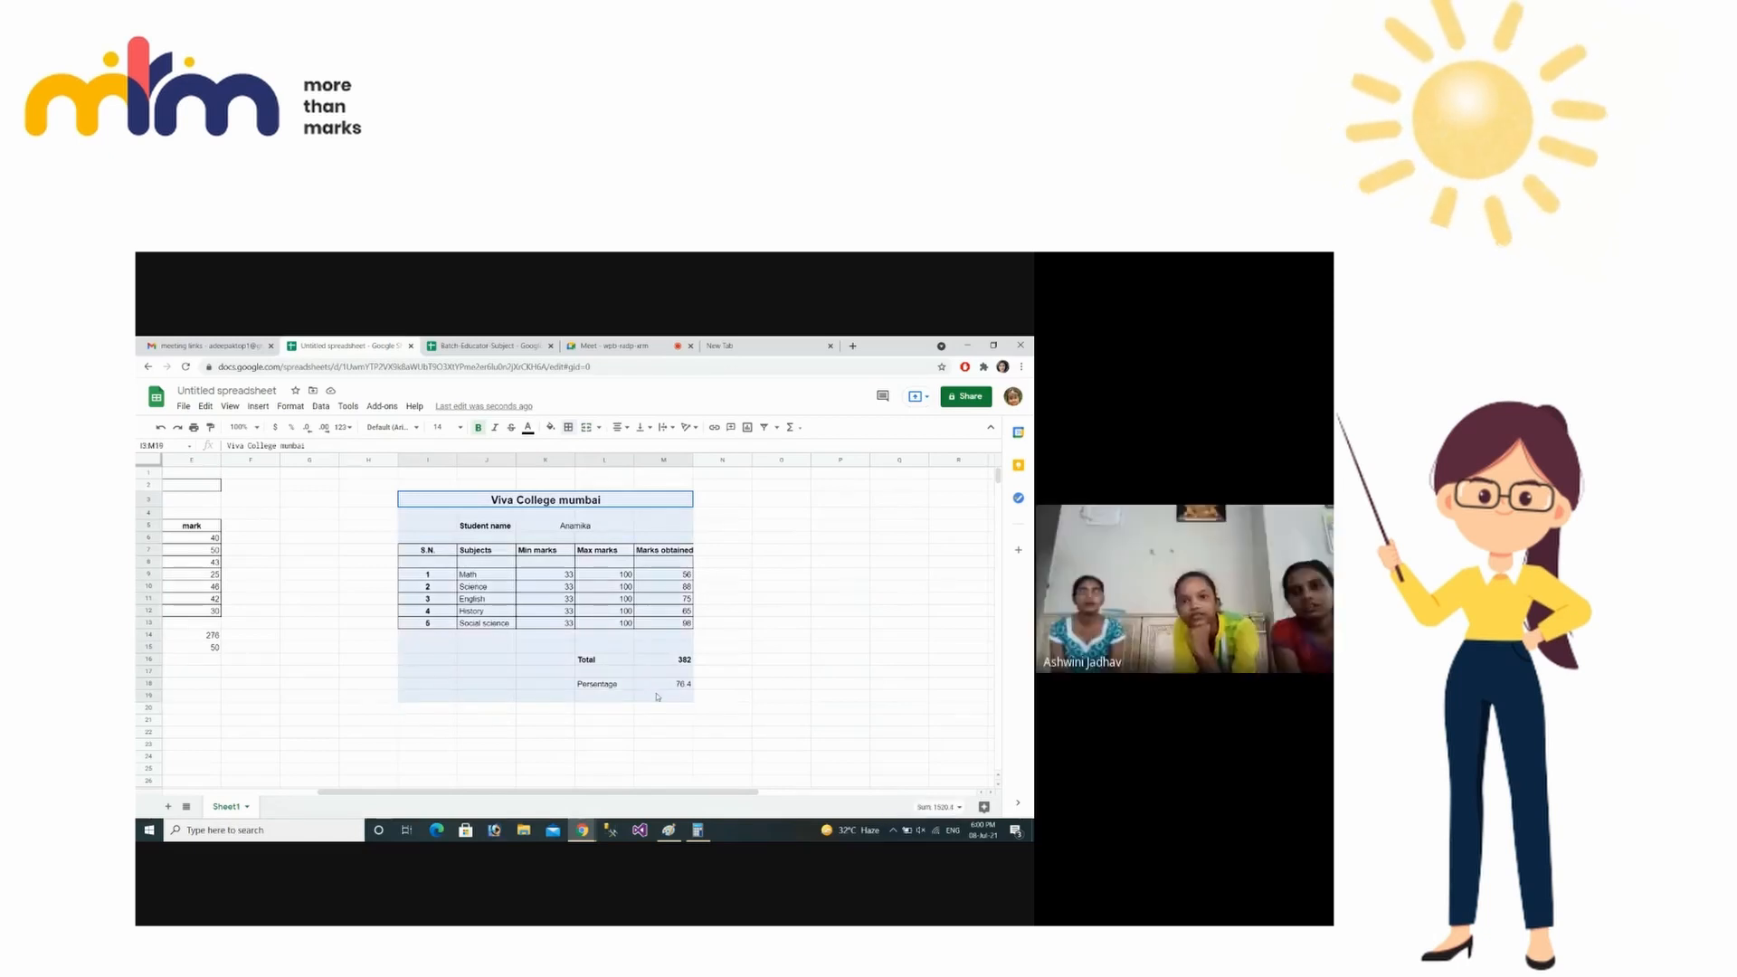